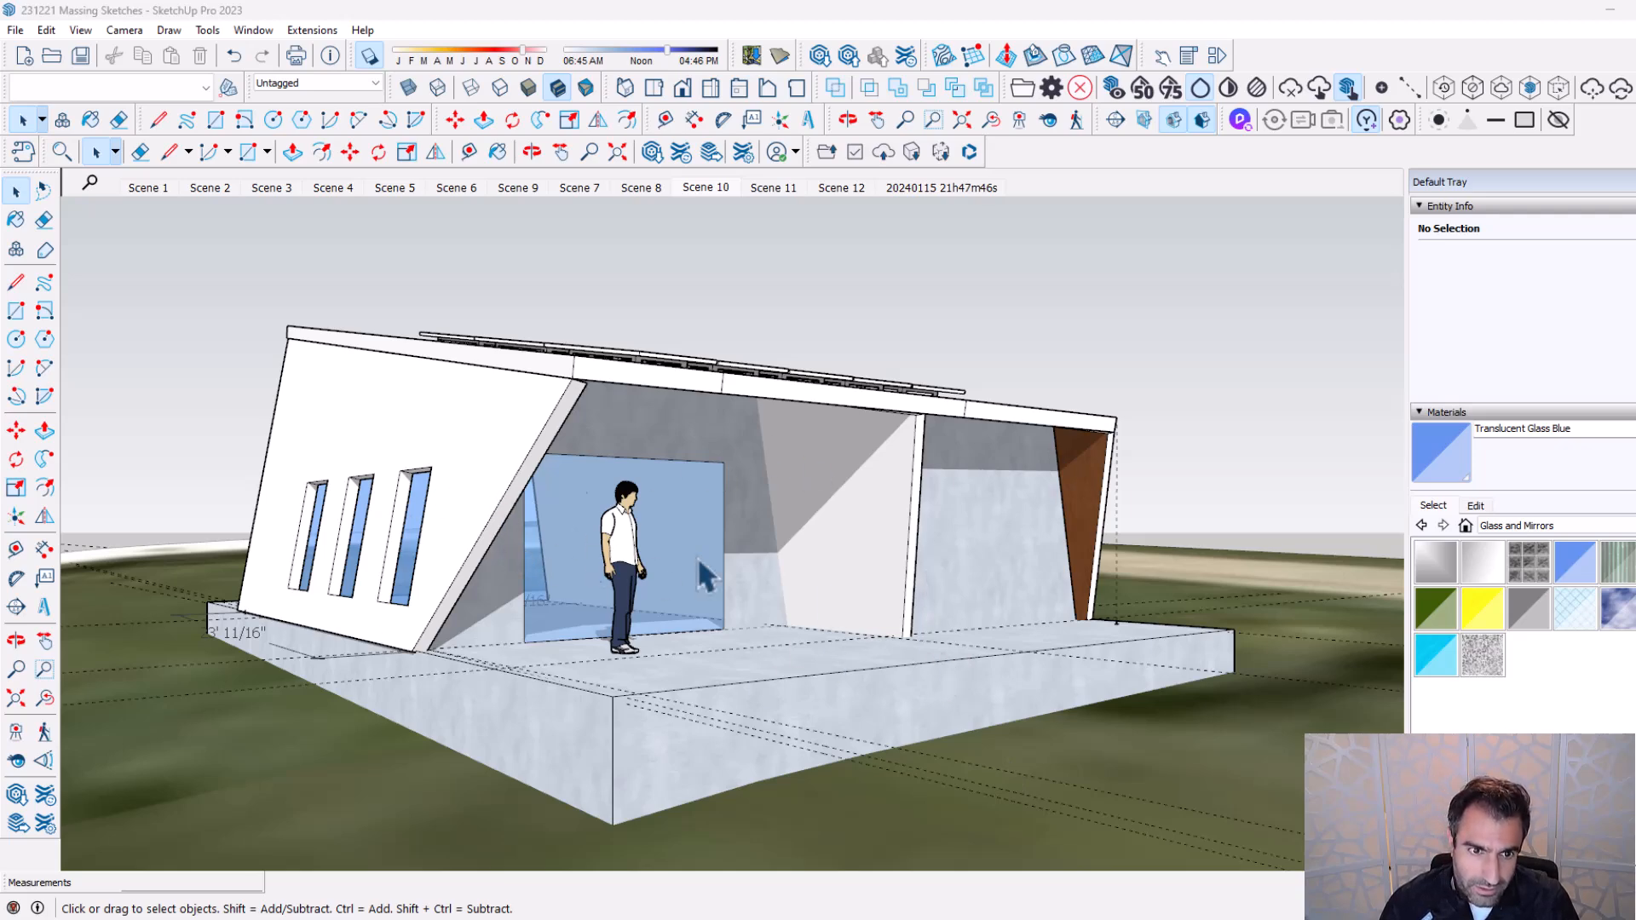
pyautogui.moveTo(920, 565); pyautogui.dragTo(886, 579, button='middle')
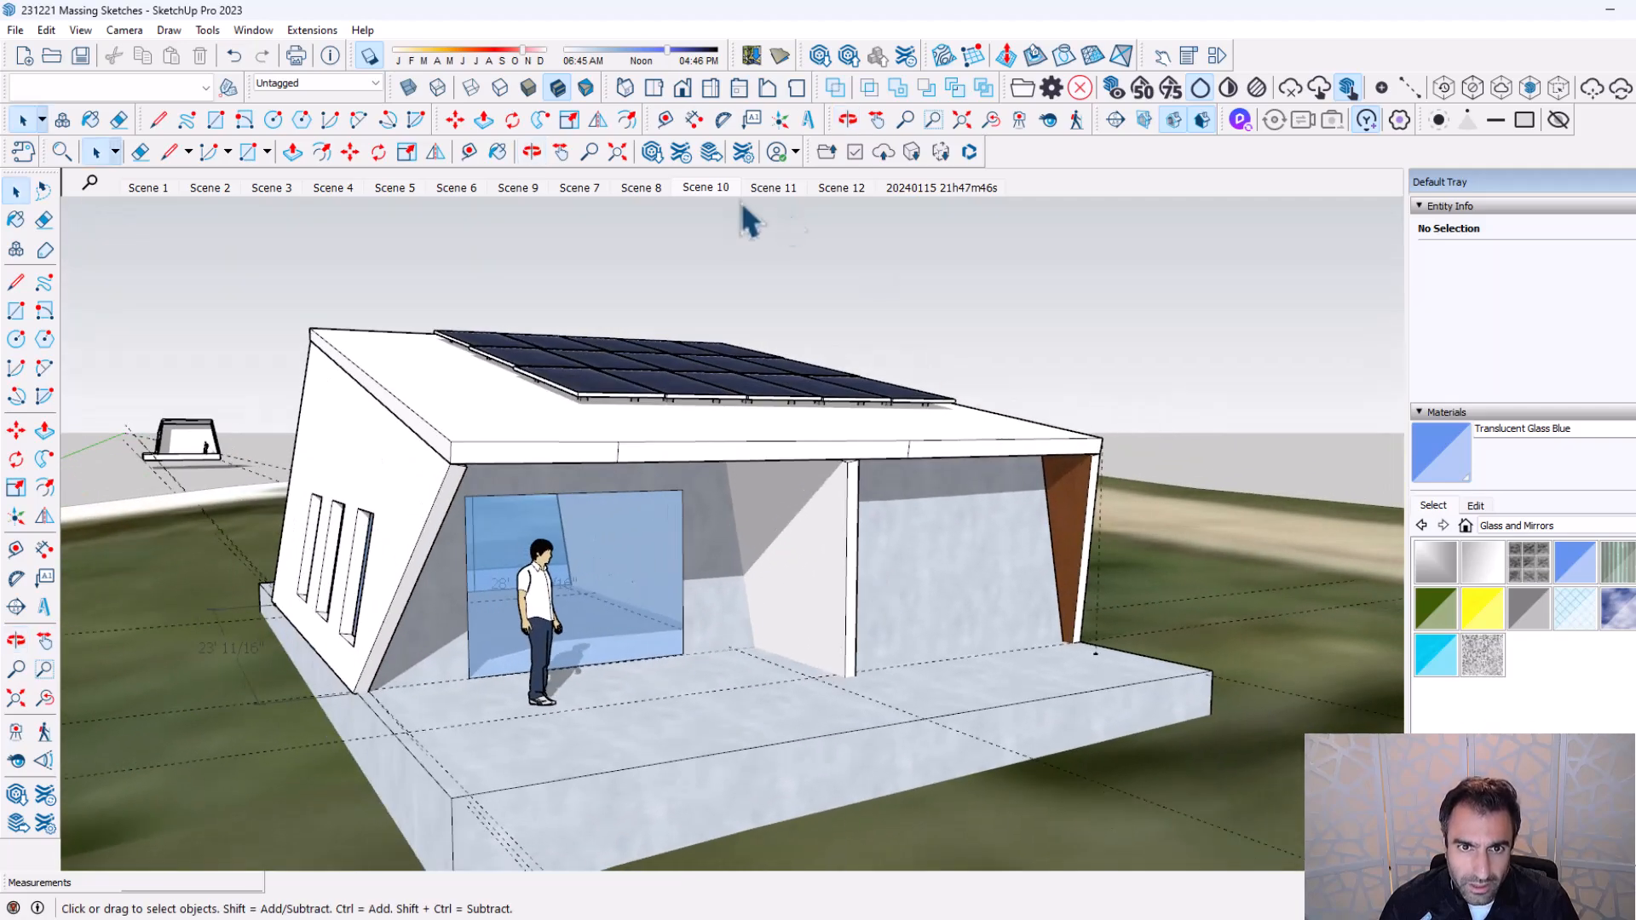
pyautogui.click(698, 189)
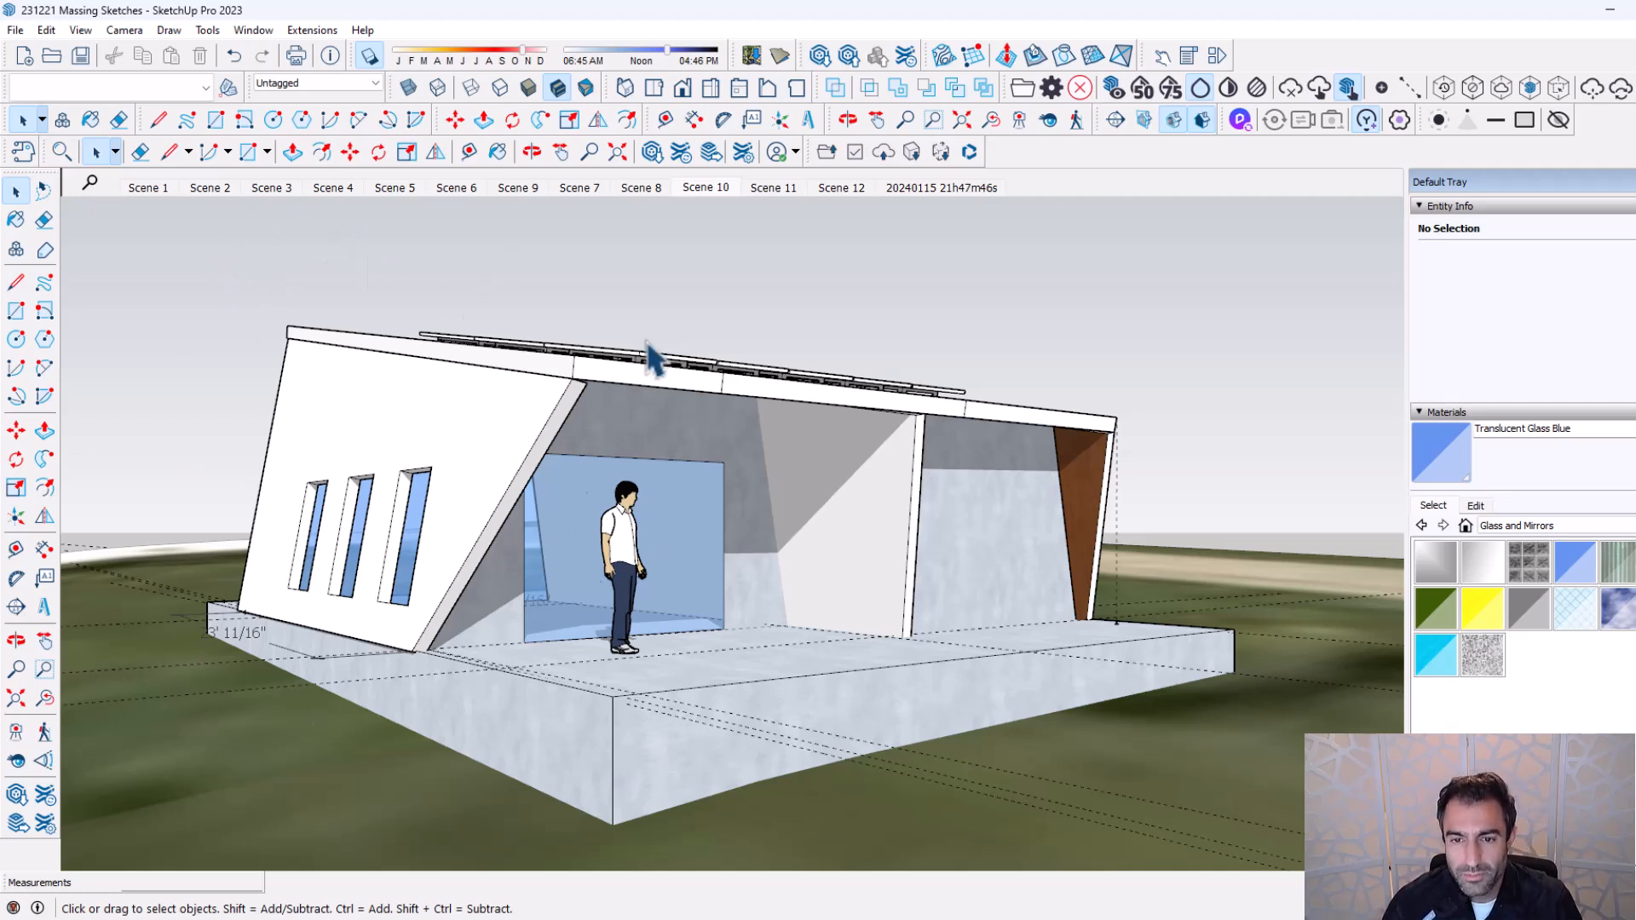
# Find SketchUp Diffusion in the Extension Warehouse, review its extension page, and close the warehouse.
pyautogui.click(314, 31)
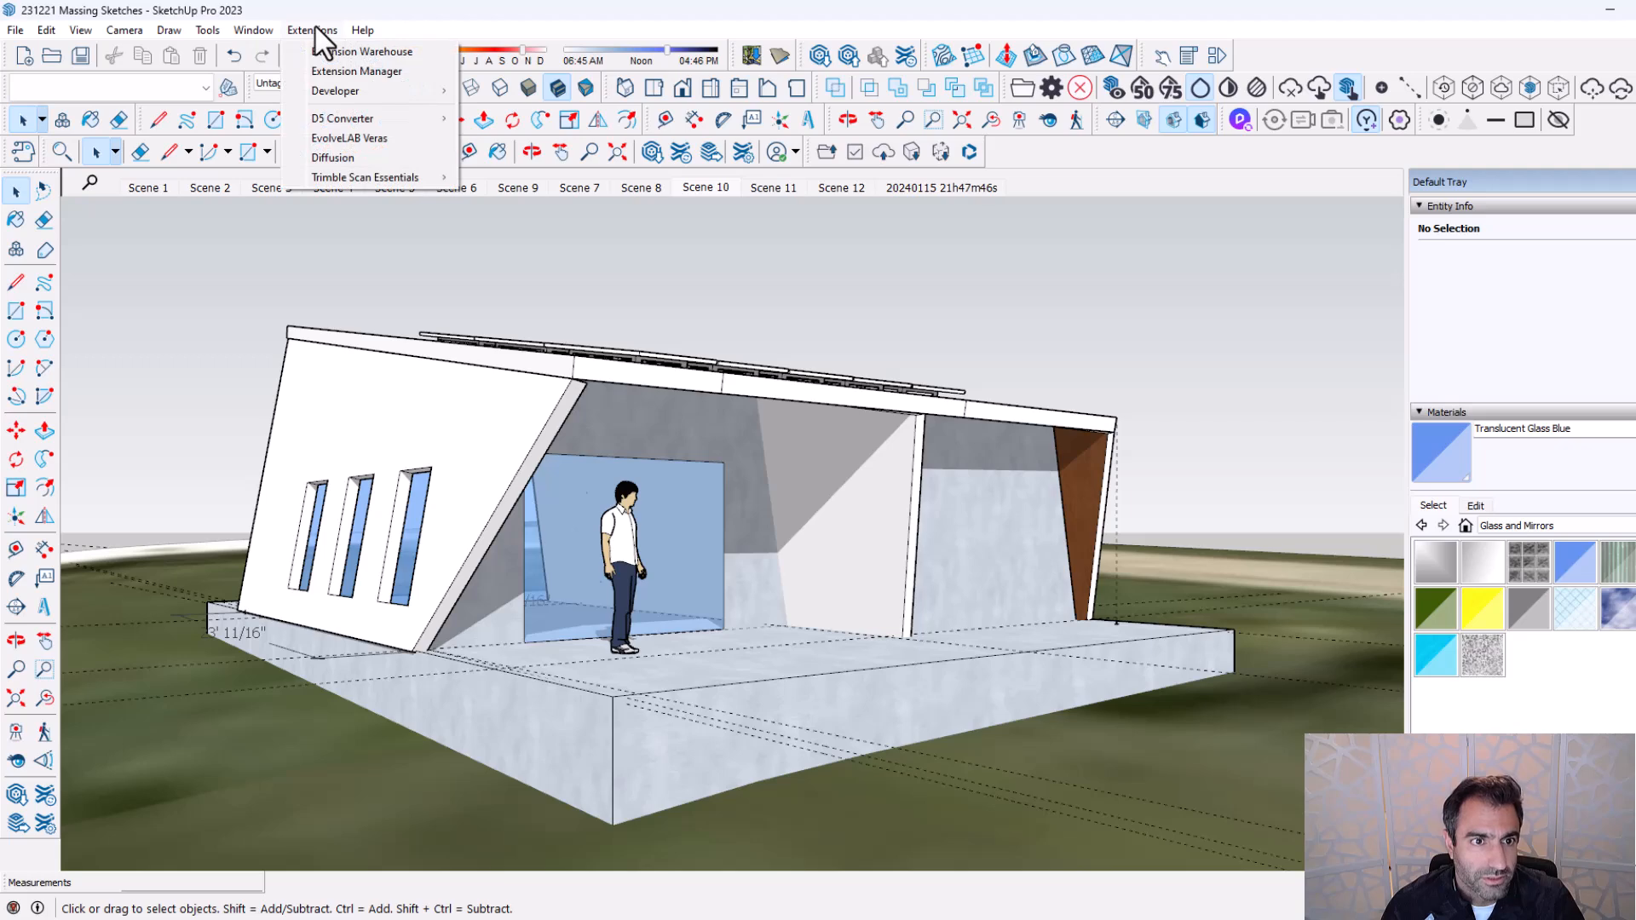
pyautogui.click(312, 53)
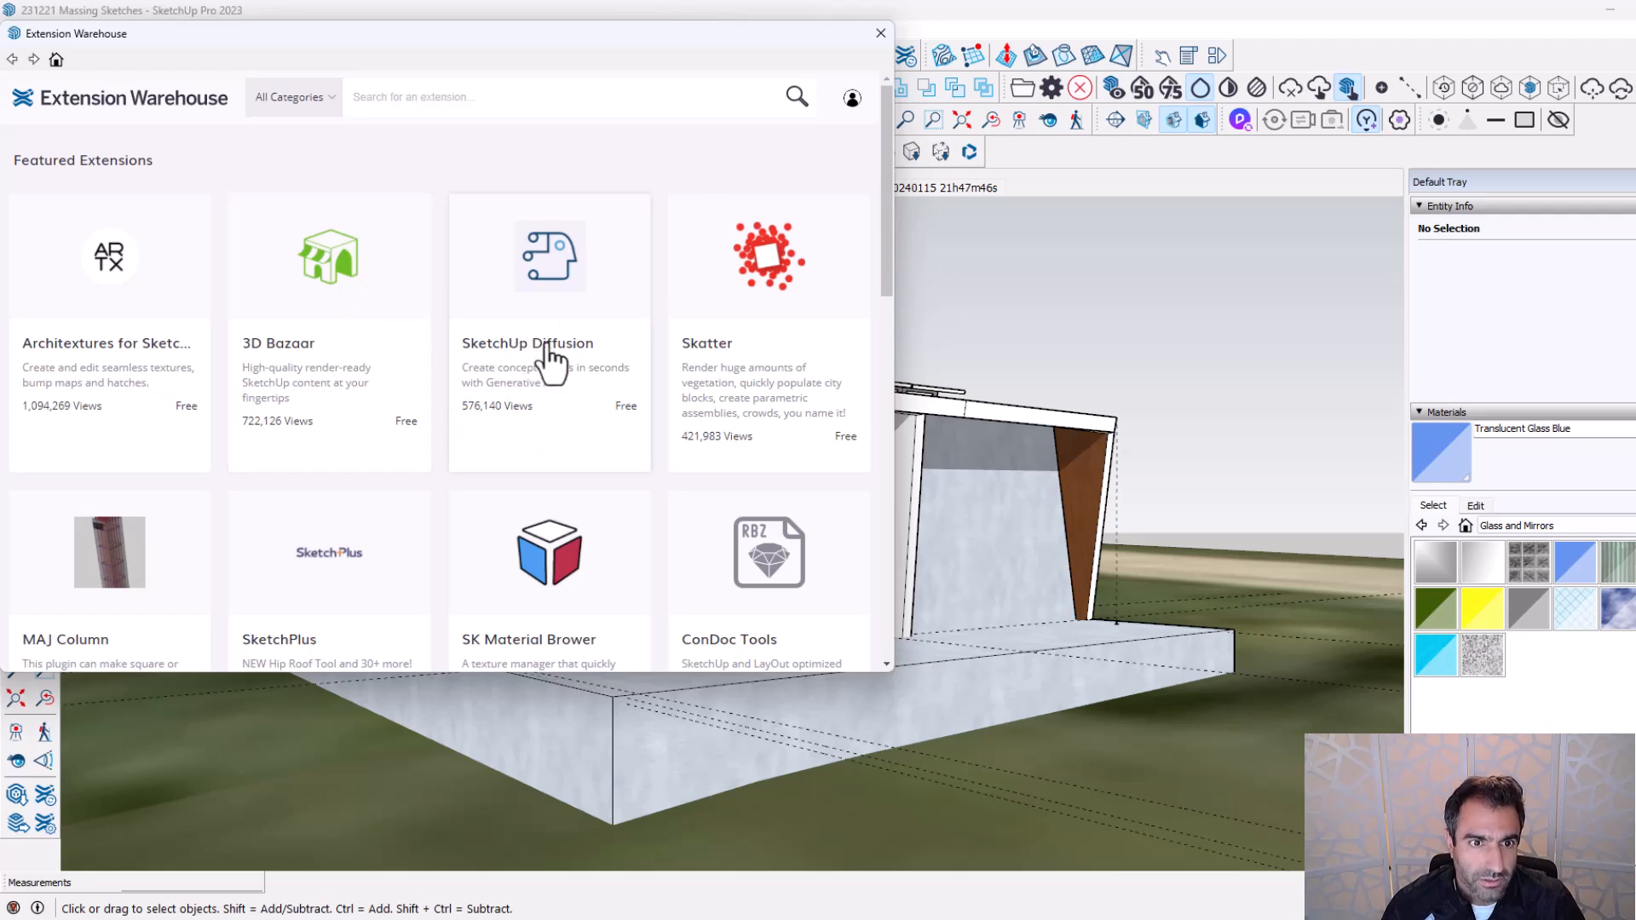
pyautogui.click(385, 97)
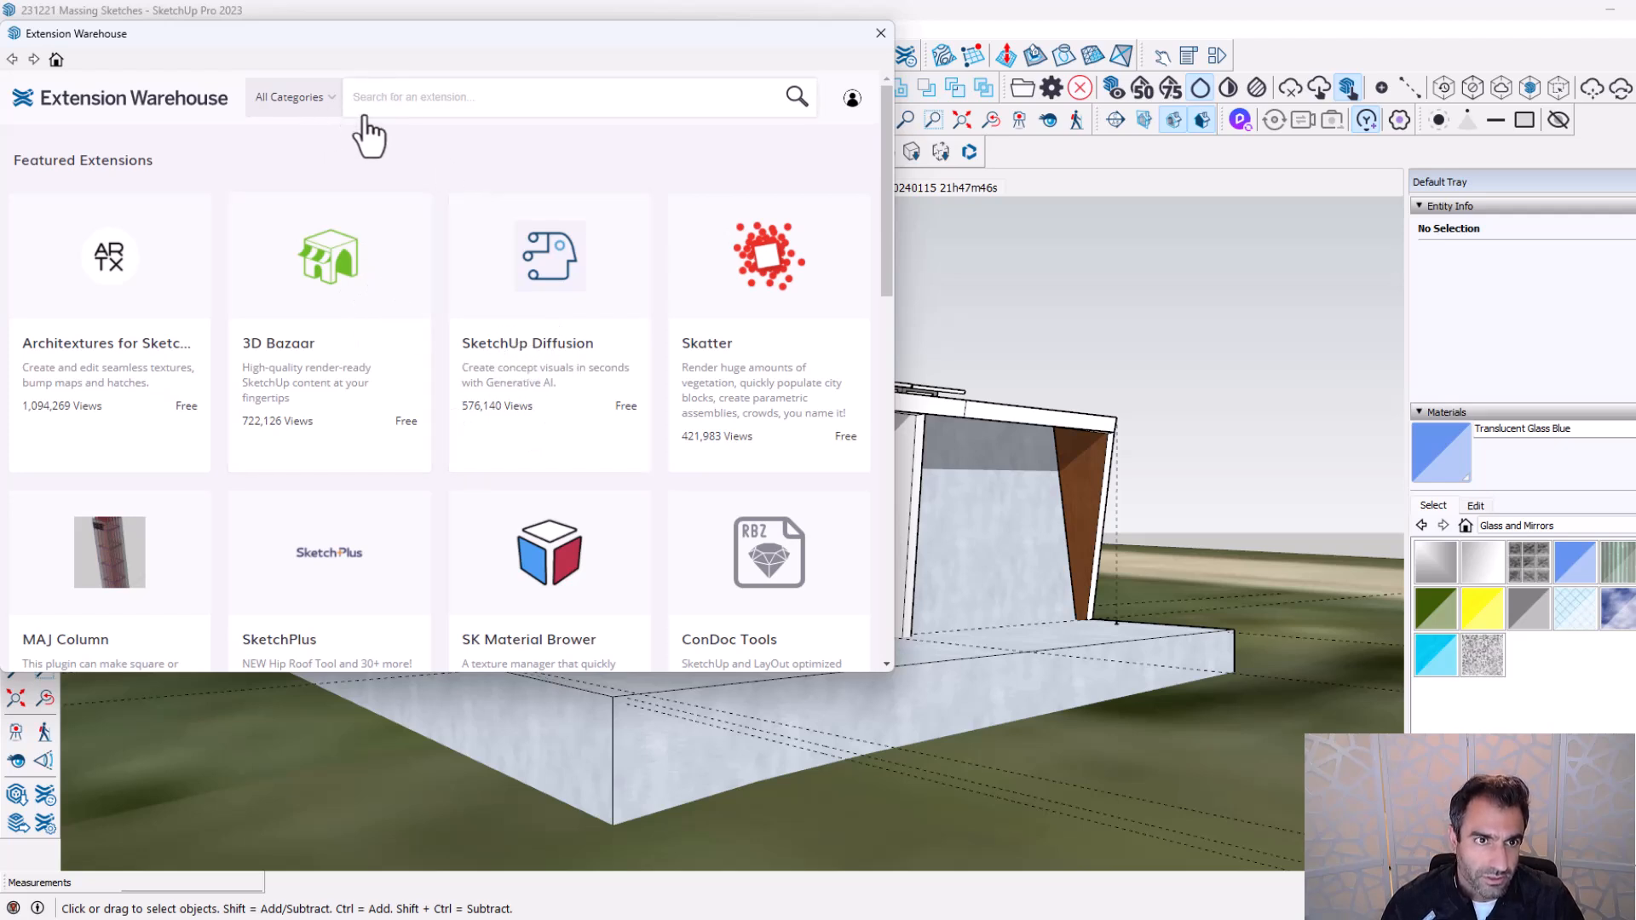
pyautogui.click(496, 446)
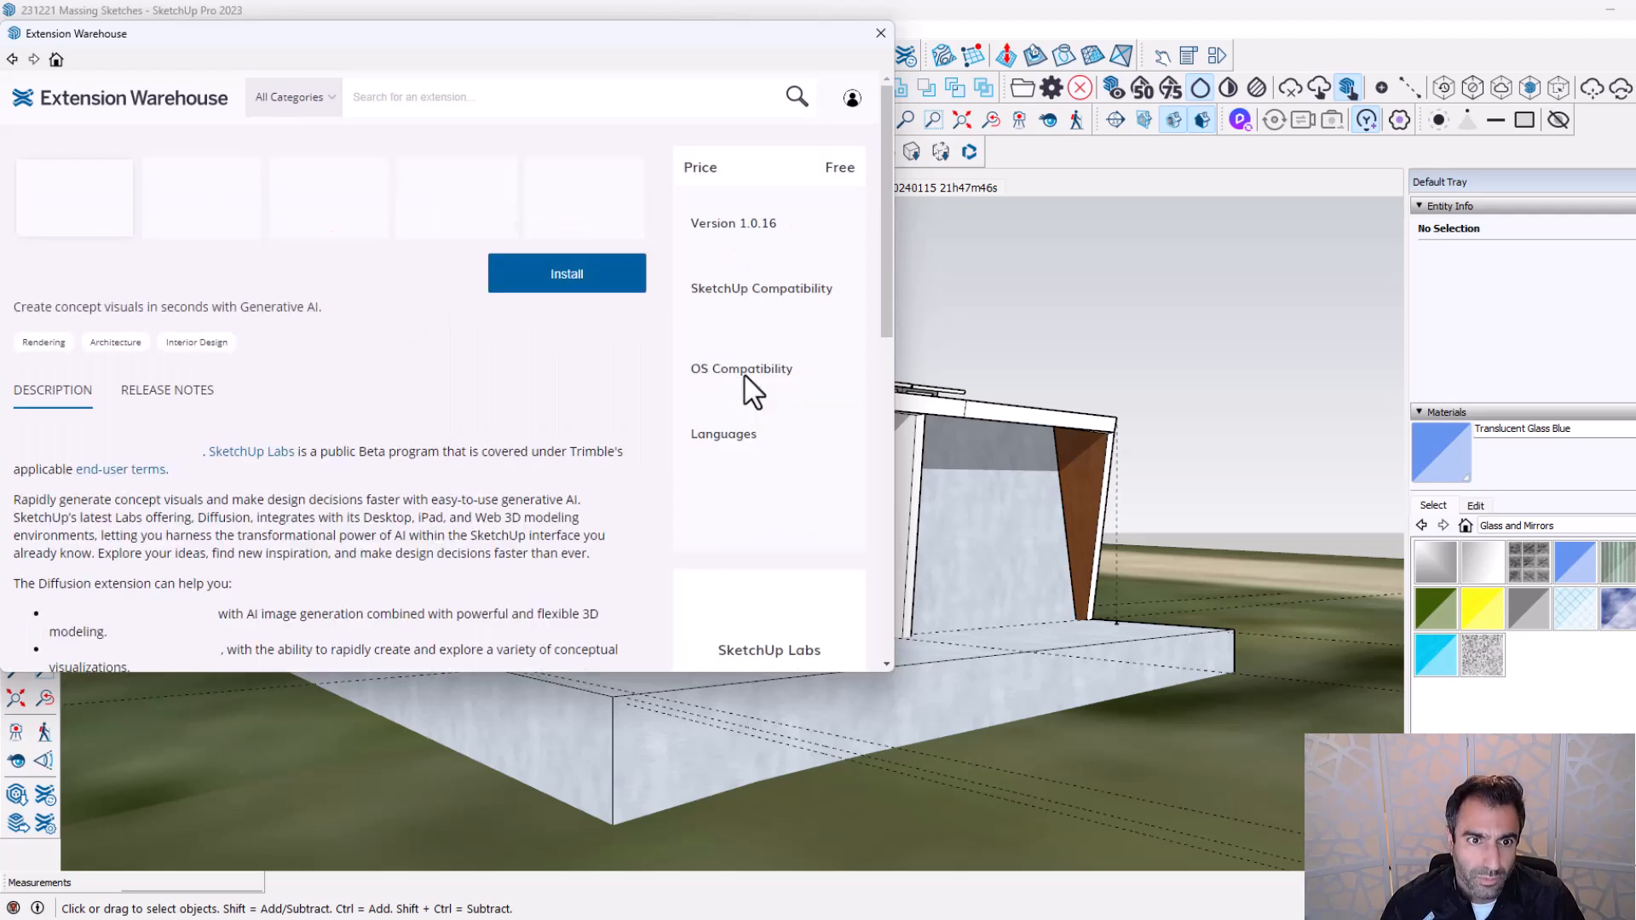
pyautogui.scroll(-1, 452, 406)
pyautogui.scroll(-4, 455, 413)
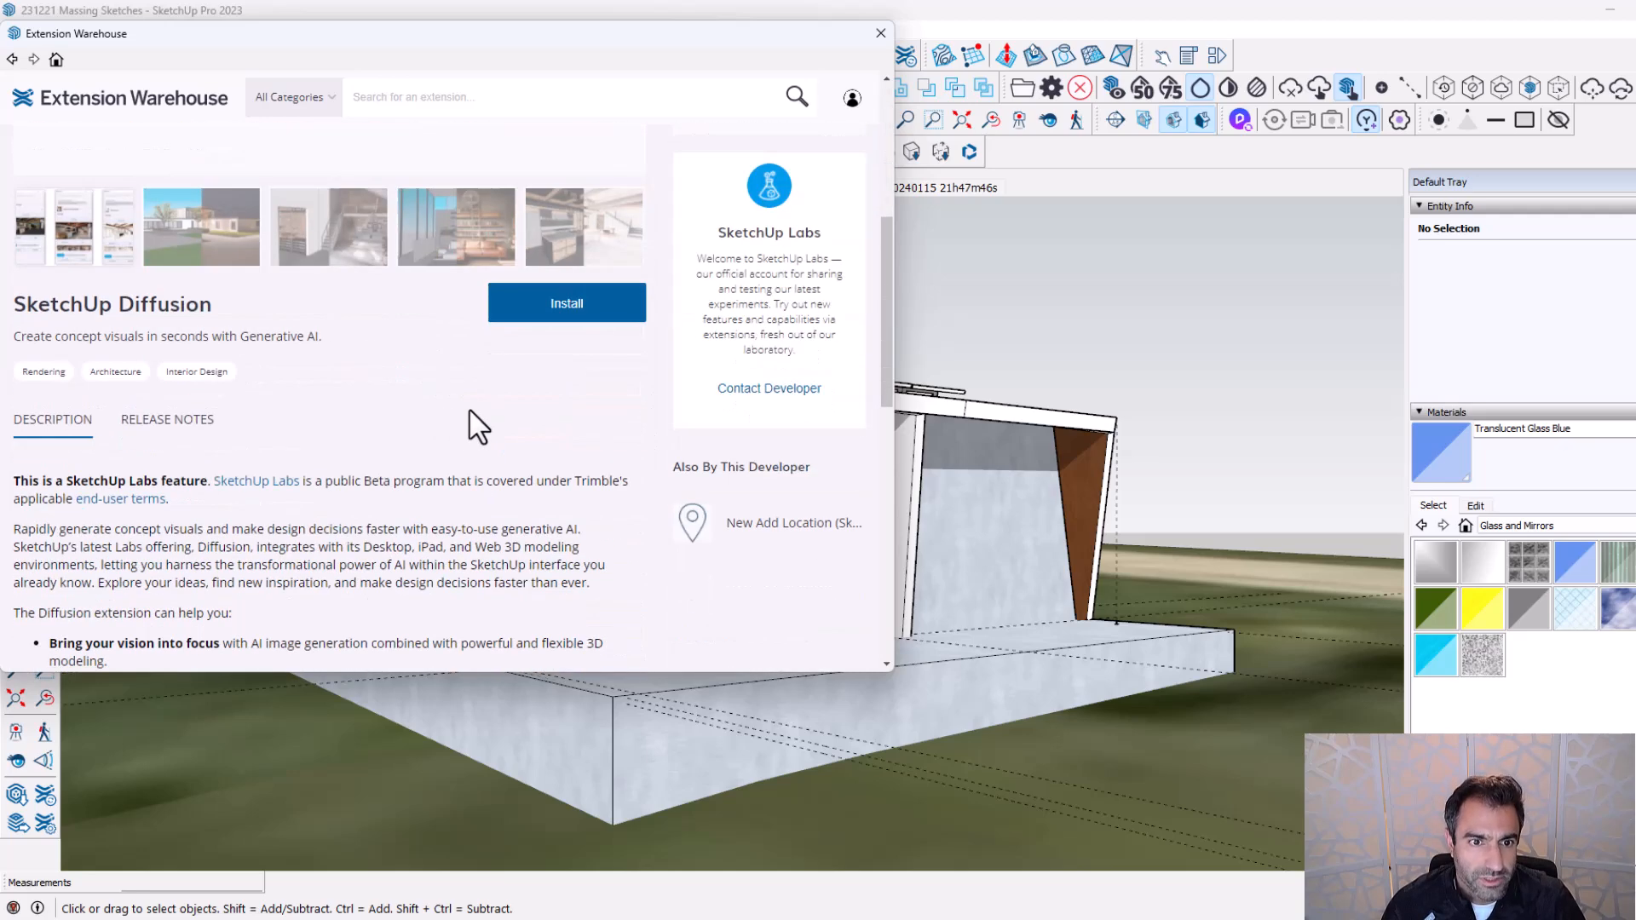
pyautogui.click(880, 34)
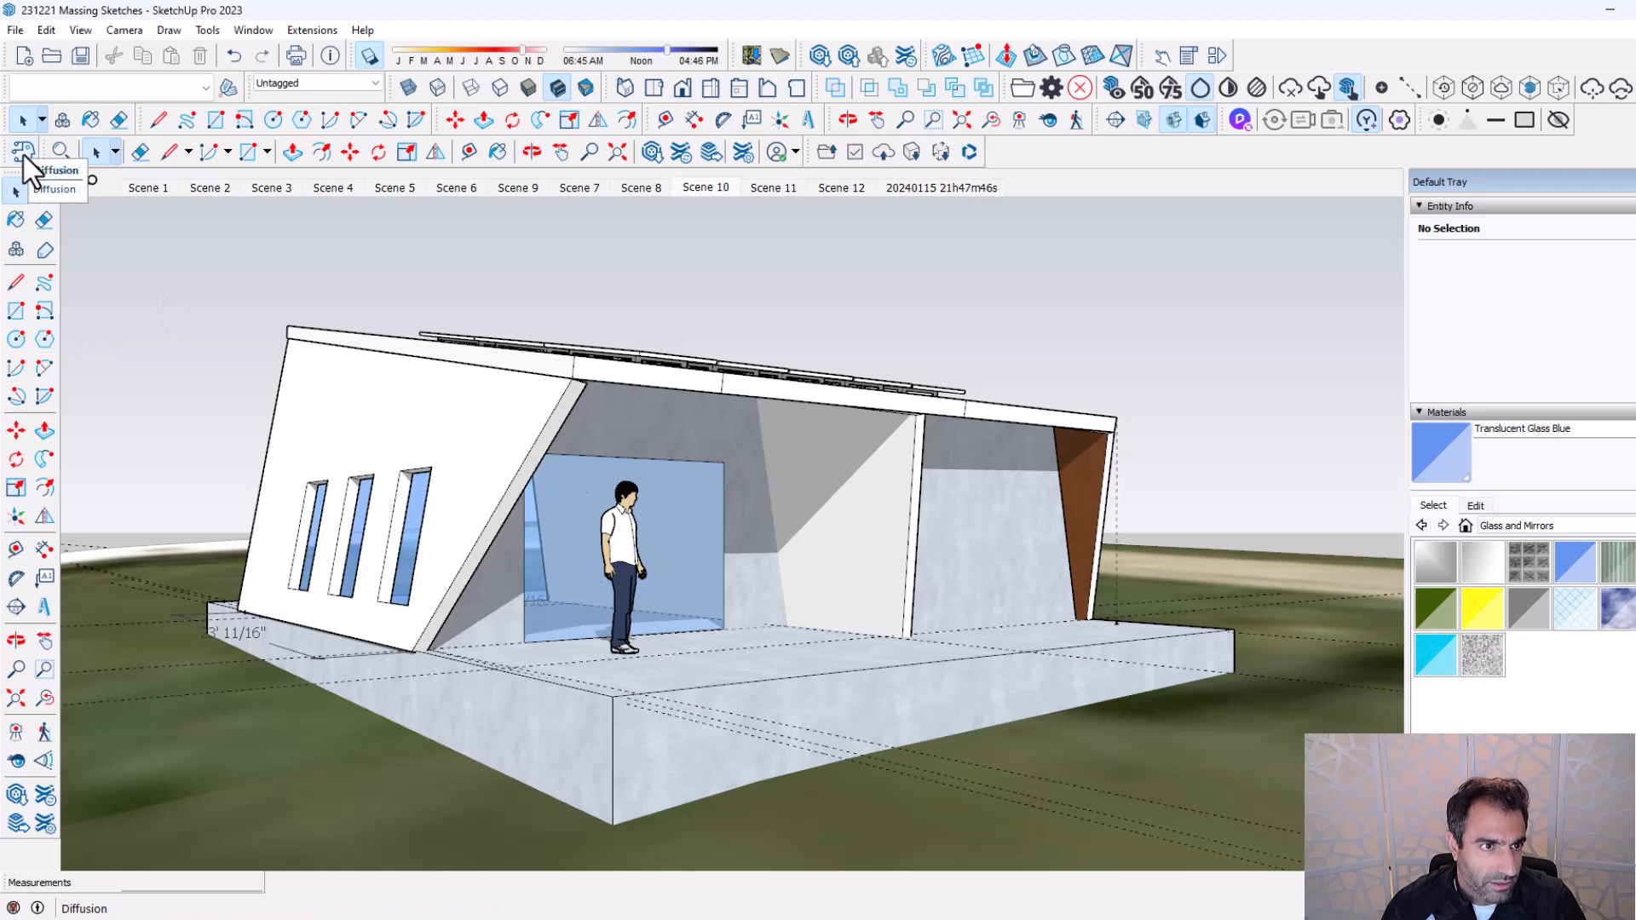
# Open the Diffusion extension in a taller window and choose the Exterior Photorealistic style.
pyautogui.click(322, 32)
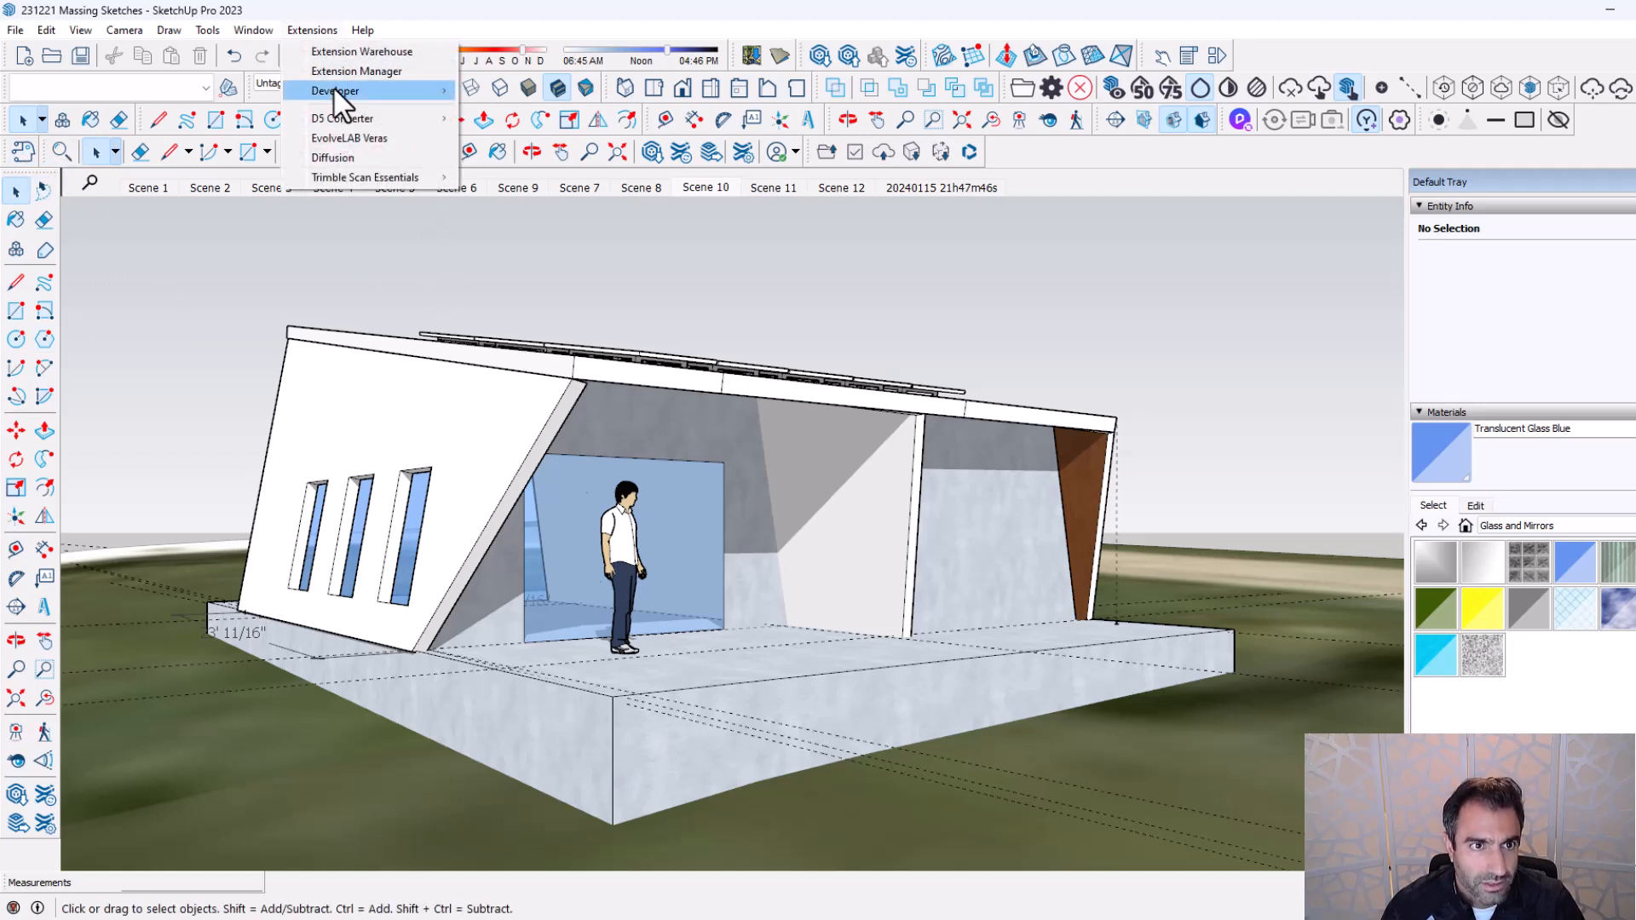
pyautogui.click(345, 159)
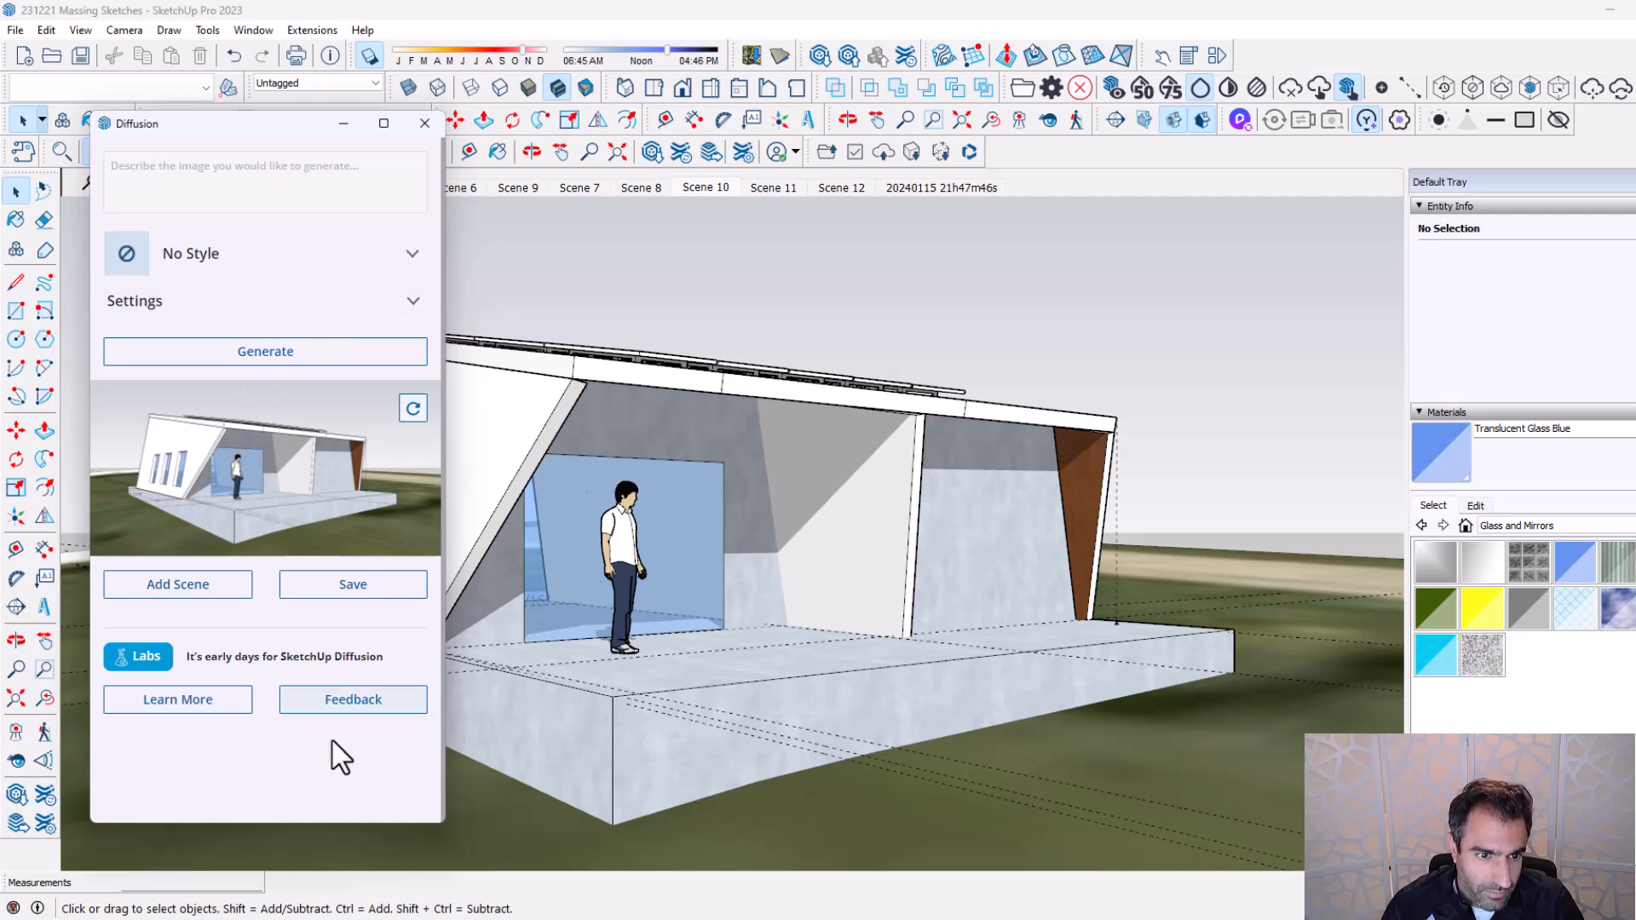
pyautogui.moveTo(439, 822); pyautogui.dragTo(444, 889)
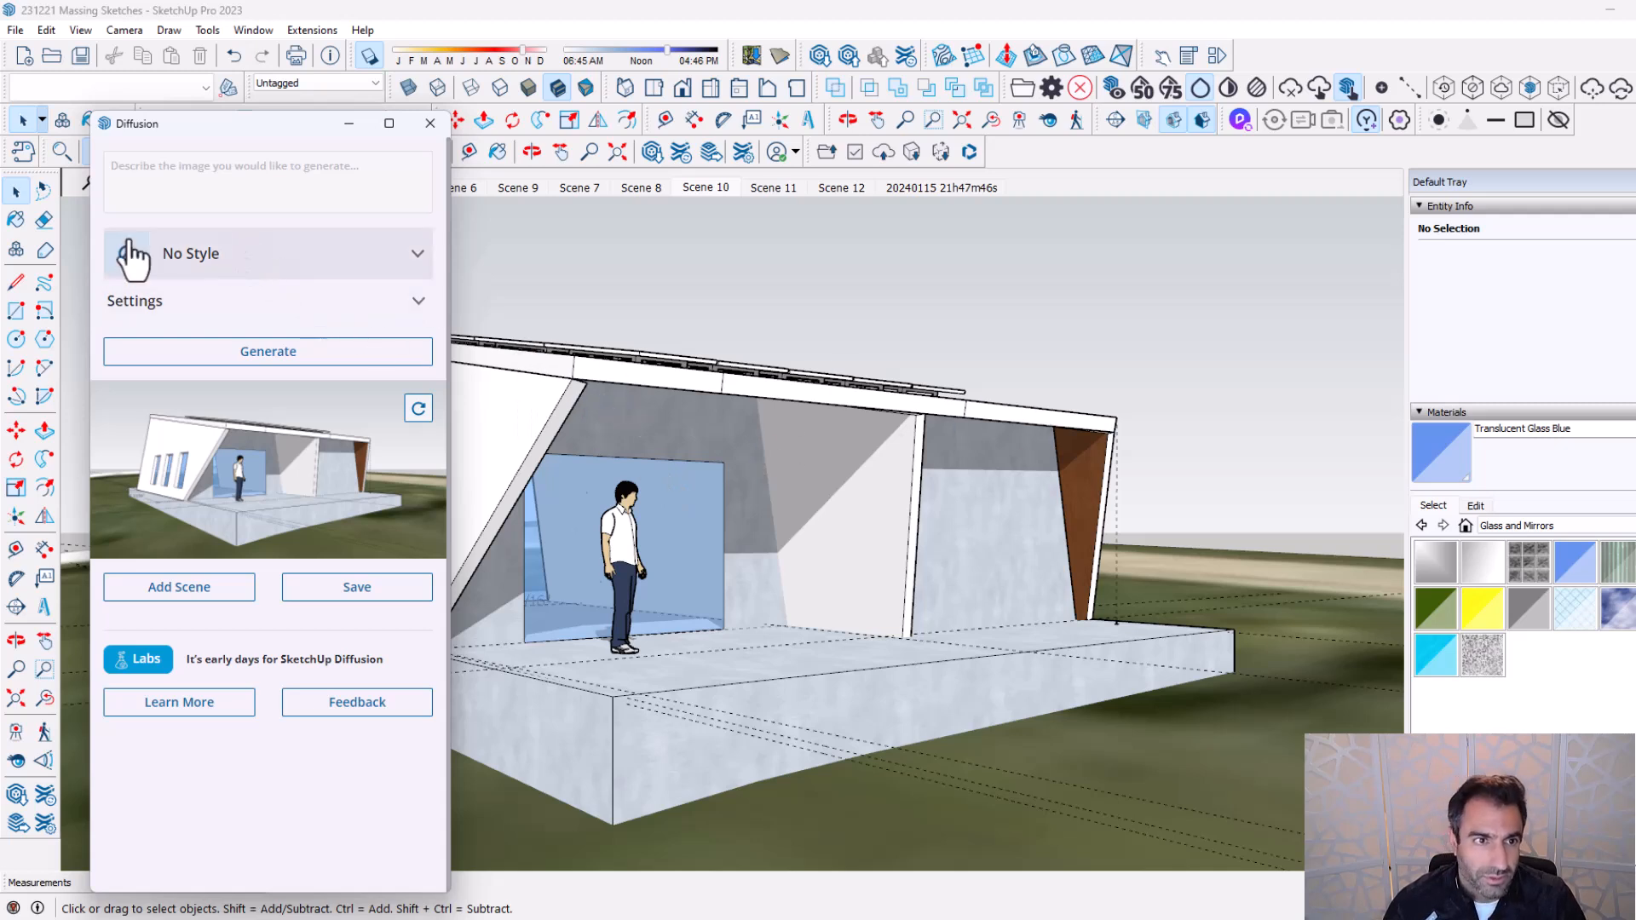
pyautogui.click(220, 249)
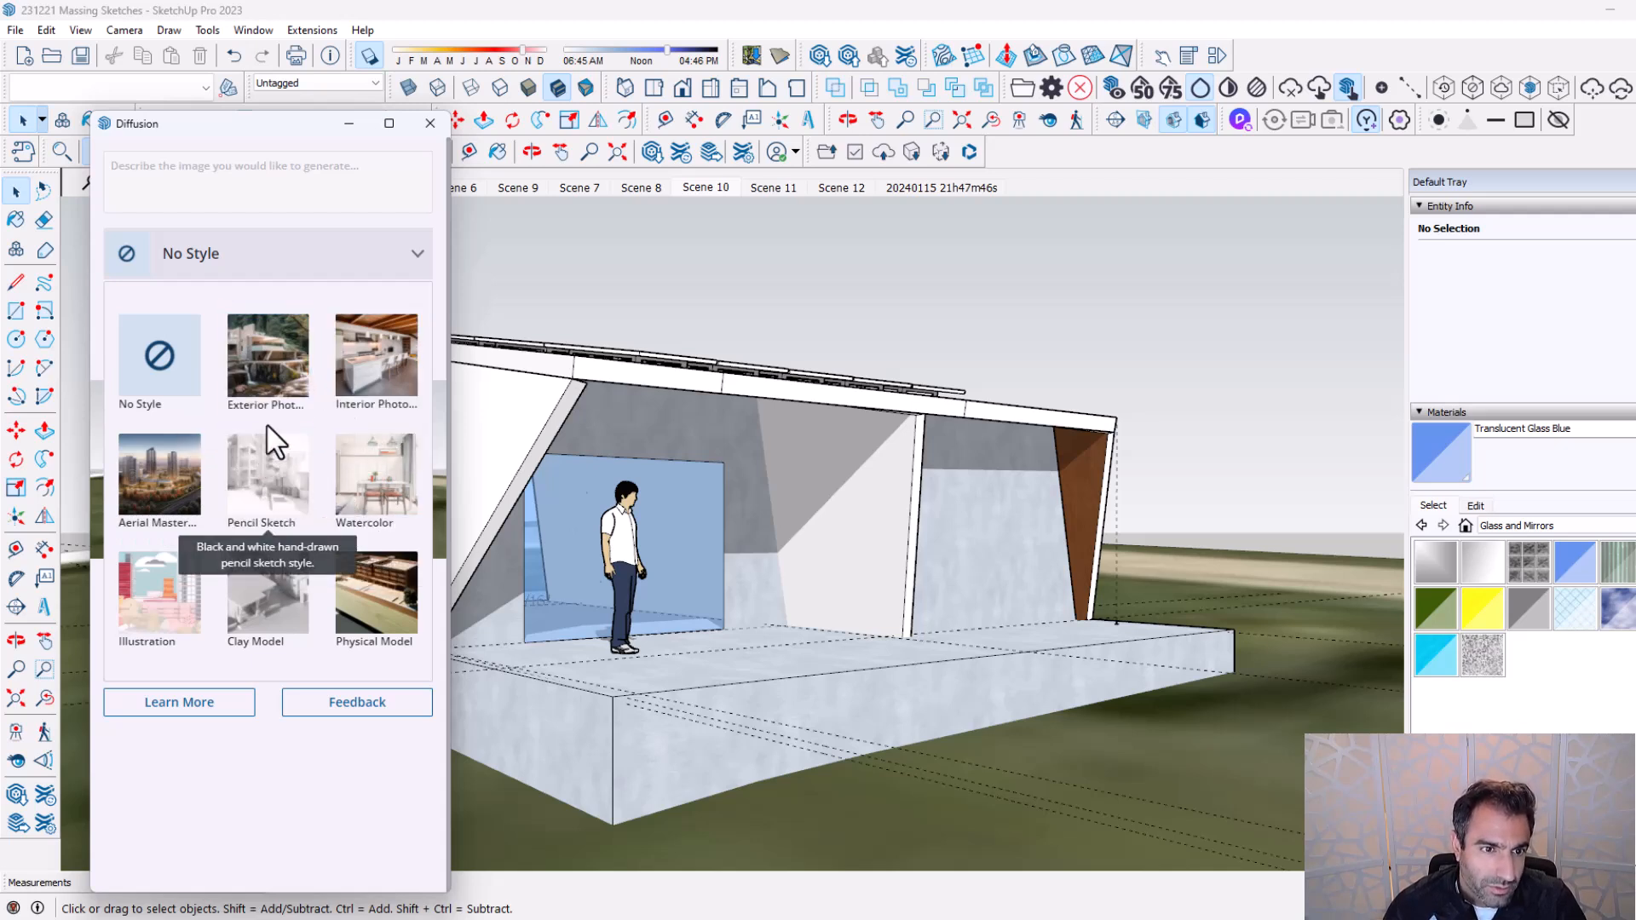
pyautogui.click(266, 351)
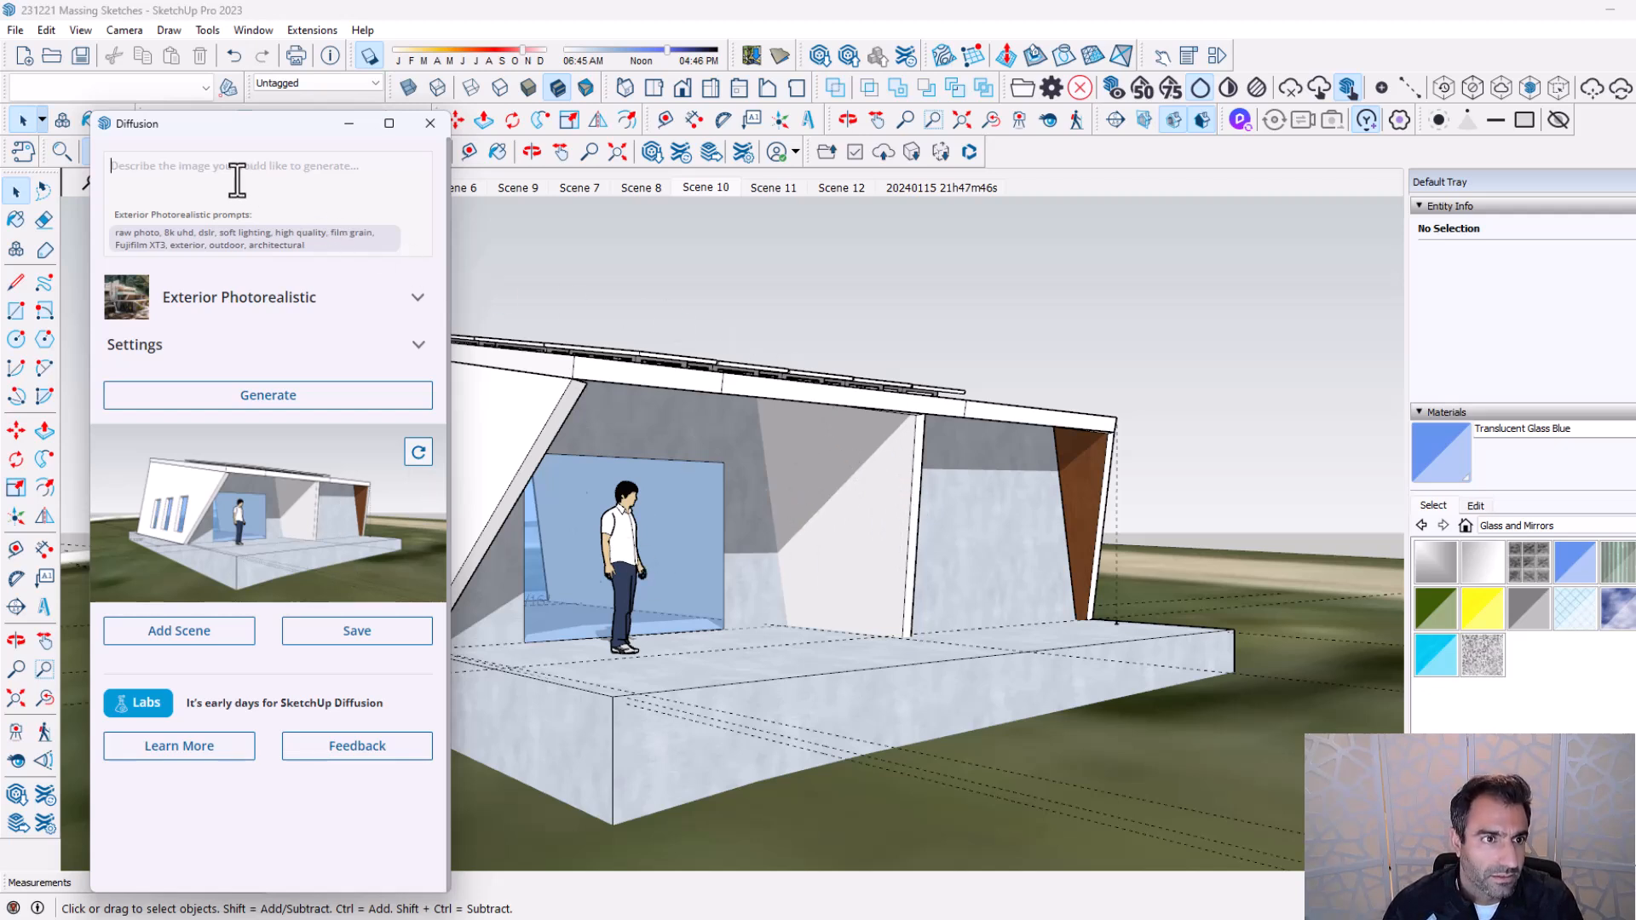
# Move the Diffusion window off the house and enter the prompt "contemporary home in valley with metal siding and wood soffit on a concrete slab".
pyautogui.moveTo(192, 133); pyautogui.dragTo(1415, 331)
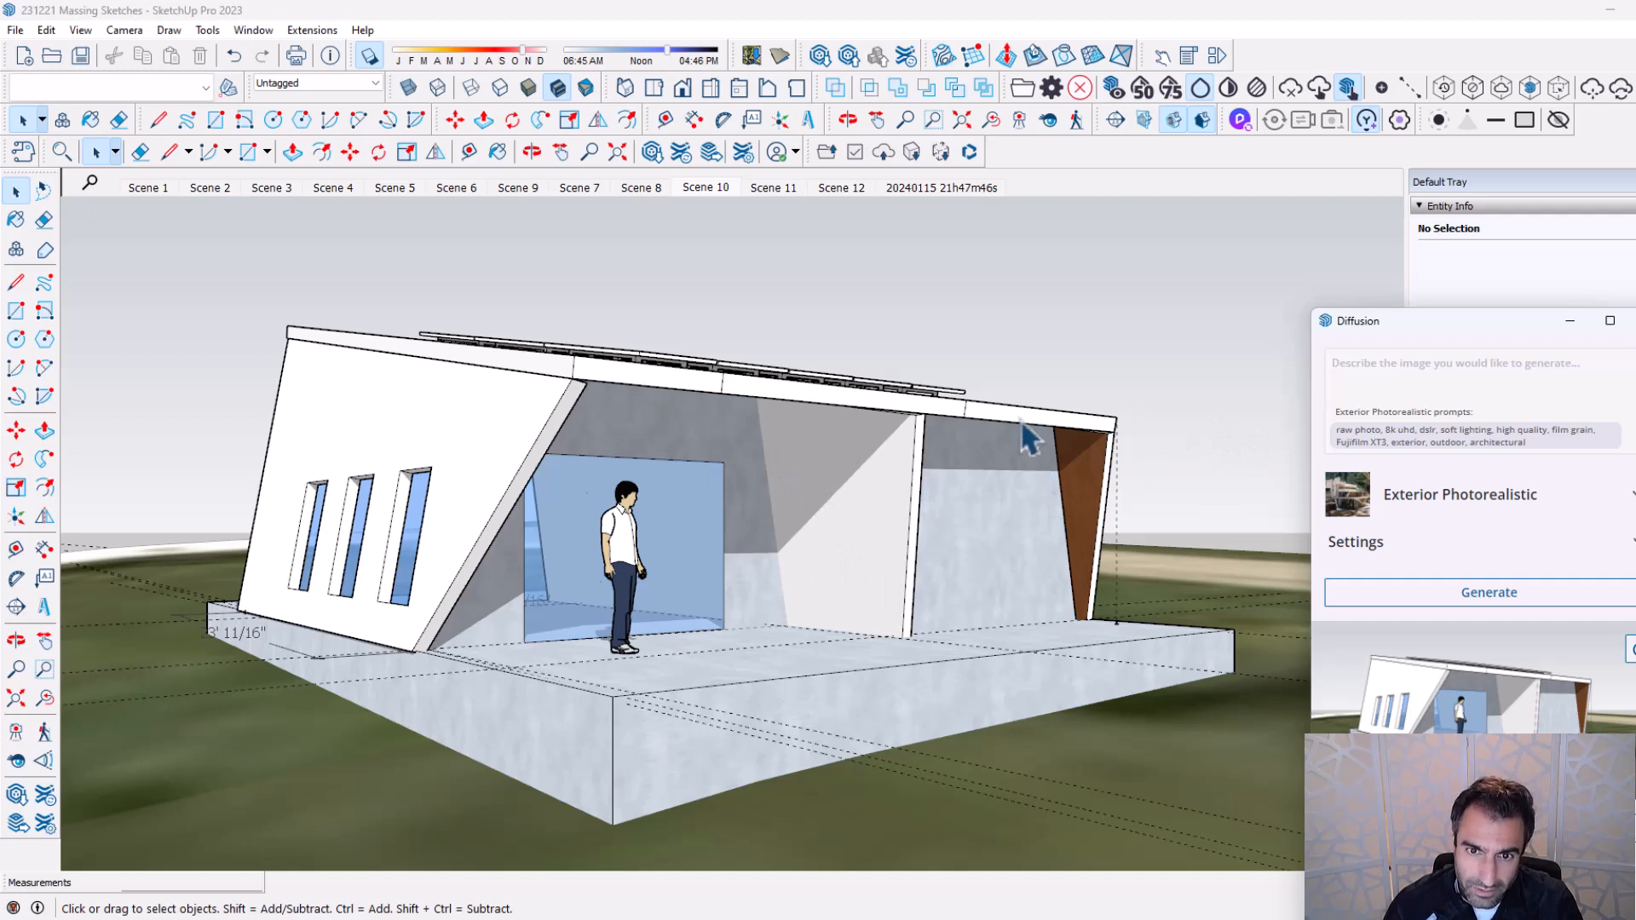
pyautogui.moveTo(1455, 323); pyautogui.dragTo(1304, 299)
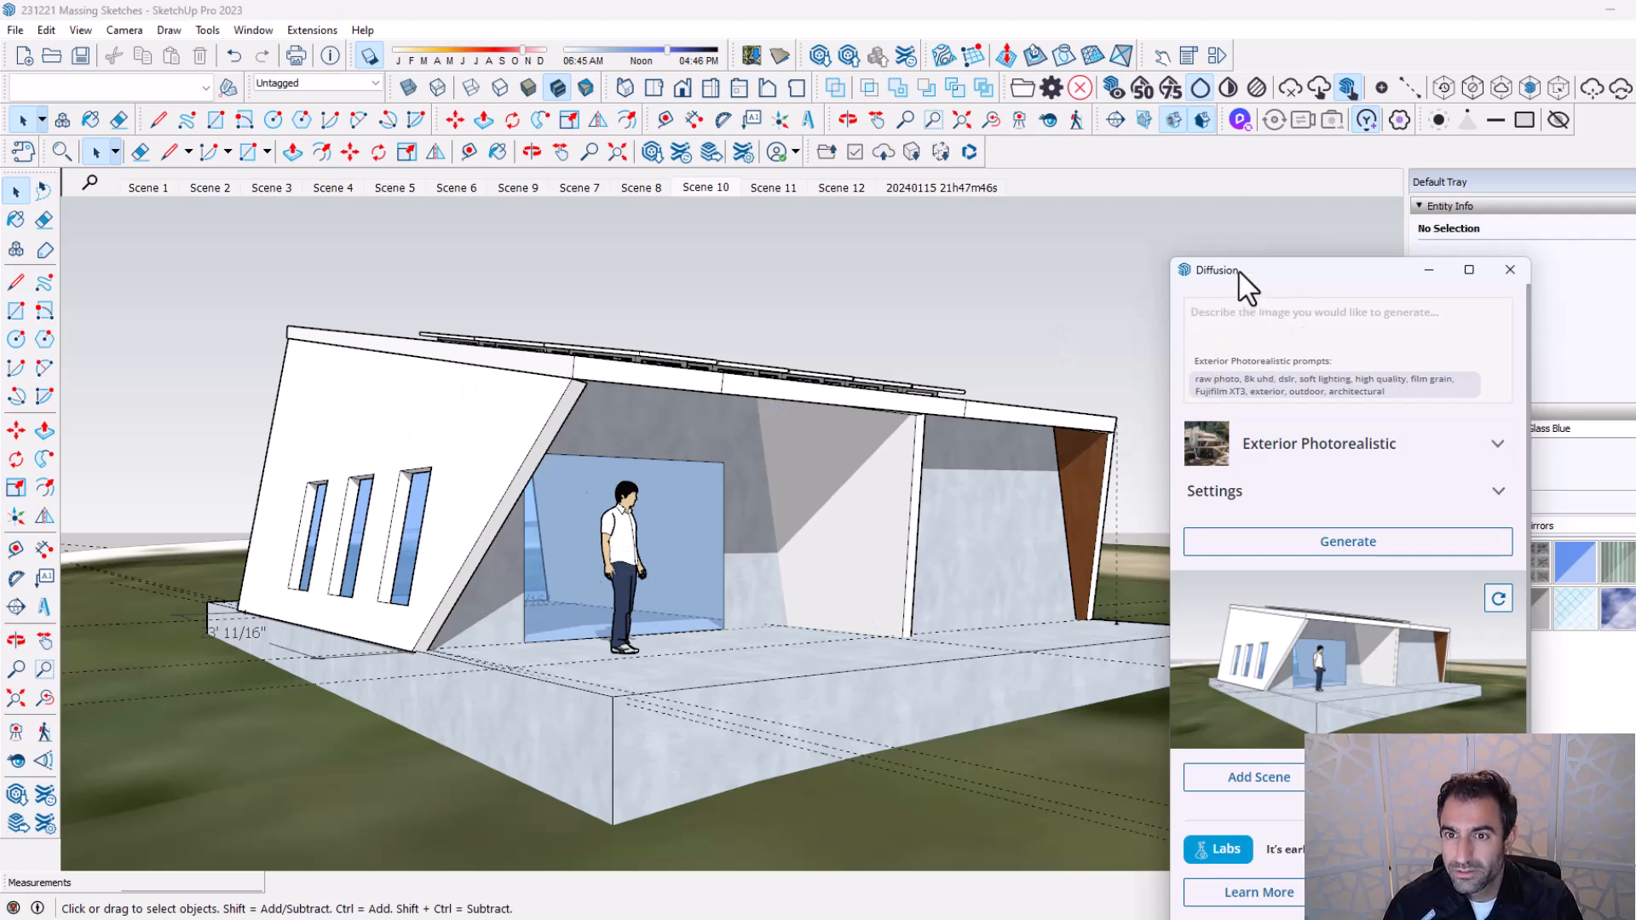
pyautogui.moveTo(1240, 275); pyautogui.dragTo(1153, 176)
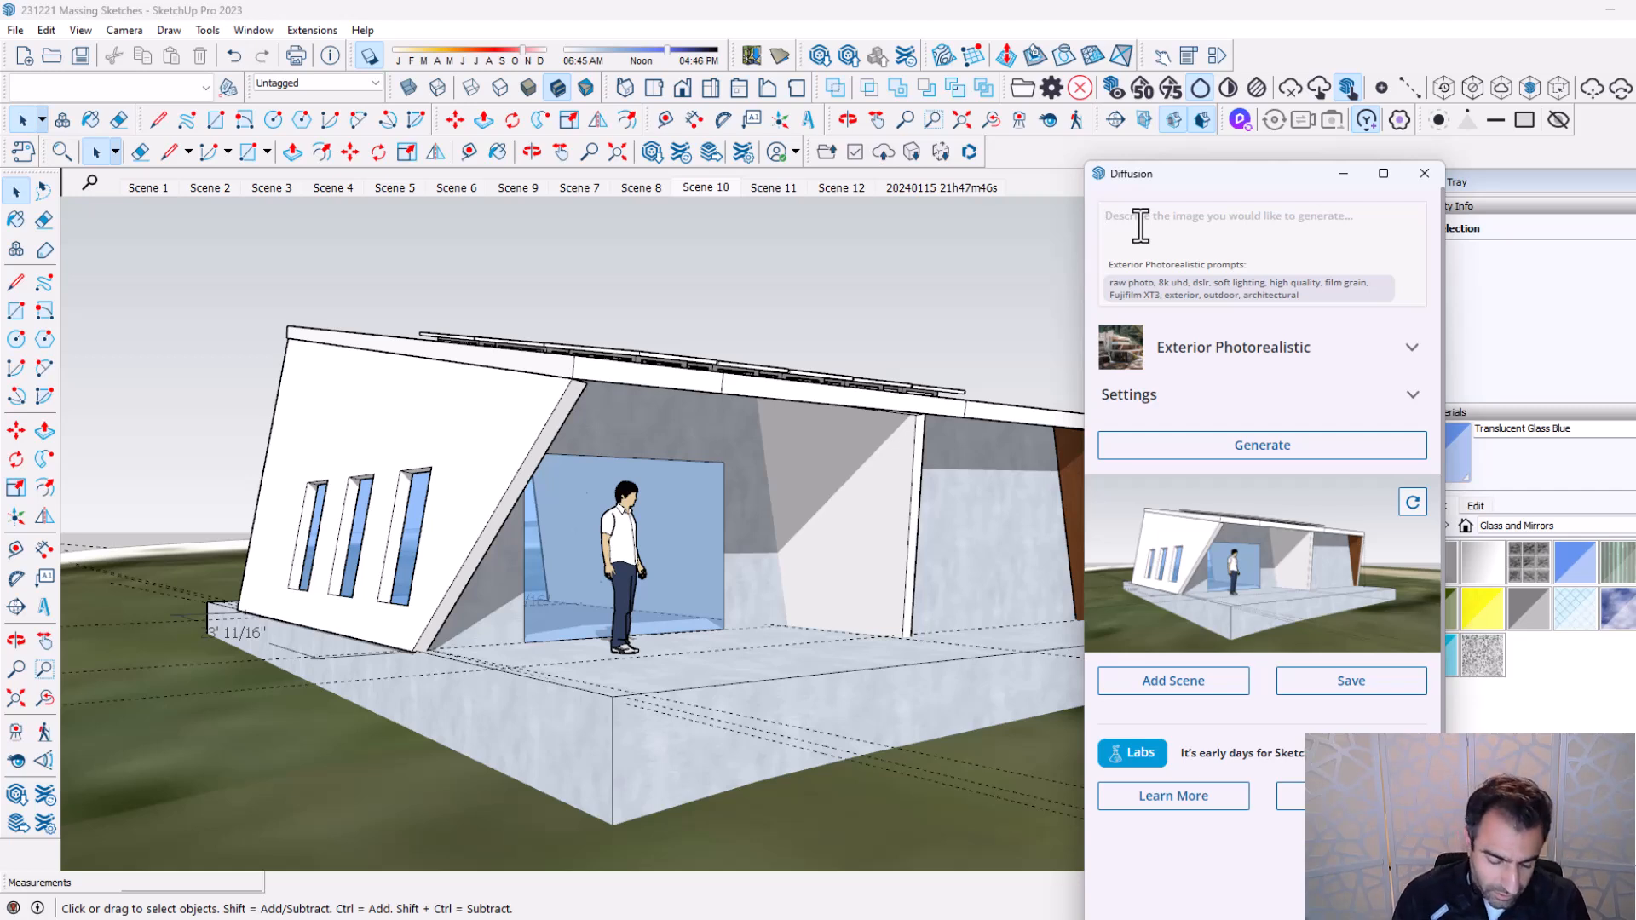
pyautogui.write('contemporary home in valley with metal siding and wood soffit on a concrete slab')
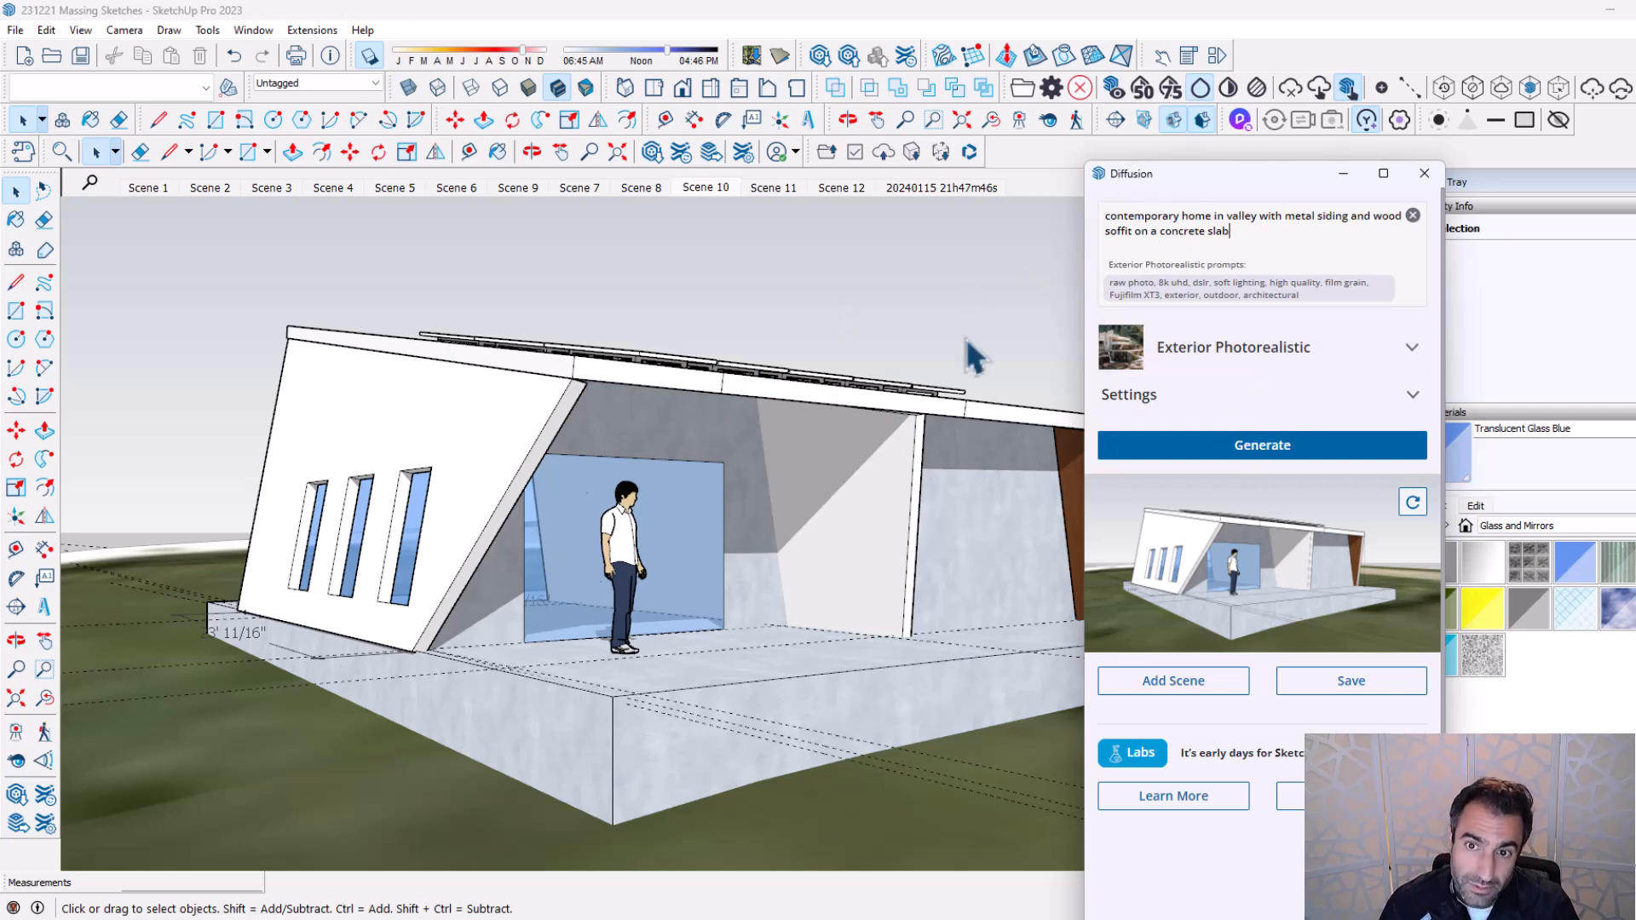
# Expand the Diffusion settings and append ", raw photo, 8k" to the prompt while keeping the house model in view.
pyautogui.click(1159, 400)
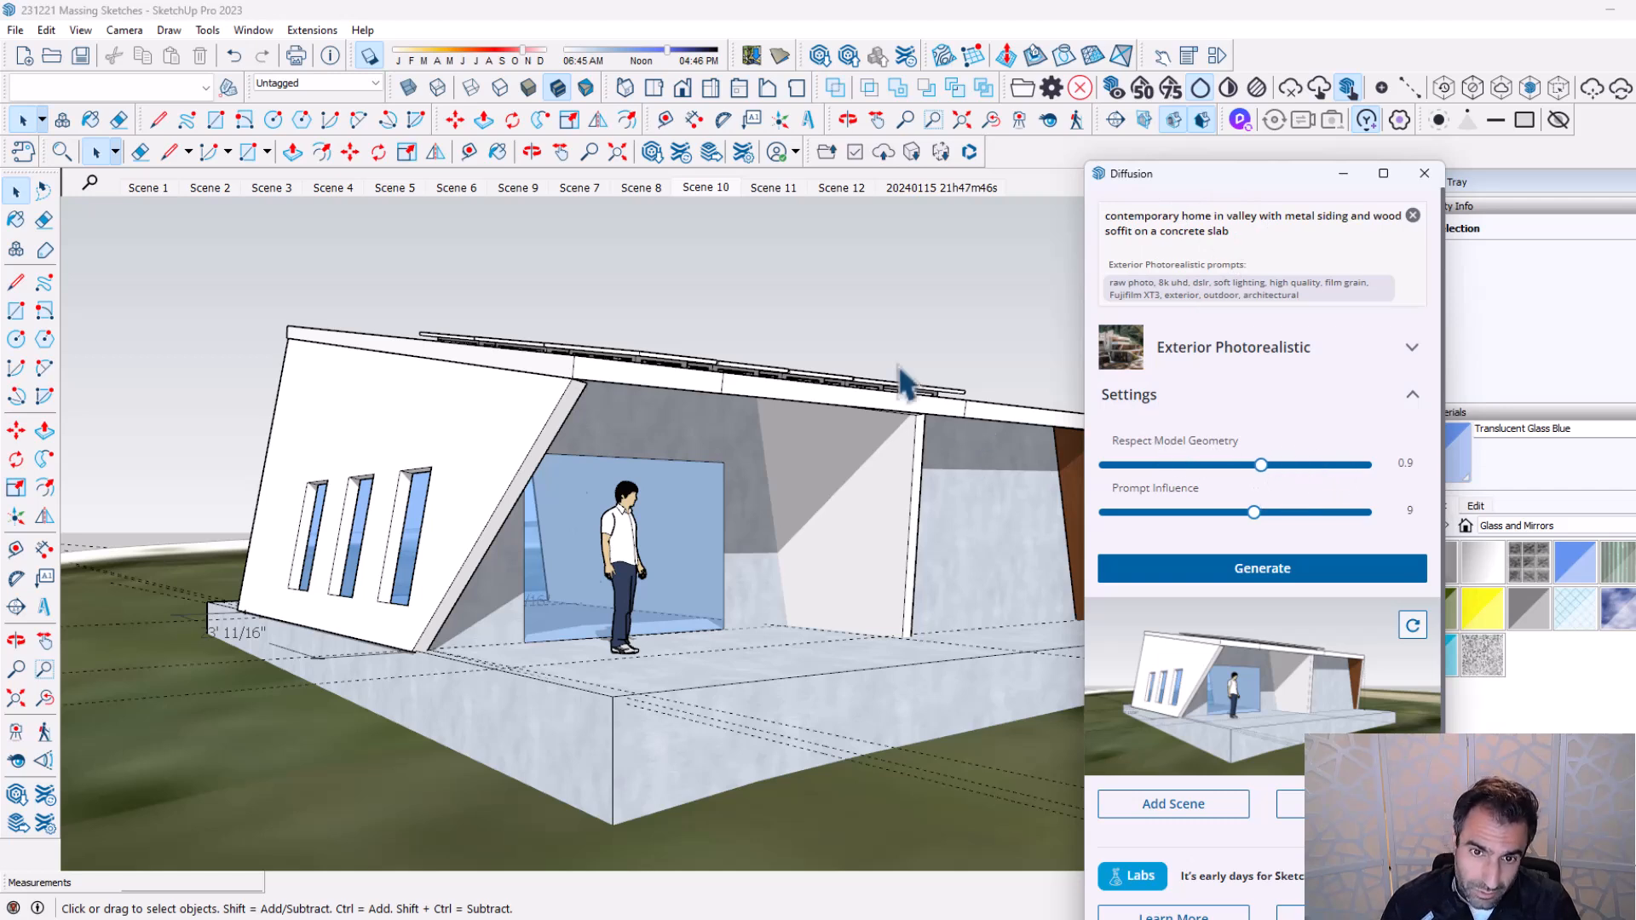
pyautogui.moveTo(1221, 177); pyautogui.dragTo(1370, 198)
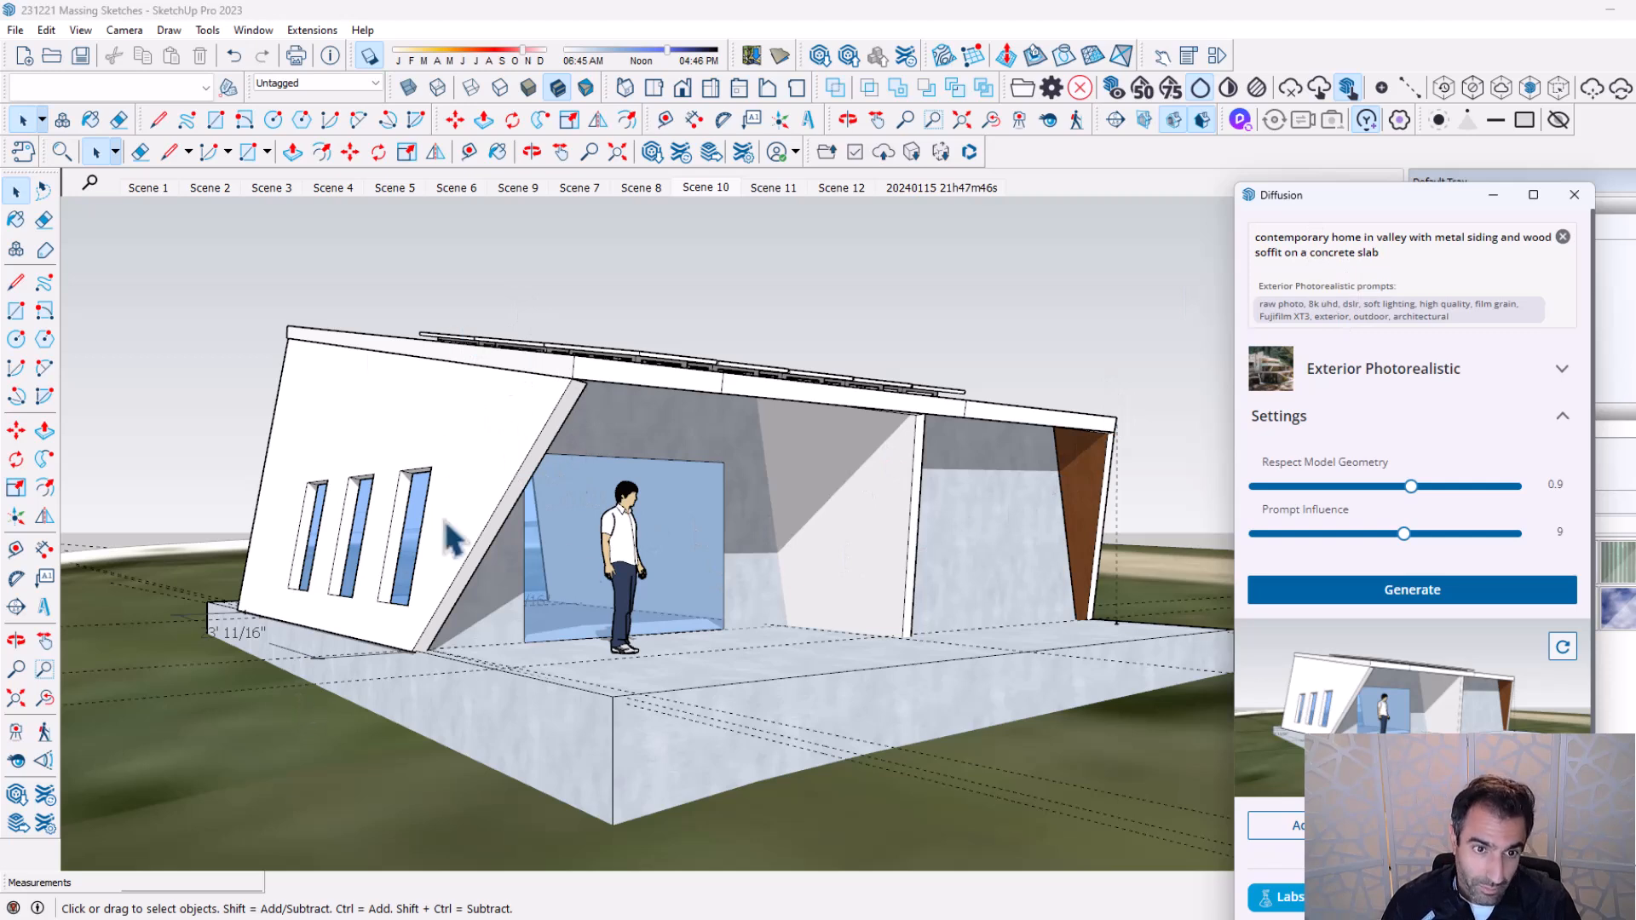
pyautogui.click(1398, 262)
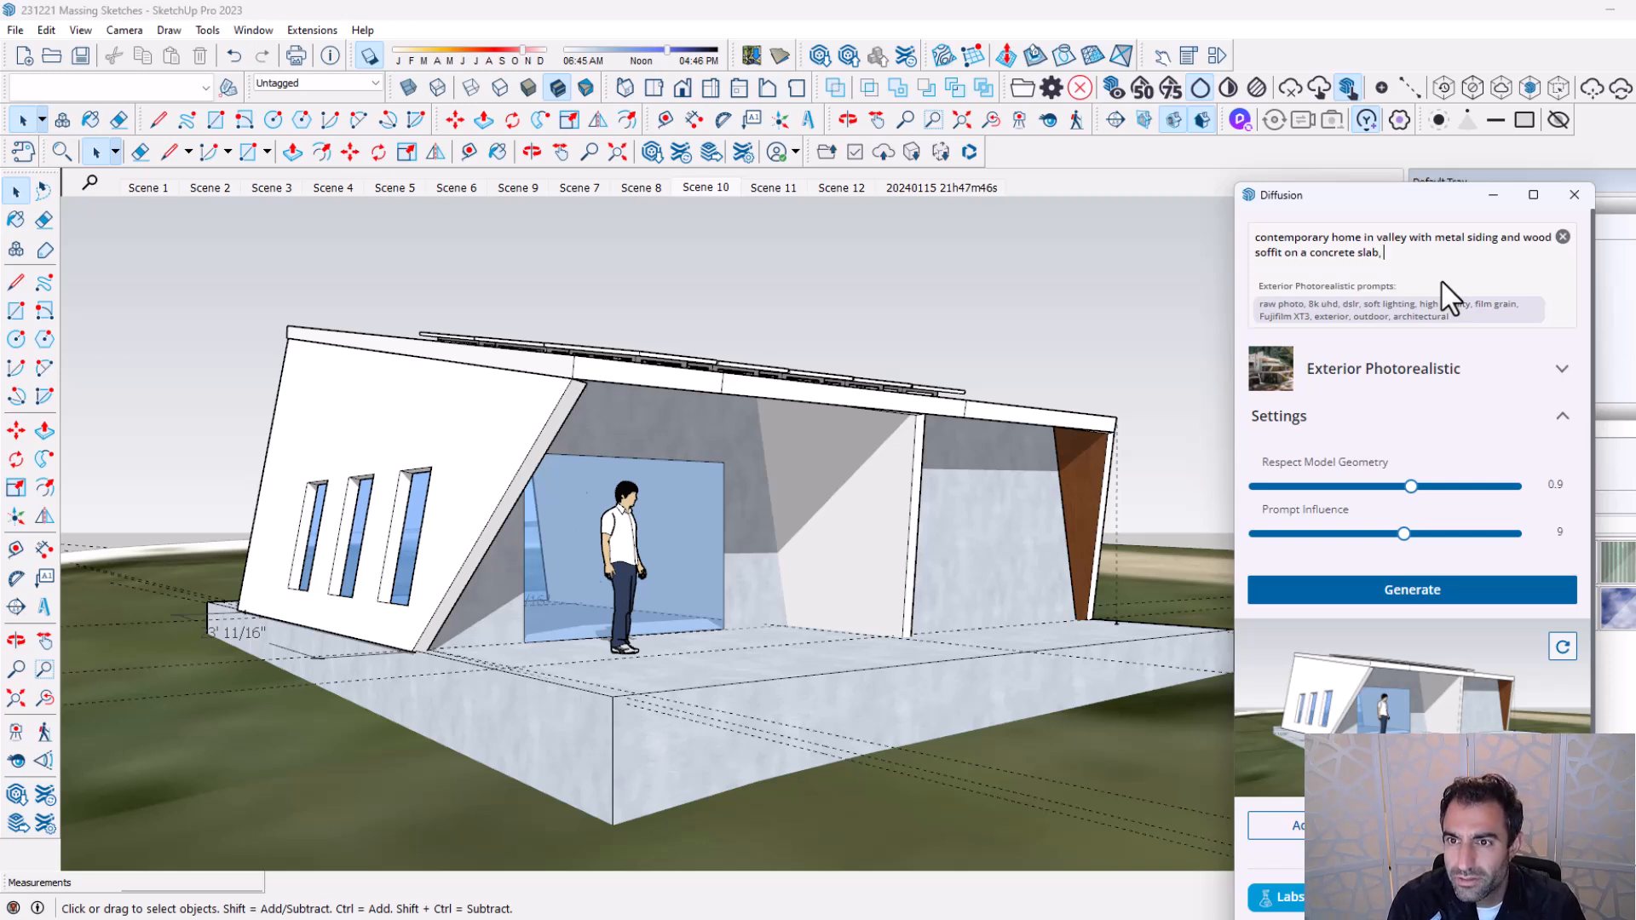
pyautogui.write('raw photo')
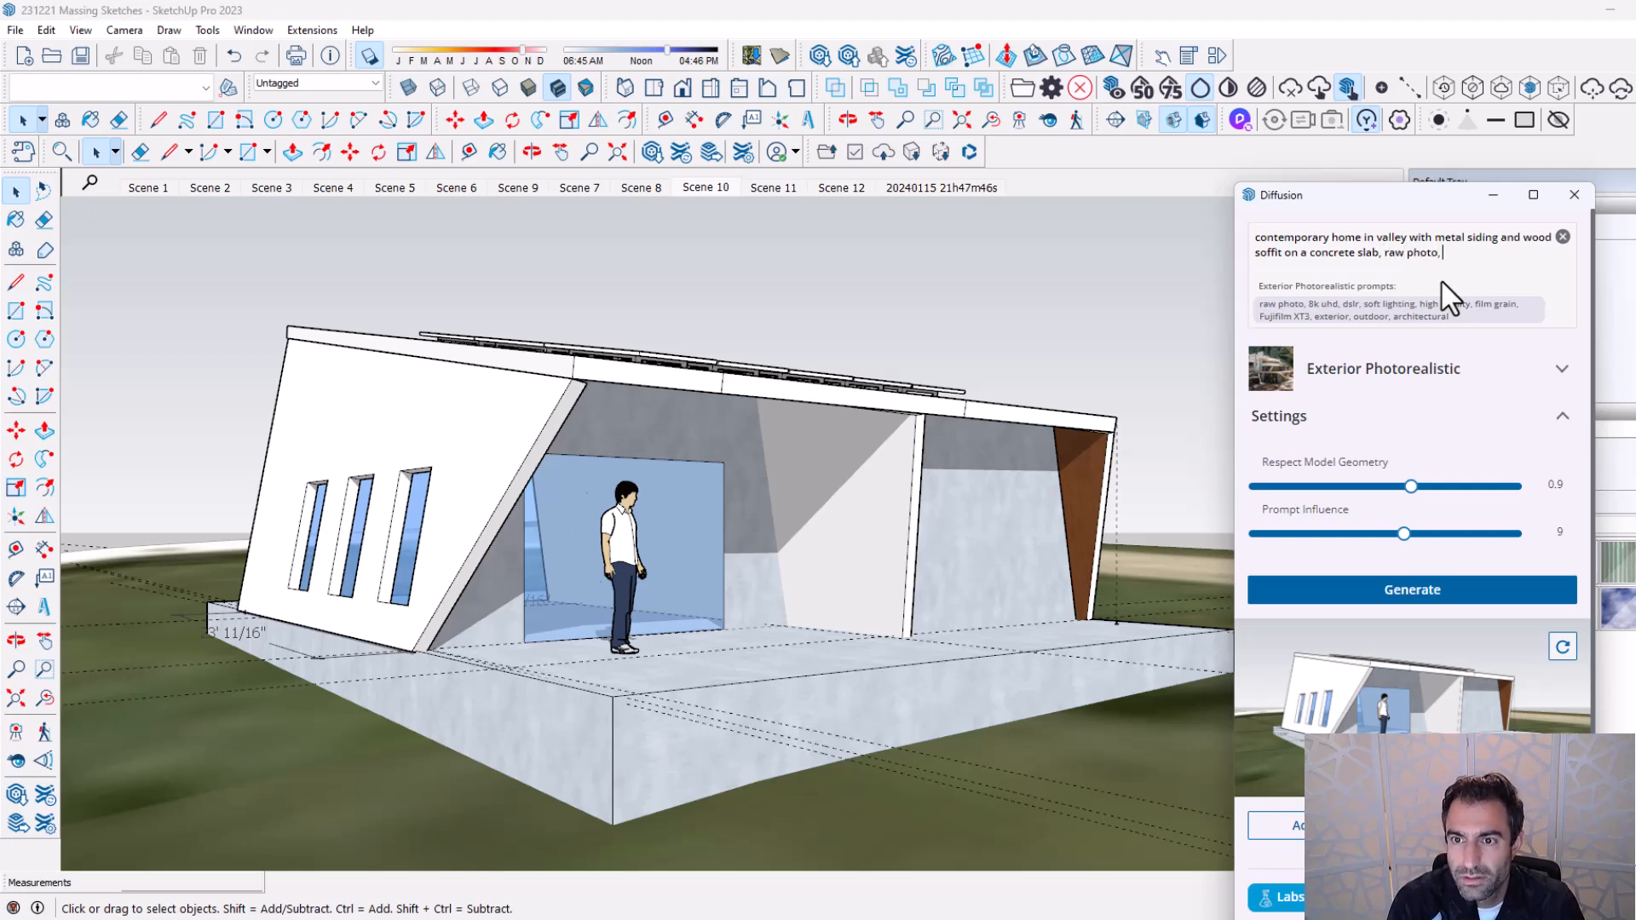
pyautogui.write(', 8k')
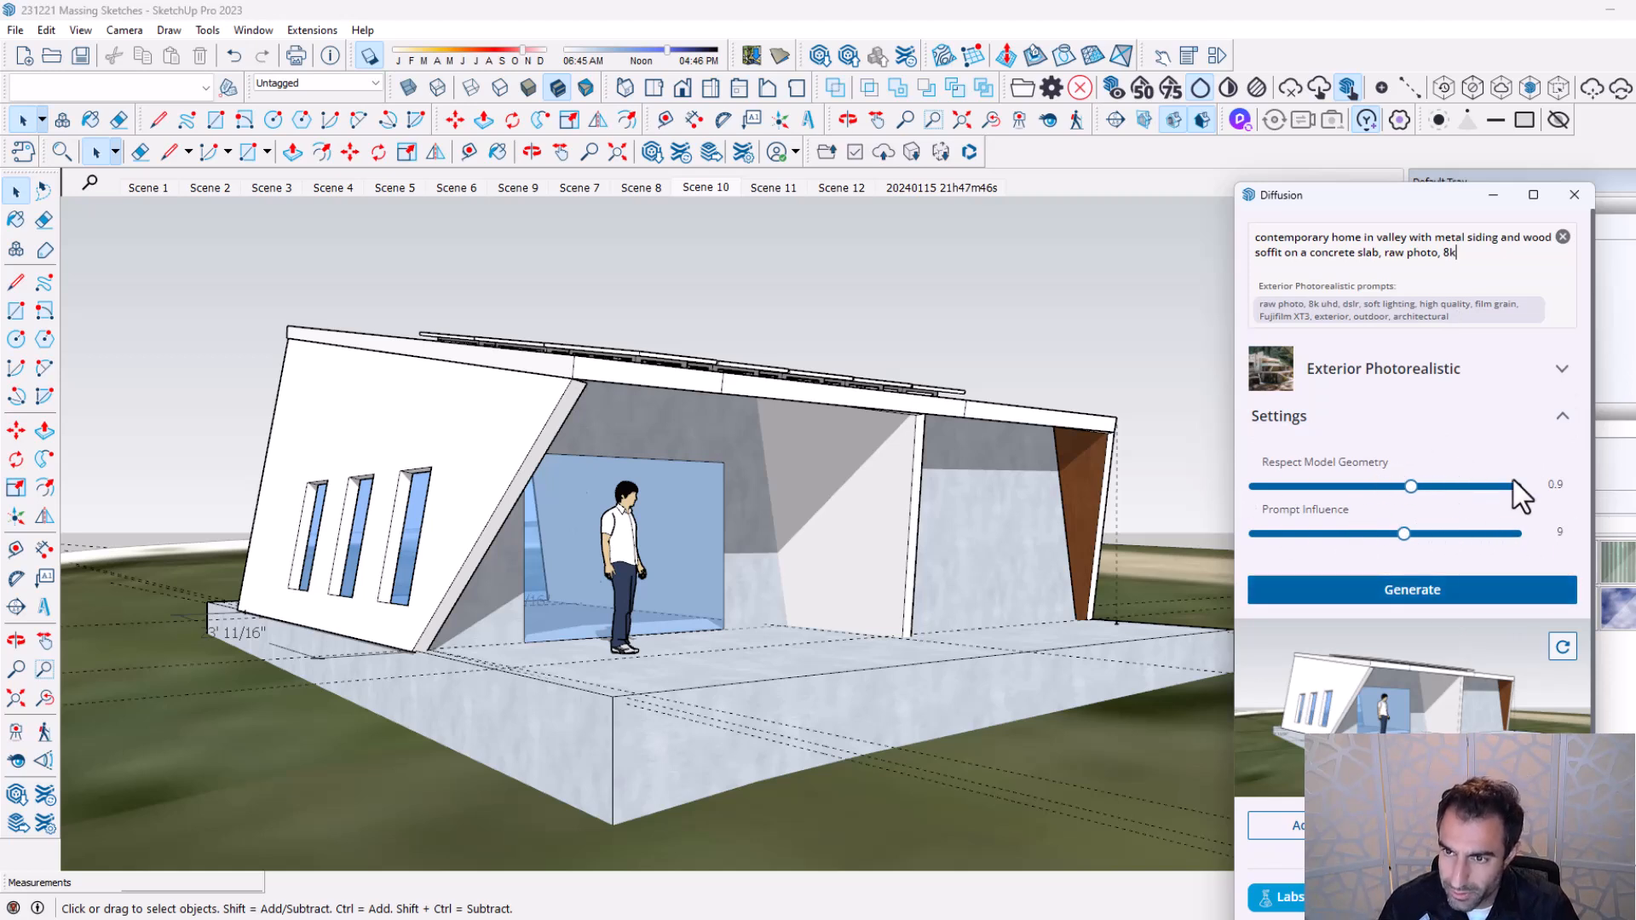
# Shift the Diffusion window so its preview is fully visible and add a new scene of the current view.
pyautogui.moveTo(1381, 182); pyautogui.dragTo(1363, 27)
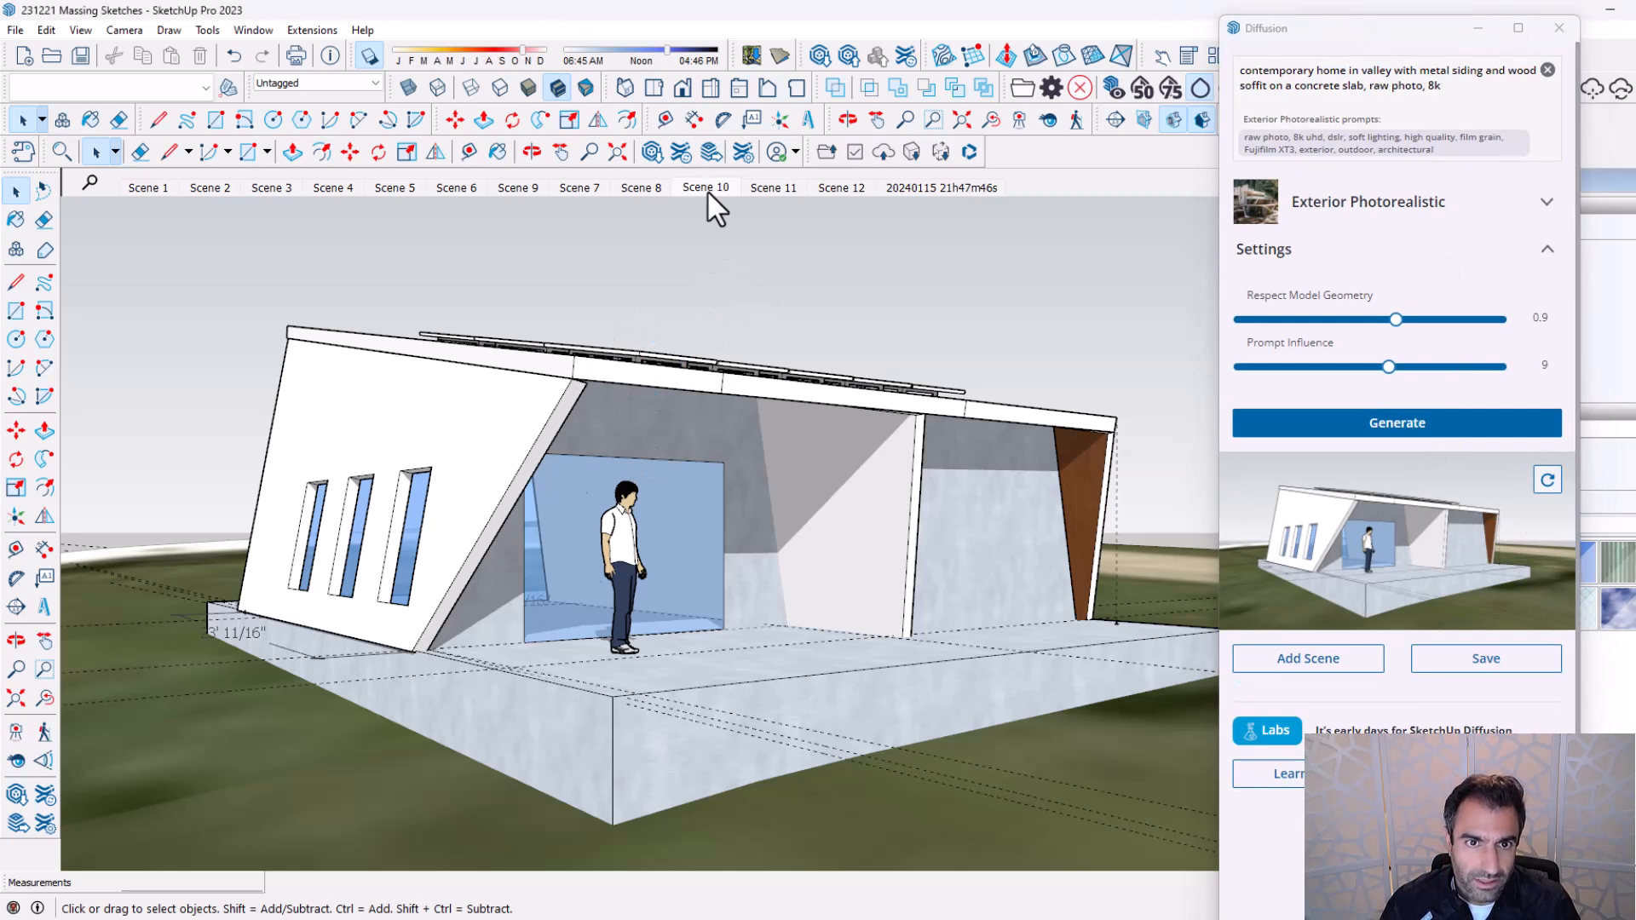
pyautogui.click(81, 29)
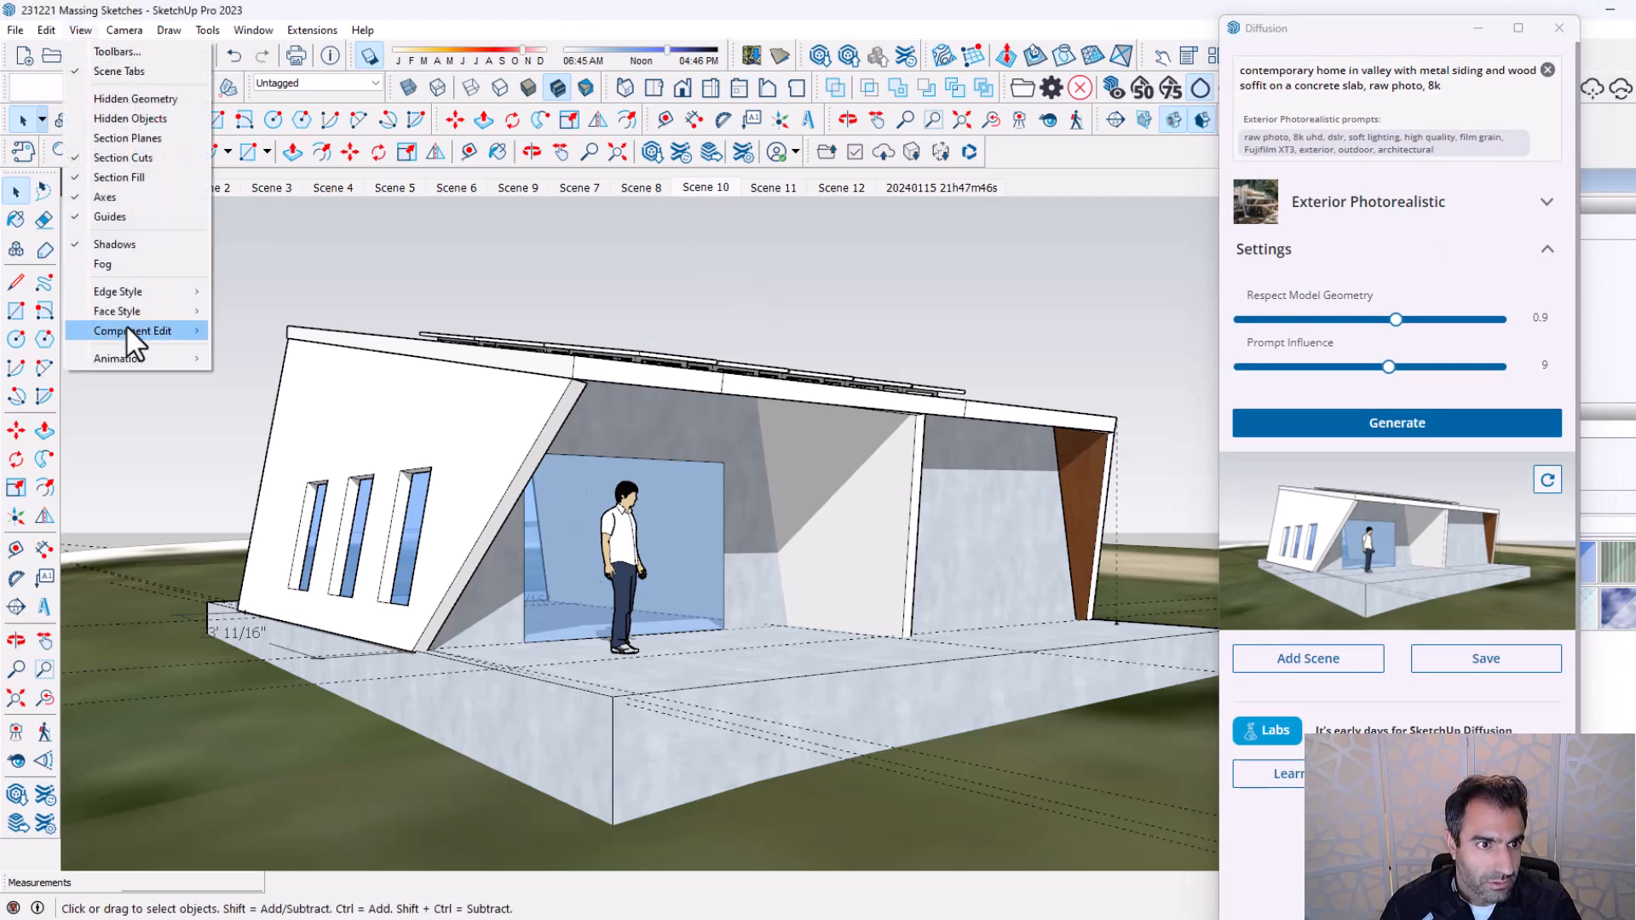
pyautogui.moveTo(121, 356)
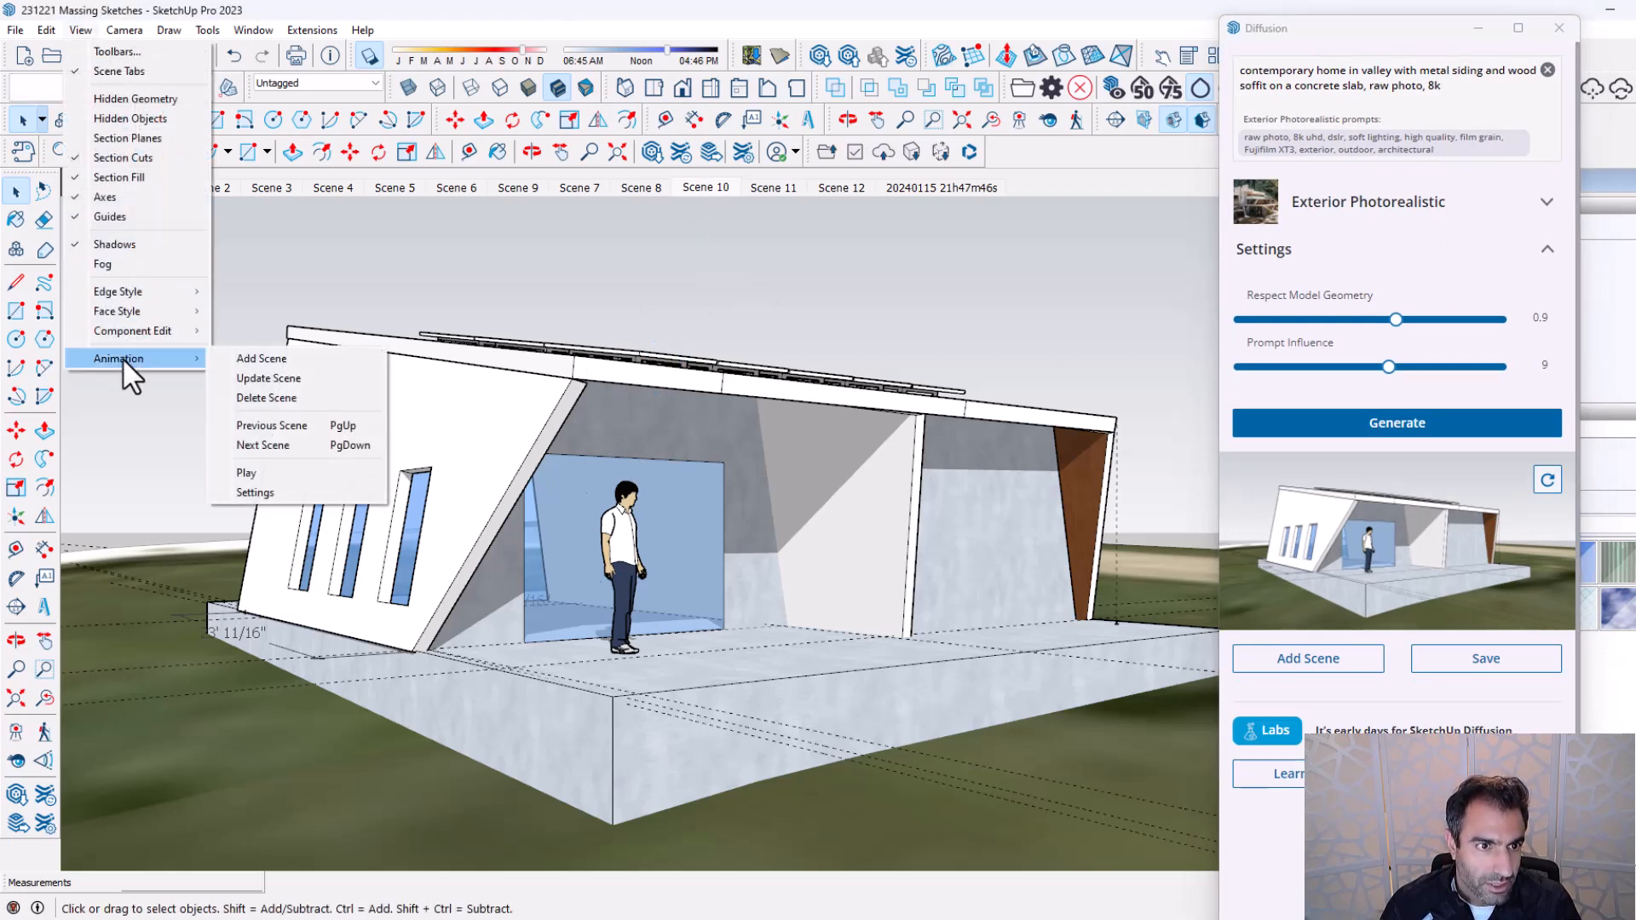
pyautogui.click(227, 363)
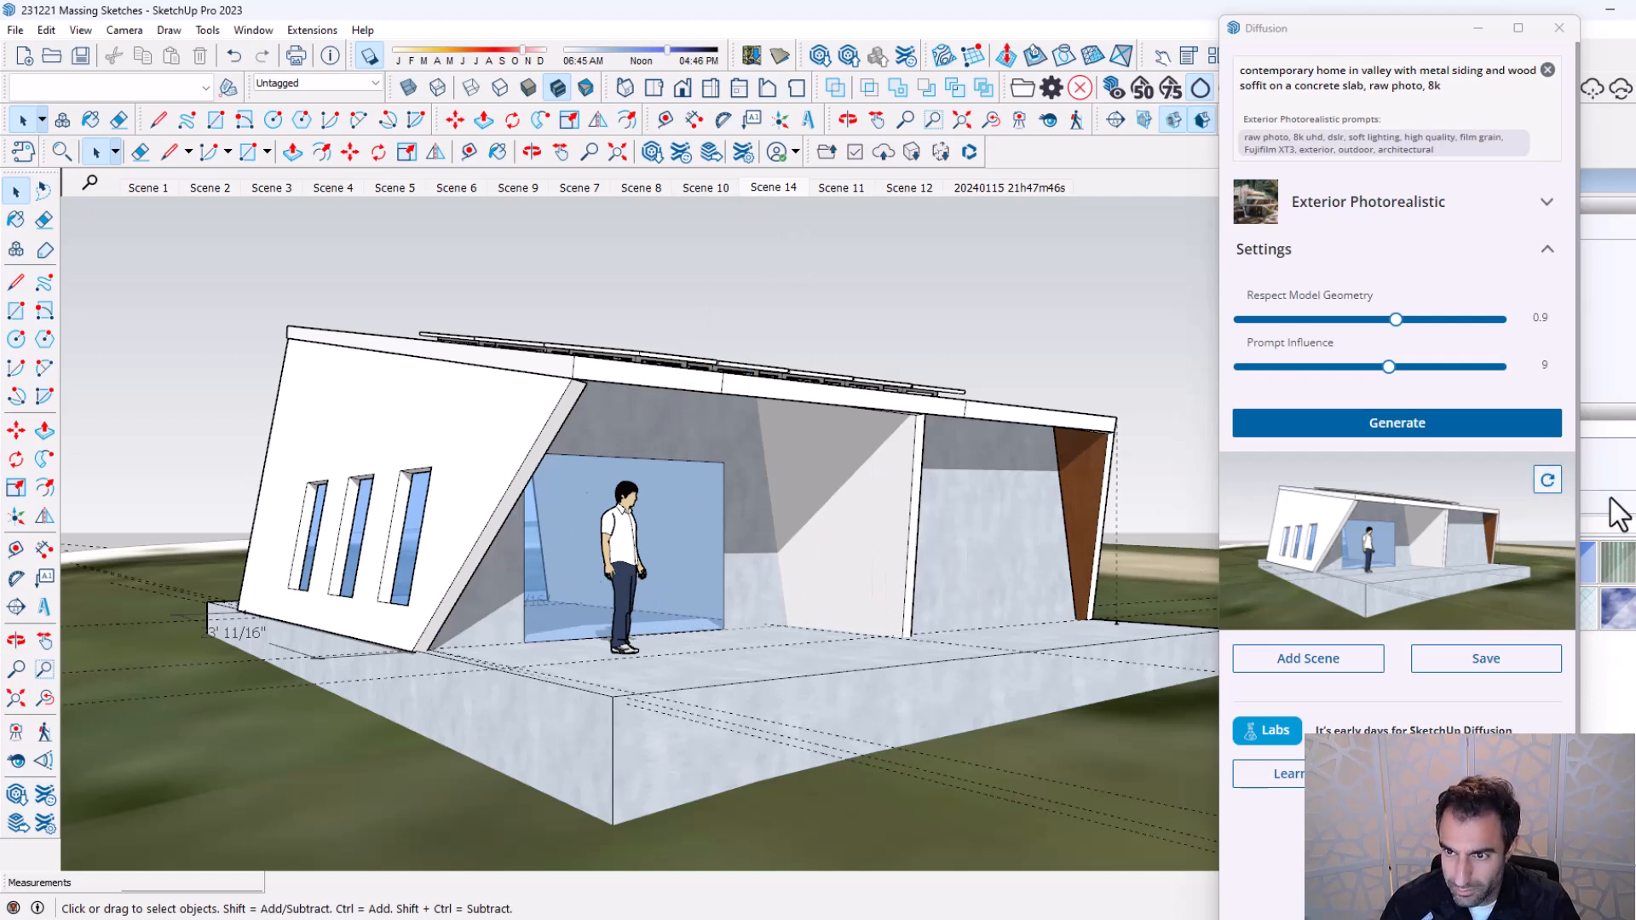
# Refresh the Diffusion input view and generate images from the prompt.
pyautogui.click(1546, 482)
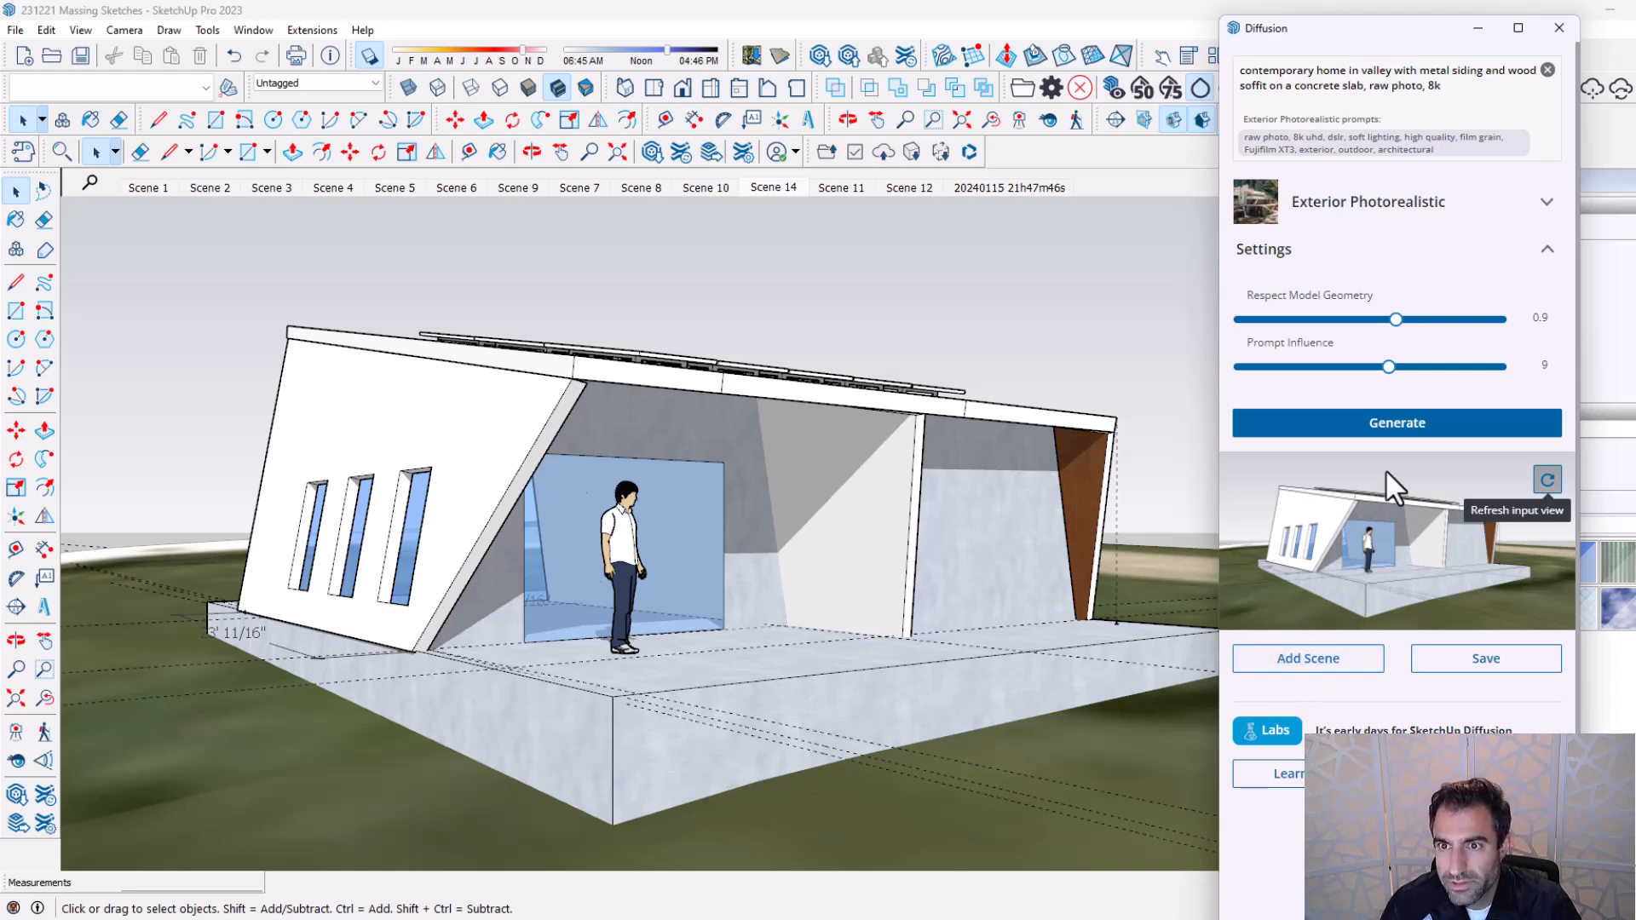
pyautogui.click(1389, 426)
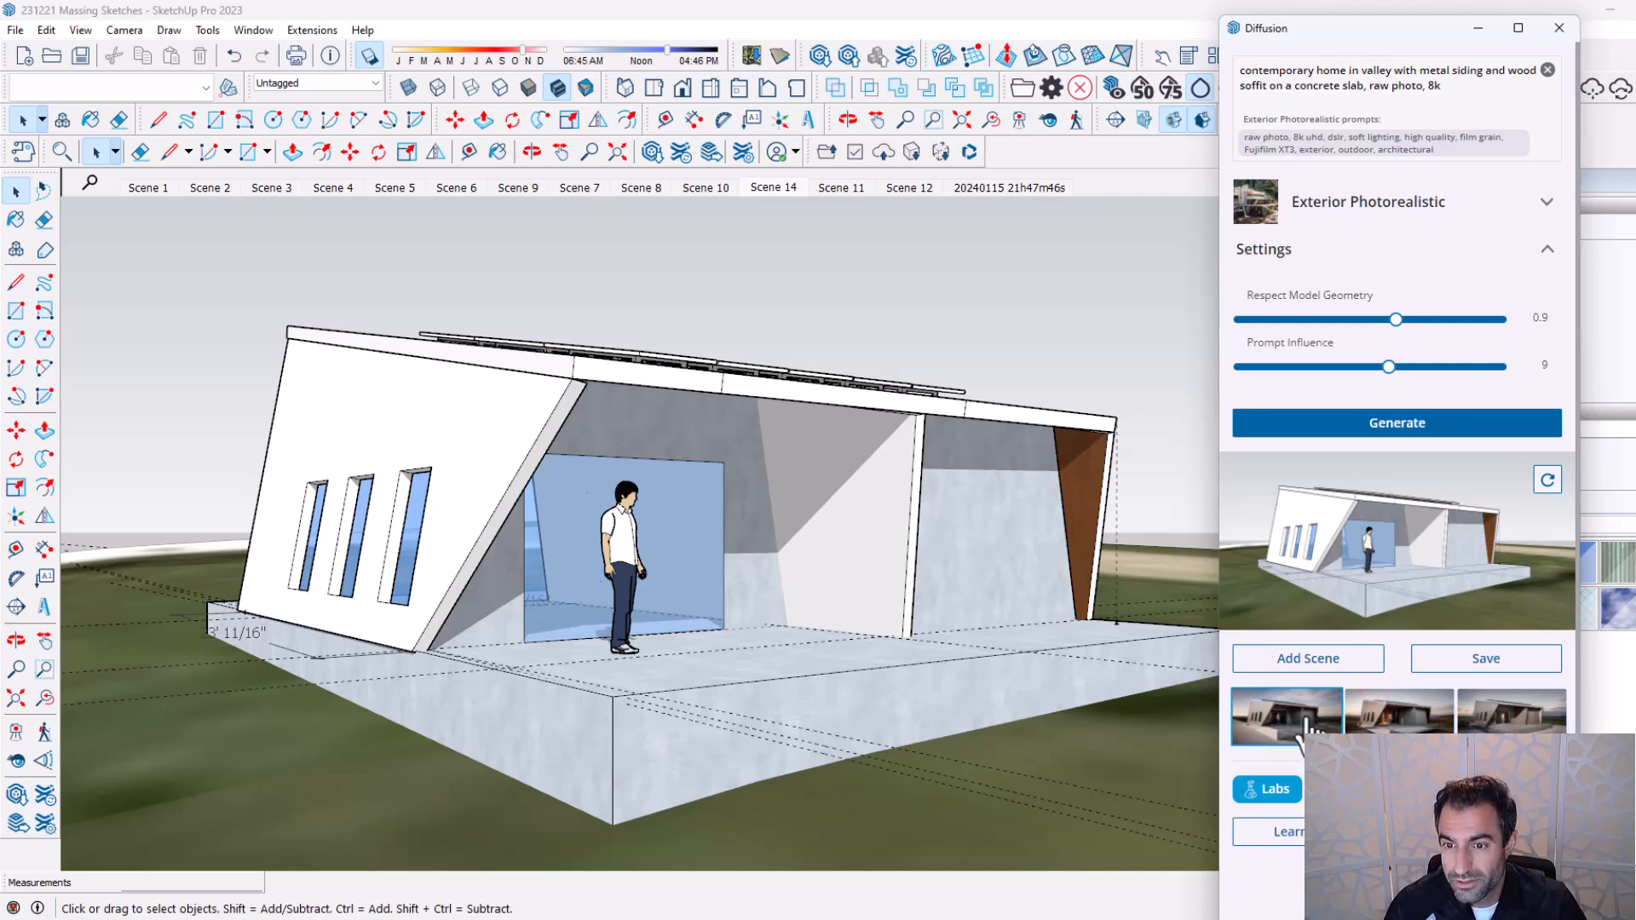
# Enlarge the Diffusion window beside the model and compare the first and second generated images with the original house.
pyautogui.click(1389, 710)
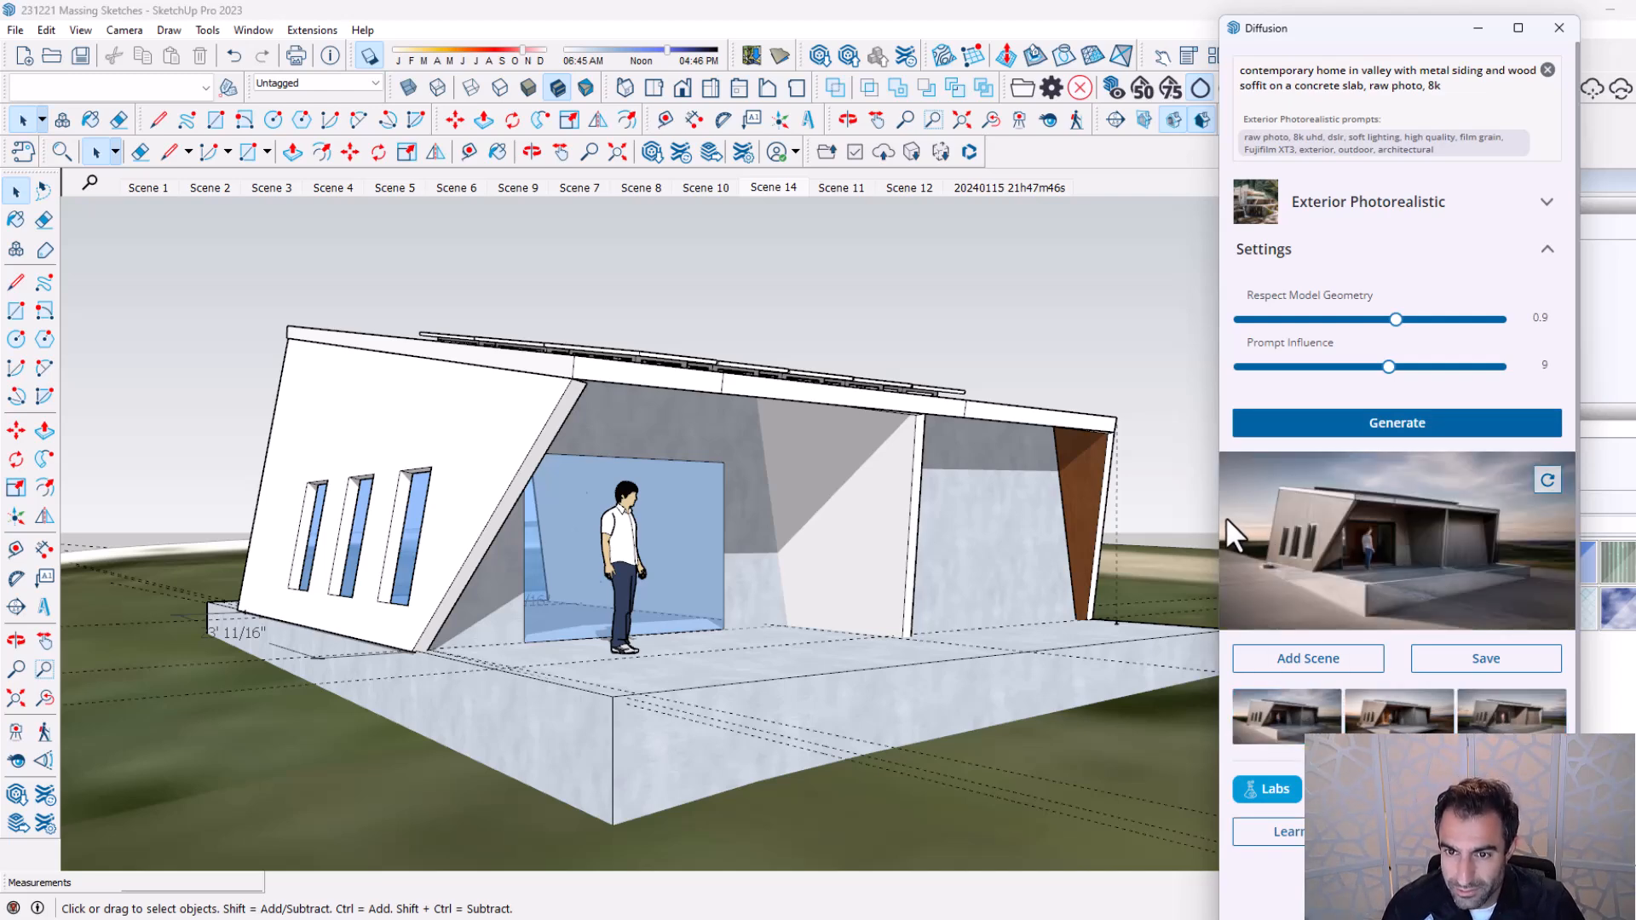
pyautogui.moveTo(1219, 529); pyautogui.dragTo(595, 558)
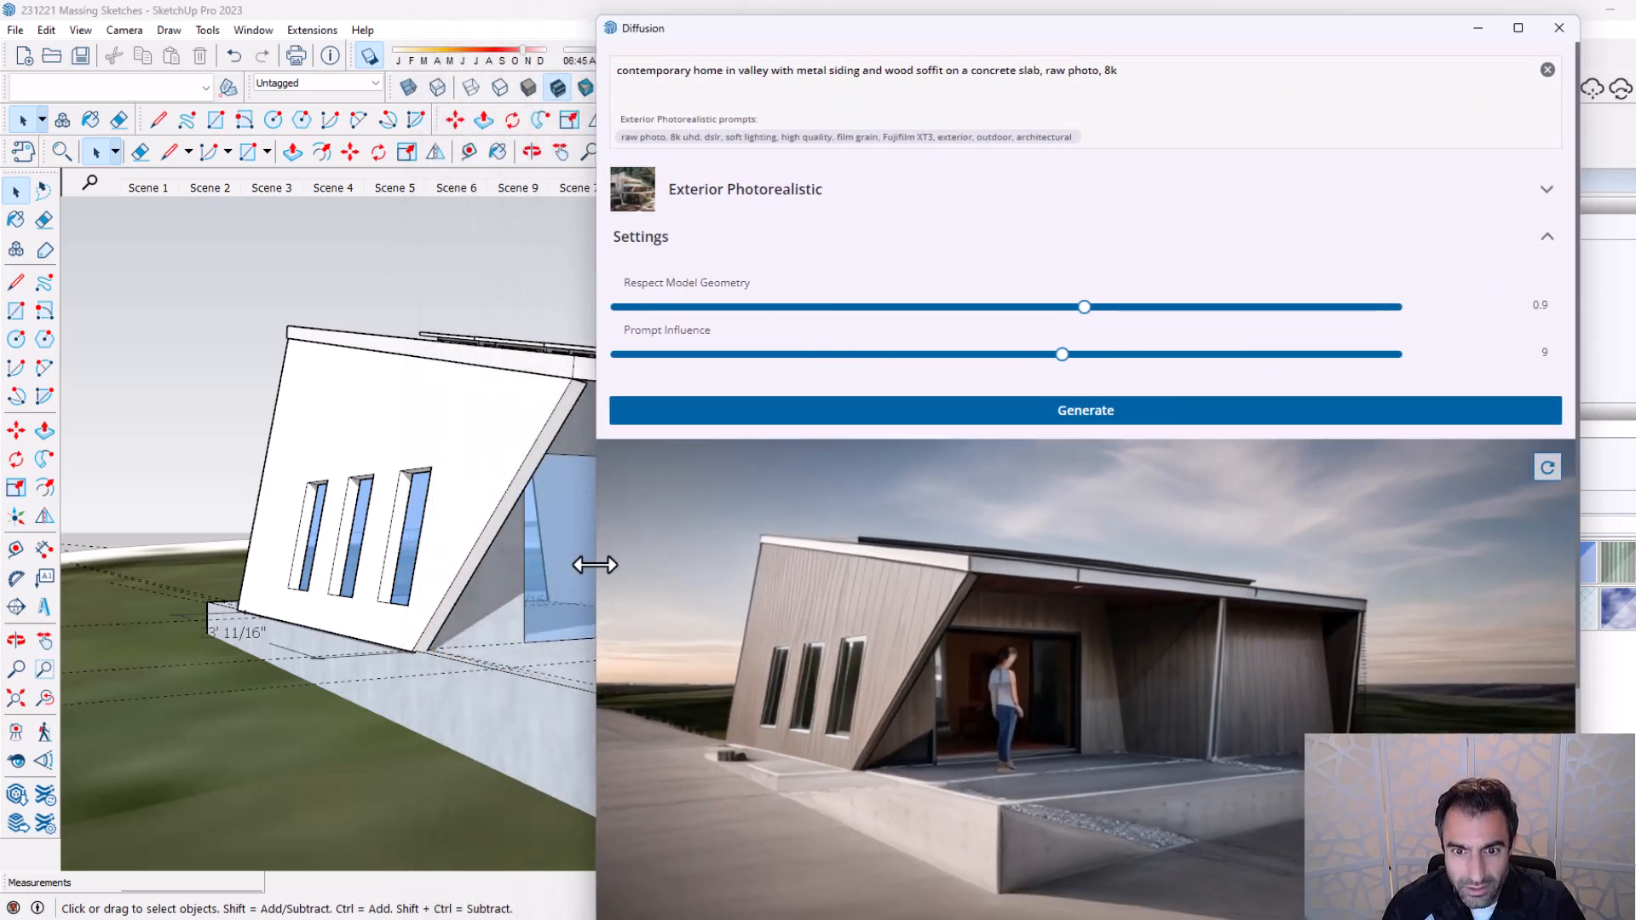
pyautogui.moveTo(951, 42); pyautogui.dragTo(1035, 41)
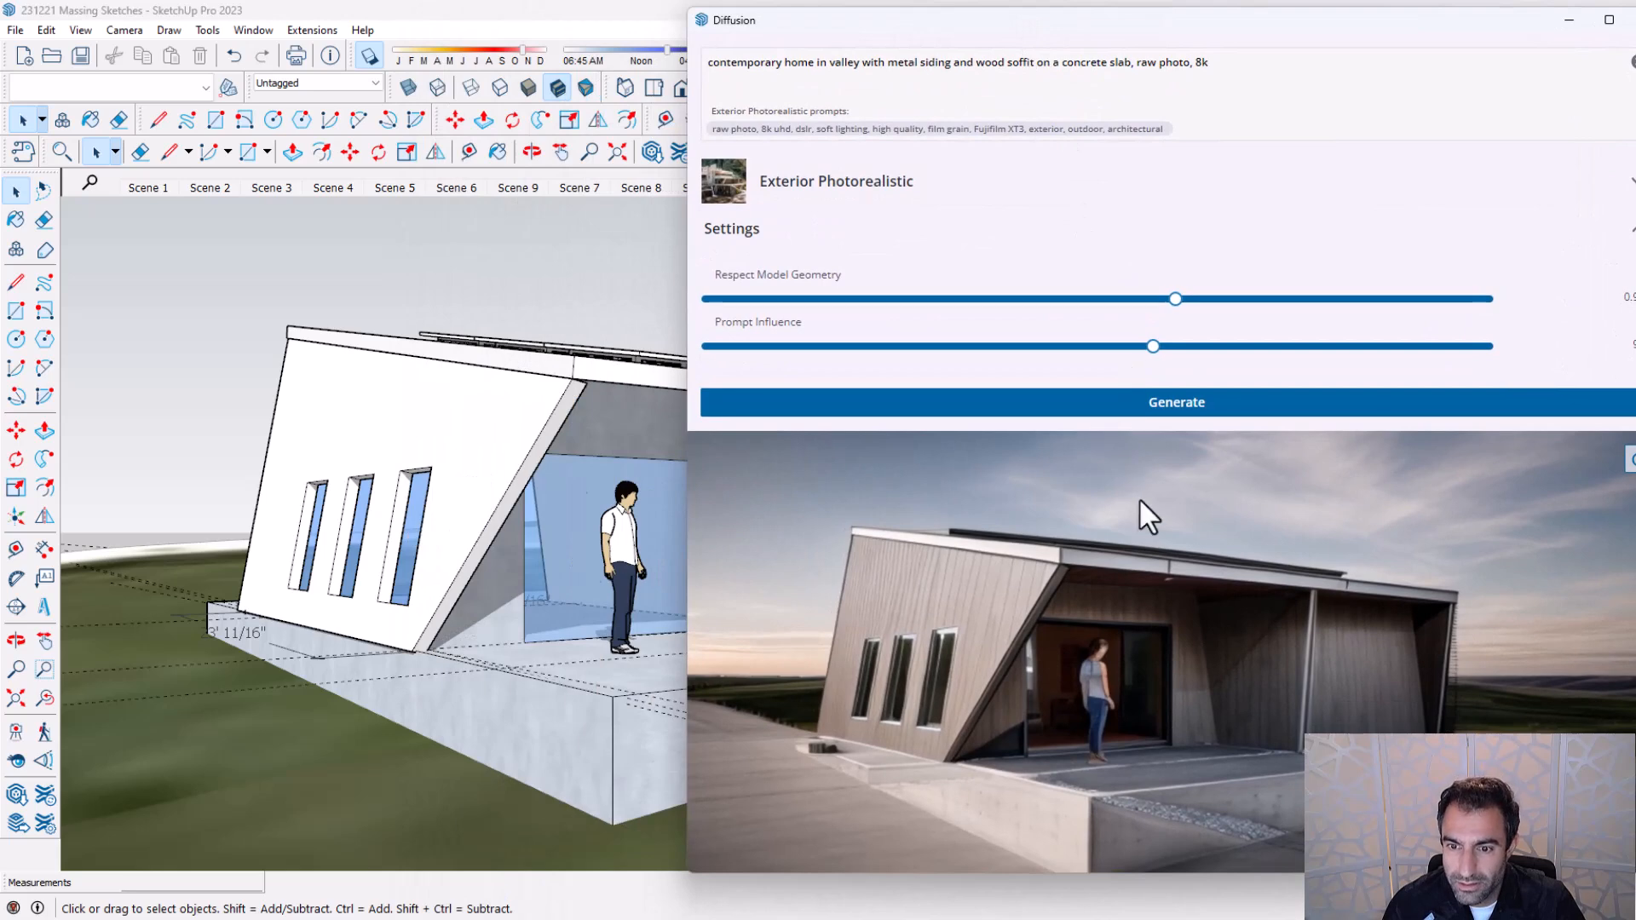
pyautogui.scroll(-5, 1126, 651)
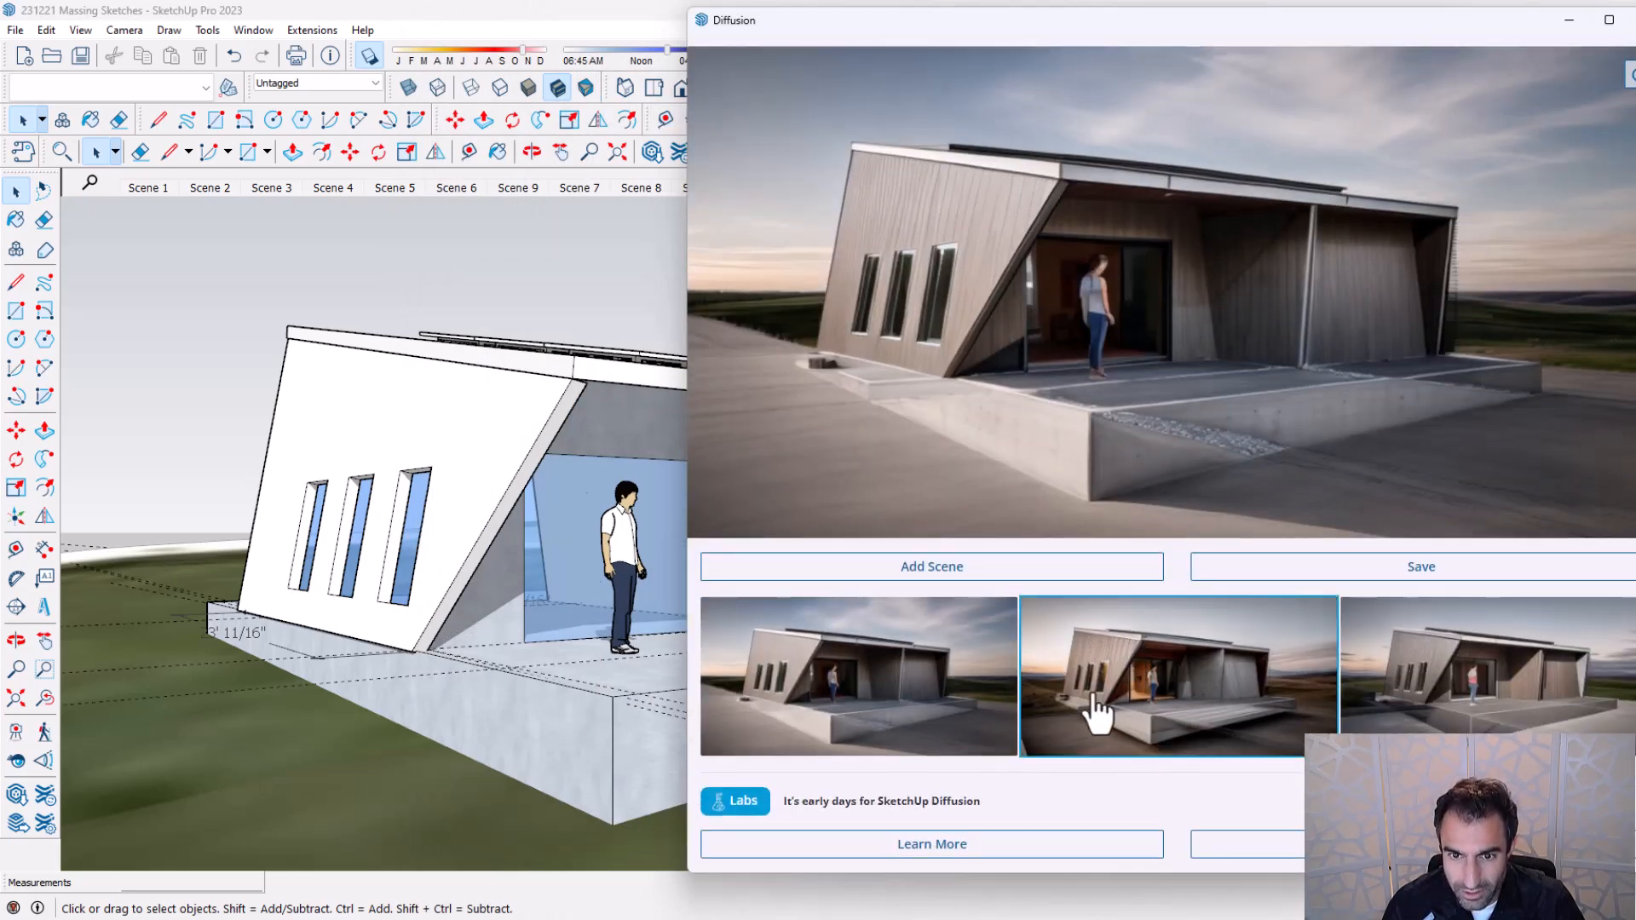
pyautogui.click(1189, 694)
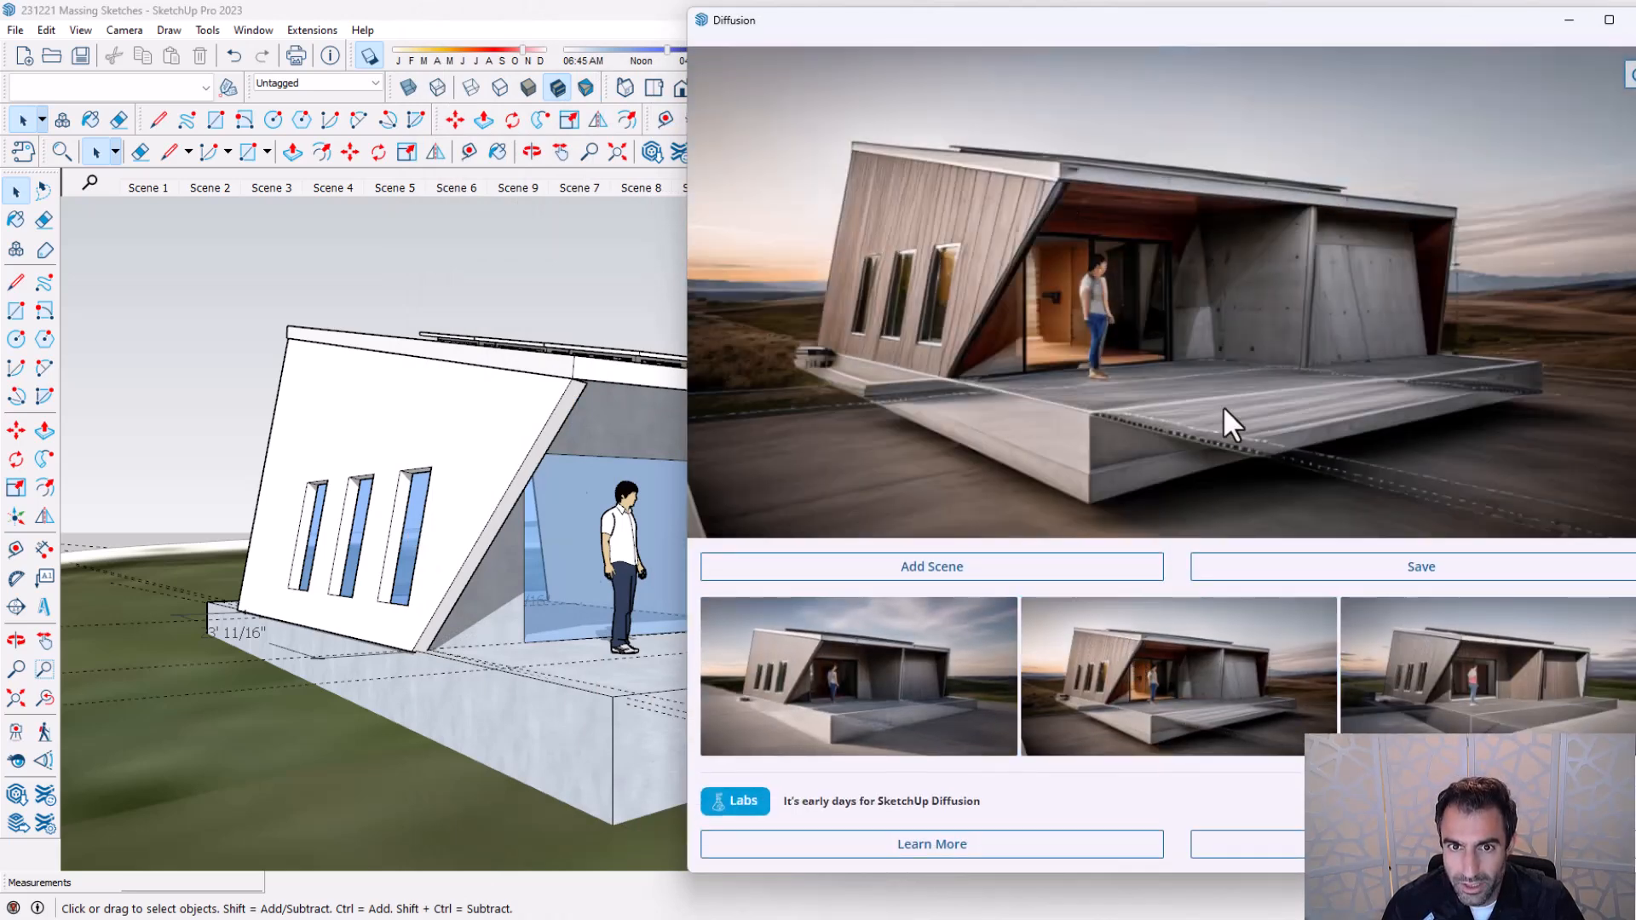
pyautogui.moveTo(688, 340)
pyautogui.mouseDown()
pyautogui.moveTo(1108, 360)
pyautogui.moveTo(754, 383)
pyautogui.moveTo(811, 385)
pyautogui.mouseUp()
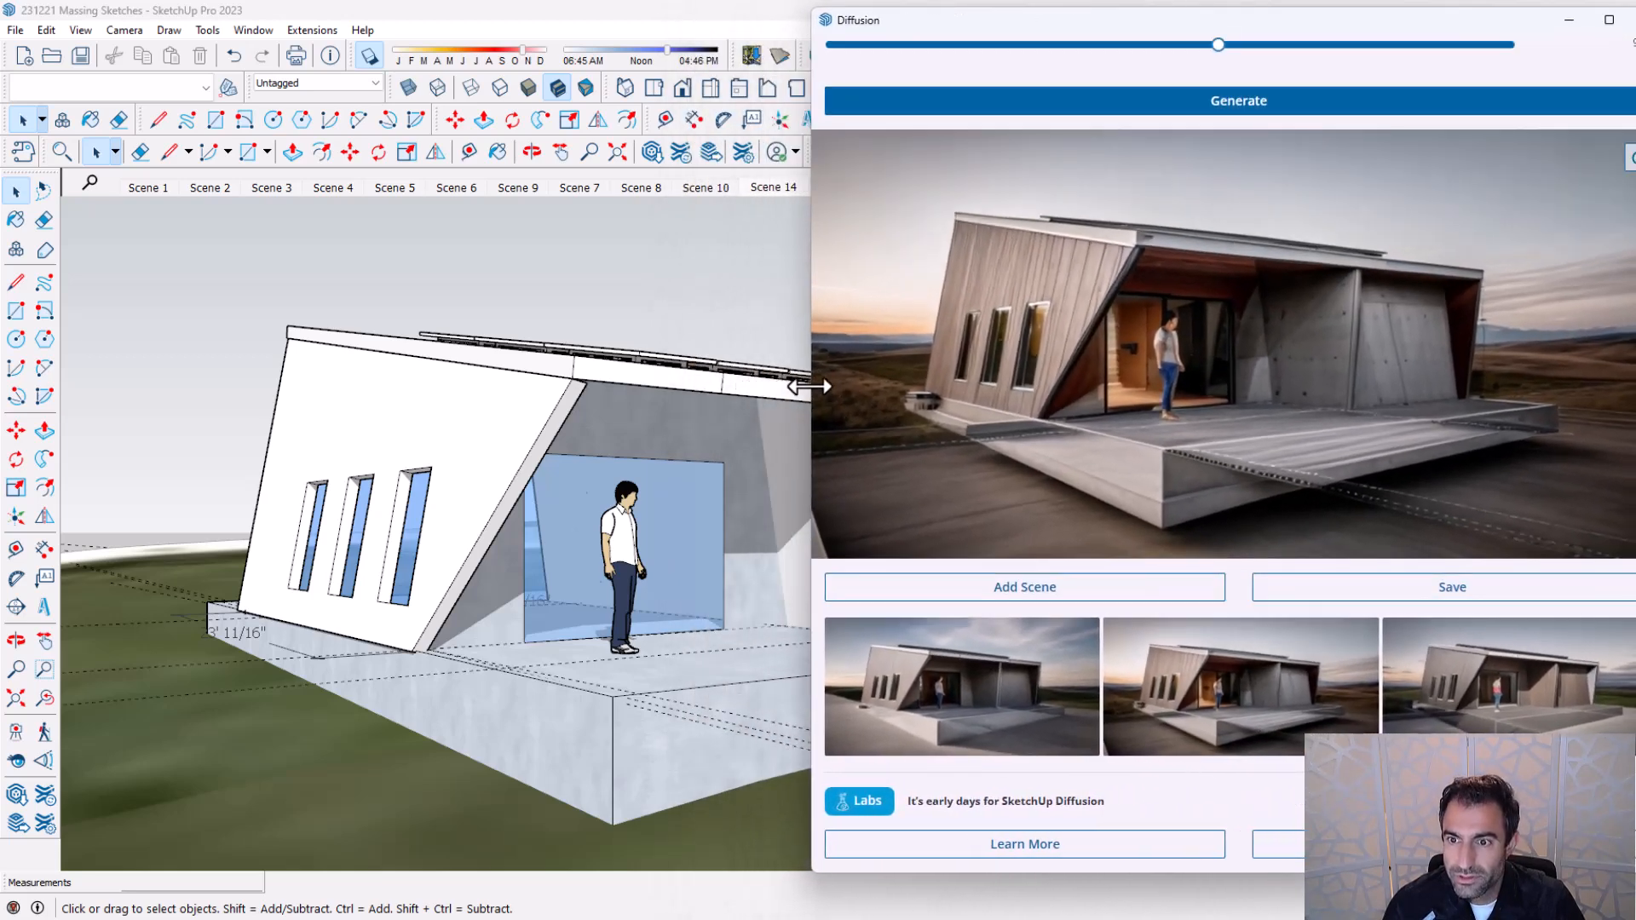
pyautogui.scroll(3, 1251, 525)
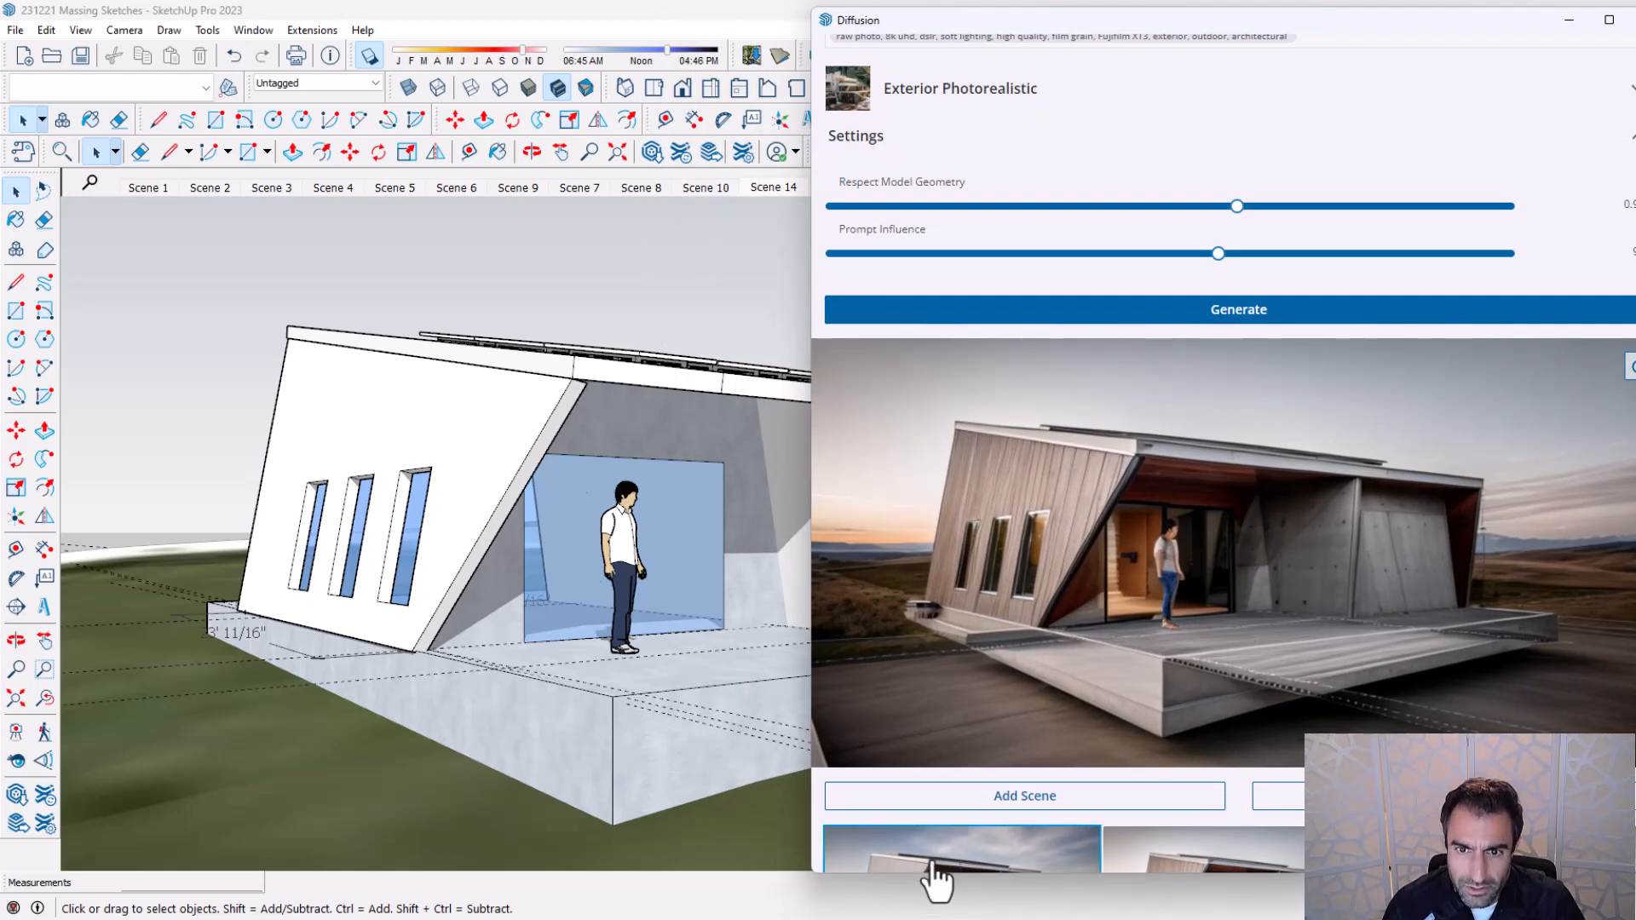
# Review the first set of generated images, ending with the second one in the preview.
pyautogui.scroll(1, 1023, 358)
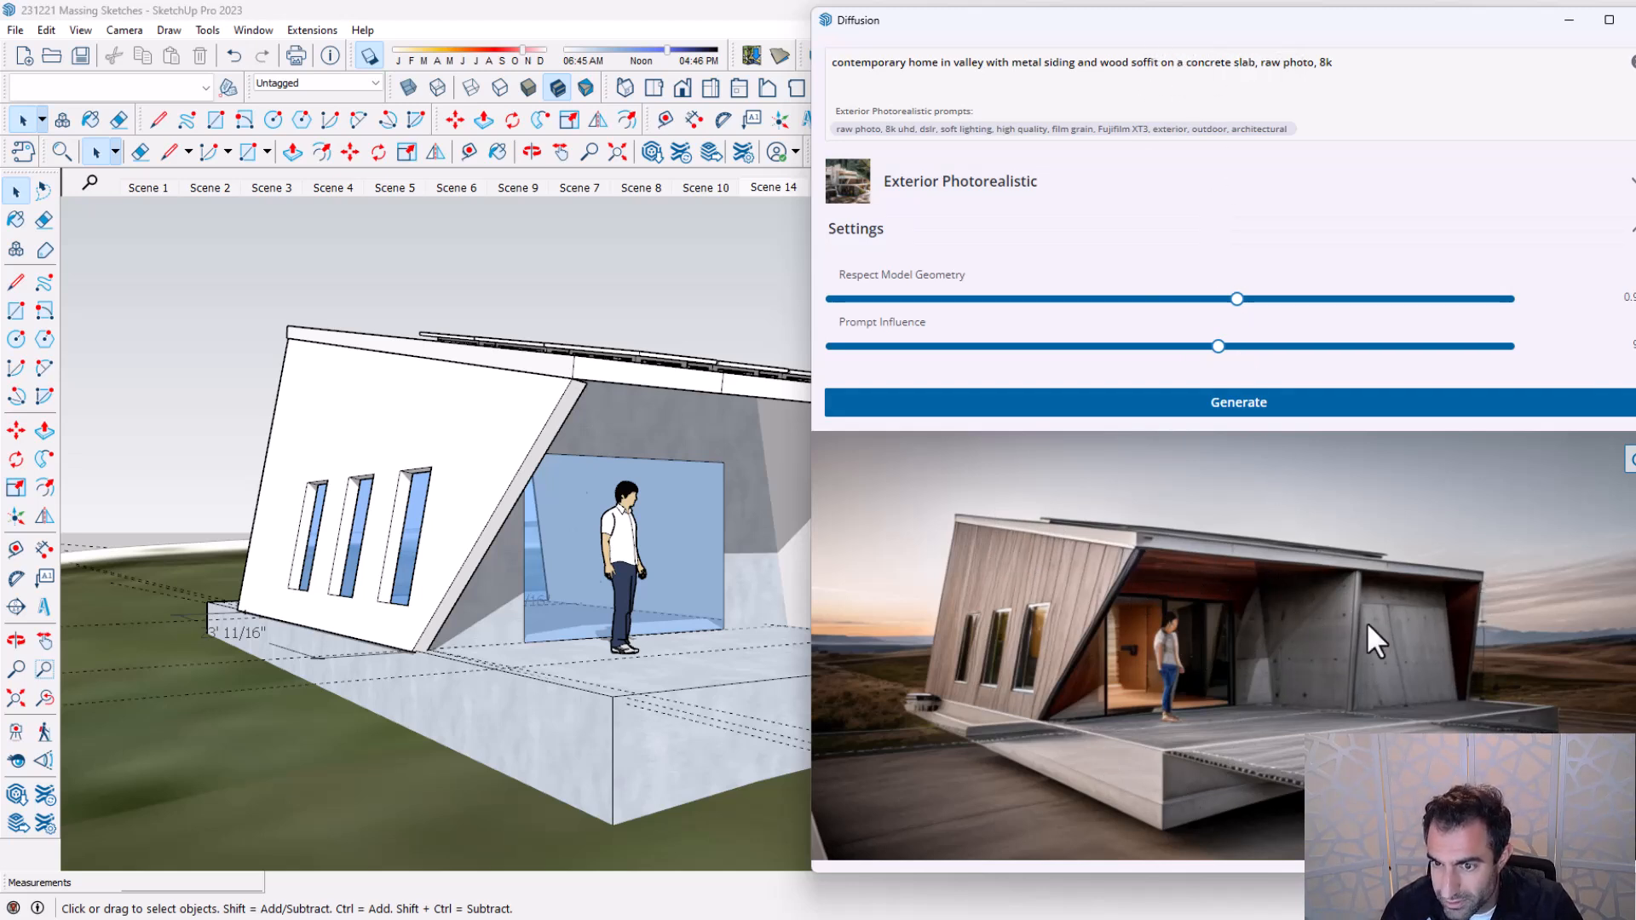
pyautogui.scroll(-4, 1107, 687)
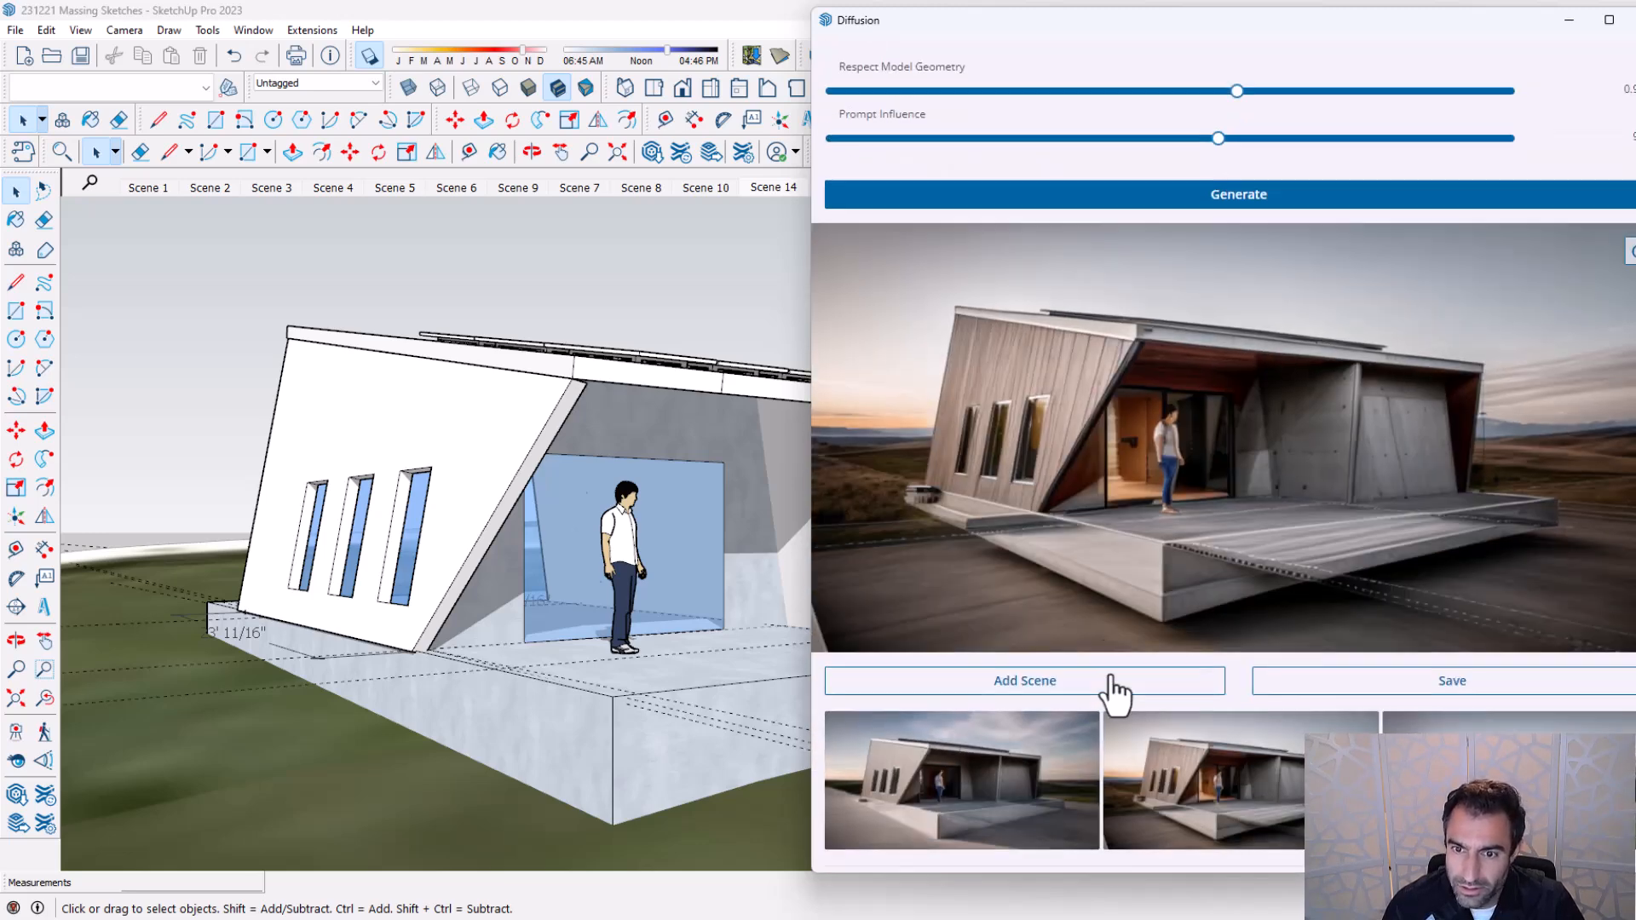
pyautogui.click(1508, 703)
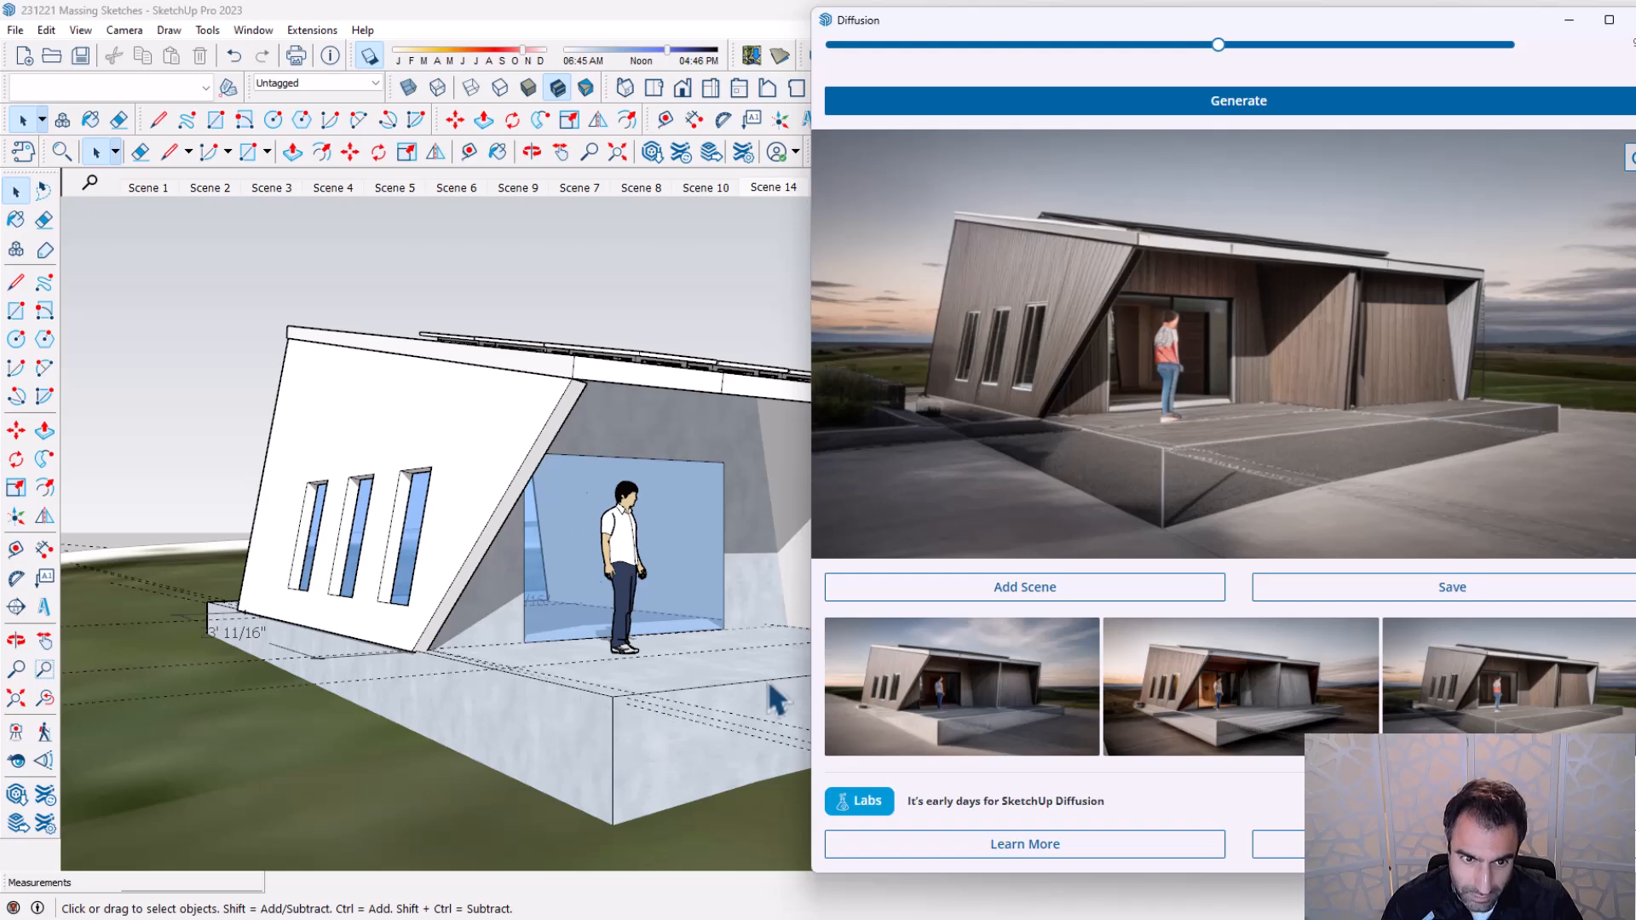
pyautogui.click(968, 730)
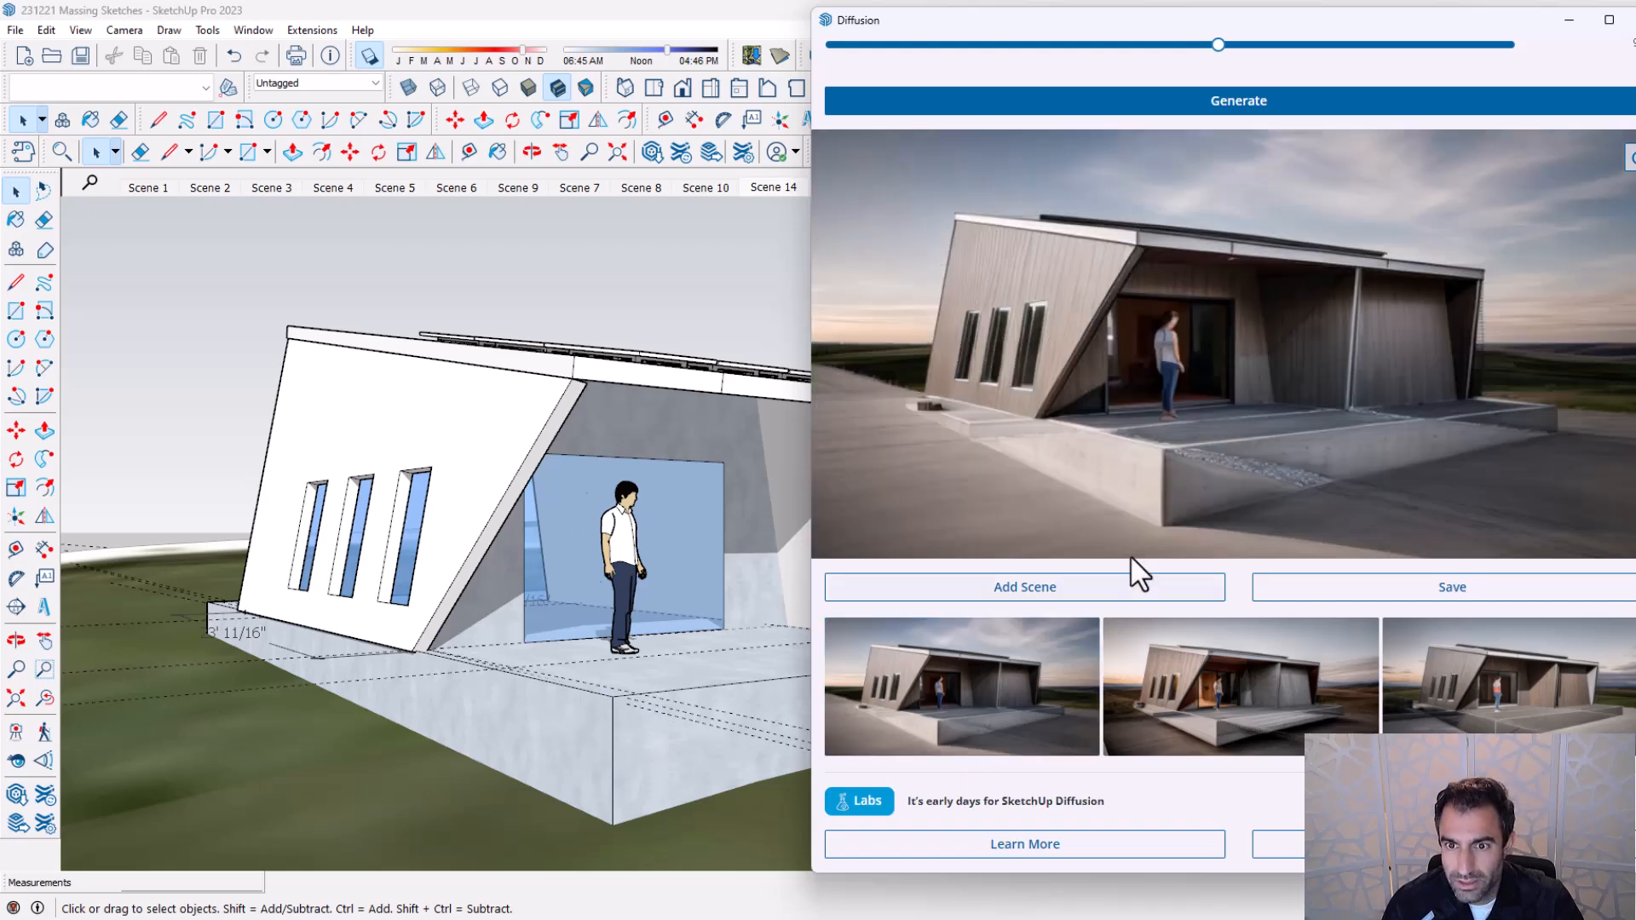
pyautogui.click(1459, 724)
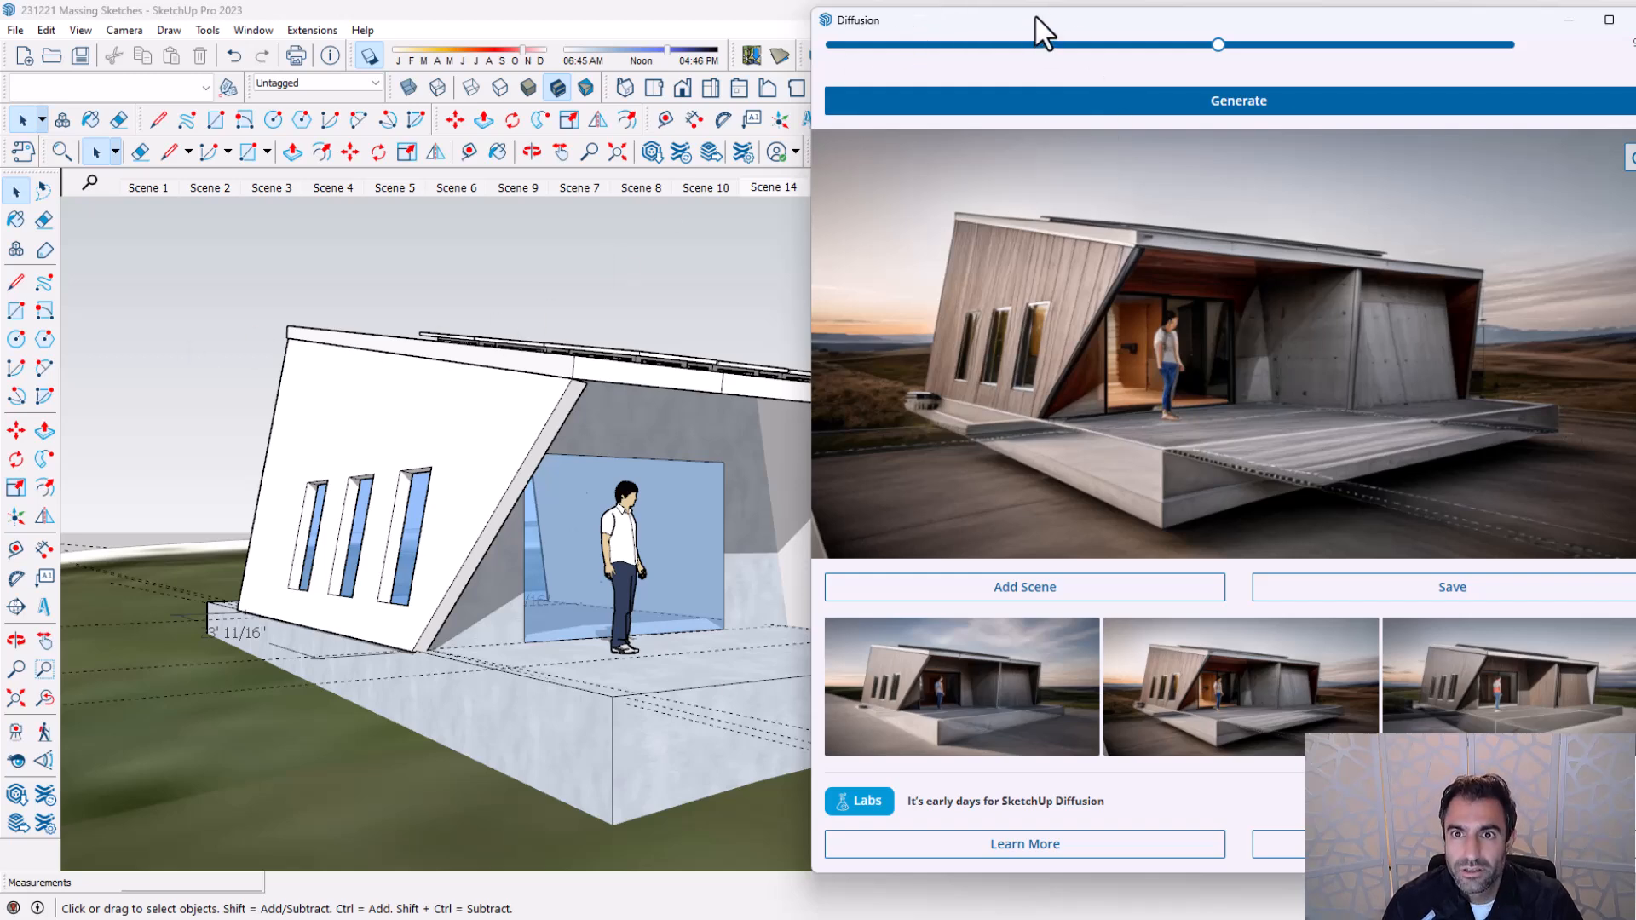
# Move the Diffusion window clear of the house model and turn off the display of guides.
pyautogui.moveTo(1037, 18); pyautogui.dragTo(1635, 103)
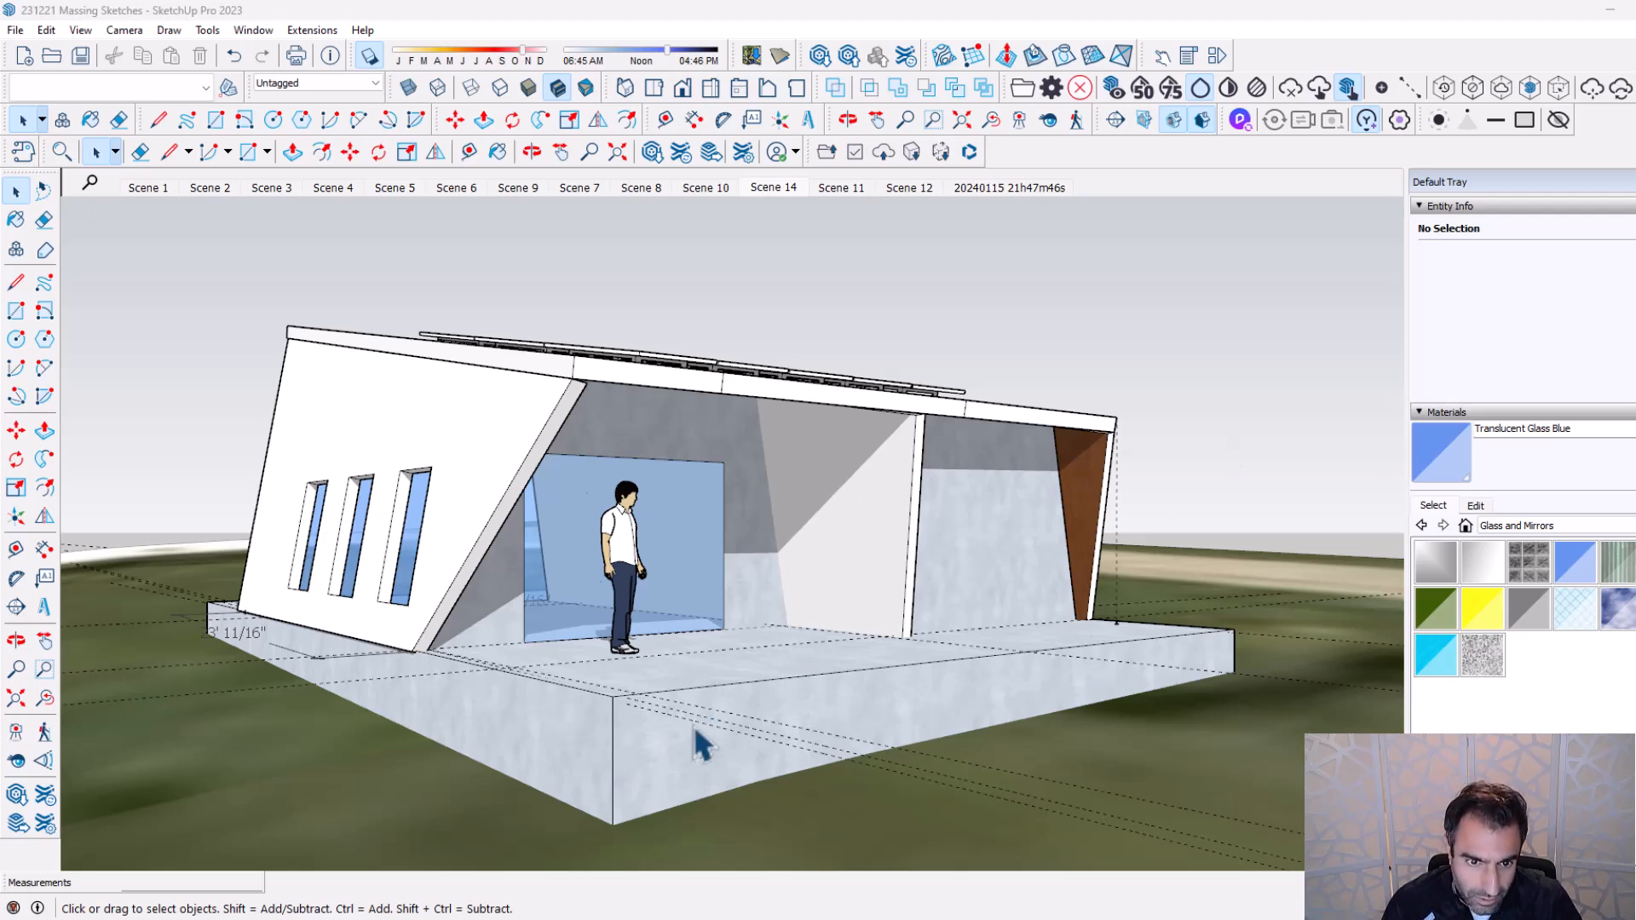
pyautogui.click(733, 729)
pyautogui.click(124, 433)
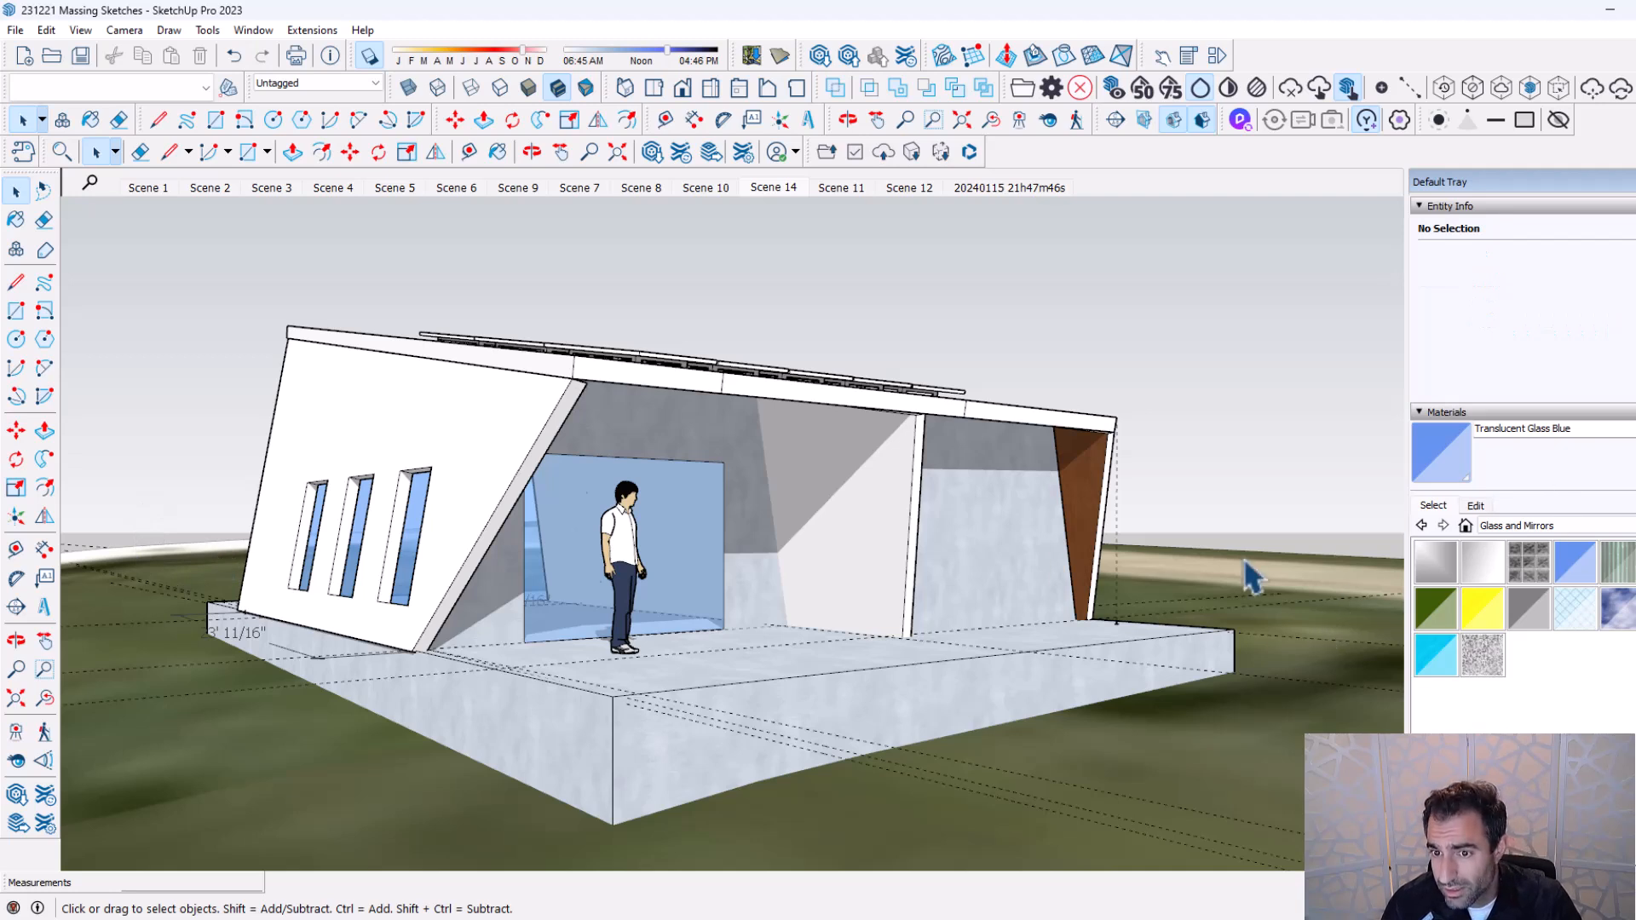
pyautogui.click(1121, 532)
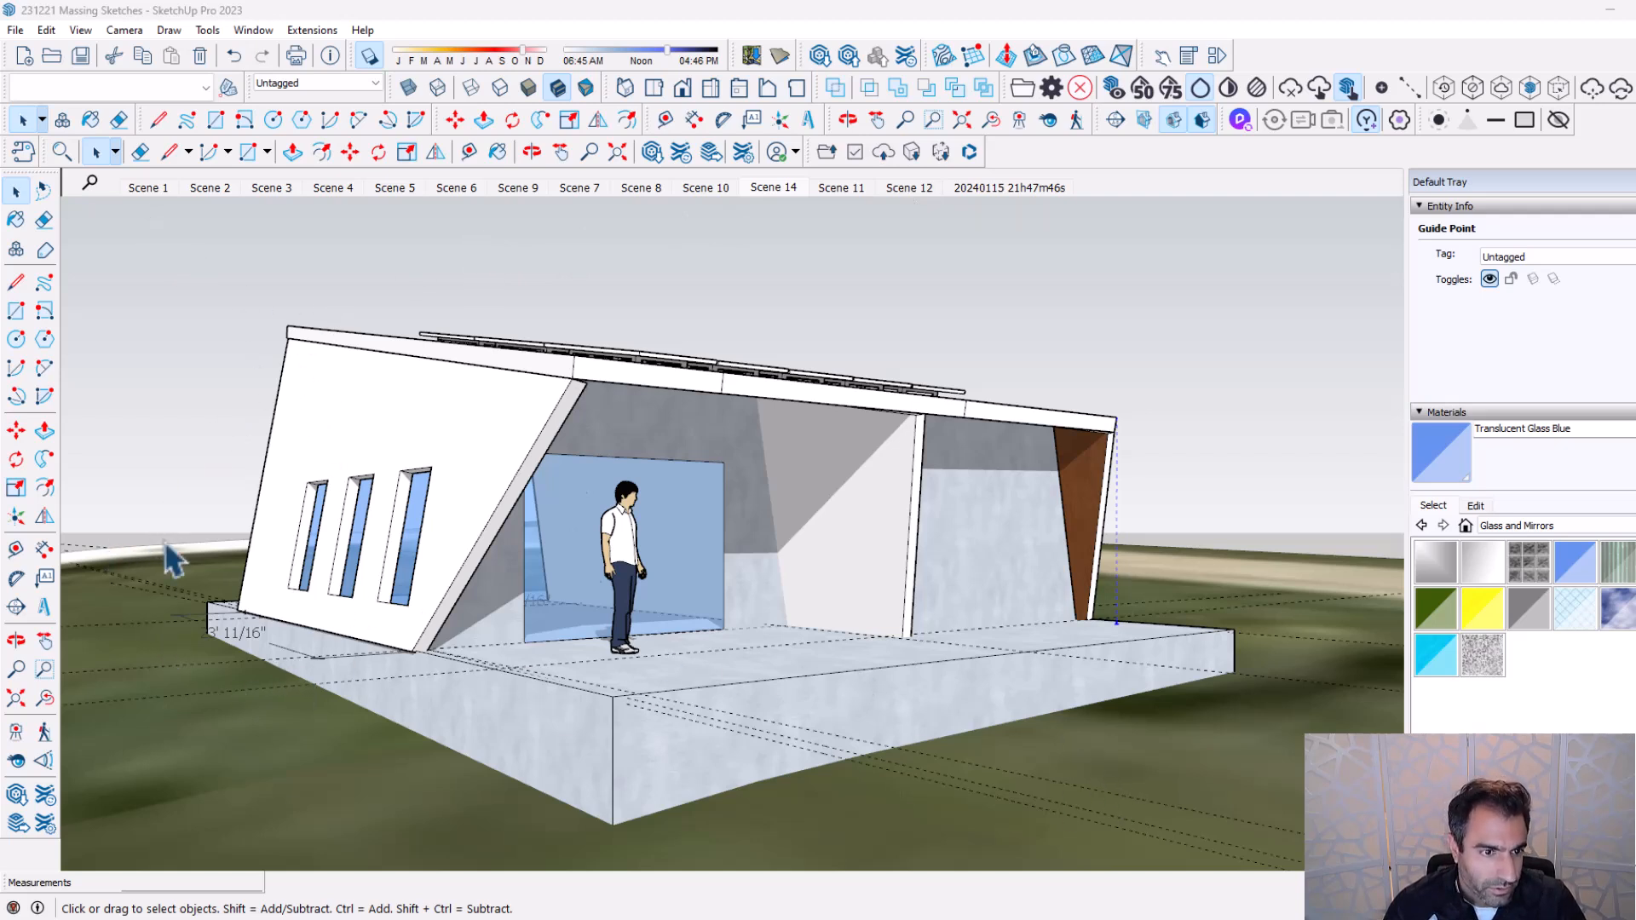
pyautogui.click(81, 30)
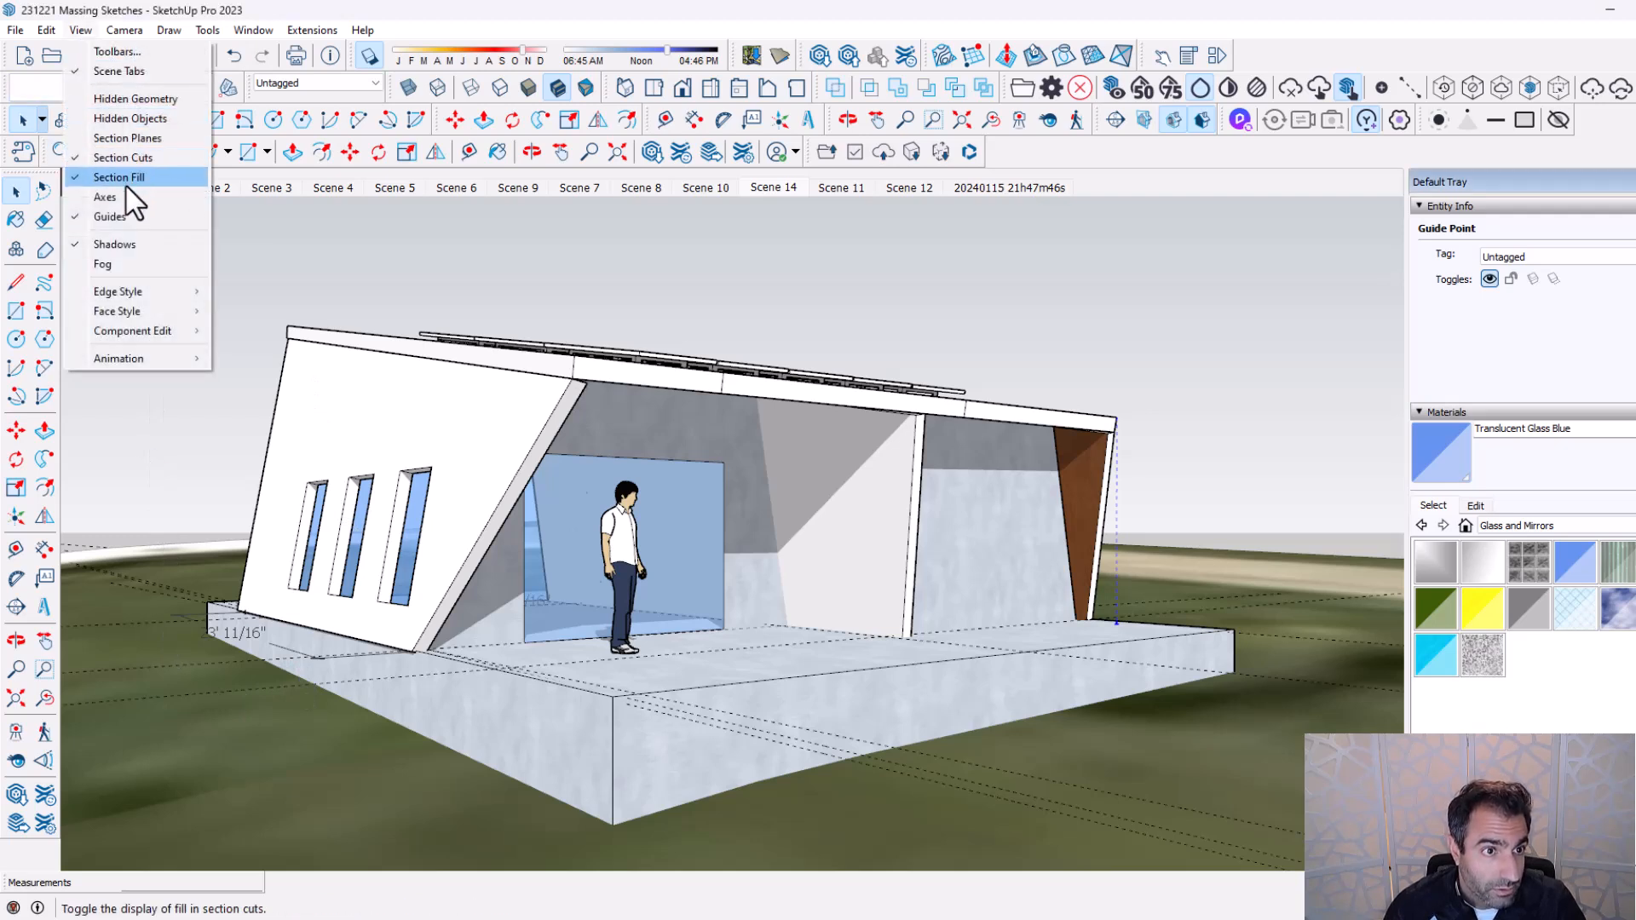
pyautogui.click(127, 218)
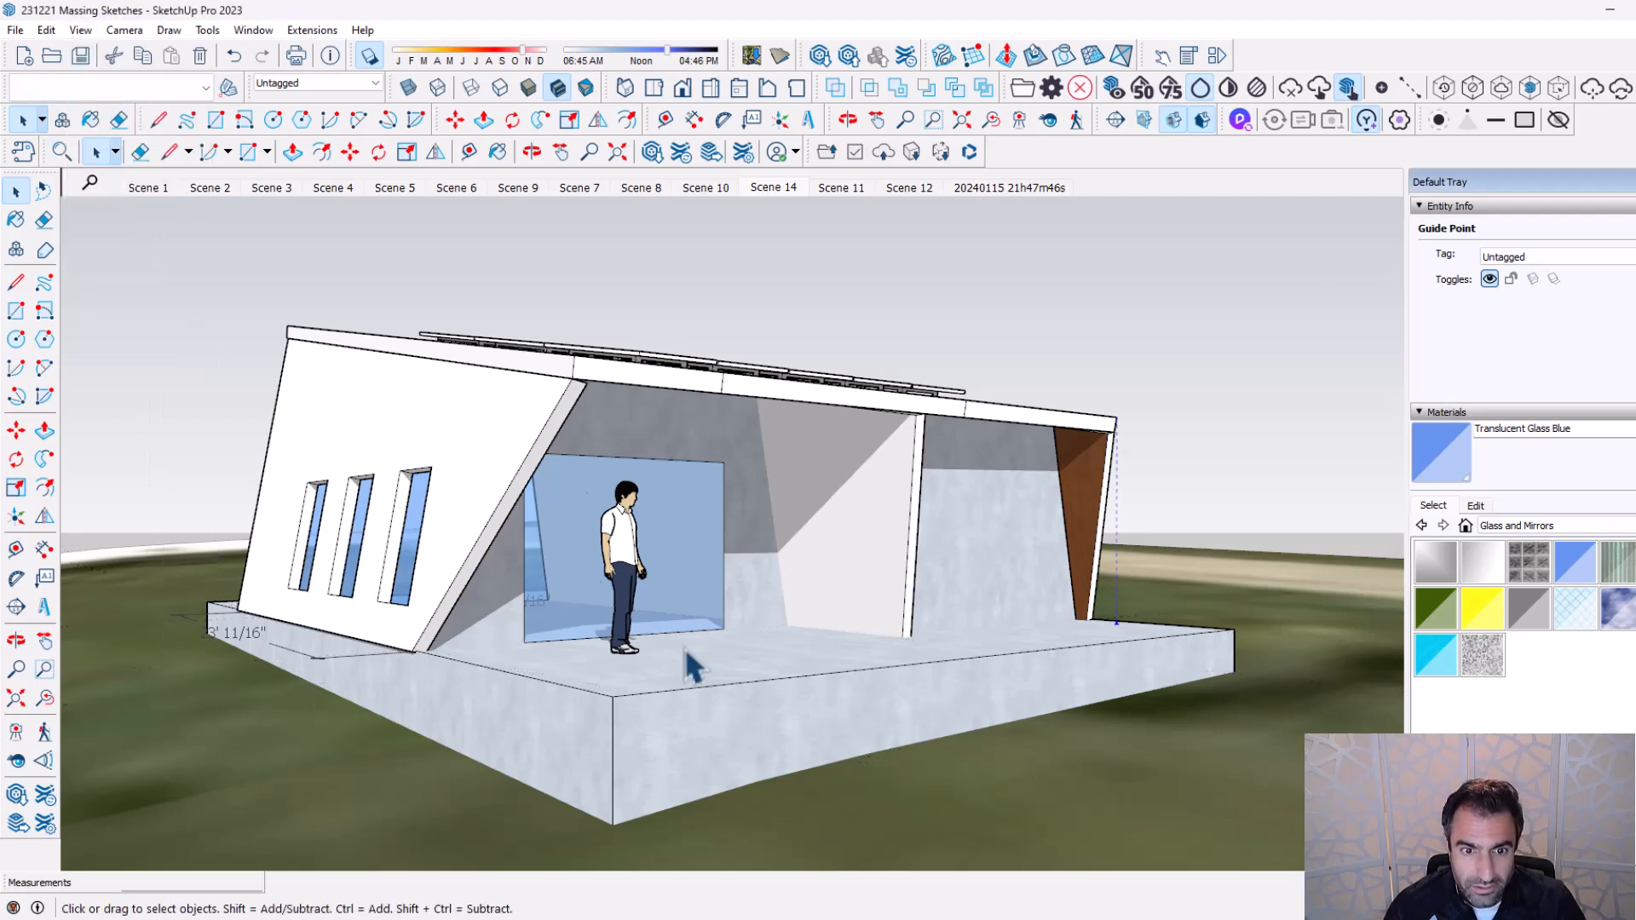
# Bring the Diffusion window back beside the model and delete the dimension at the slab edge near the slanted wall.
pyautogui.moveTo(1635, 34); pyautogui.dragTo(902, 82)
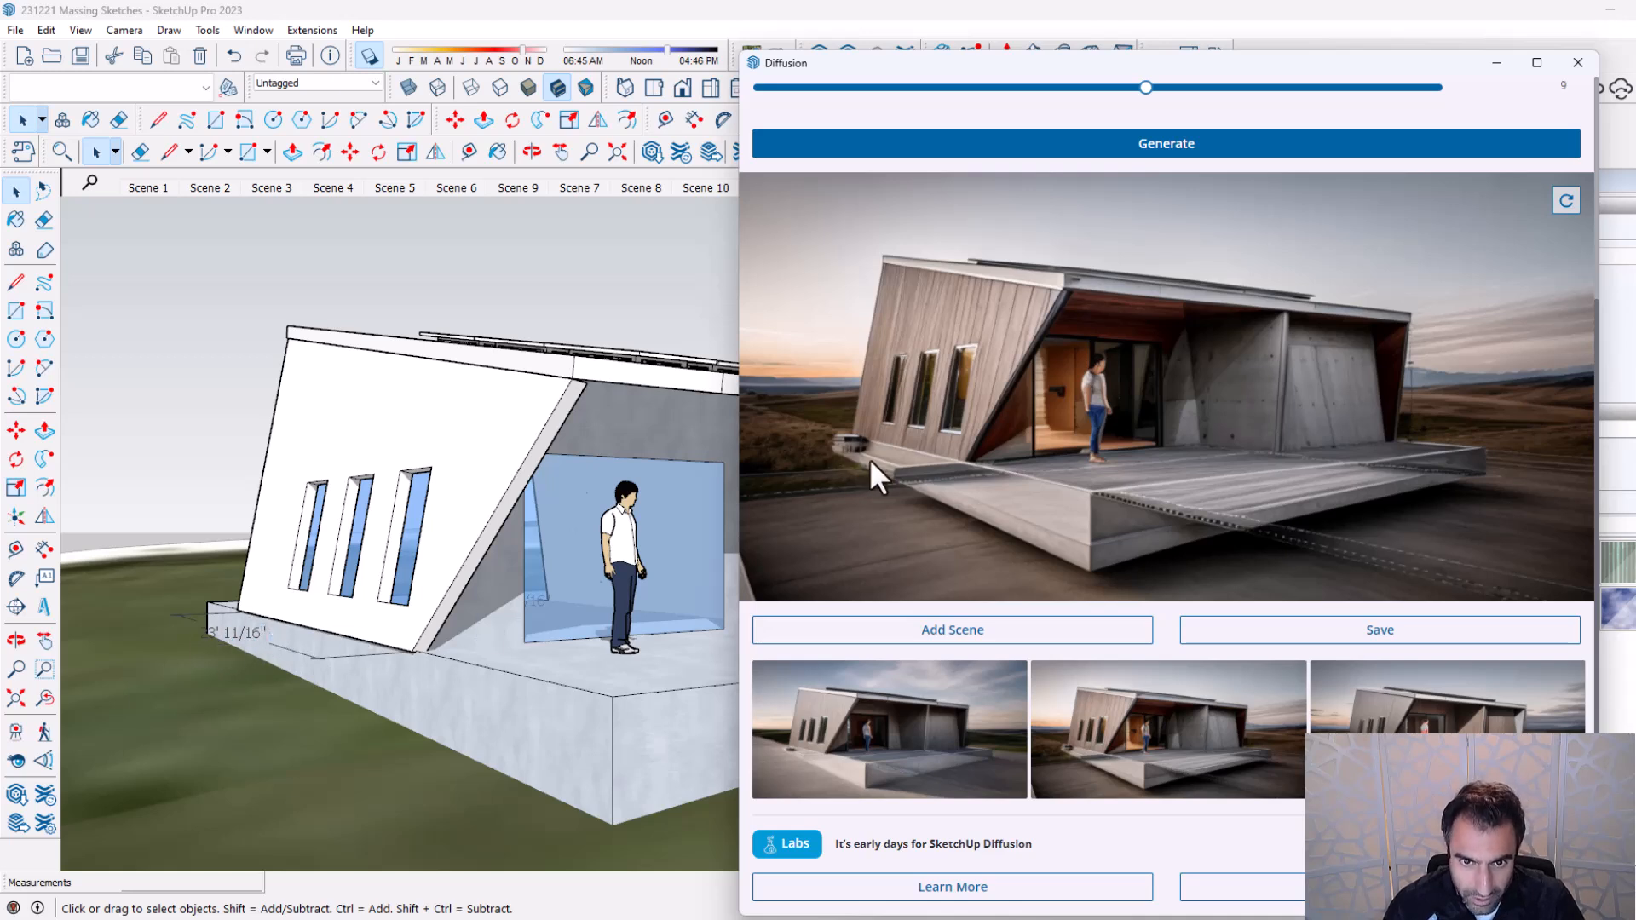
pyautogui.click(309, 661)
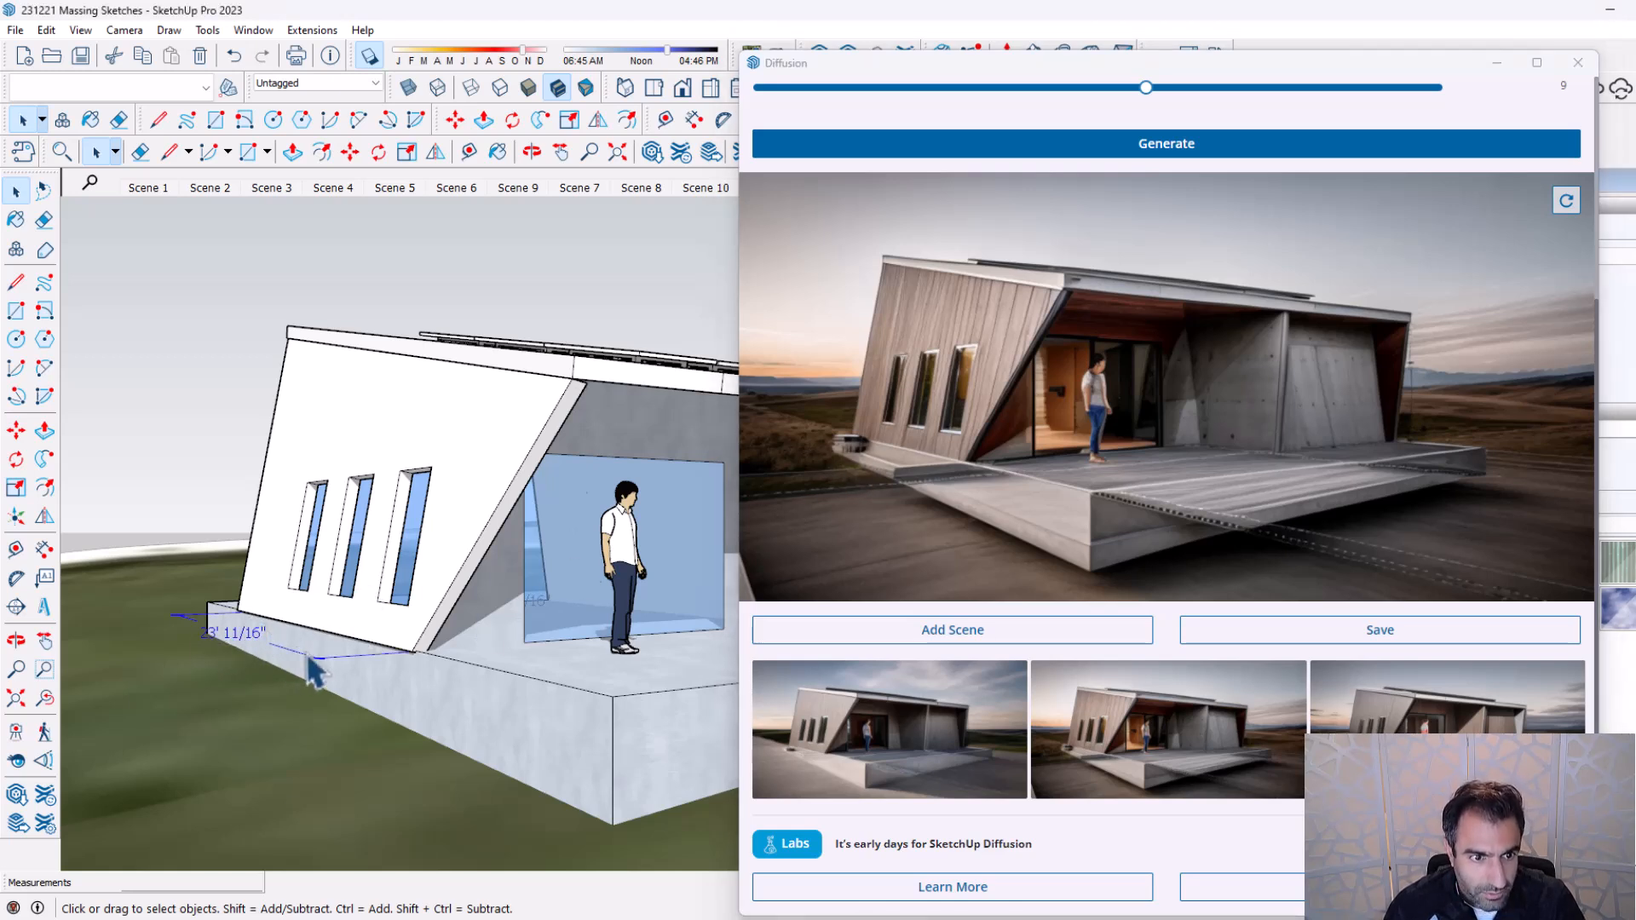
pyautogui.press('Delete')
# Refresh the Diffusion input view from the cleaned-up model and generate new images with the same prompt and settings.
pyautogui.moveTo(790, 65); pyautogui.dragTo(709, 79)
pyautogui.scroll(4, 1039, 299)
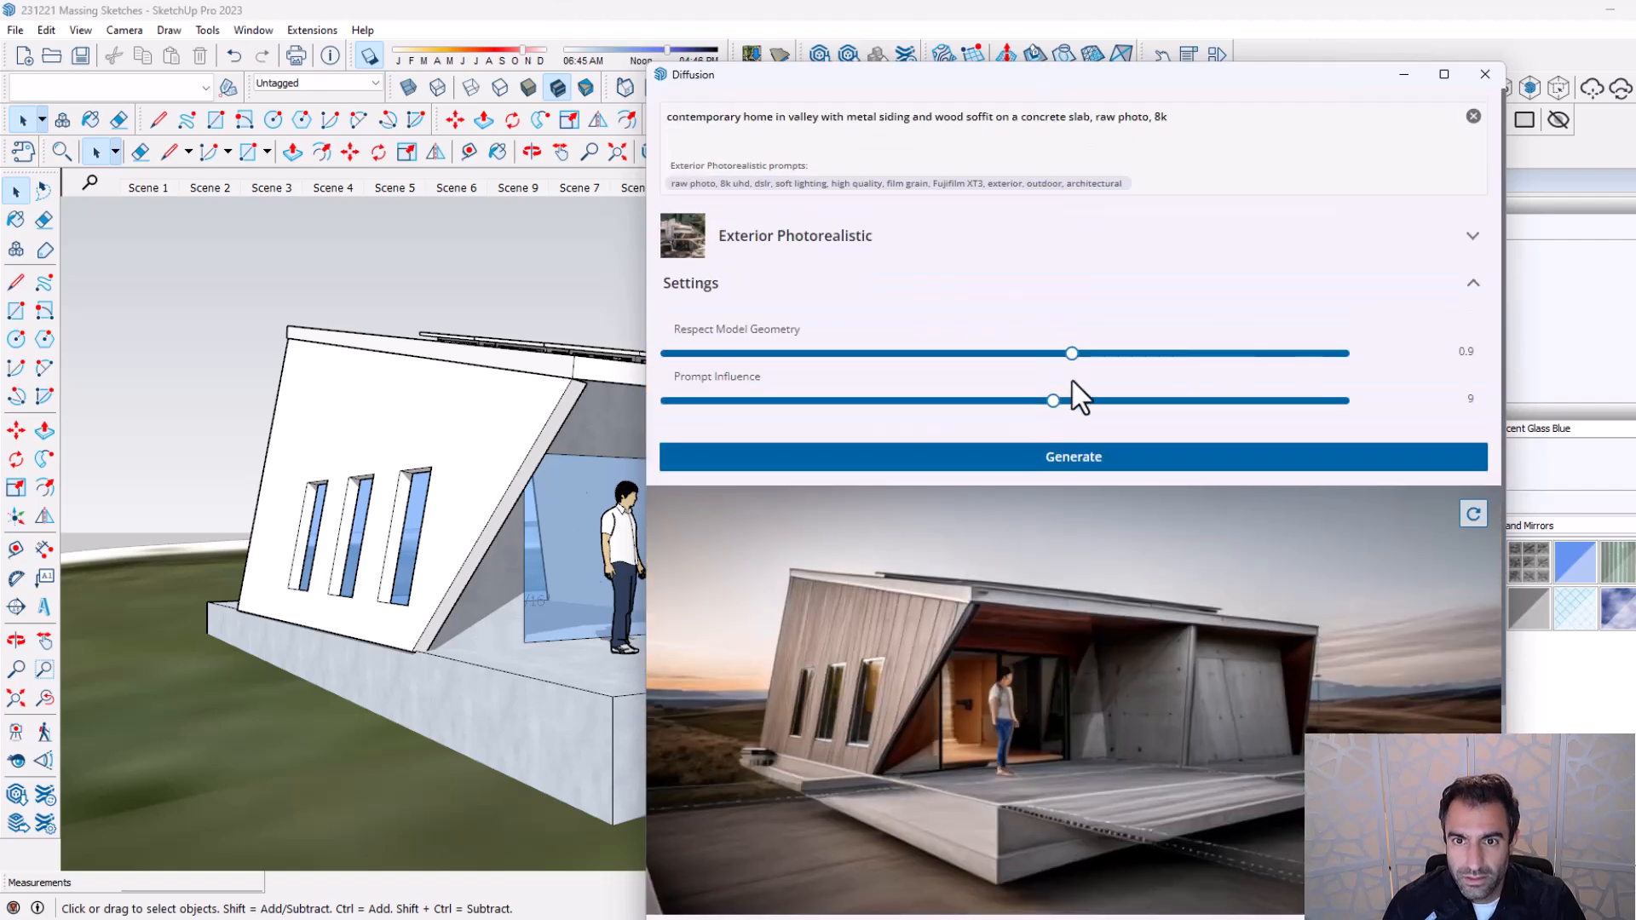
pyautogui.click(1473, 516)
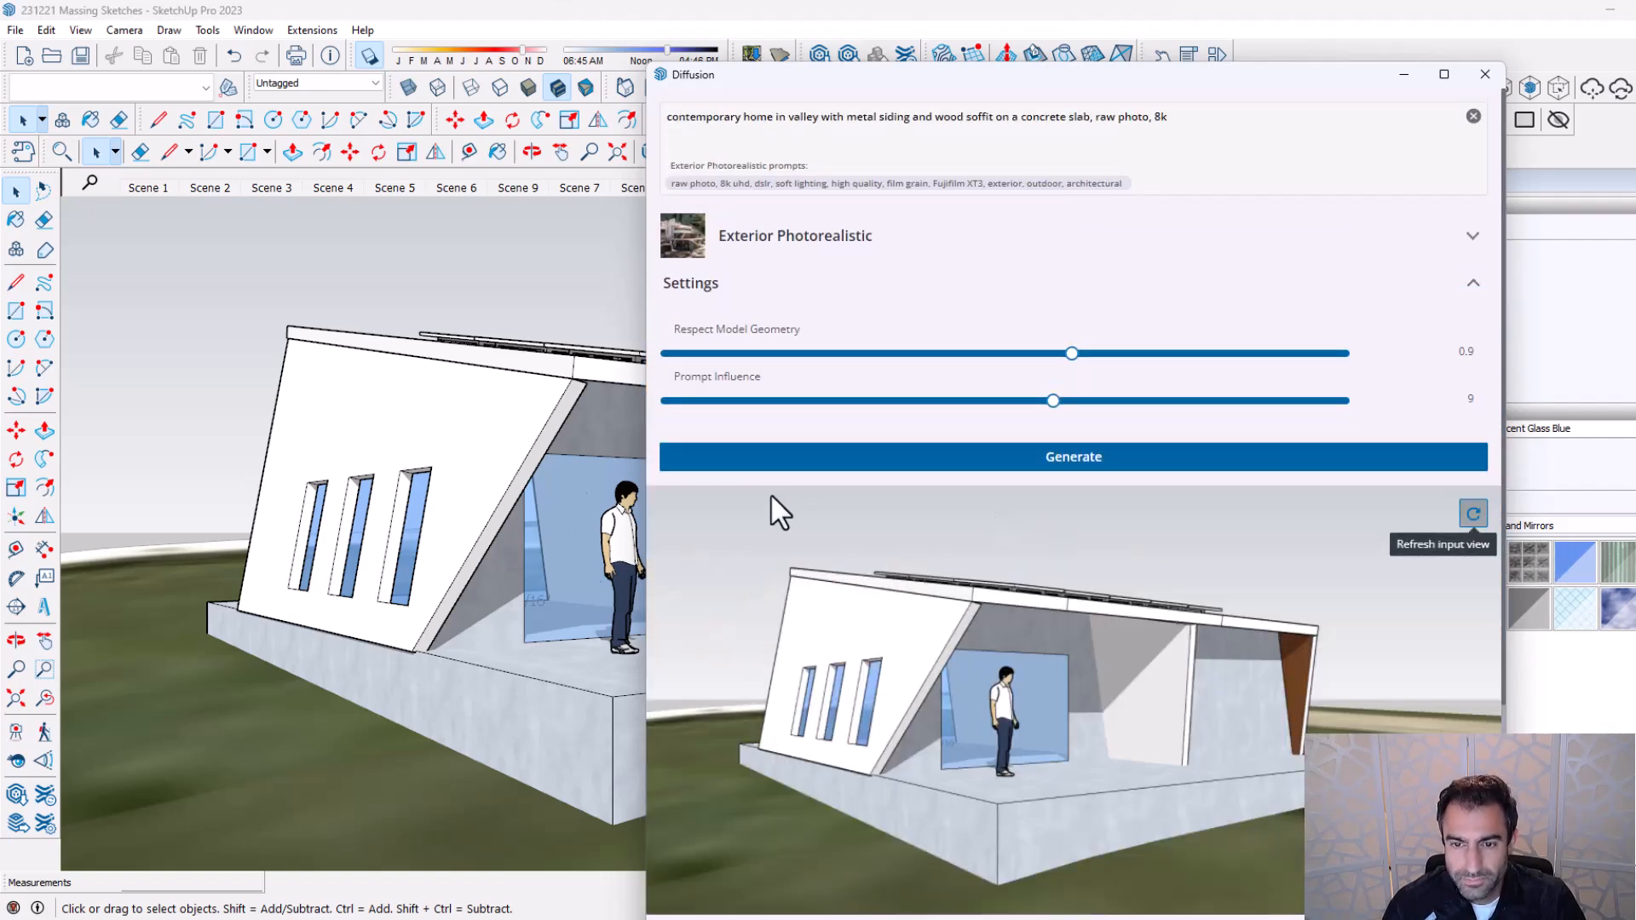
pyautogui.click(975, 460)
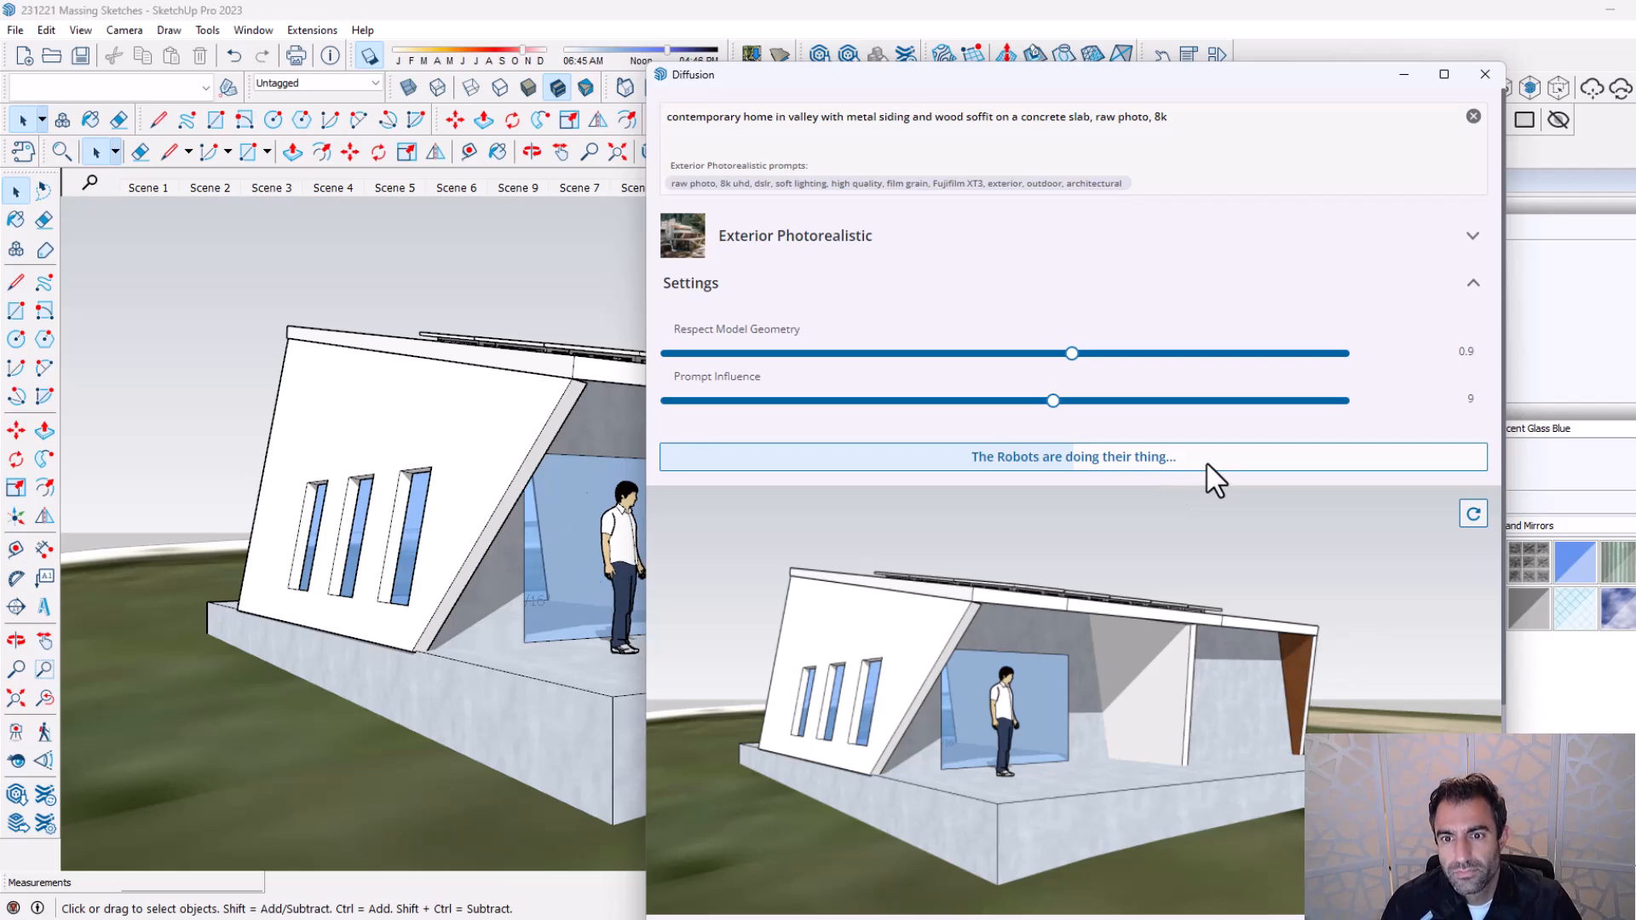
# Keep the Diffusion preview and thumbnails in view and inspect each of the three newly generated images.
pyautogui.moveTo(919, 64); pyautogui.dragTo(1010, 36)
pyautogui.scroll(-2, 1175, 661)
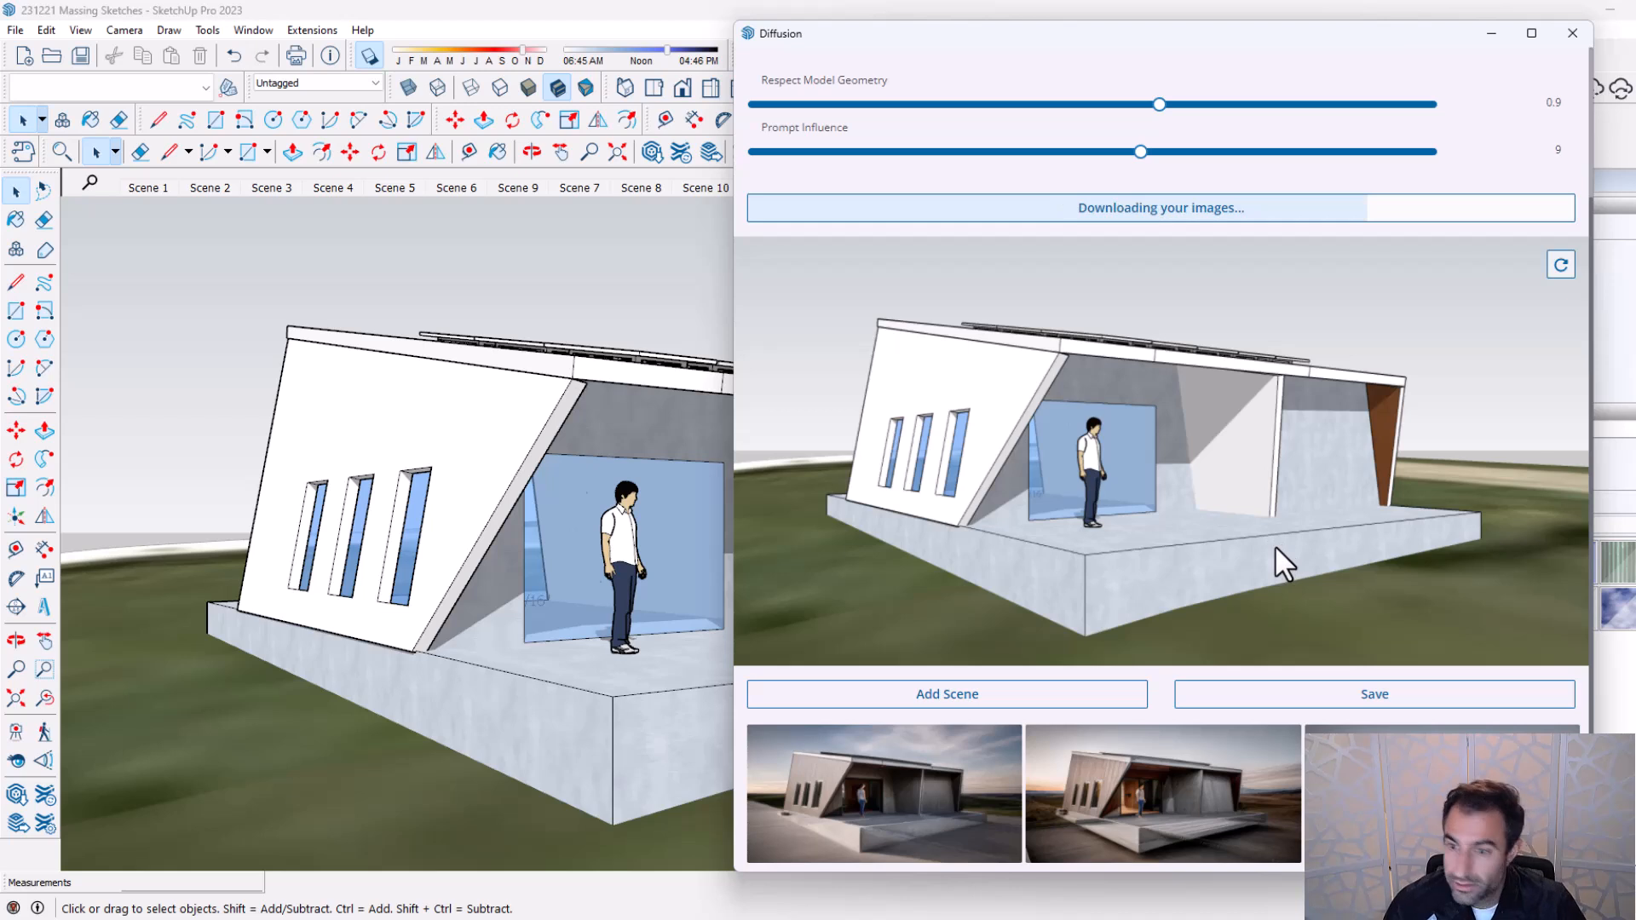
pyautogui.click(917, 786)
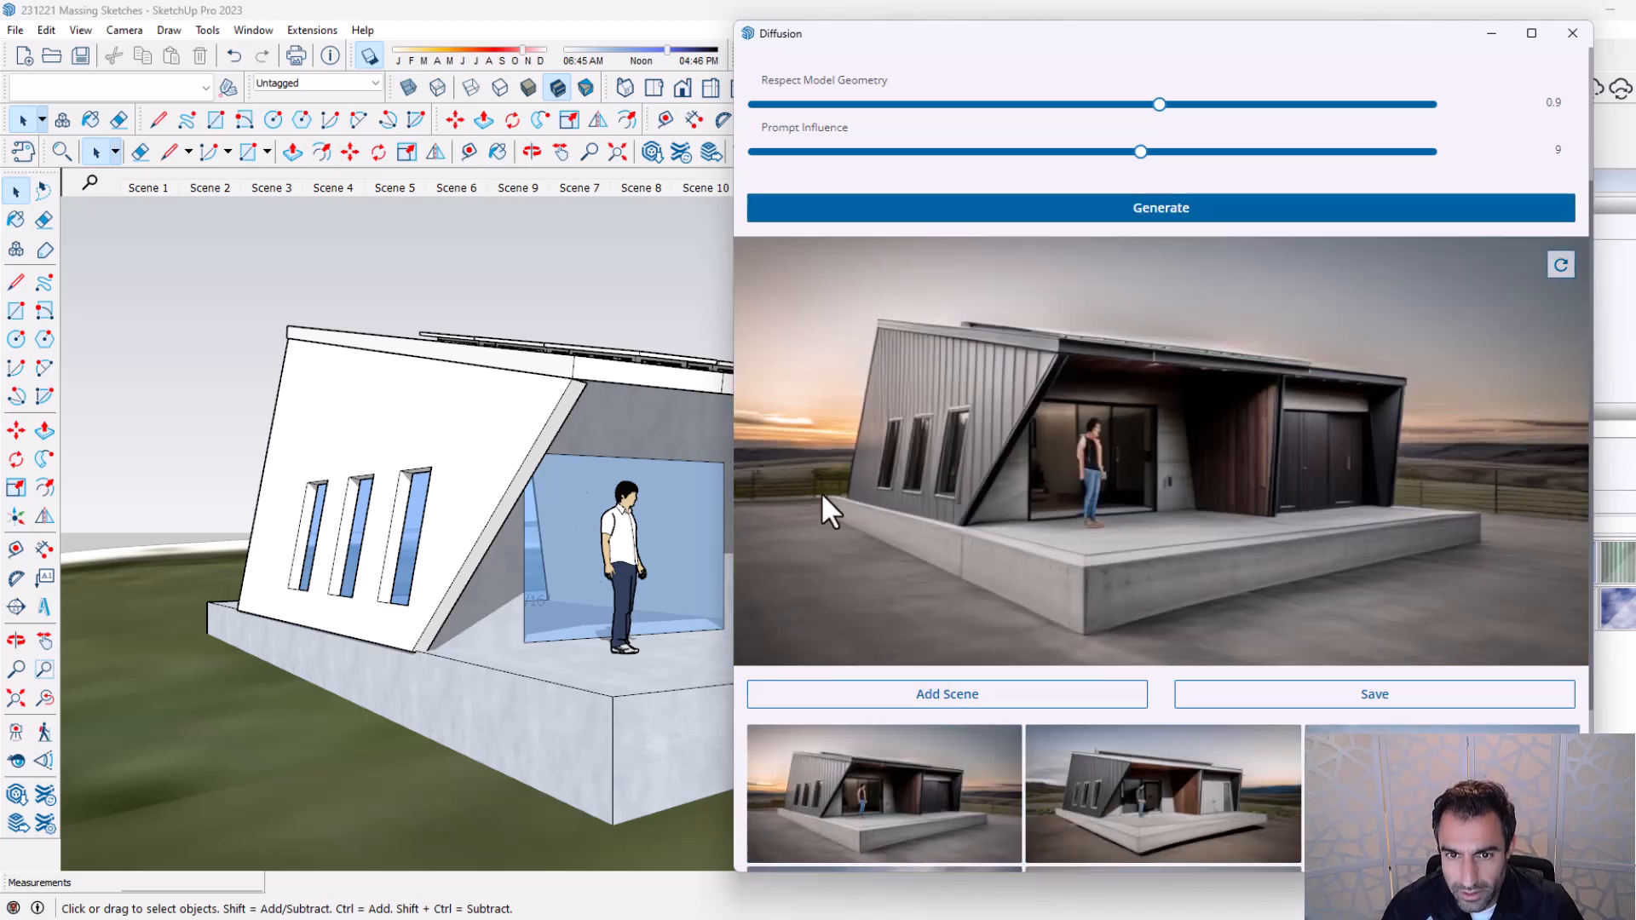
pyautogui.click(1081, 824)
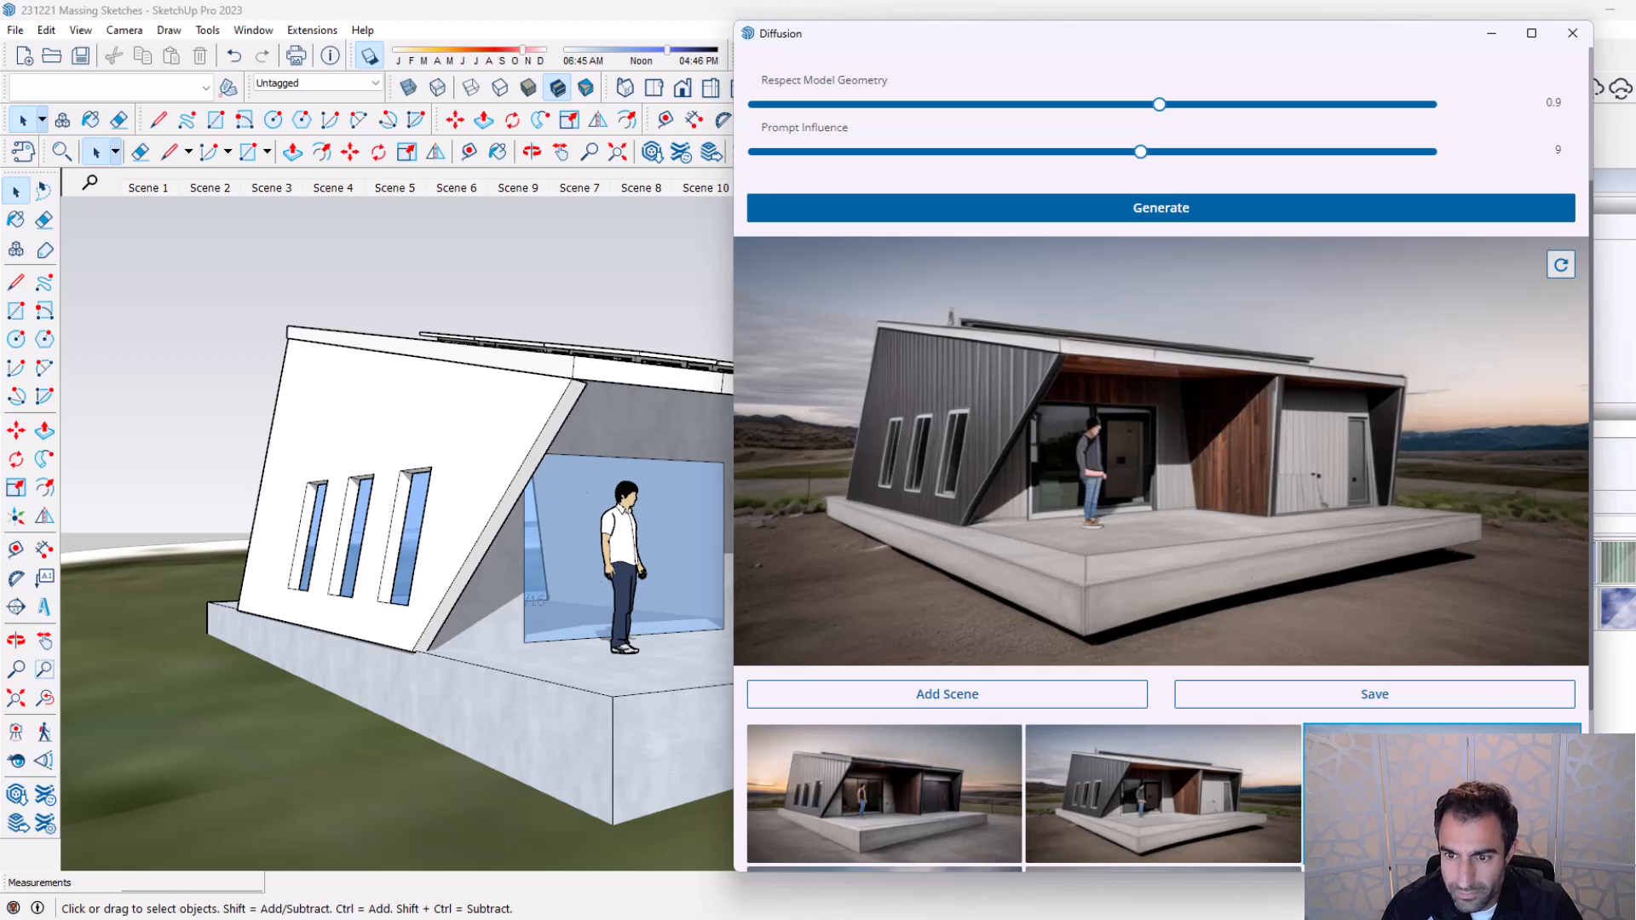
pyautogui.click(1353, 785)
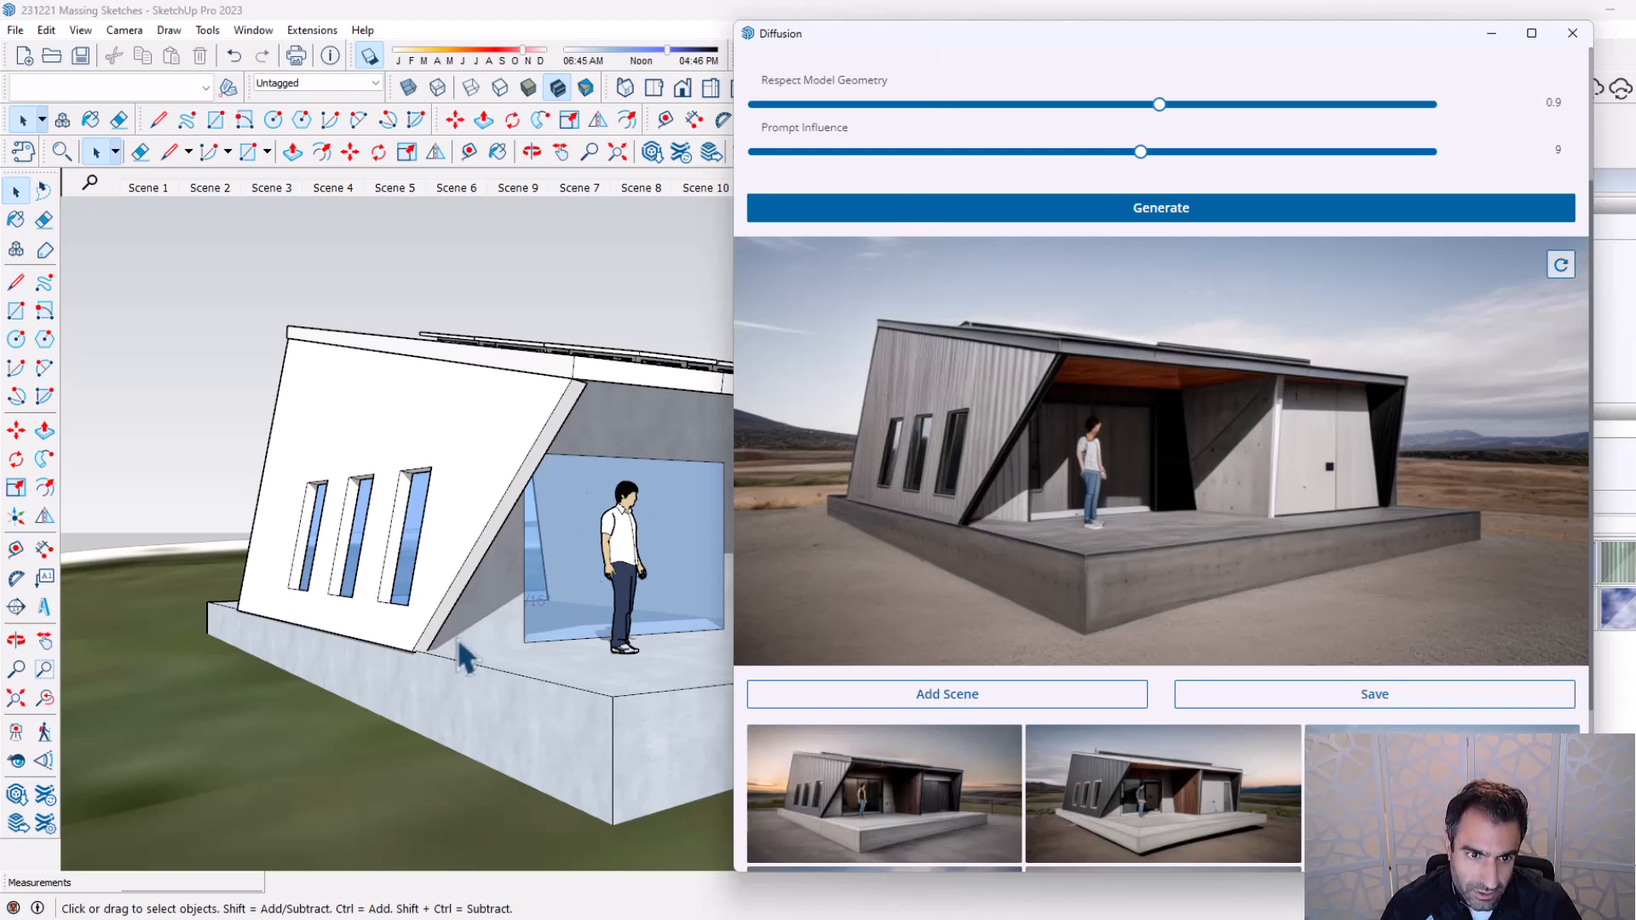
# Move the Diffusion window to compare the third image with the whole model, and view the second and third images again.
pyautogui.moveTo(948, 36)
pyautogui.mouseDown()
pyautogui.moveTo(1410, 77)
pyautogui.moveTo(160, 79)
pyautogui.mouseUp()
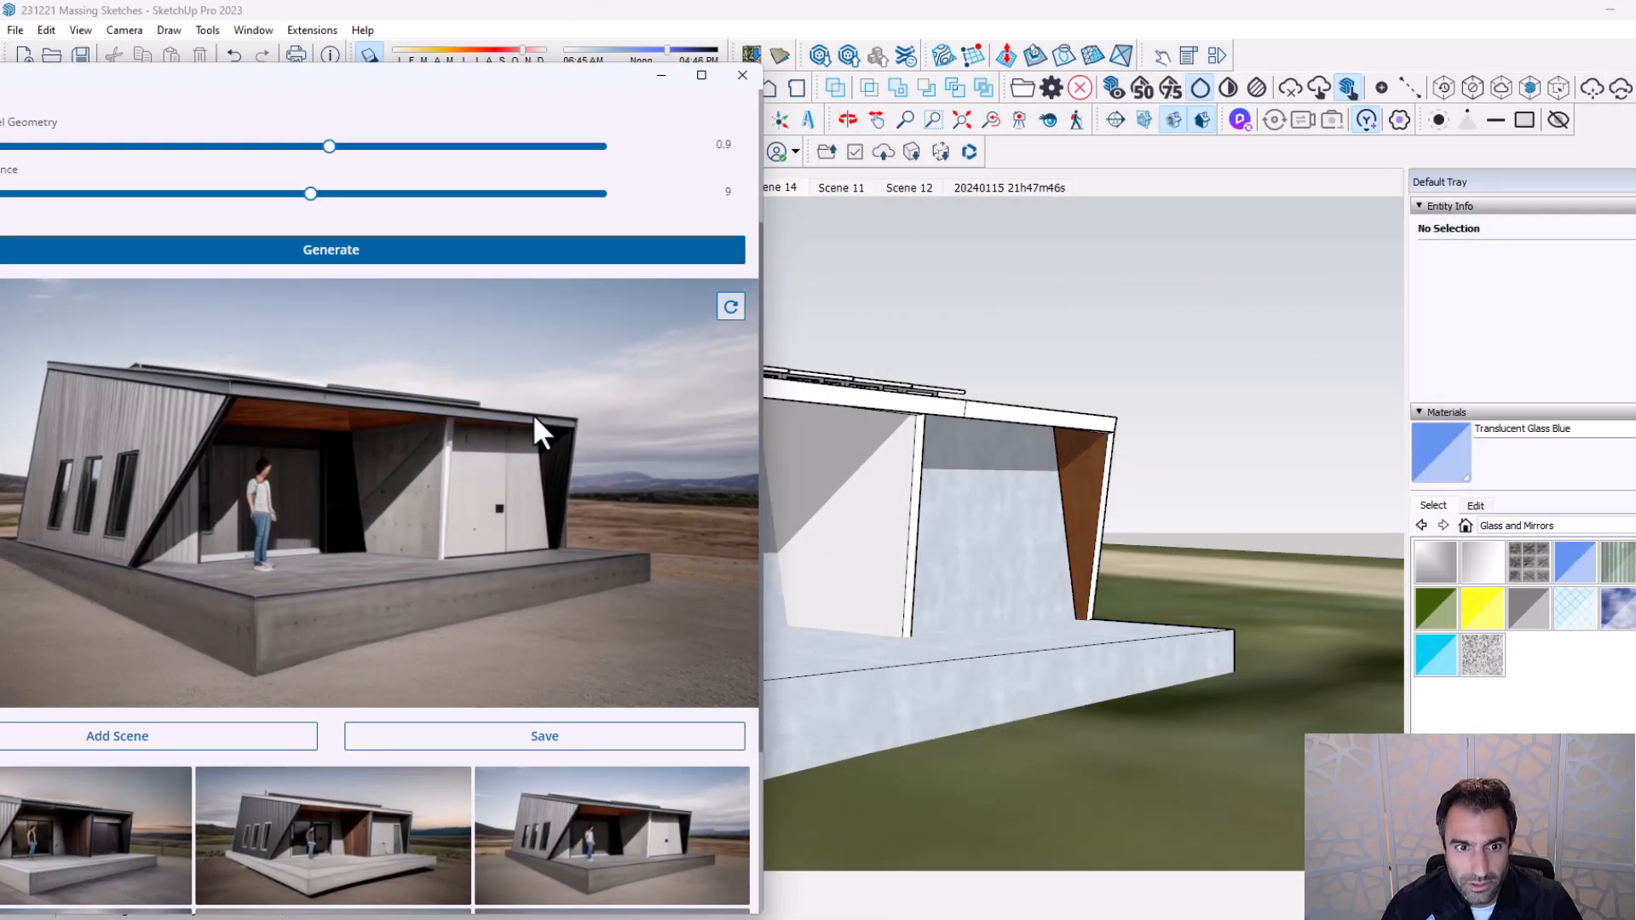
pyautogui.moveTo(504, 87)
pyautogui.mouseDown()
pyautogui.moveTo(266, 193)
pyautogui.moveTo(206, 193)
pyautogui.mouseUp()
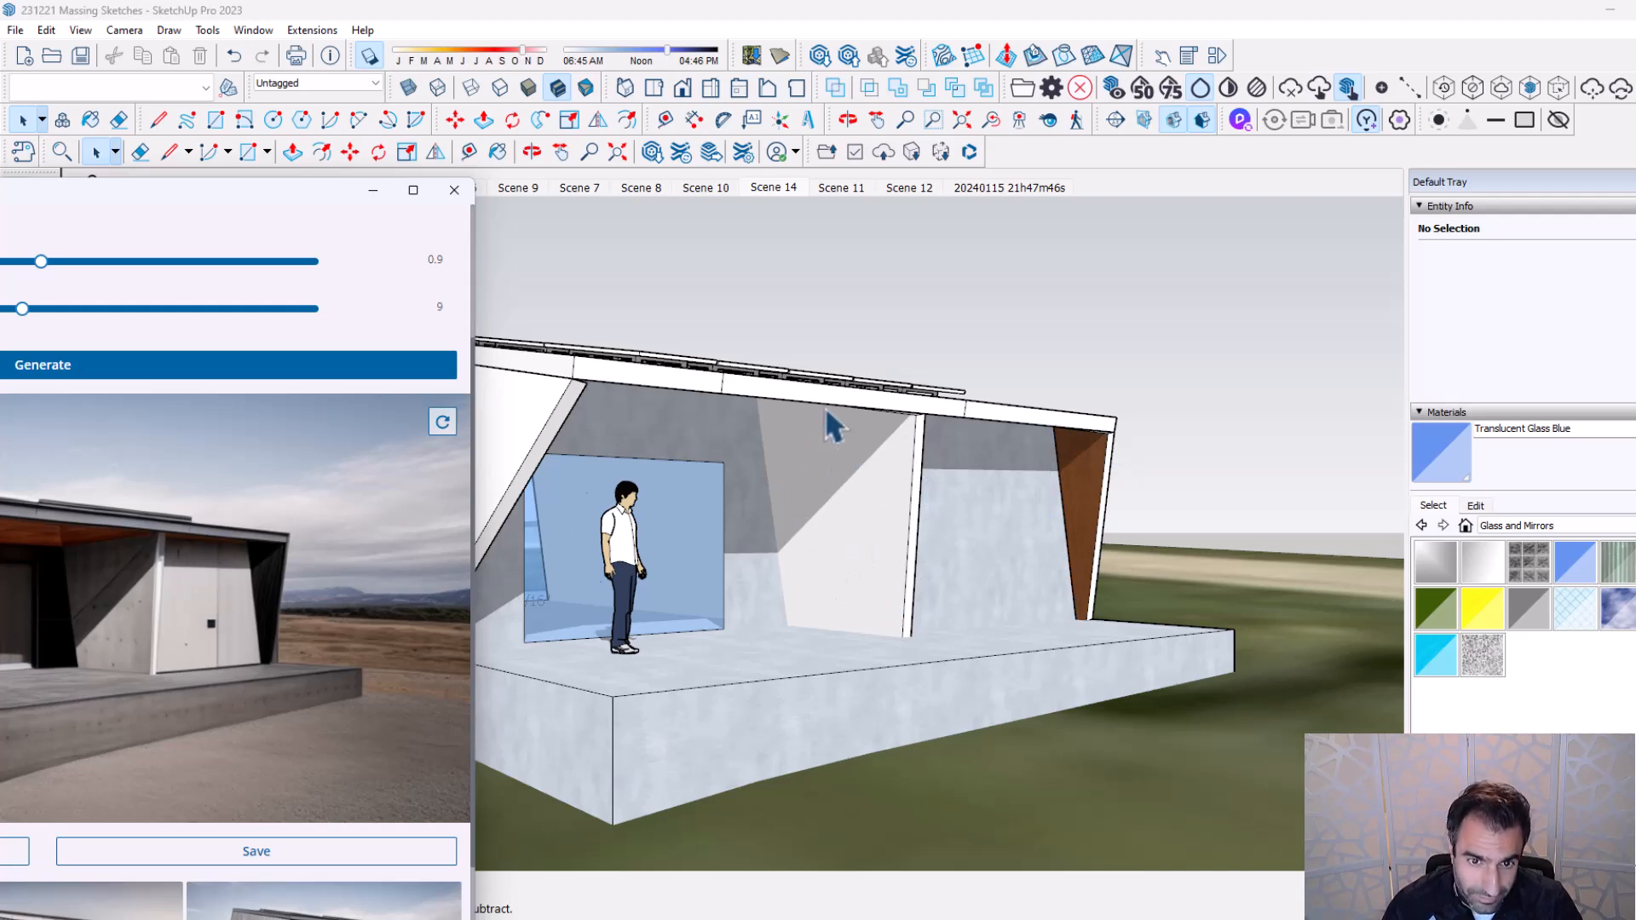
pyautogui.moveTo(256, 212); pyautogui.dragTo(1302, 87)
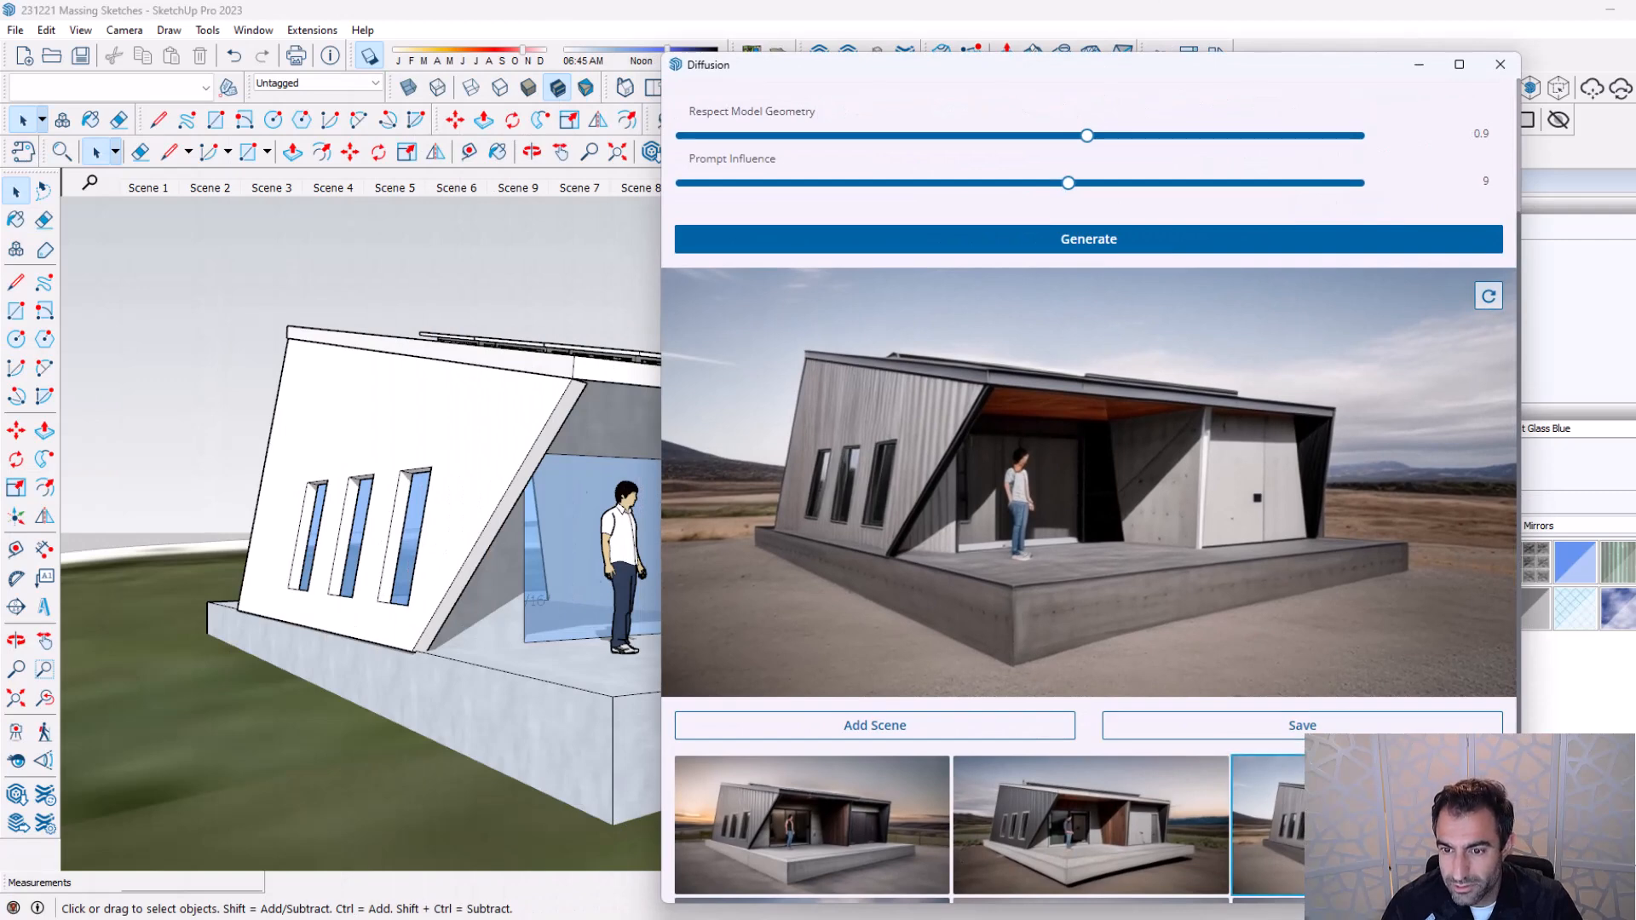
pyautogui.click(1142, 838)
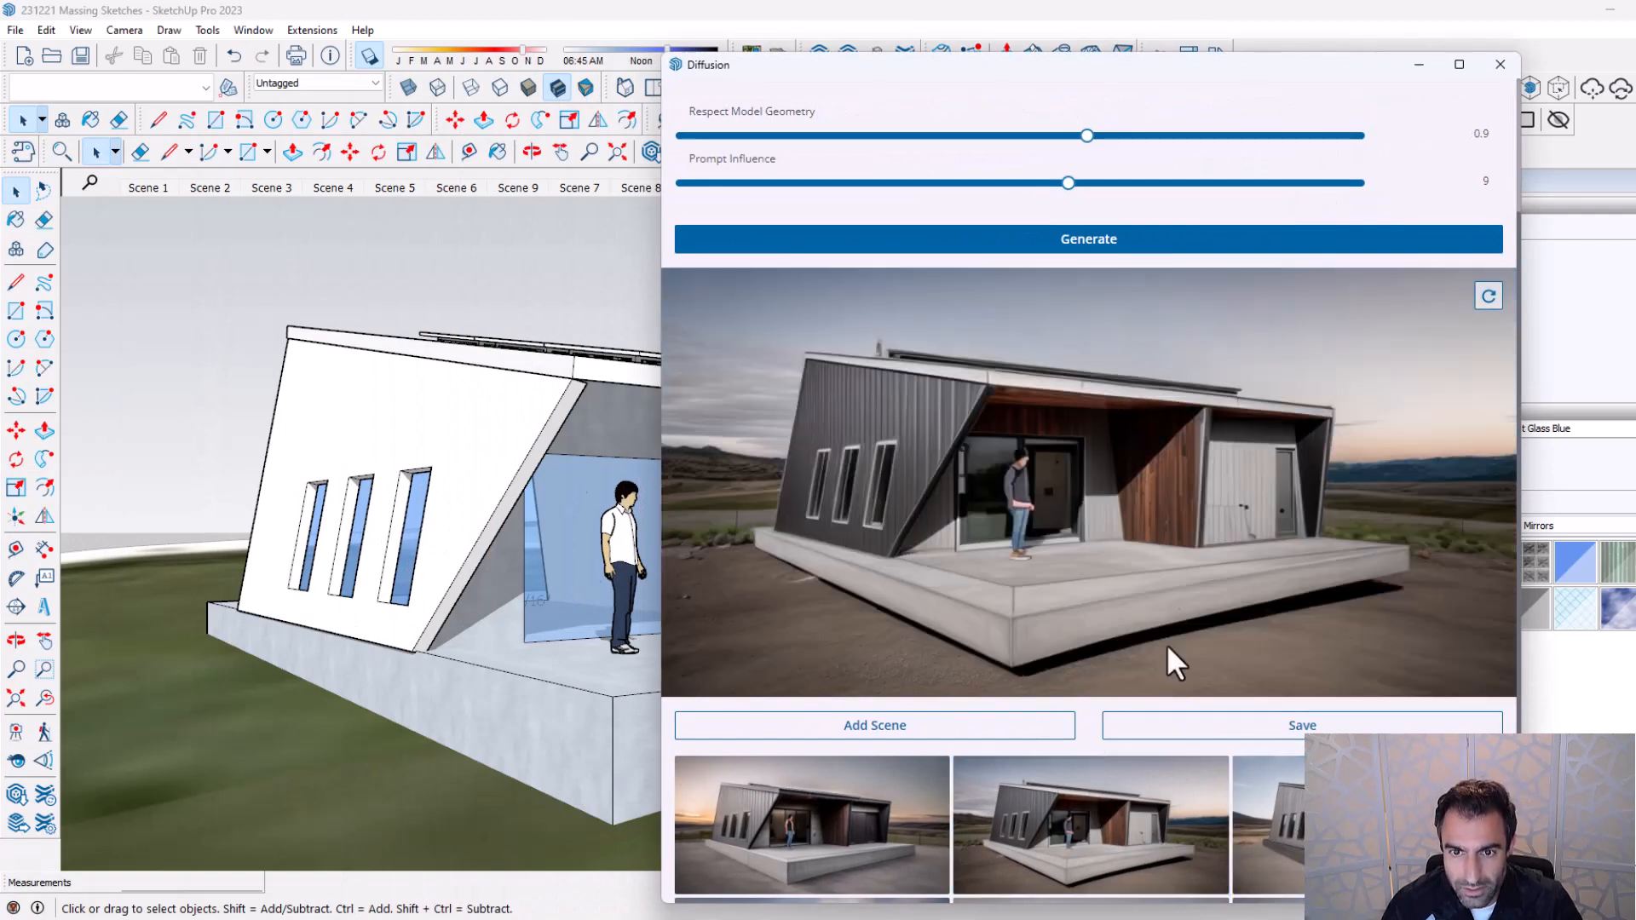
pyautogui.click(1244, 805)
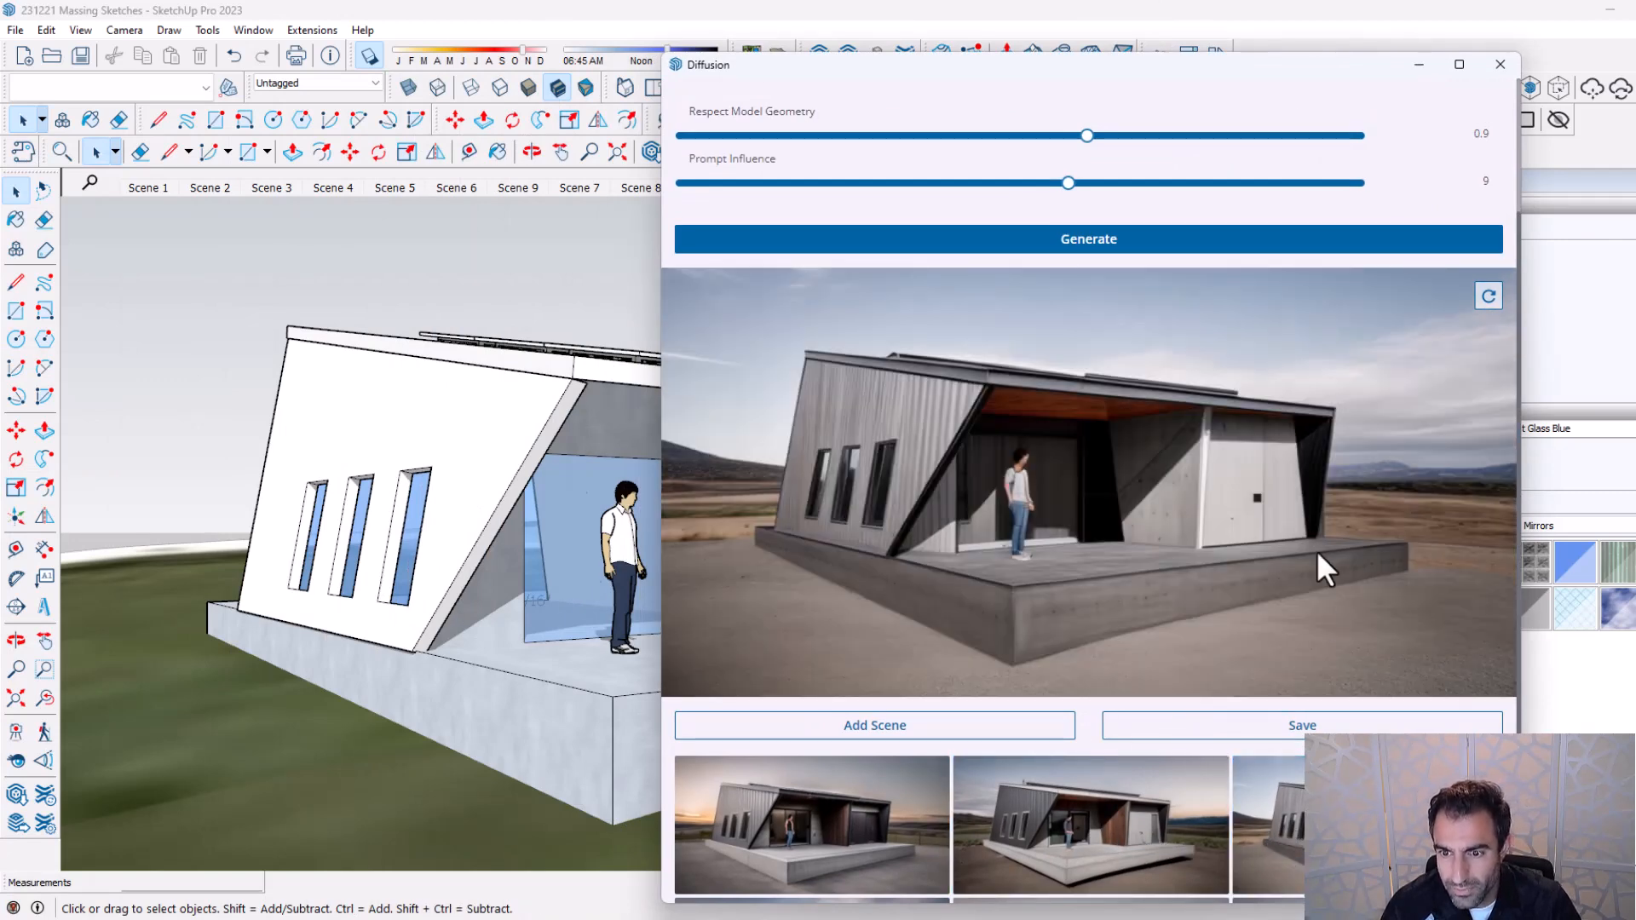
# Refresh the input view, set Respect Model Geometry to 0.1 and generate new images.
pyautogui.scroll(3, 1214, 382)
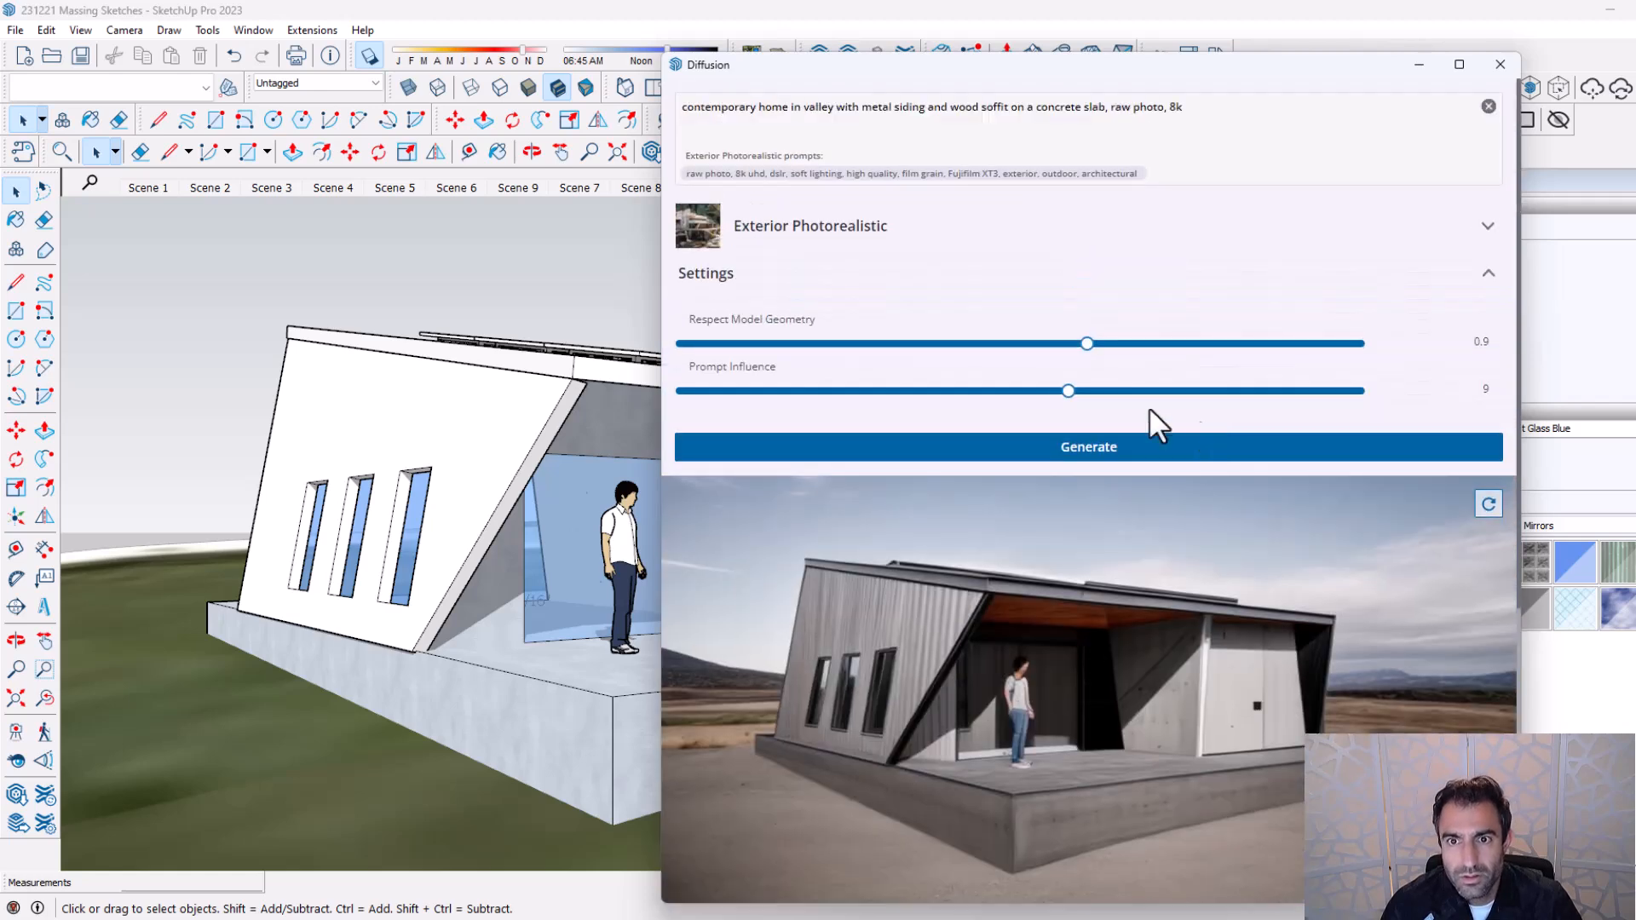
pyautogui.click(1489, 507)
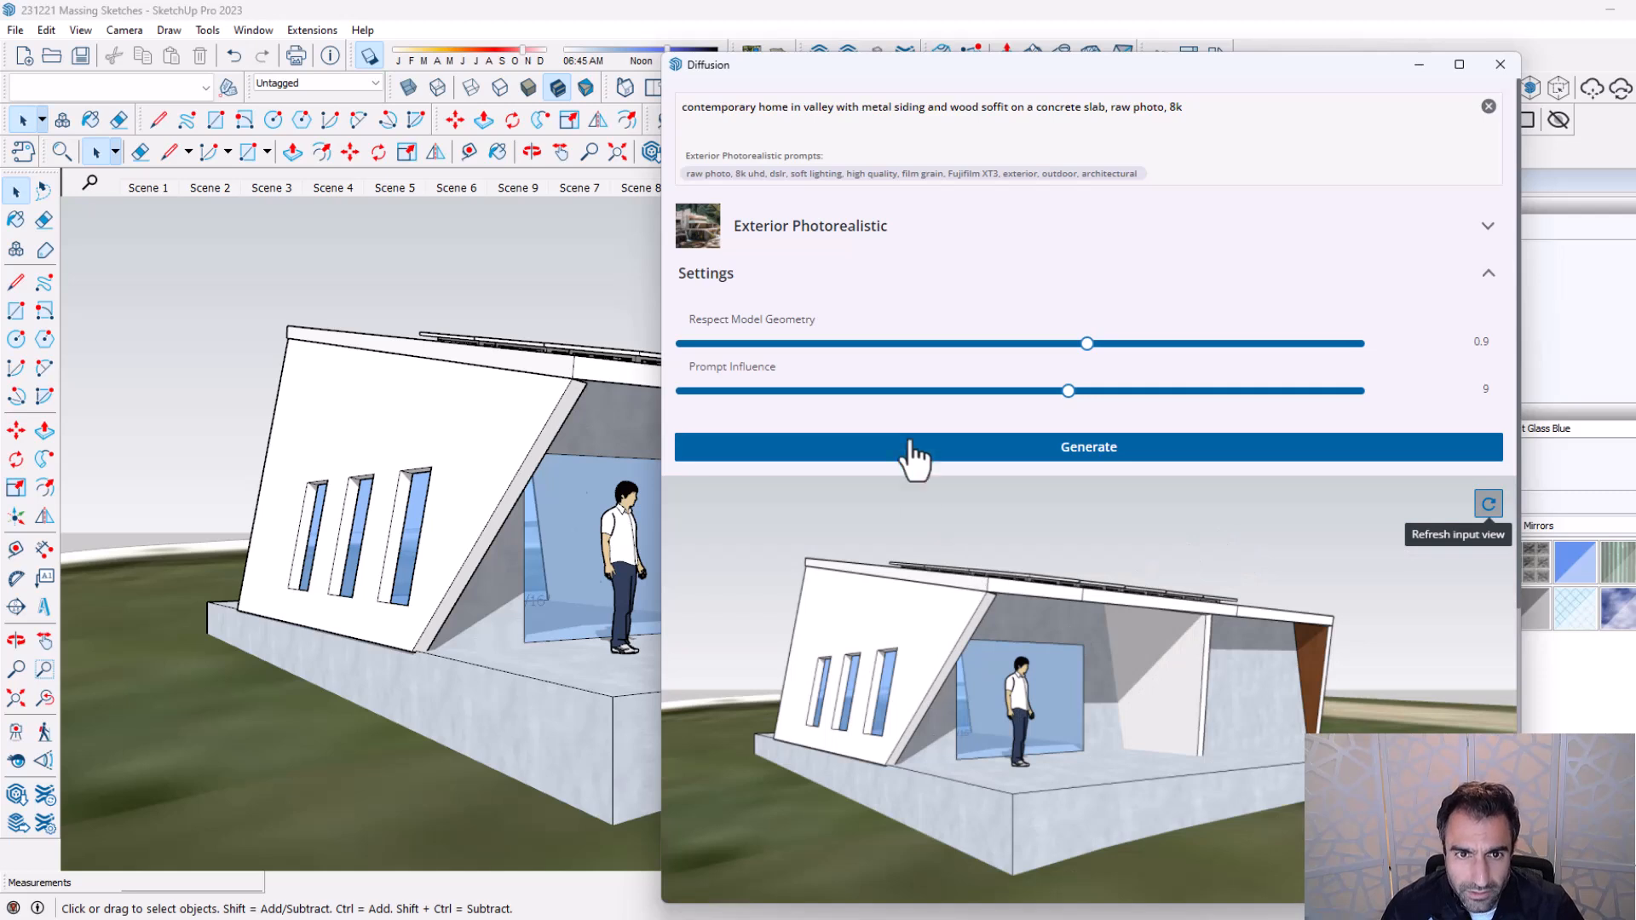
pyautogui.moveTo(1089, 345); pyautogui.dragTo(727, 346)
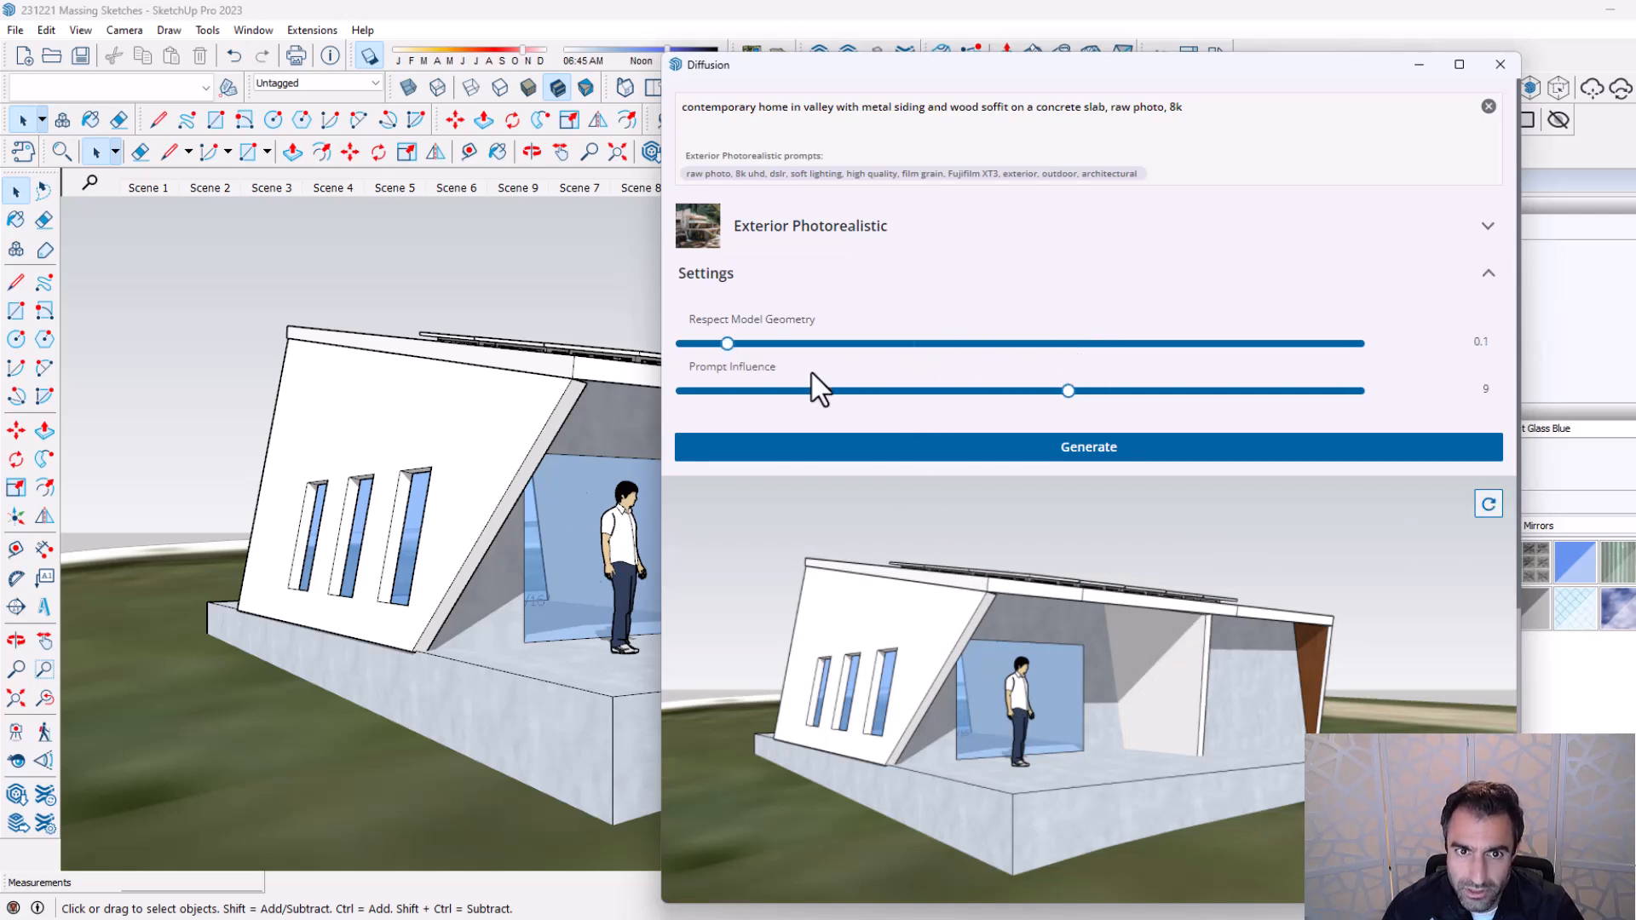
pyautogui.click(1057, 450)
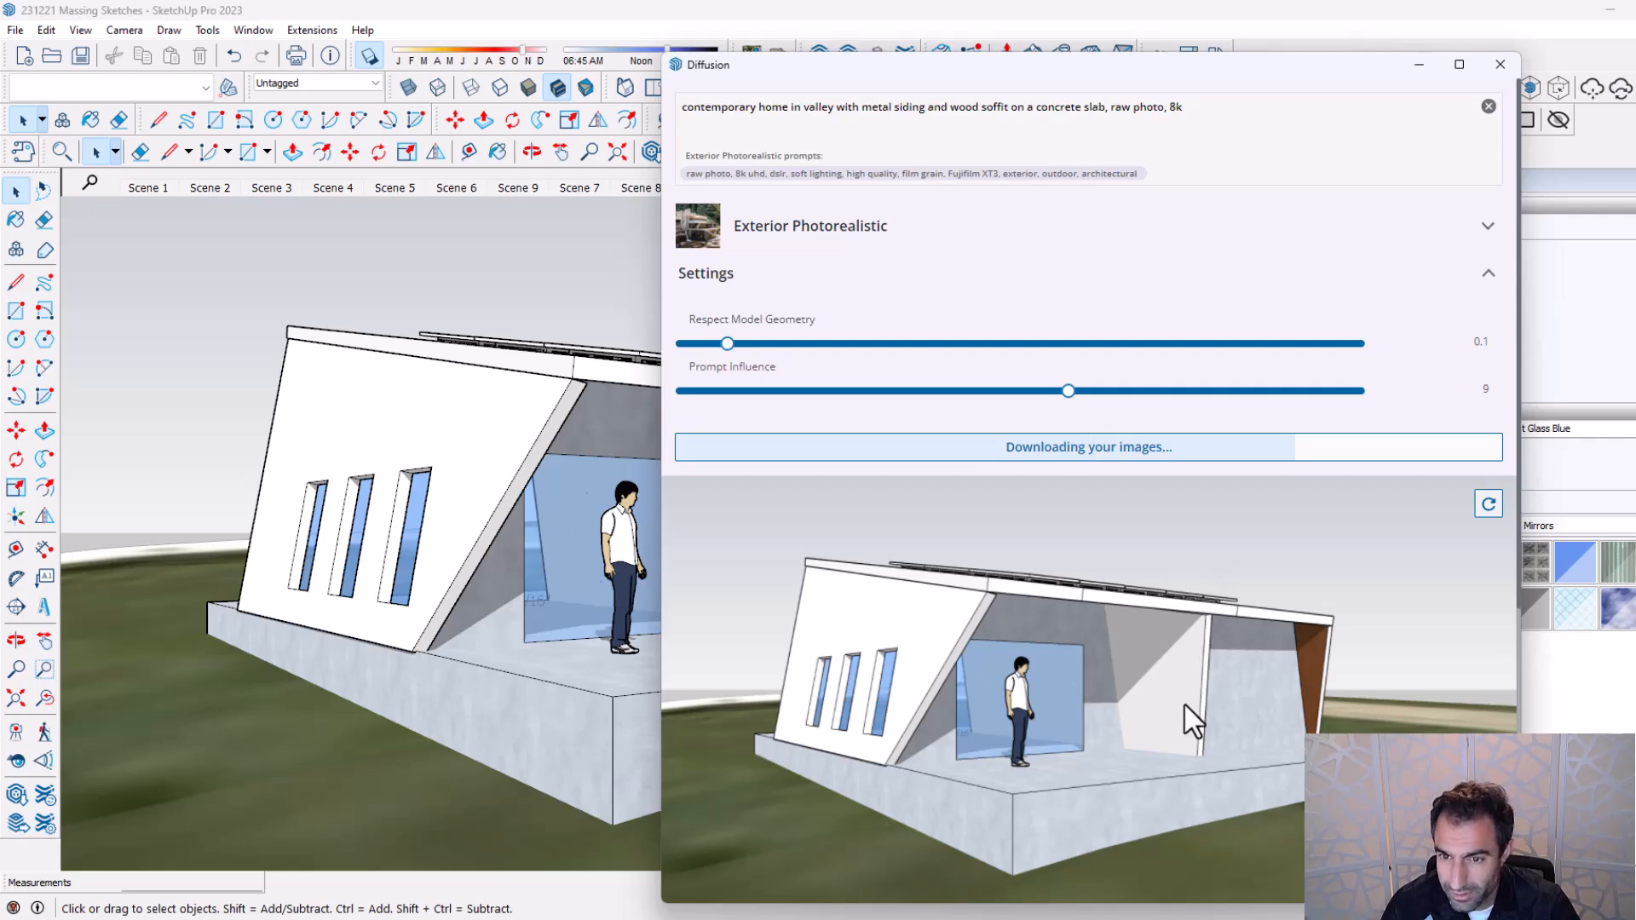
# Examine the three images generated with low Respect Model Geometry, previewing each one in turn.
pyautogui.scroll(-7, 1231, 675)
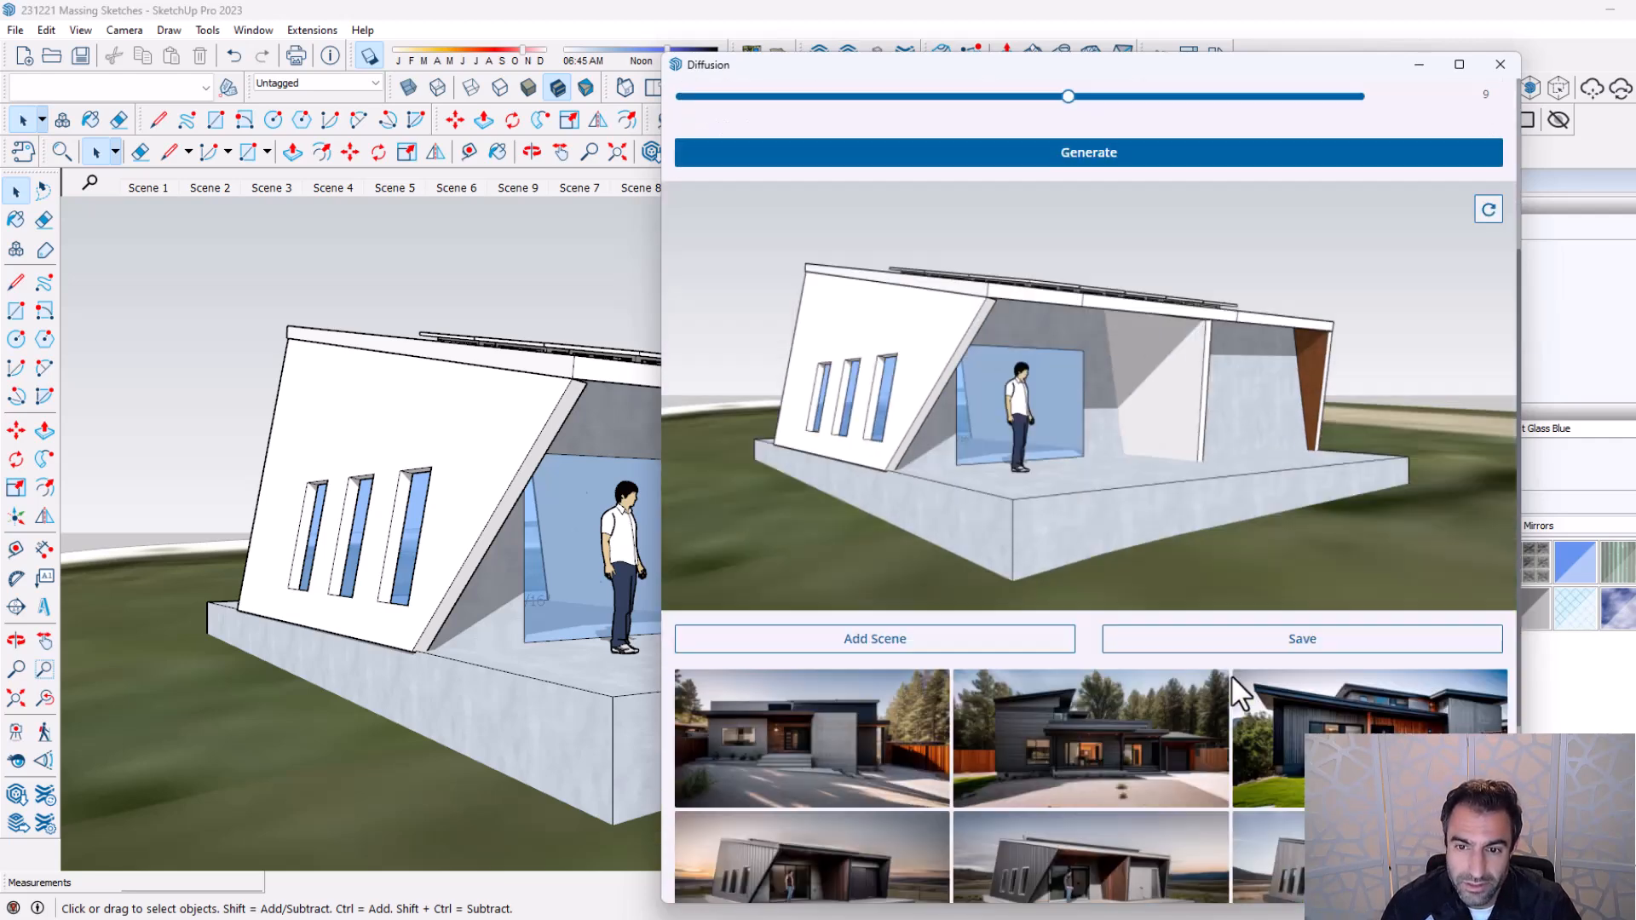
pyautogui.scroll(3, 1114, 665)
pyautogui.click(866, 647)
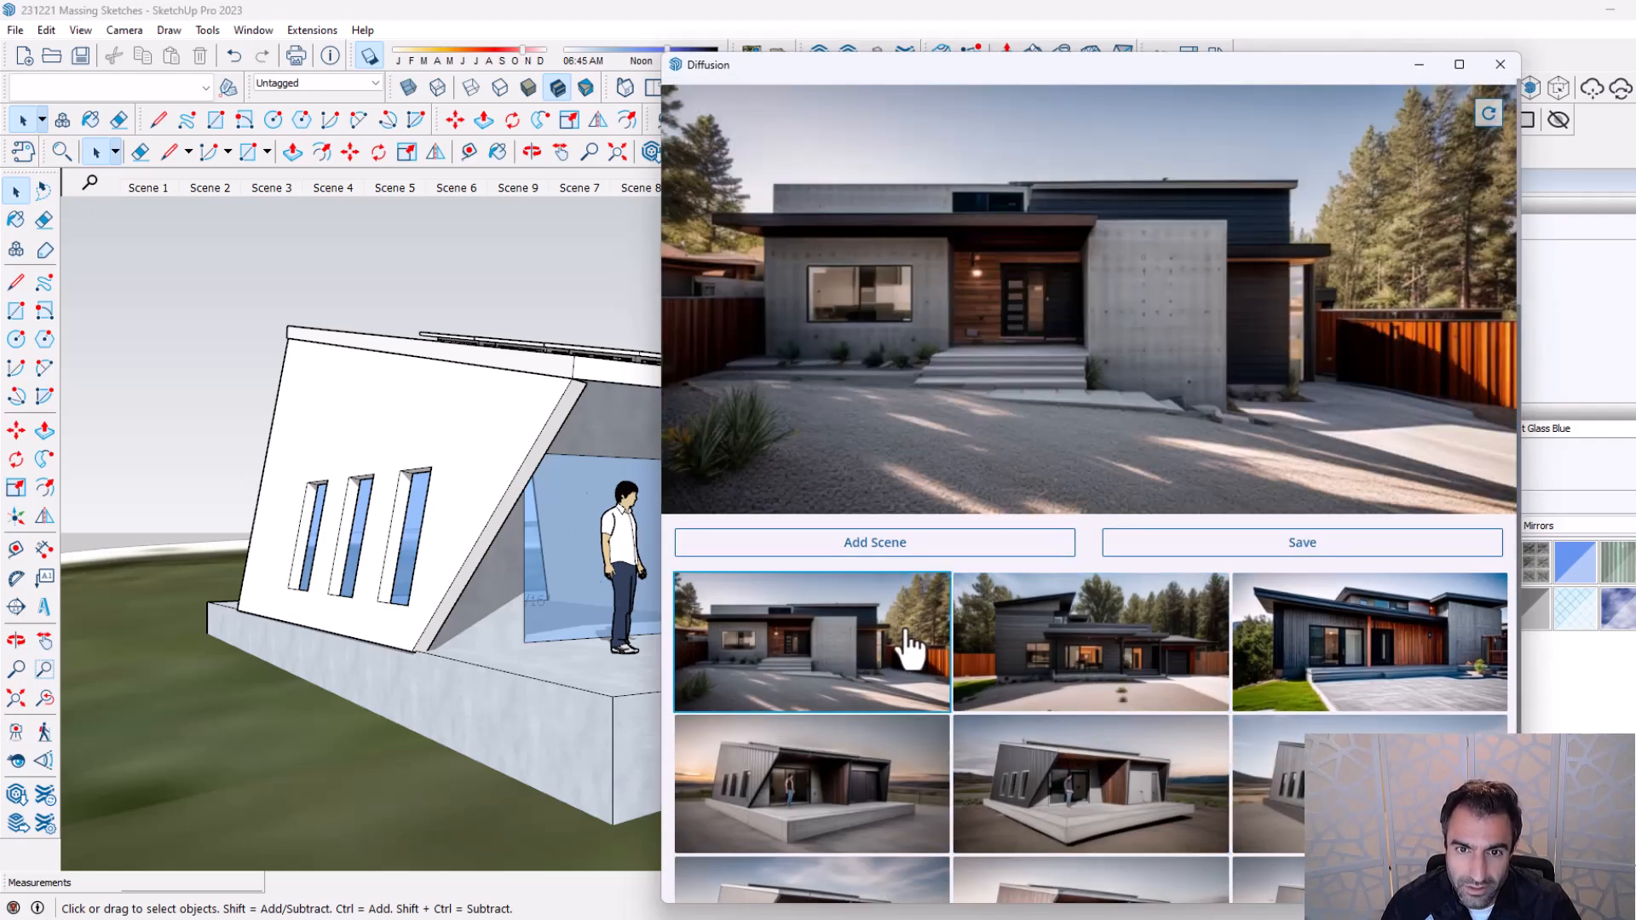
pyautogui.scroll(2, 1036, 443)
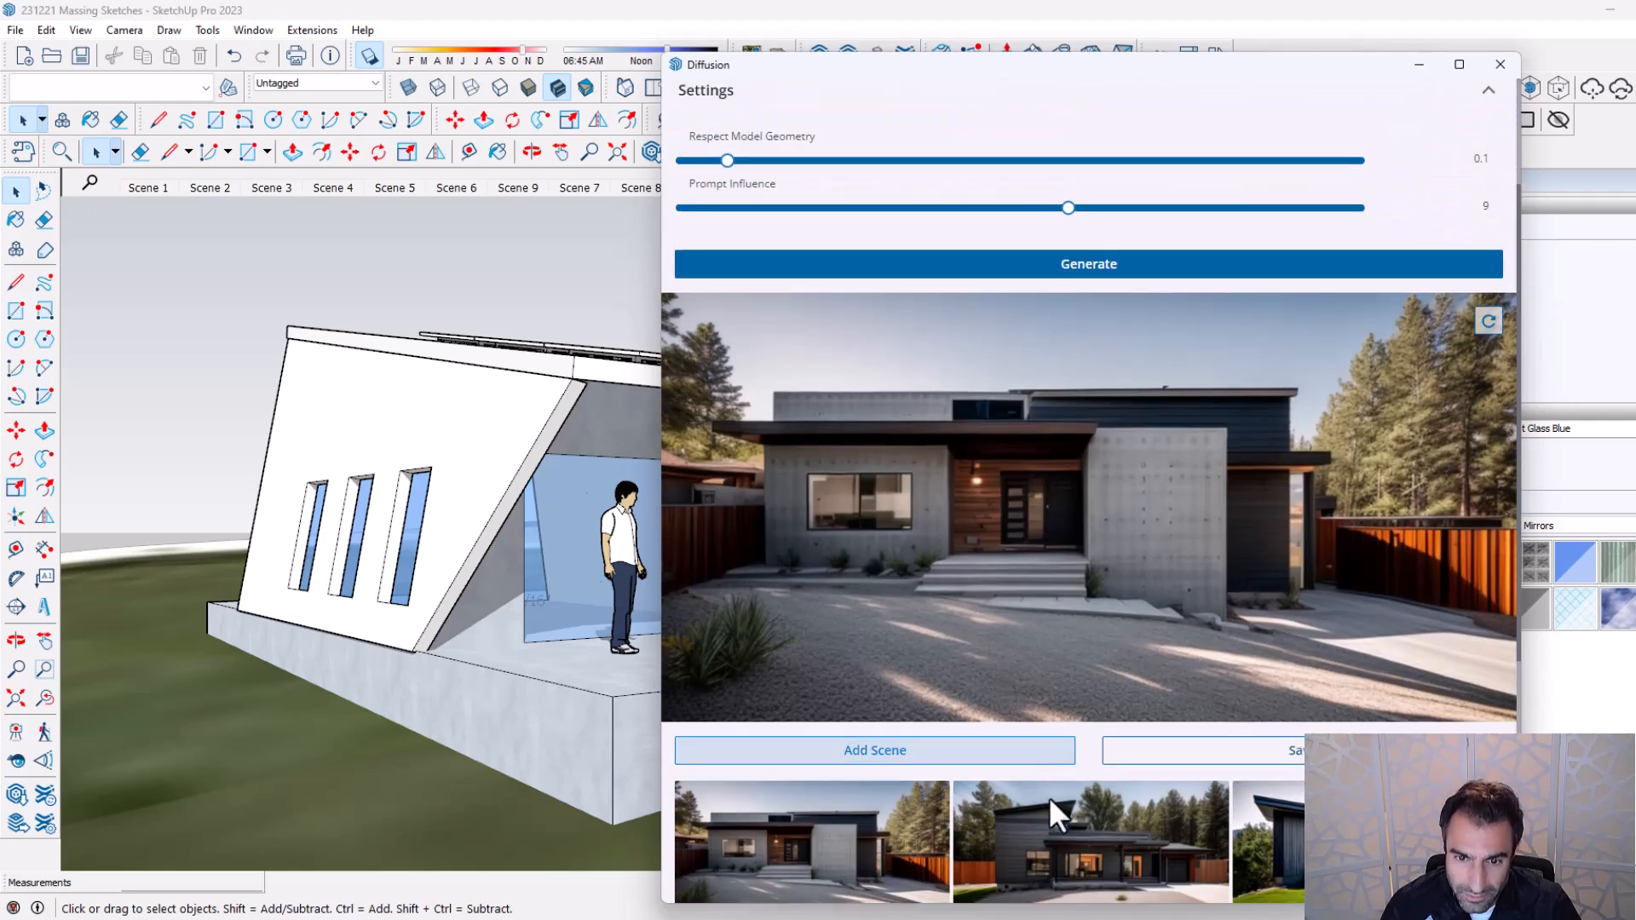
pyautogui.click(1053, 846)
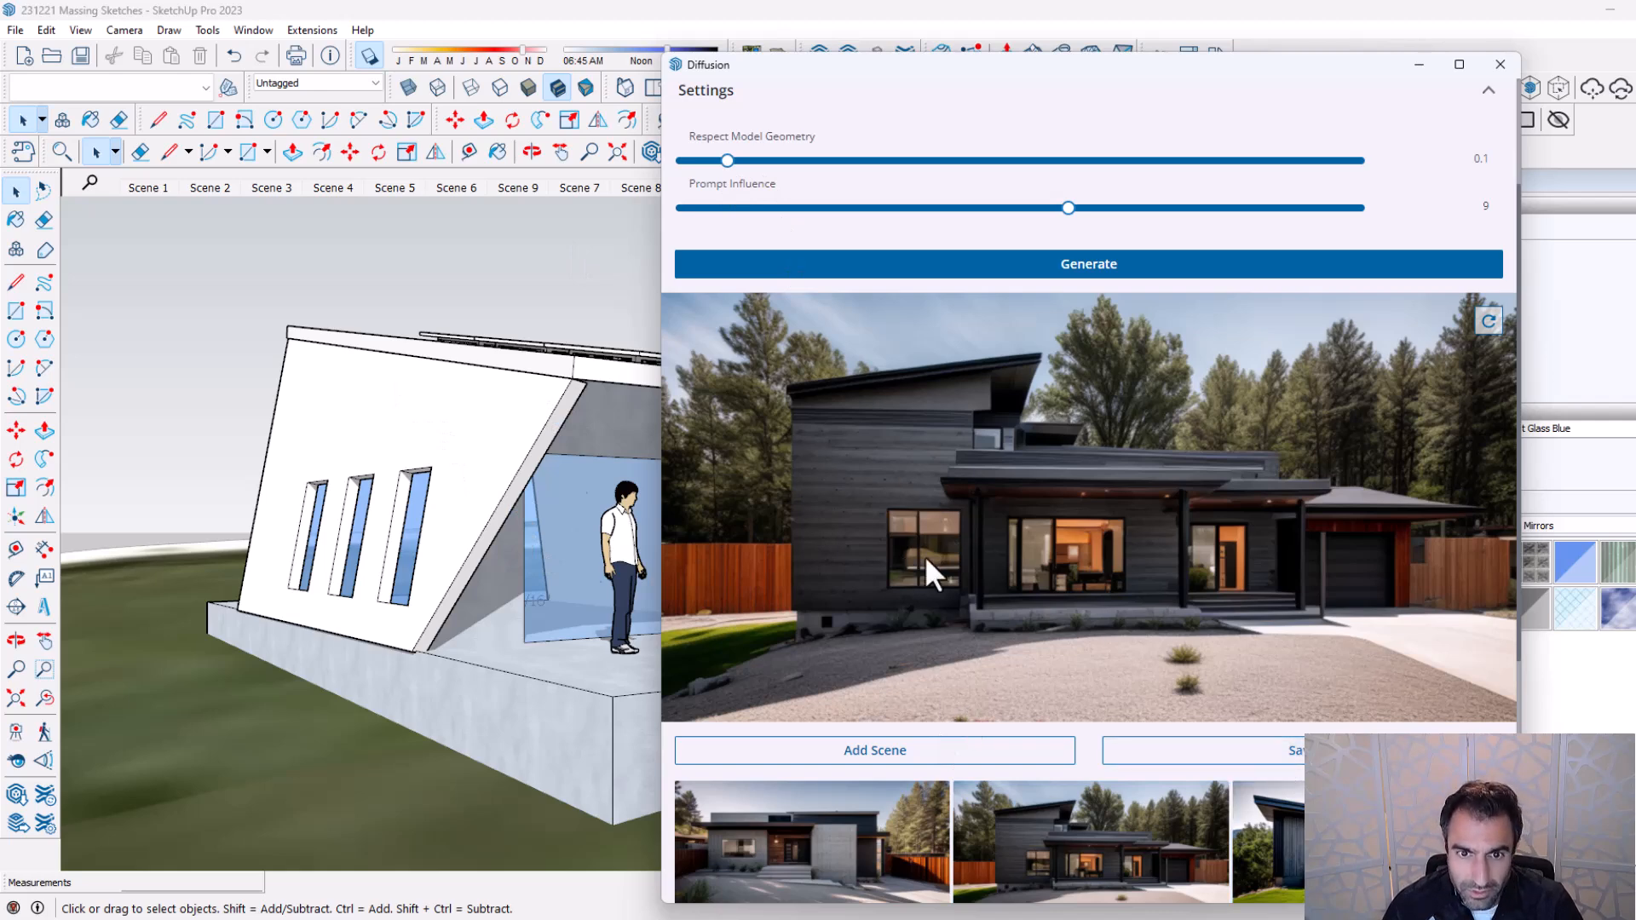
pyautogui.scroll(3, 927, 559)
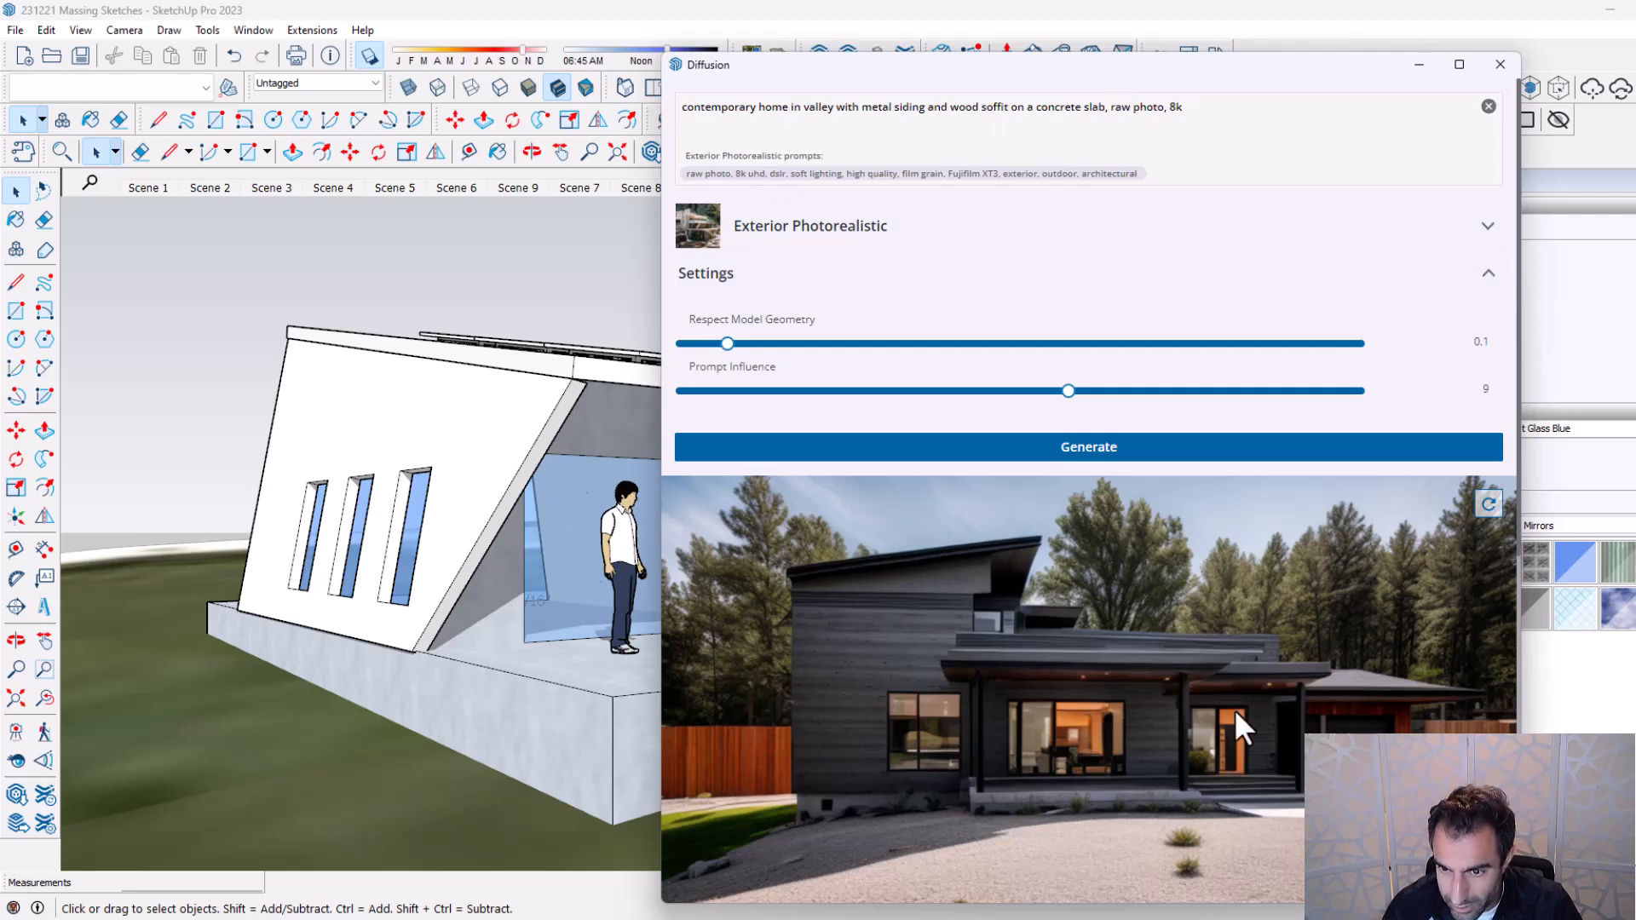
pyautogui.scroll(-3, 1204, 750)
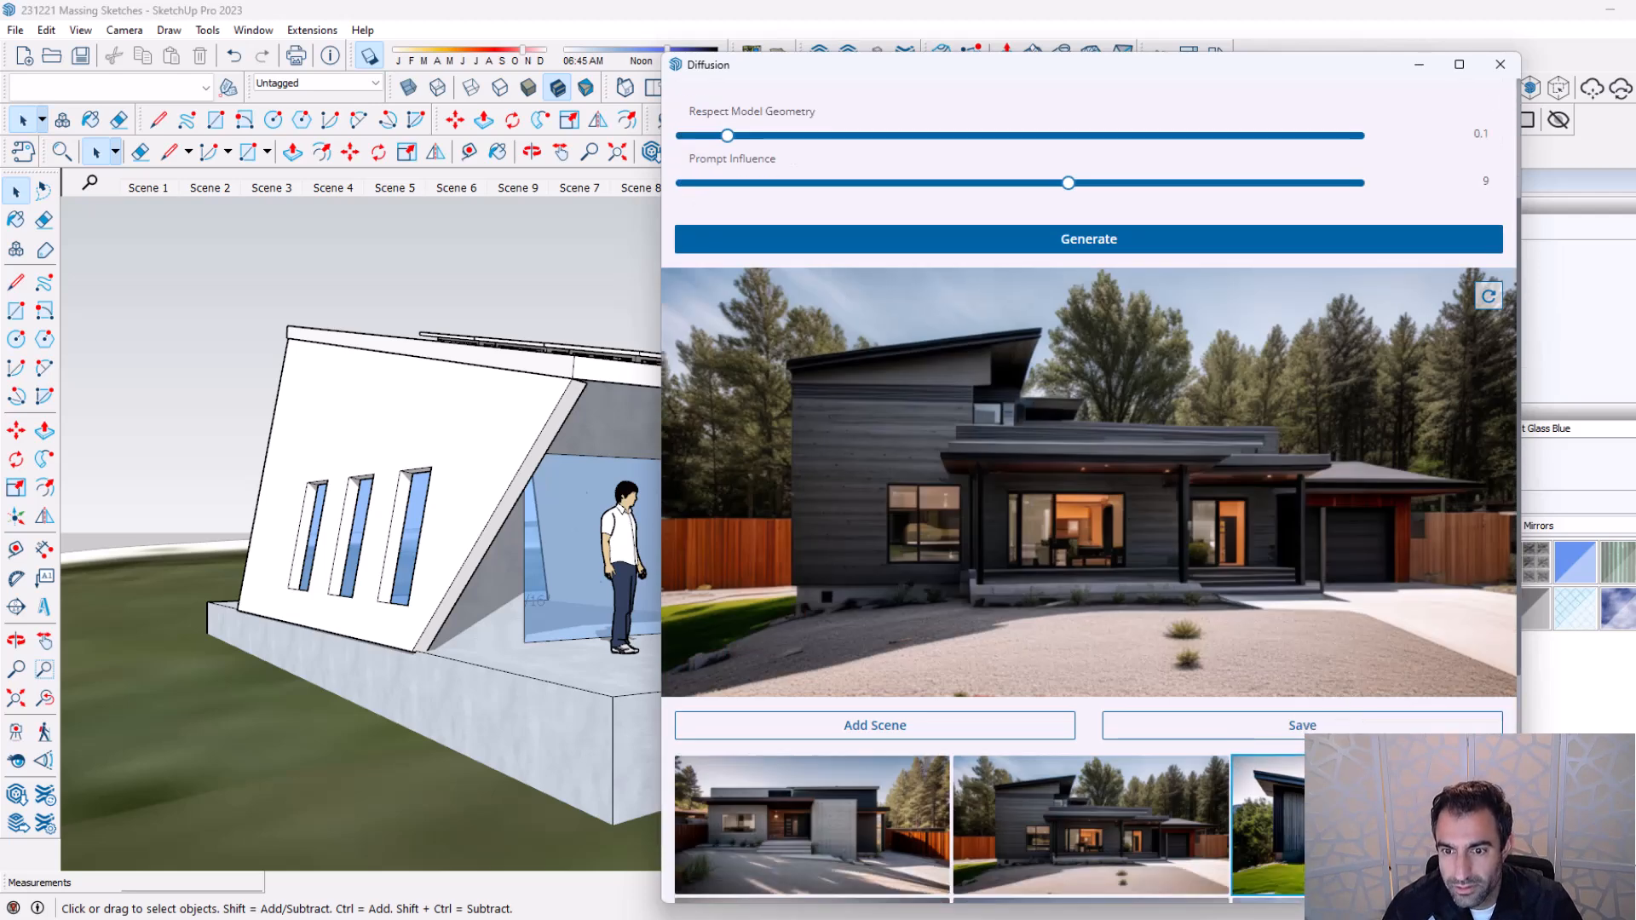
pyautogui.click(1268, 848)
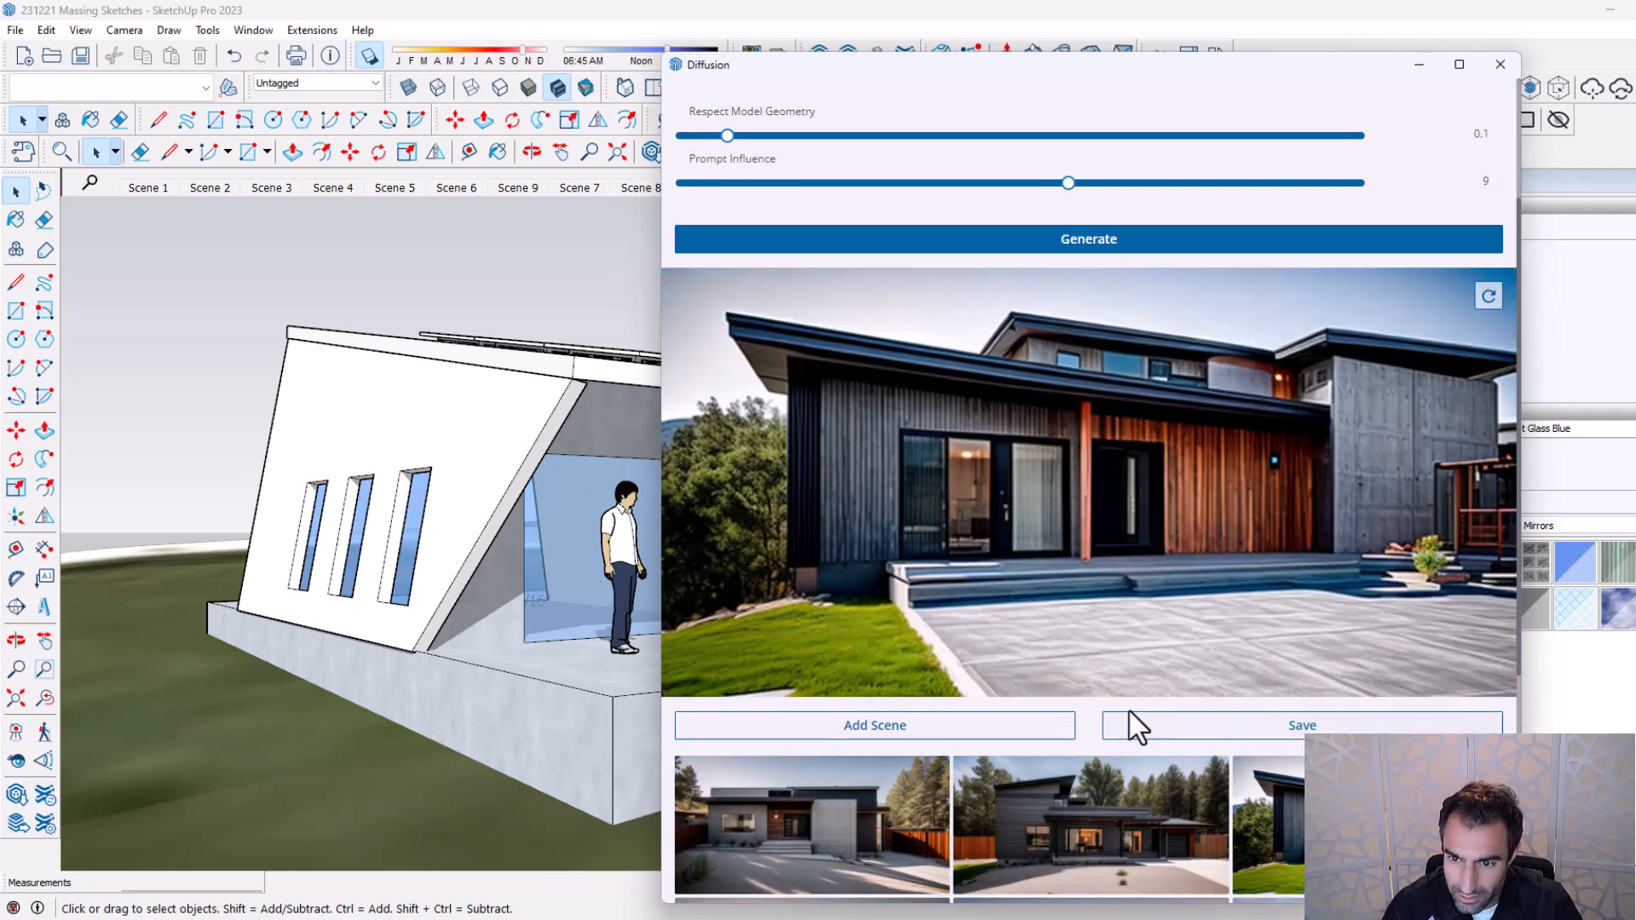
# Set Respect Model Geometry to 1.3 and Prompt Influence to 6, and generate new images.
pyautogui.scroll(3, 1136, 611)
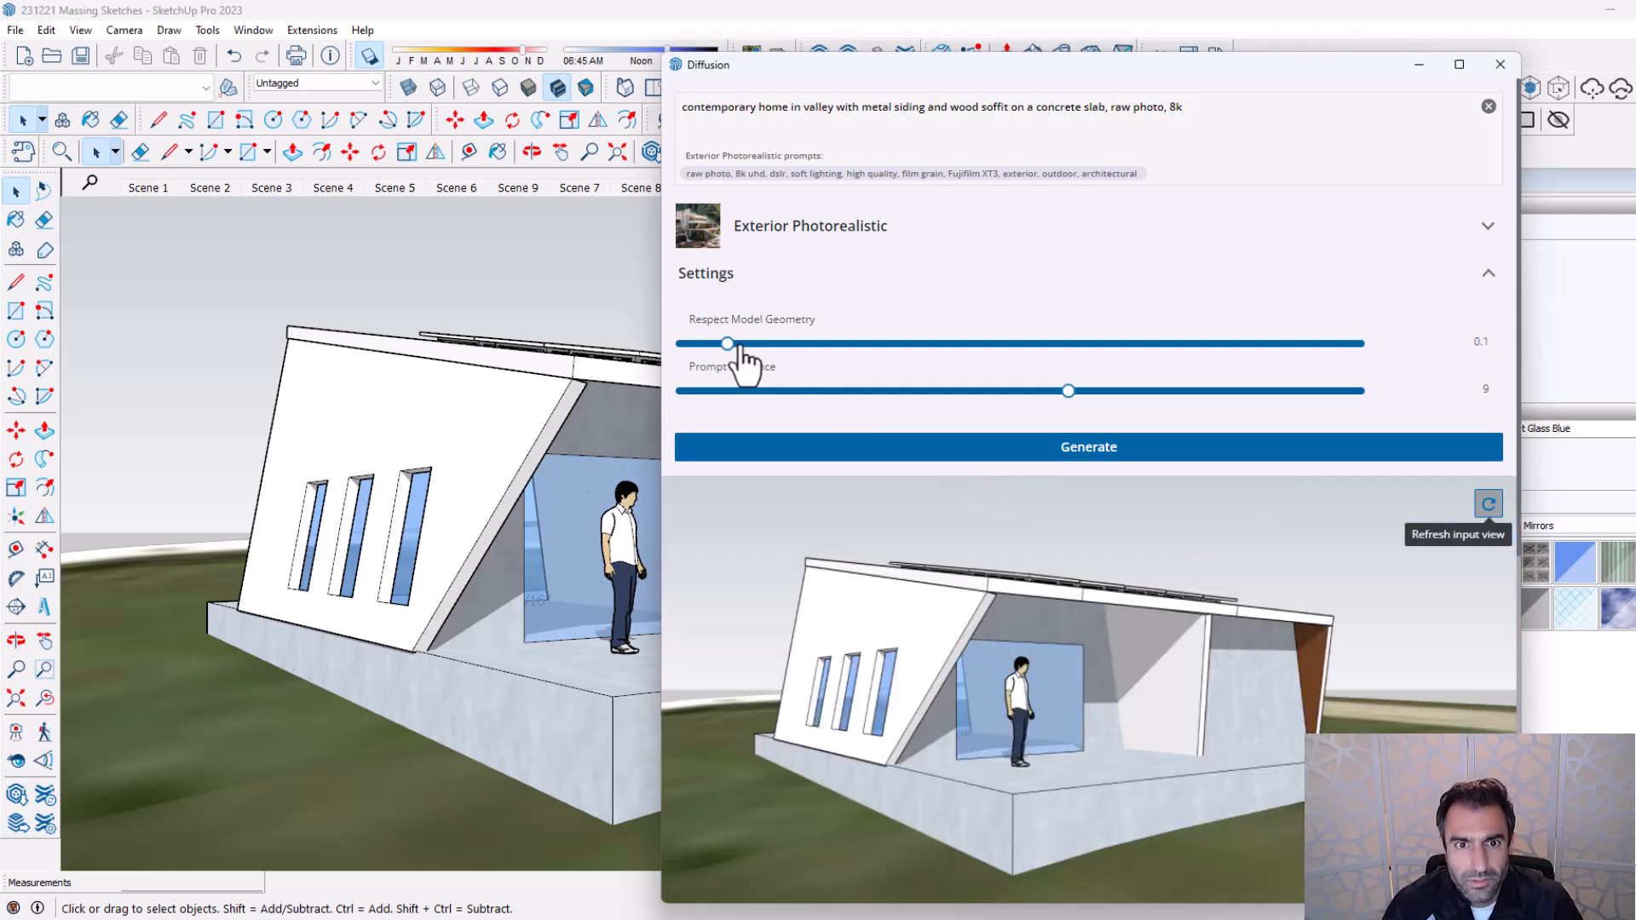
pyautogui.moveTo(727, 343); pyautogui.dragTo(1271, 350)
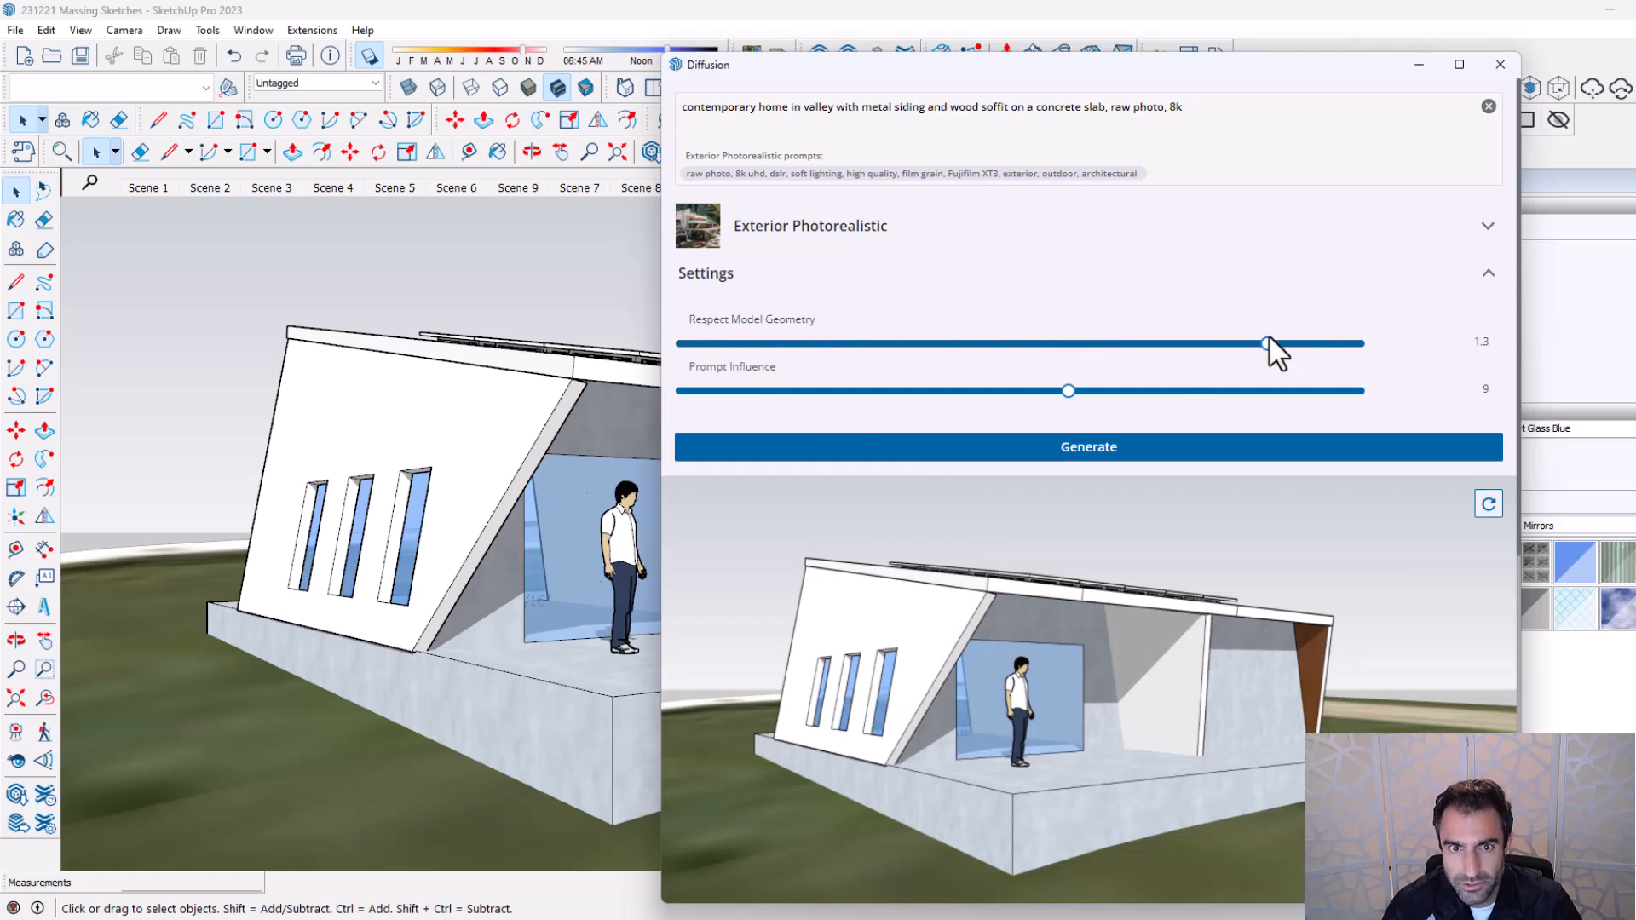
pyautogui.moveTo(1066, 394); pyautogui.dragTo(751, 388)
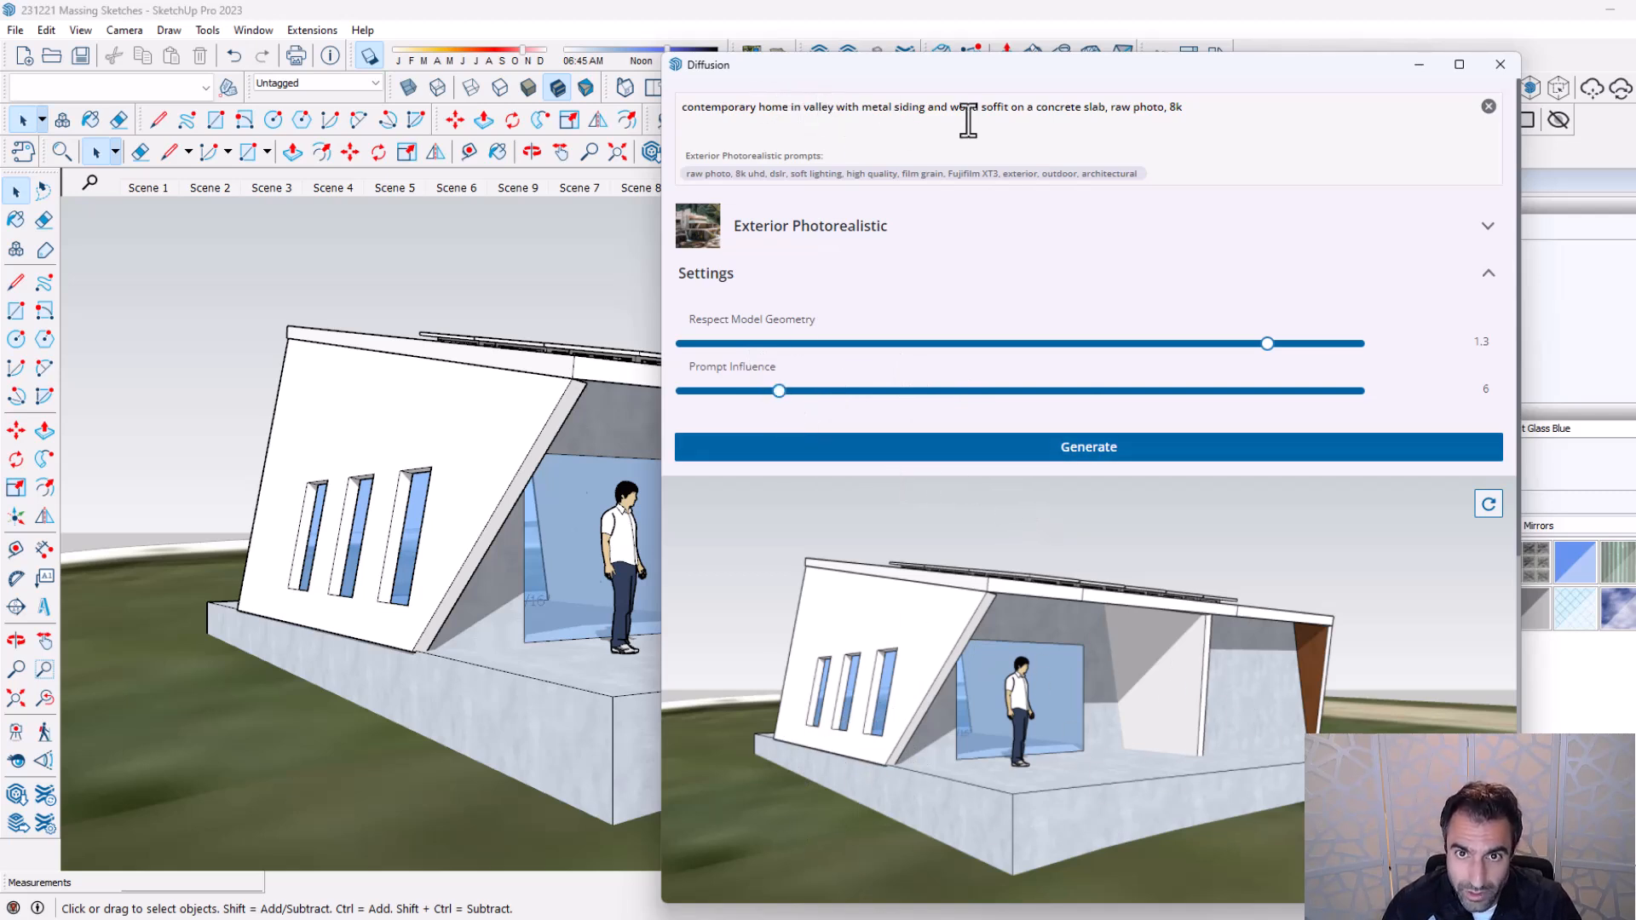
pyautogui.click(1123, 477)
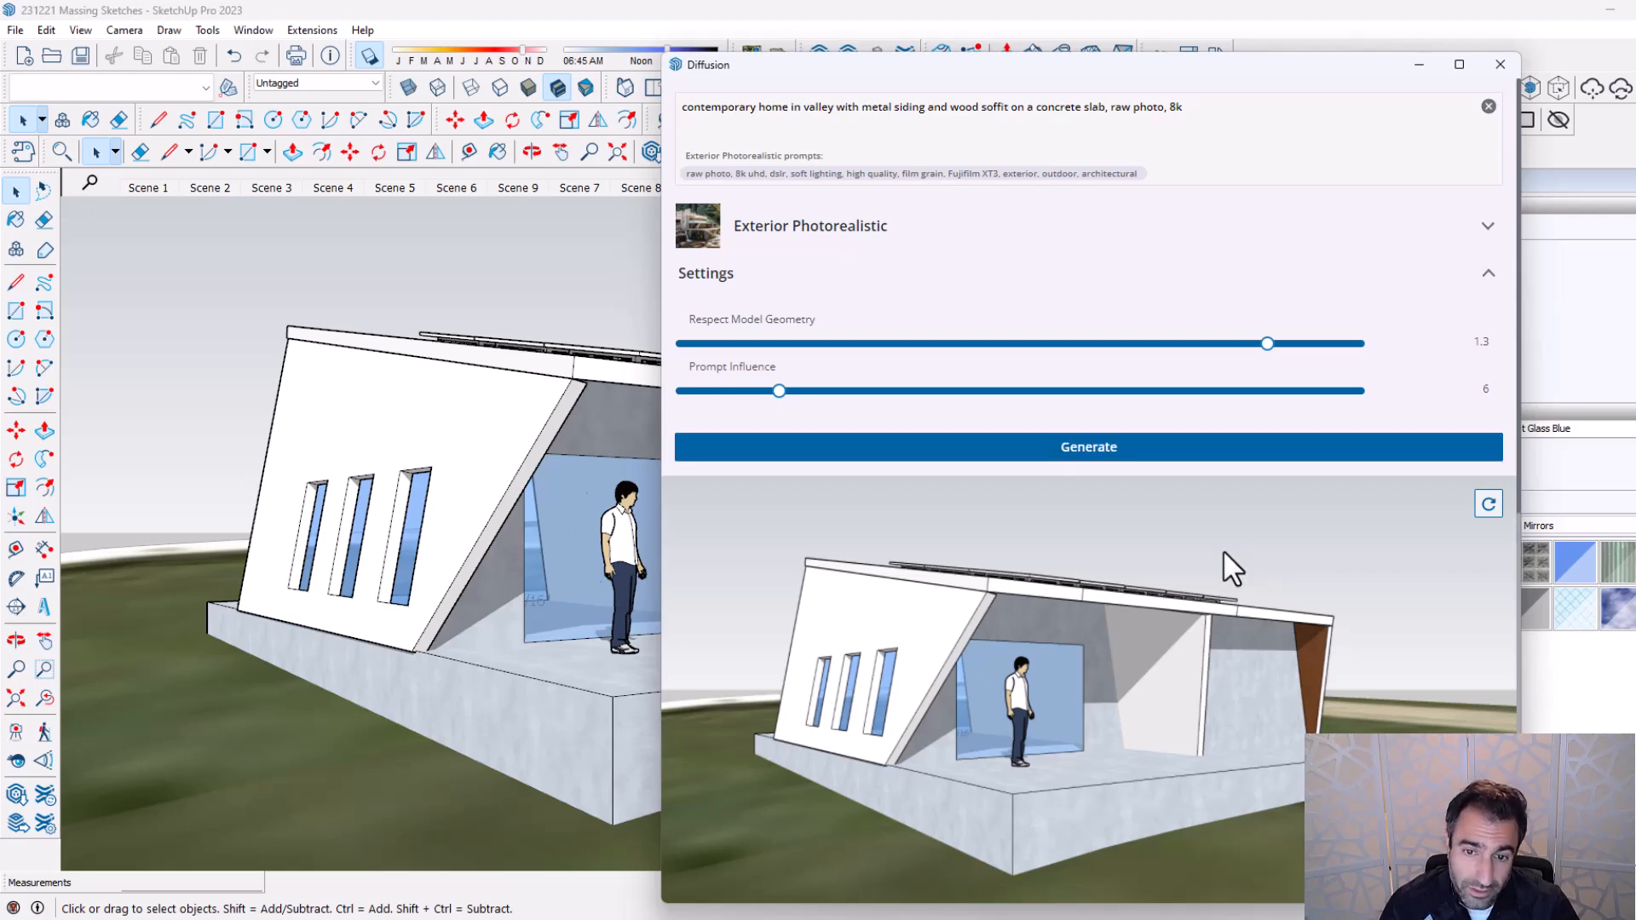
# Preview each of the three new images at full size and reposition the Diffusion window to compare them with the model.
pyautogui.scroll(-5, 1218, 556)
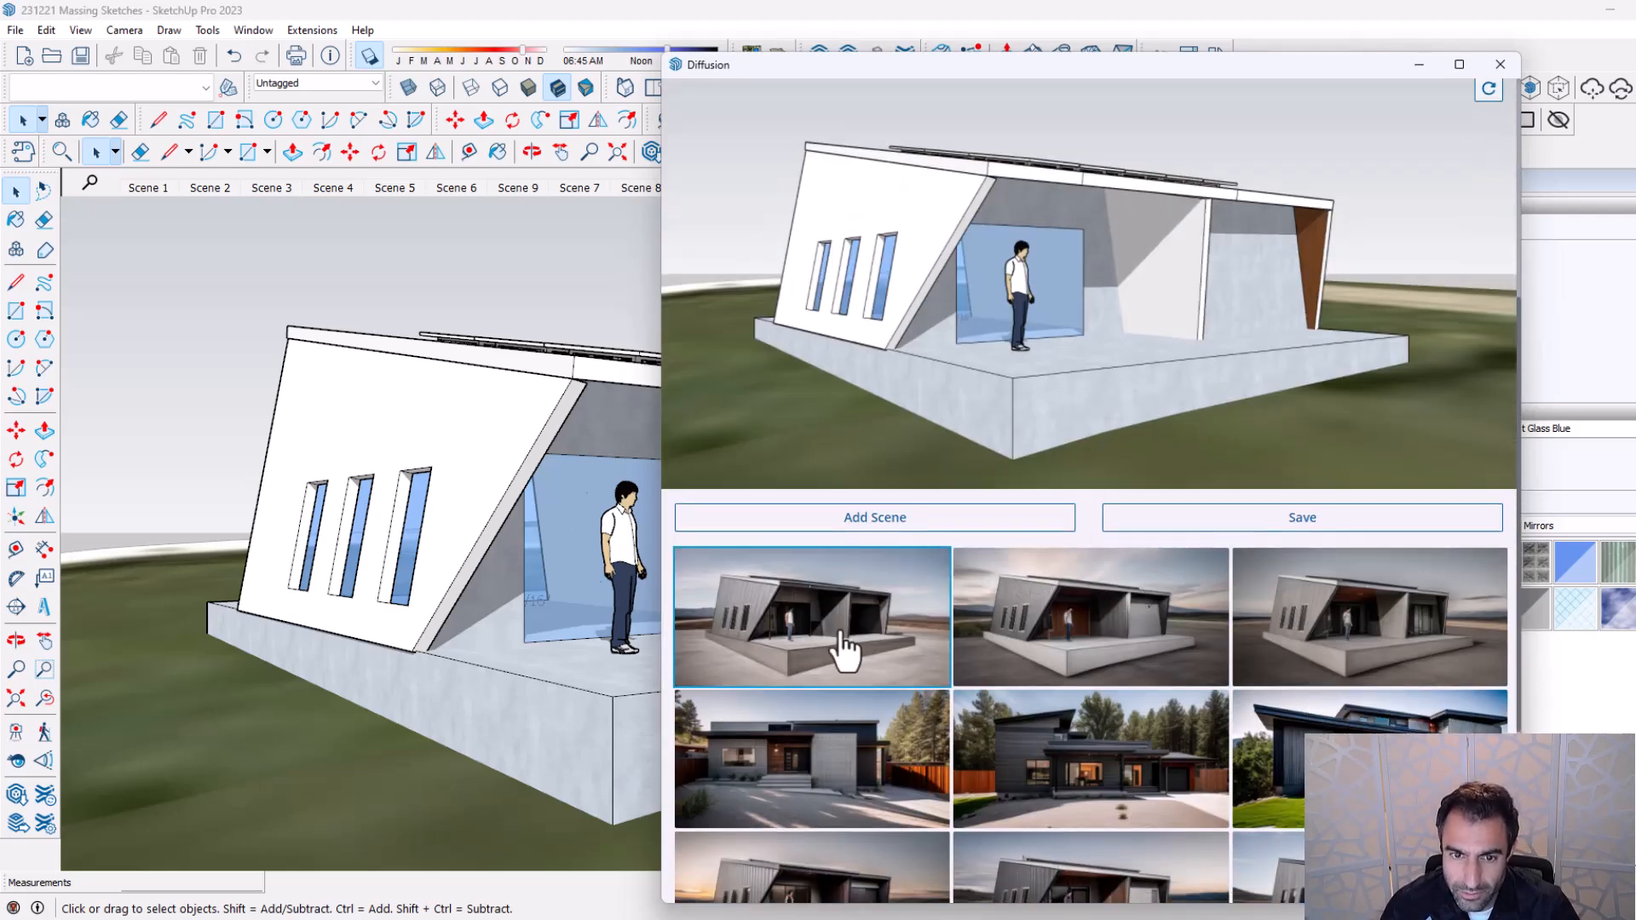
pyautogui.click(844, 648)
pyautogui.click(963, 656)
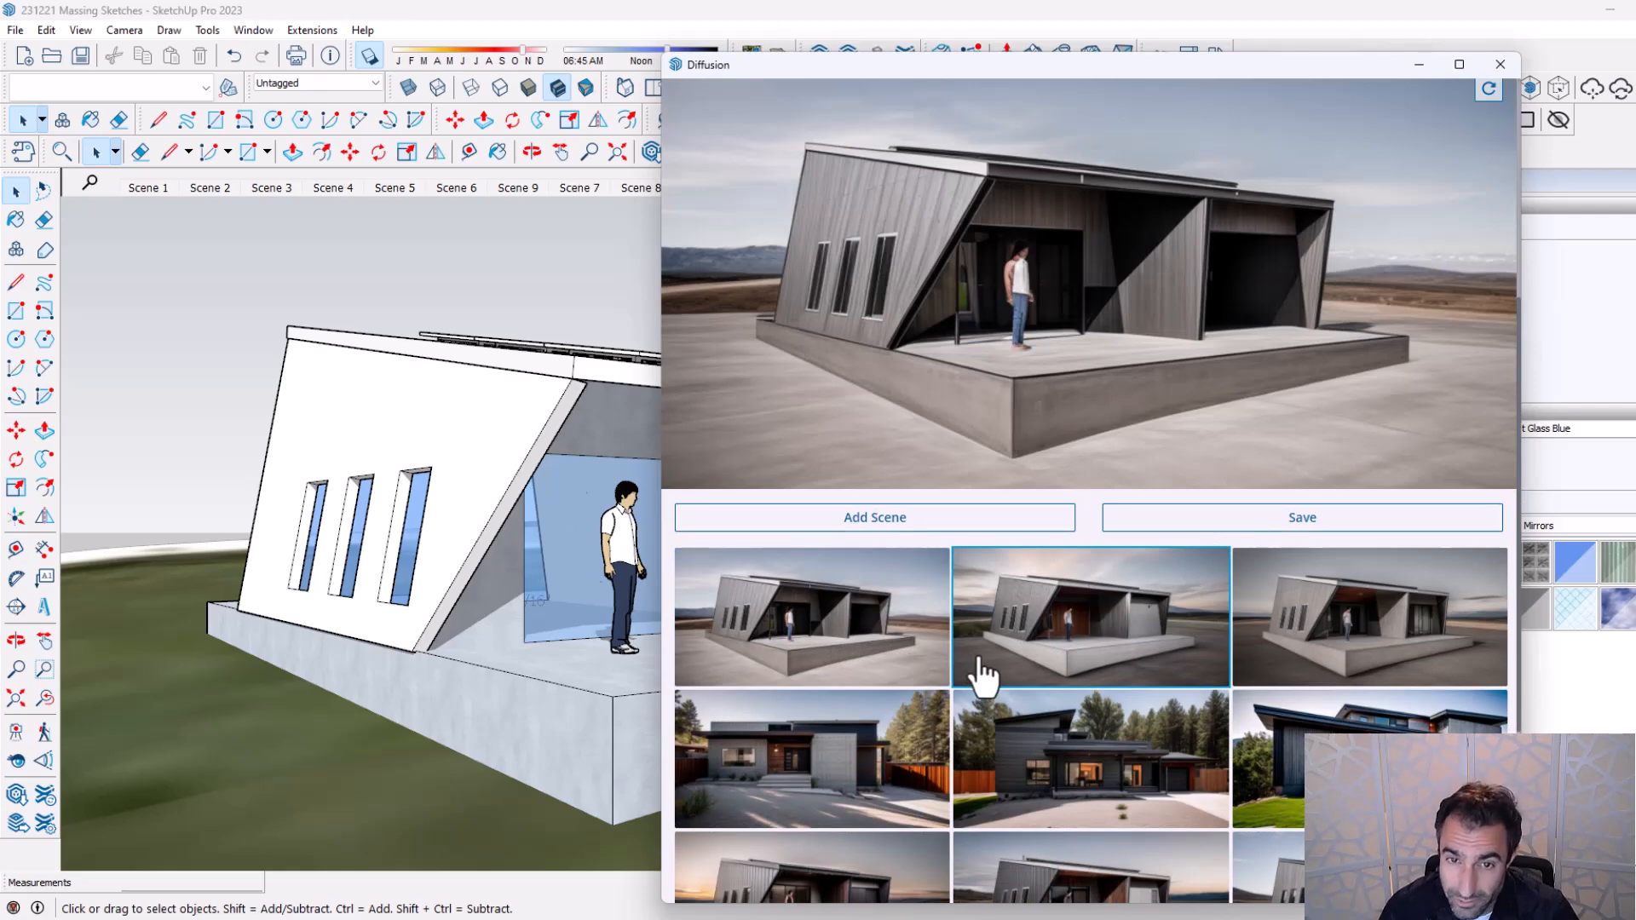
pyautogui.scroll(2, 984, 674)
pyautogui.scroll(1, 983, 675)
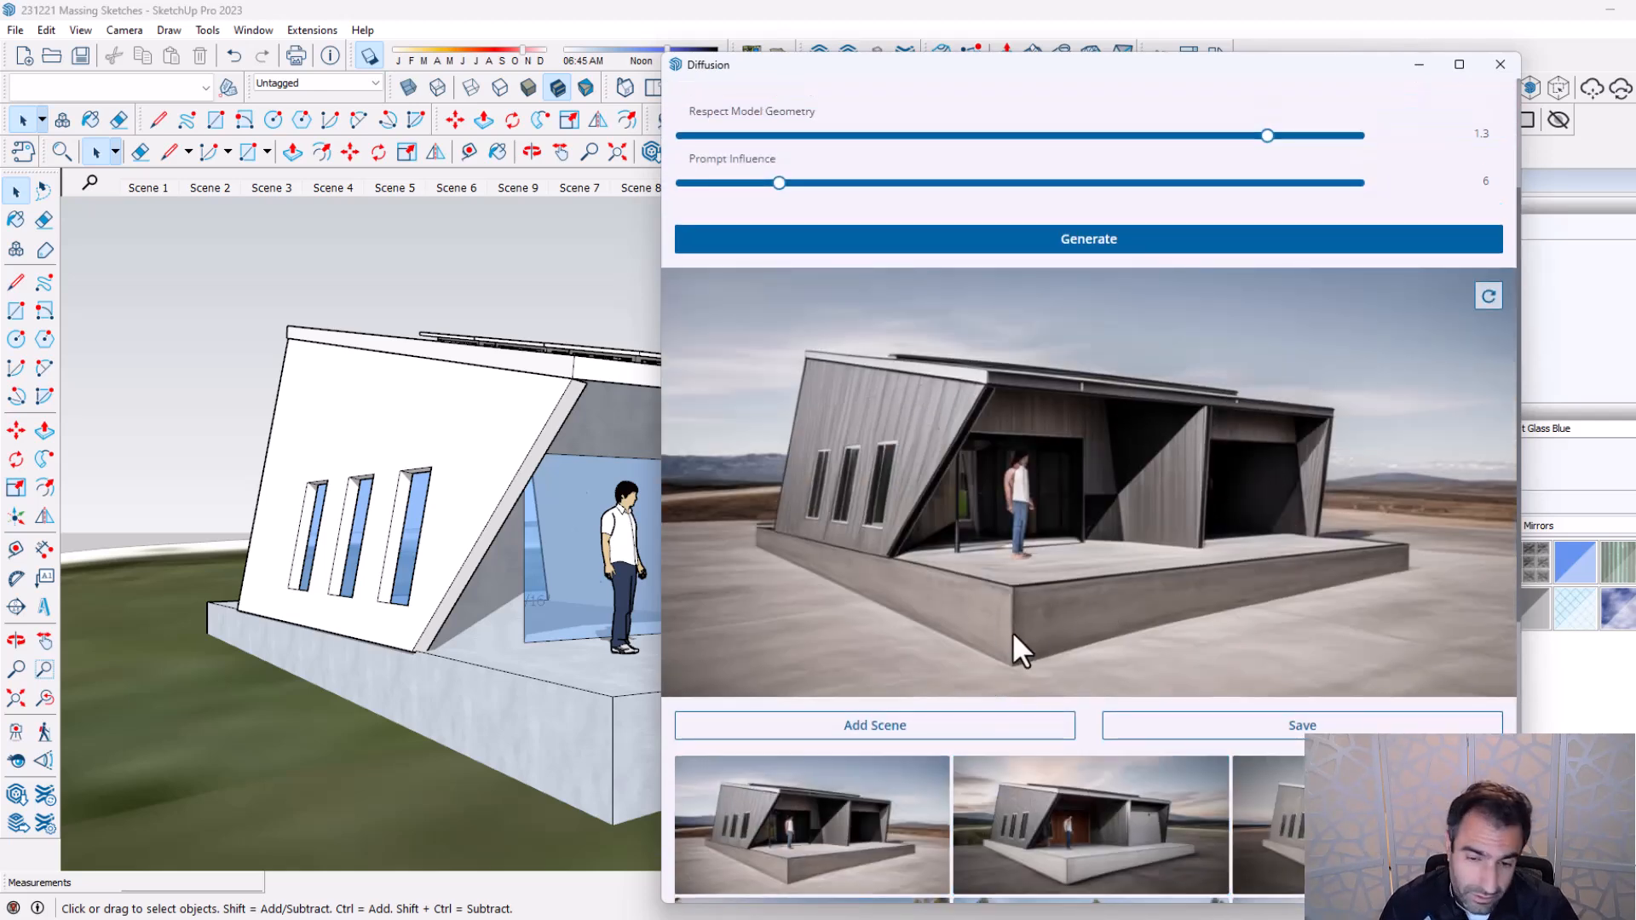
pyautogui.click(1004, 818)
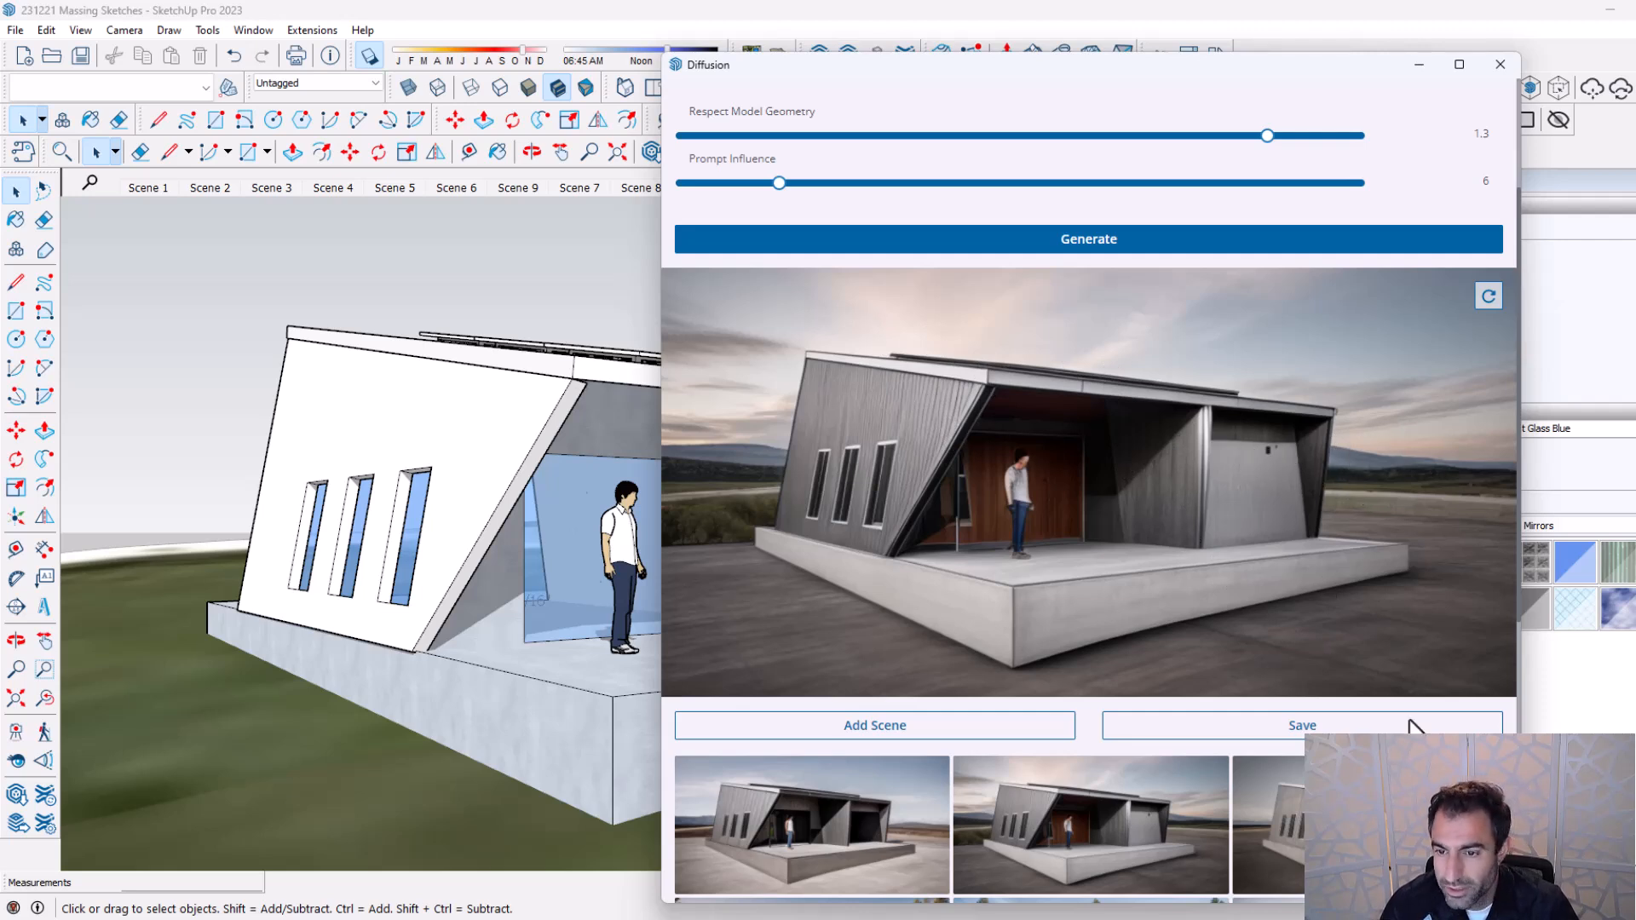
pyautogui.click(1372, 818)
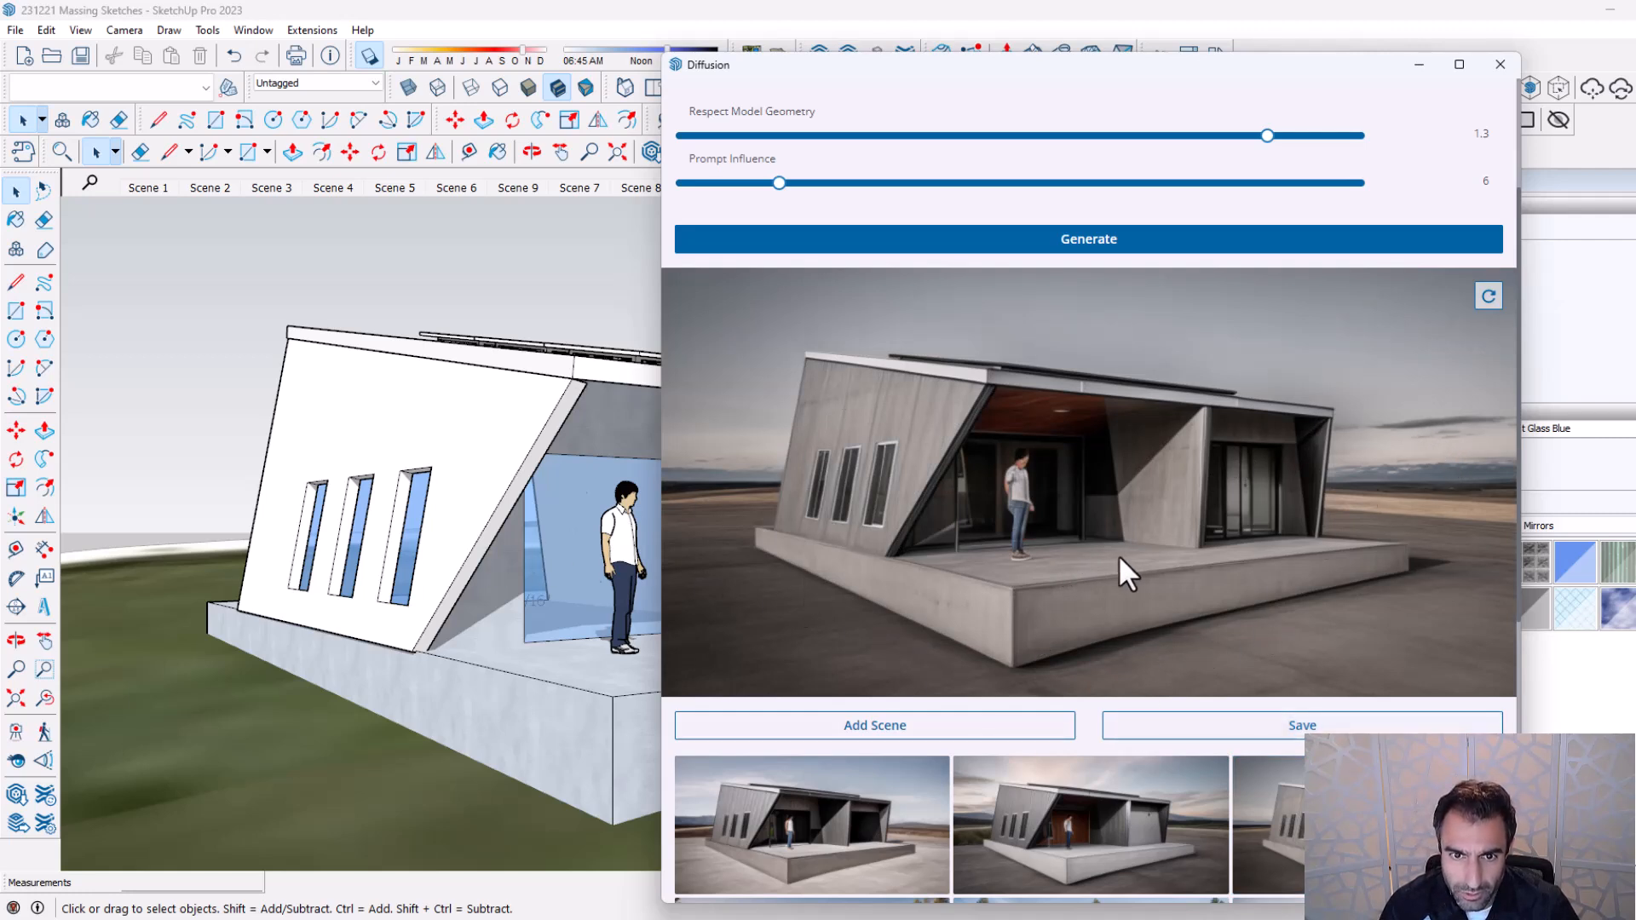
pyautogui.click(1133, 833)
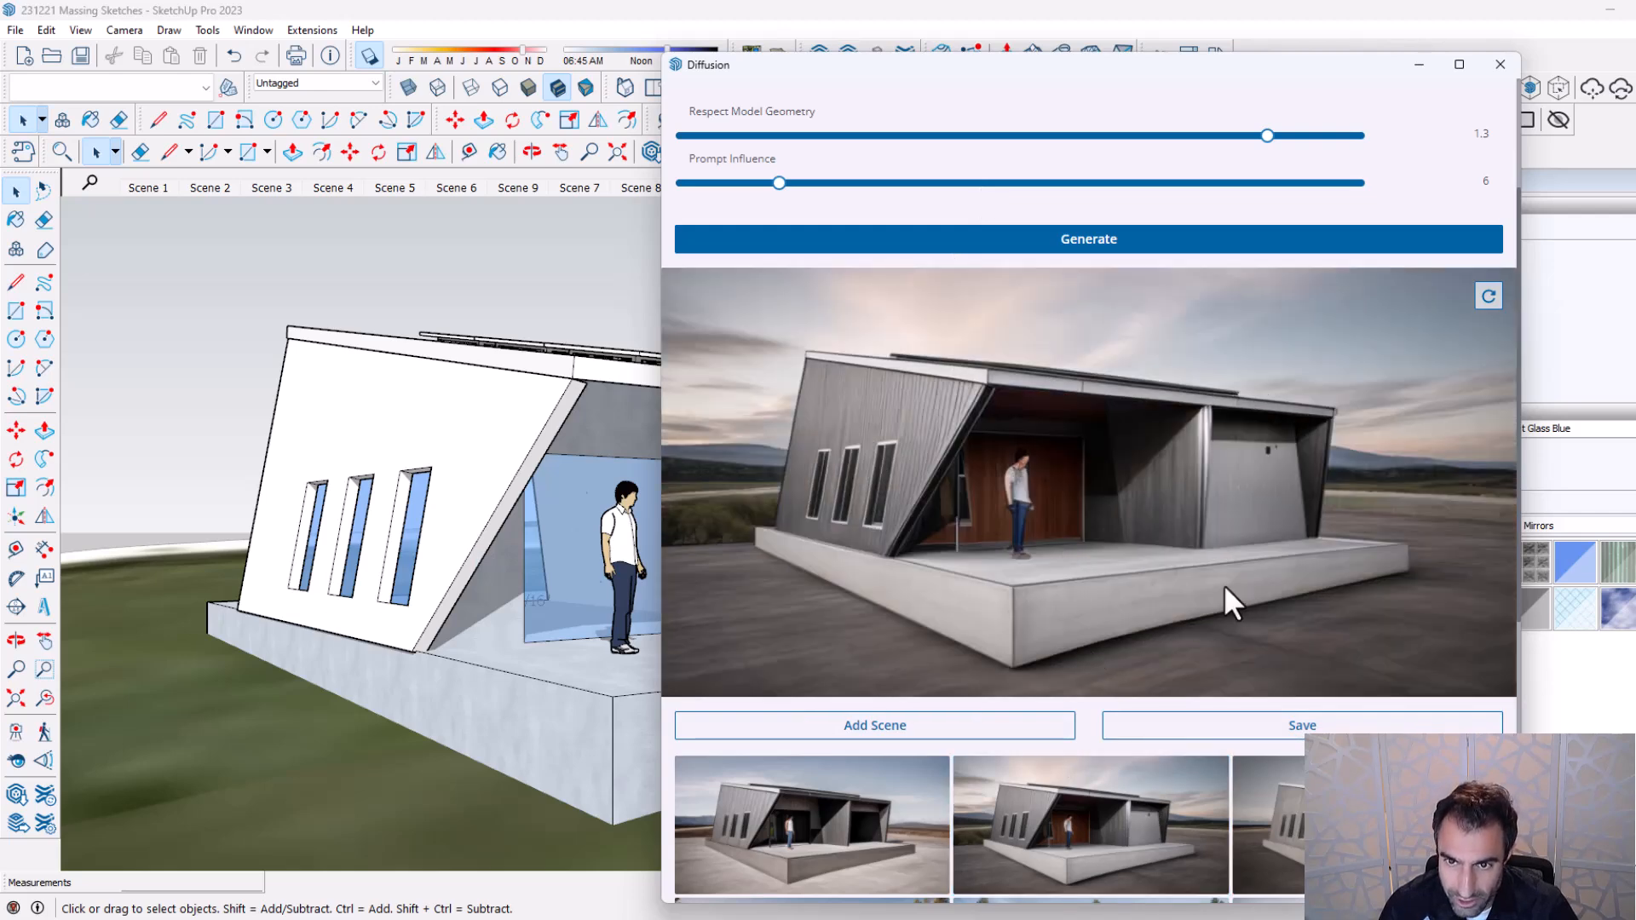
pyautogui.click(865, 869)
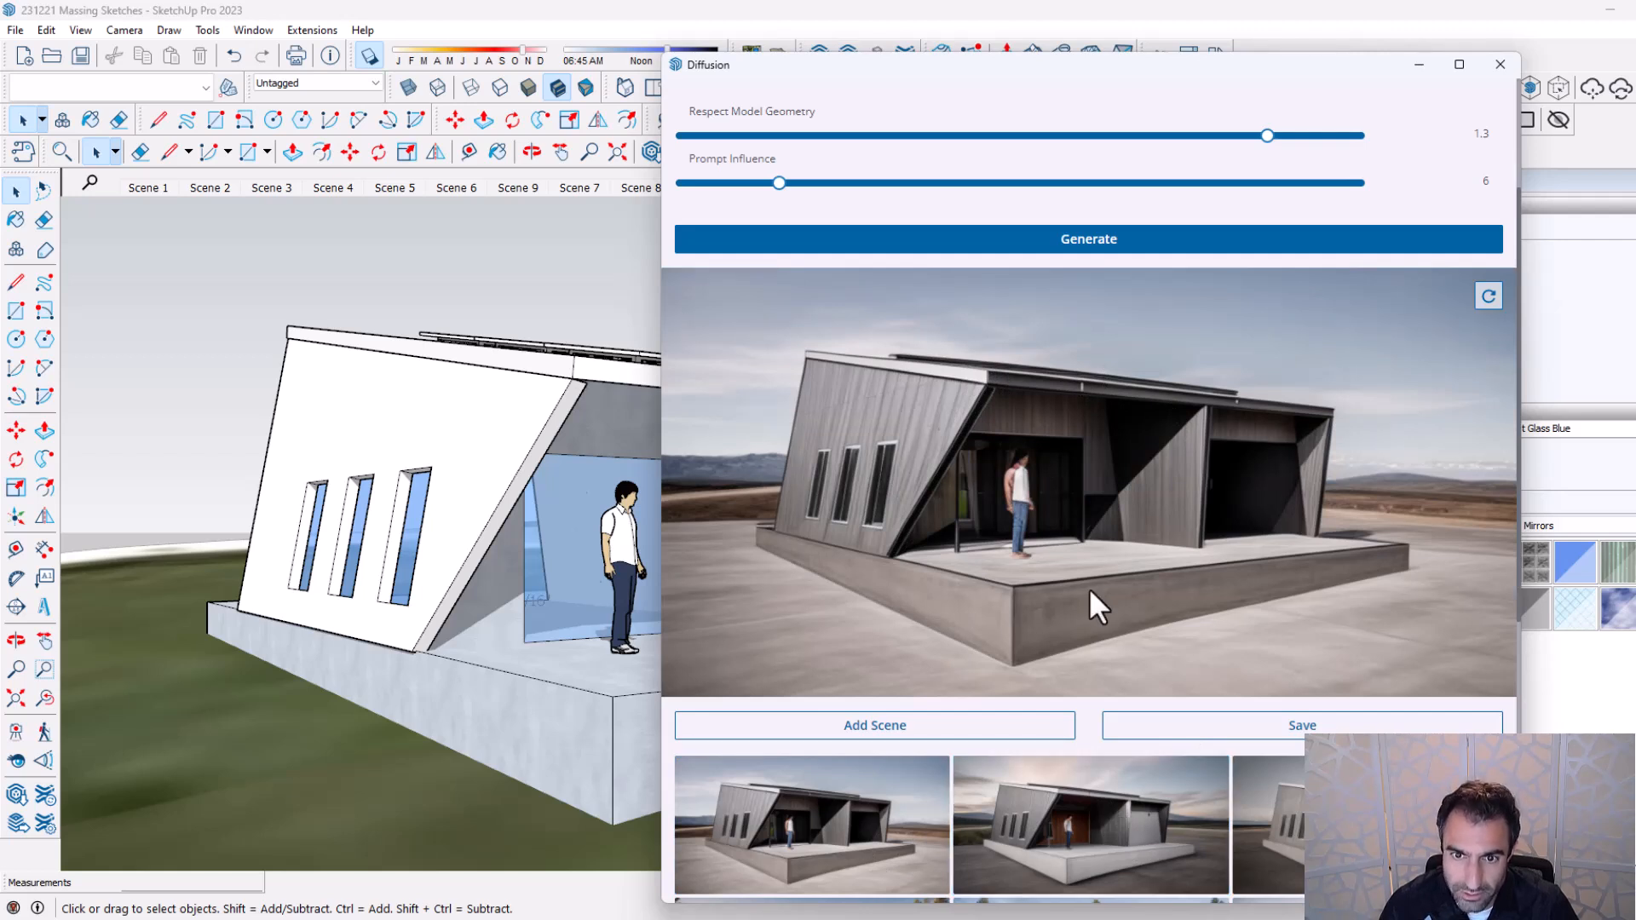
pyautogui.moveTo(875, 83); pyautogui.dragTo(1060, 94)
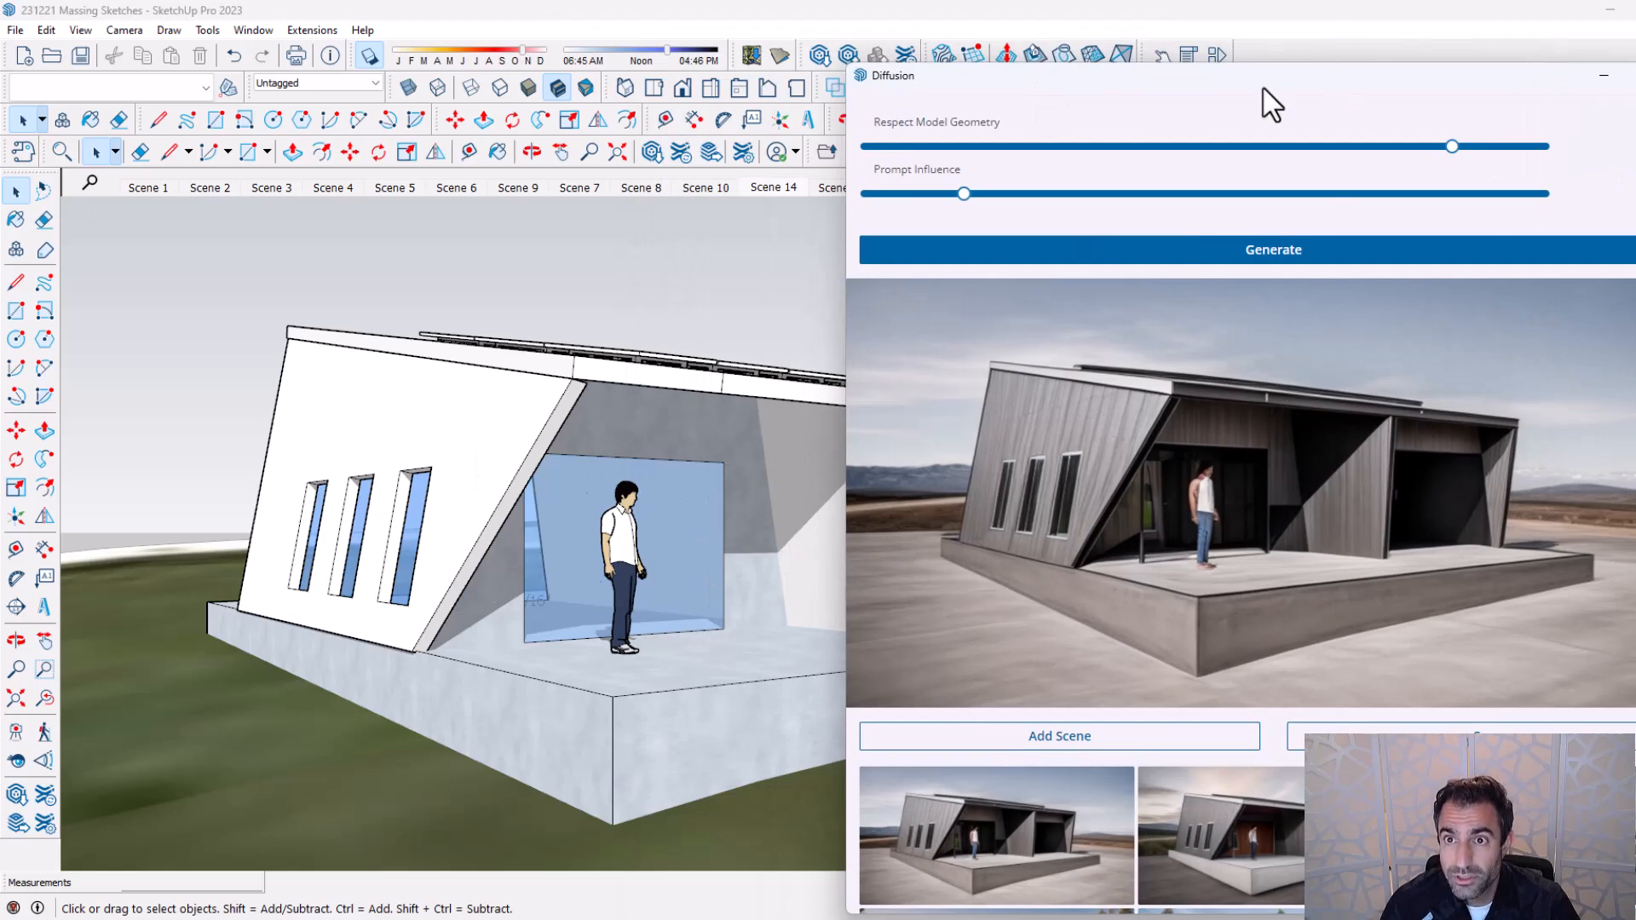
pyautogui.moveTo(1258, 103); pyautogui.dragTo(1098, 135)
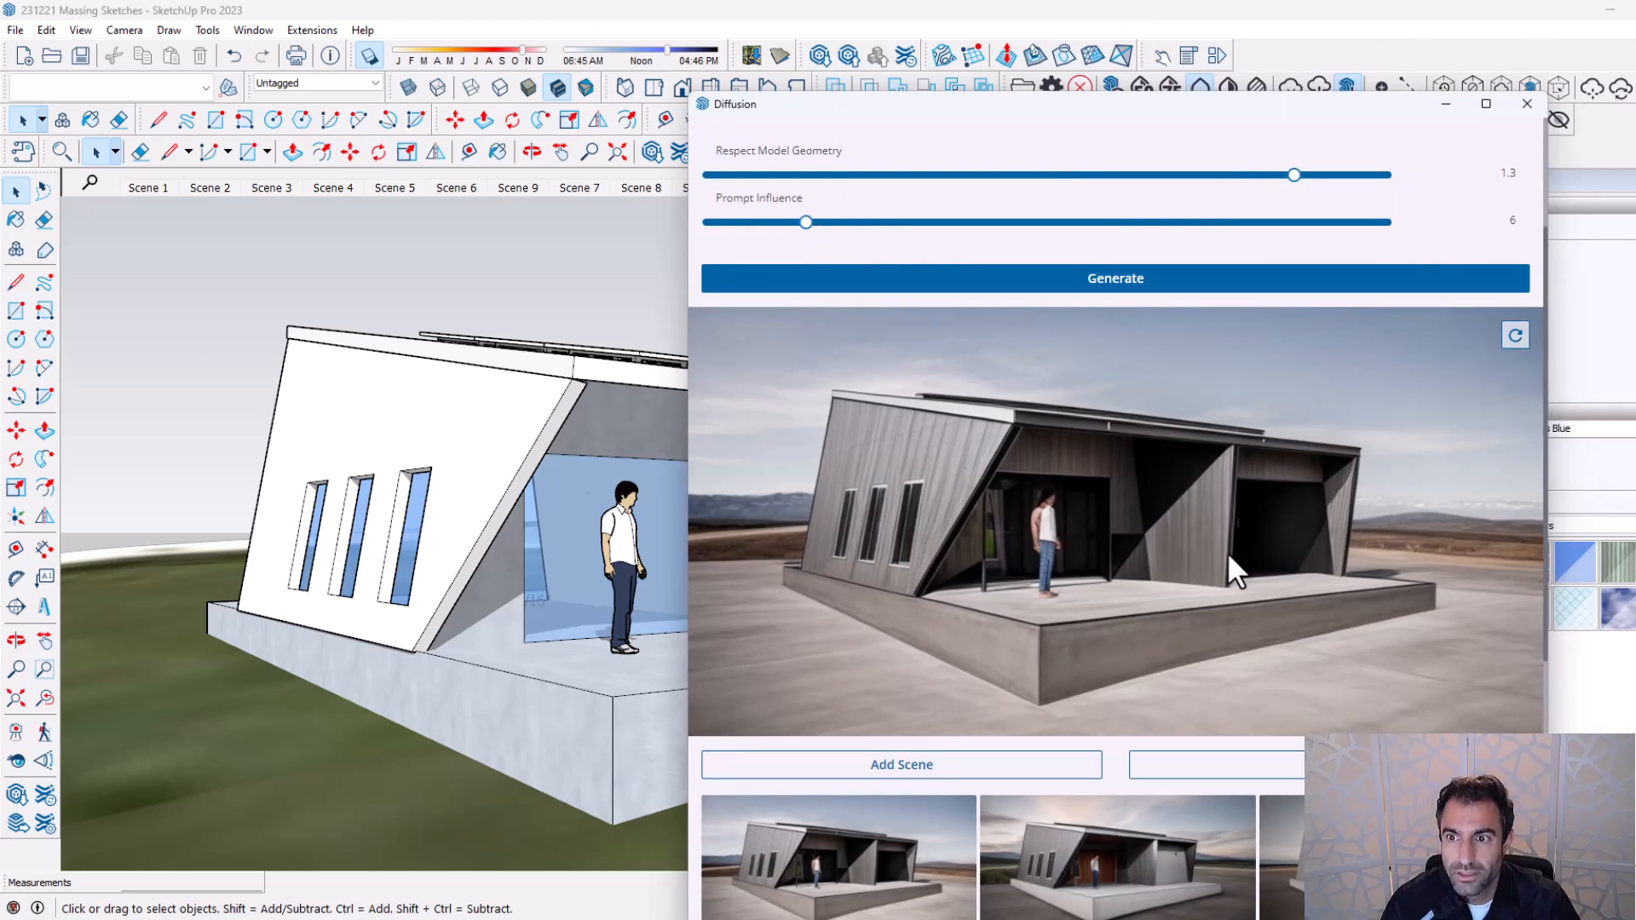
# Refresh the input view and switch the rendering style from Exterior Photorealistic to Illustration.
pyautogui.click(1515, 335)
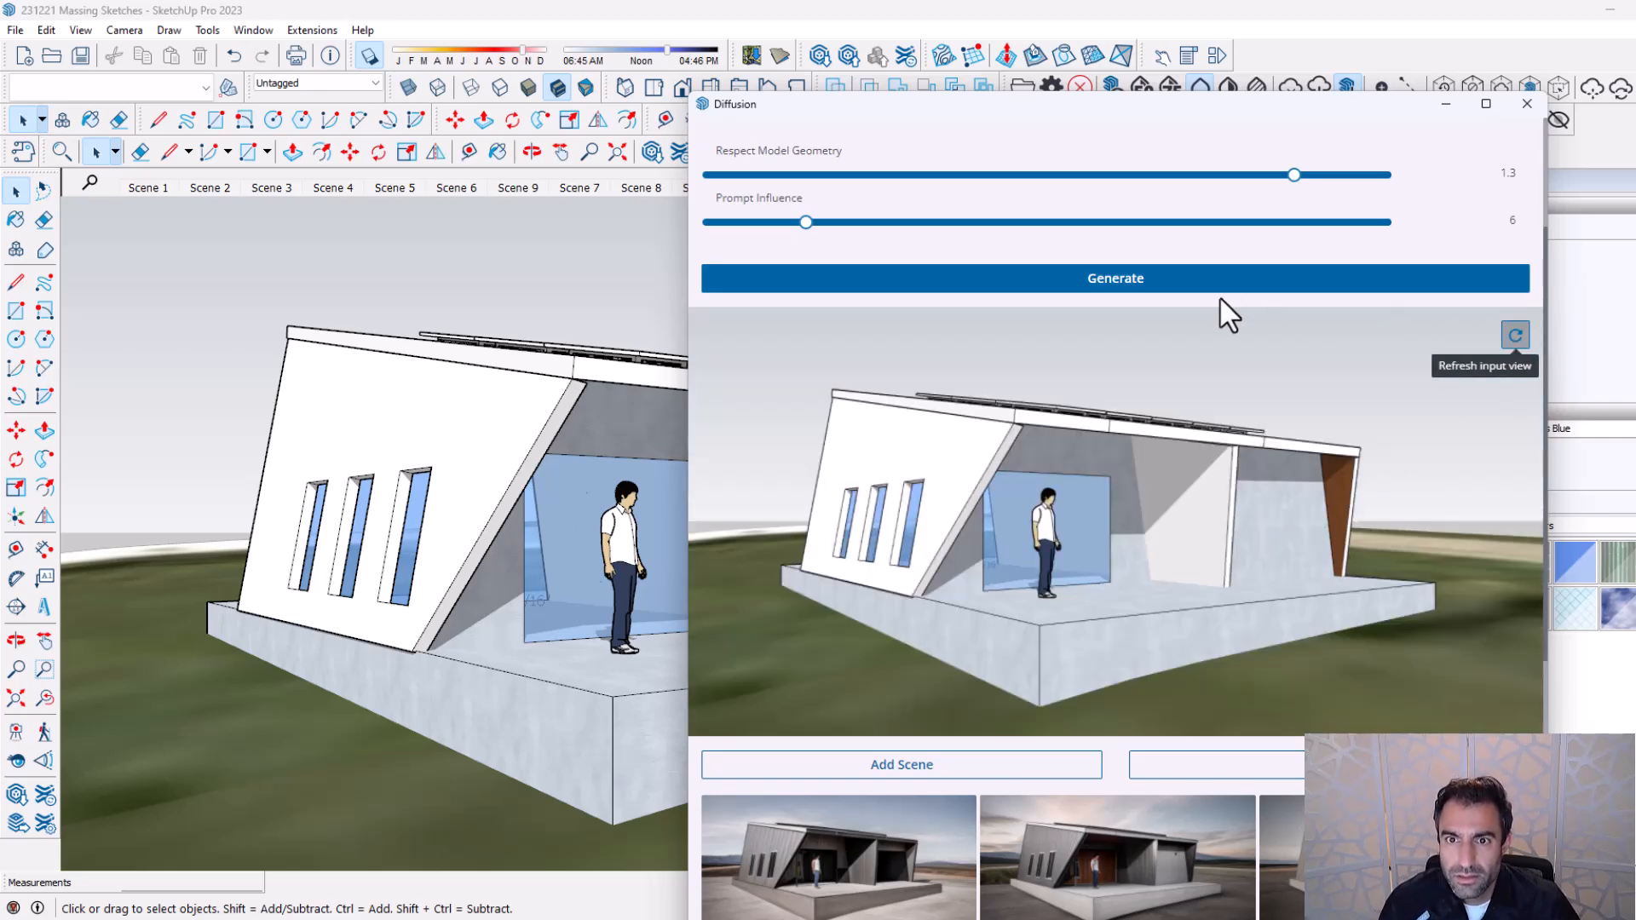
pyautogui.scroll(3, 1023, 460)
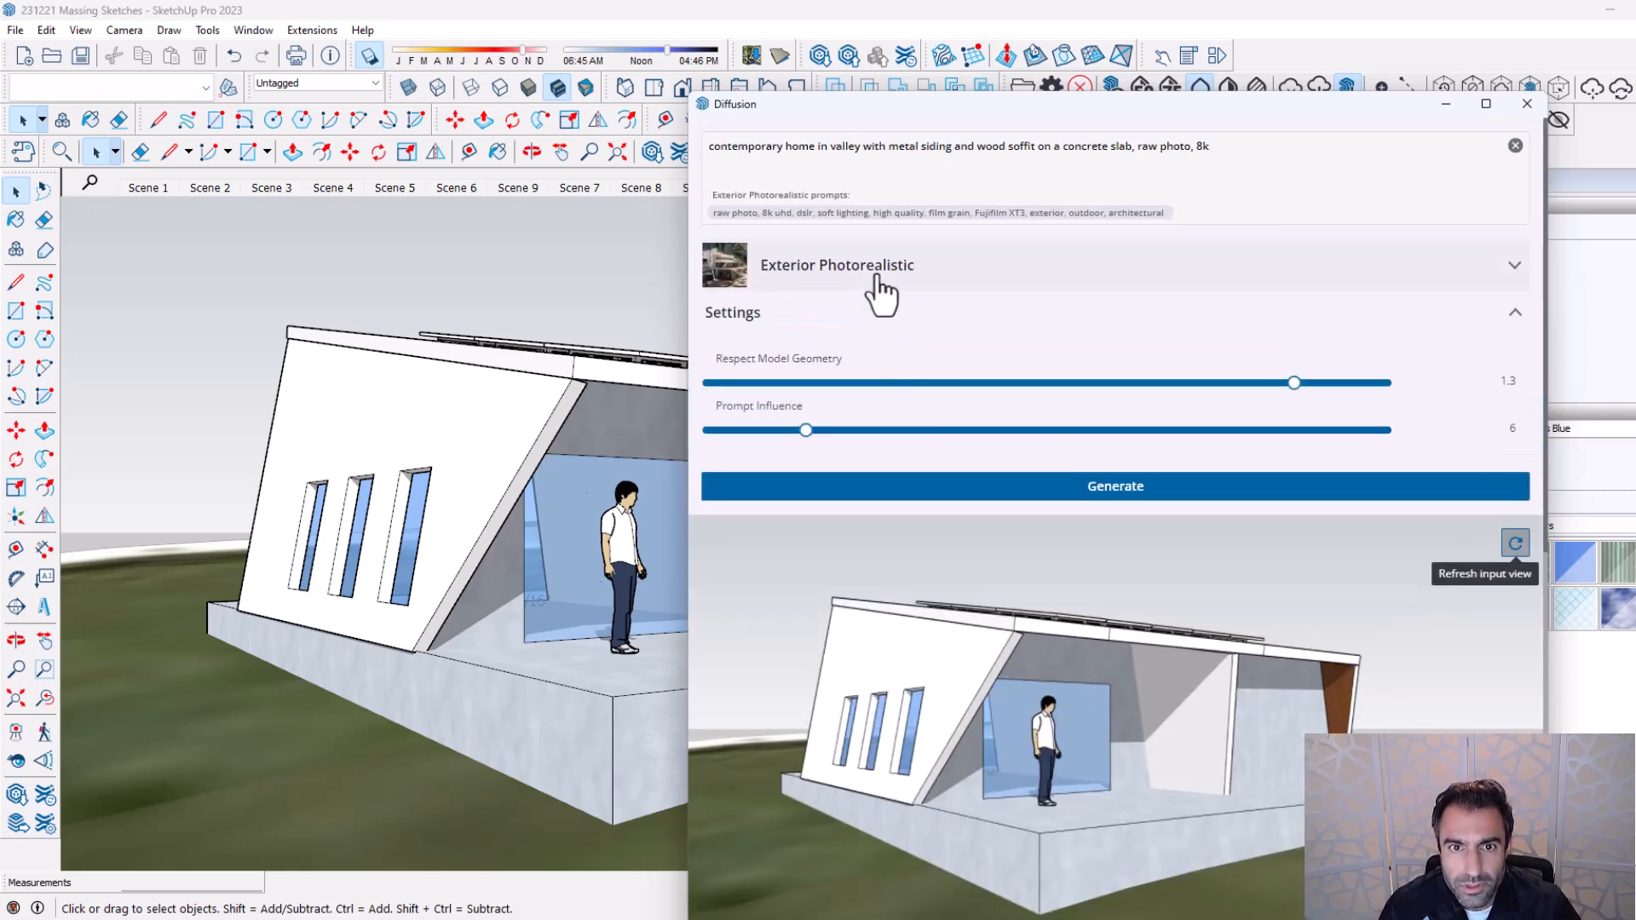
pyautogui.click(883, 292)
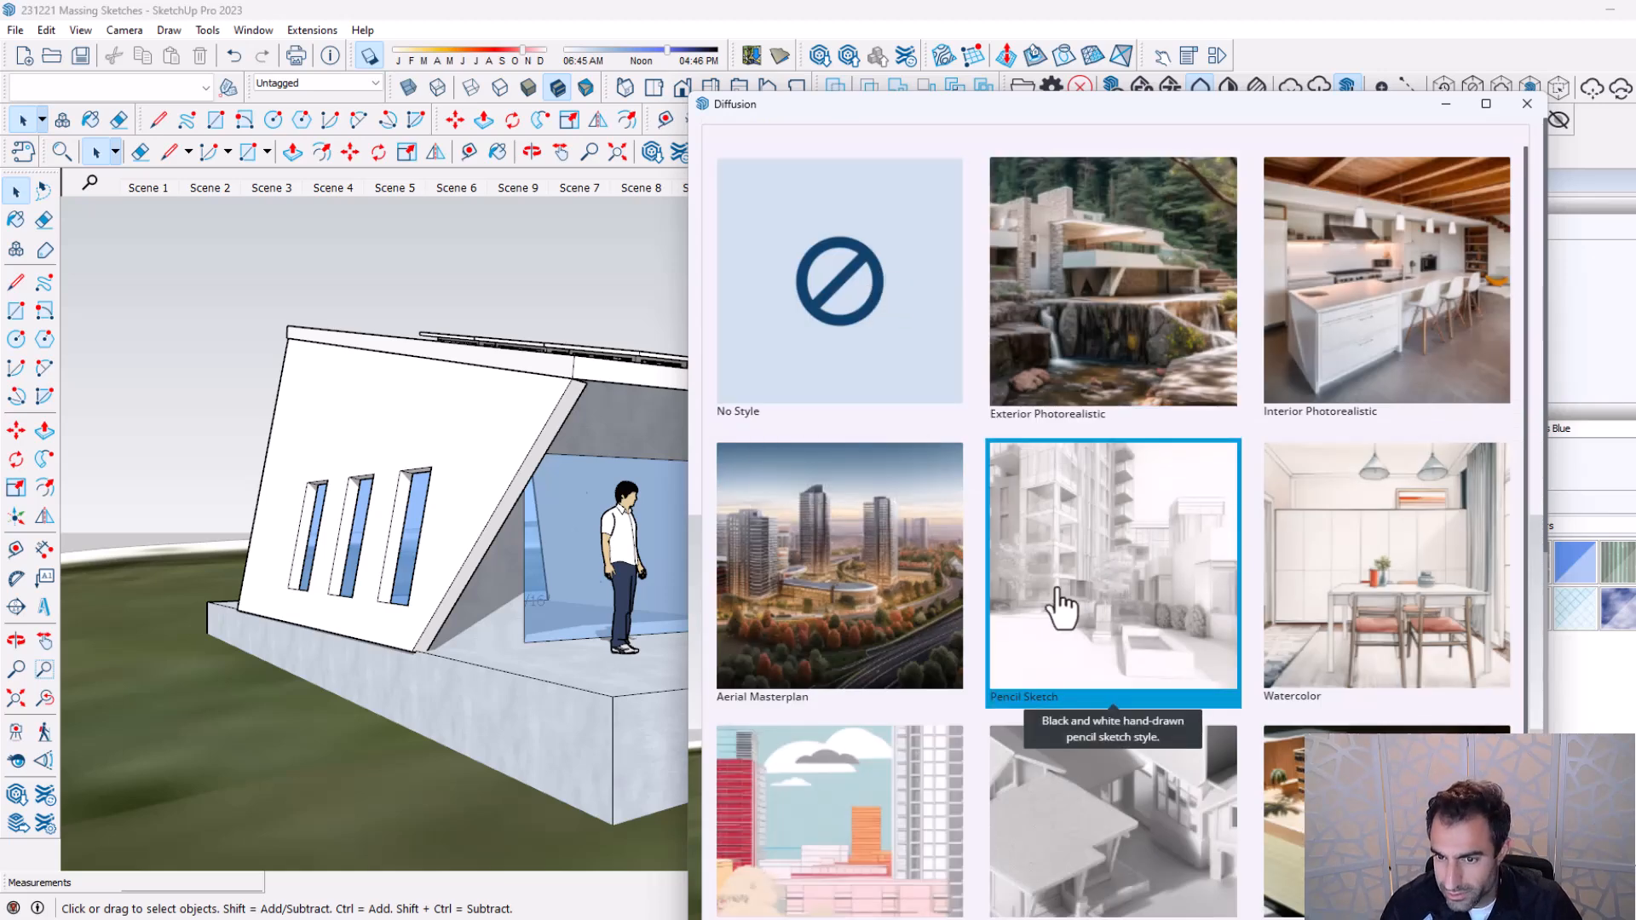
pyautogui.scroll(-1, 814, 607)
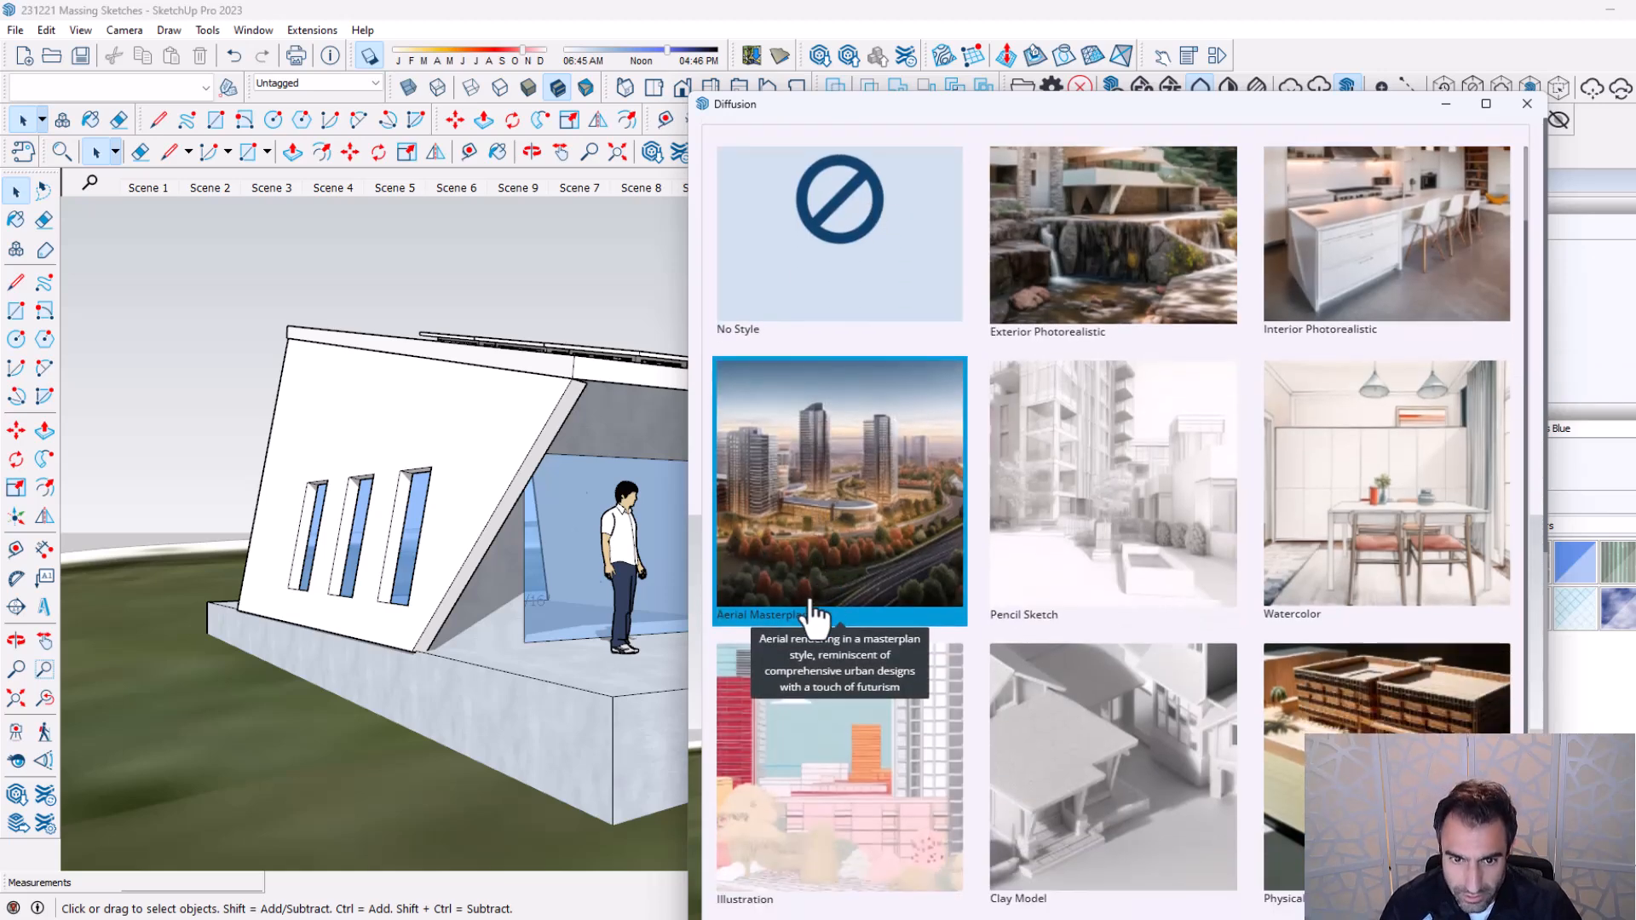
pyautogui.click(871, 794)
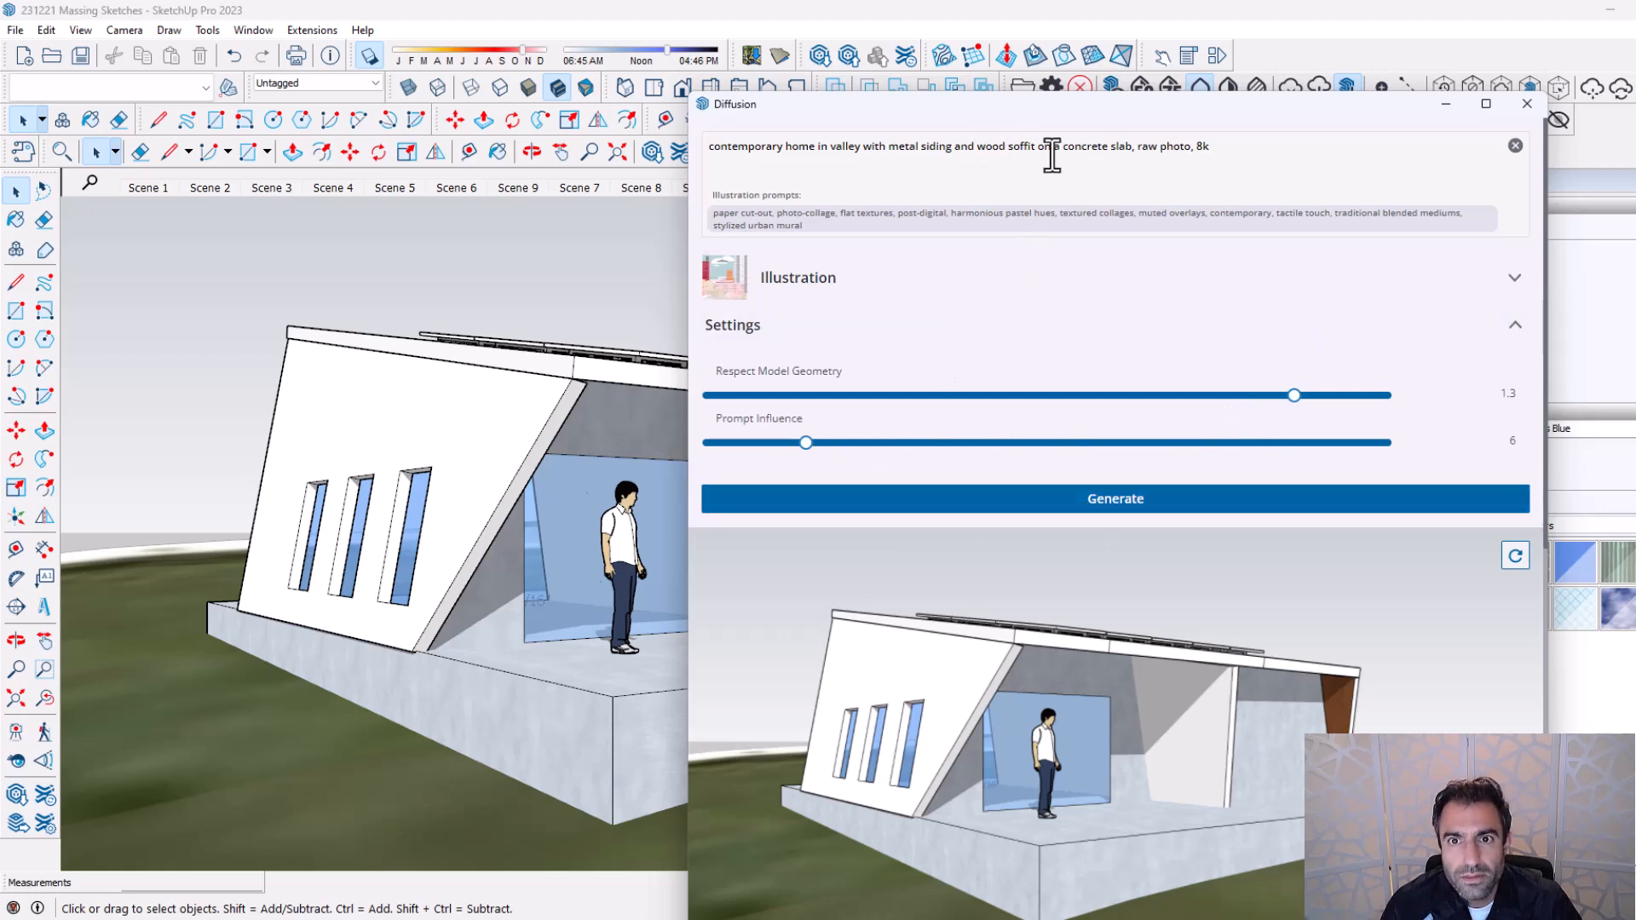
# Append ", paper cut out, flat textures" to the end of the prompt and generate Illustration-style images.
pyautogui.click(1139, 148)
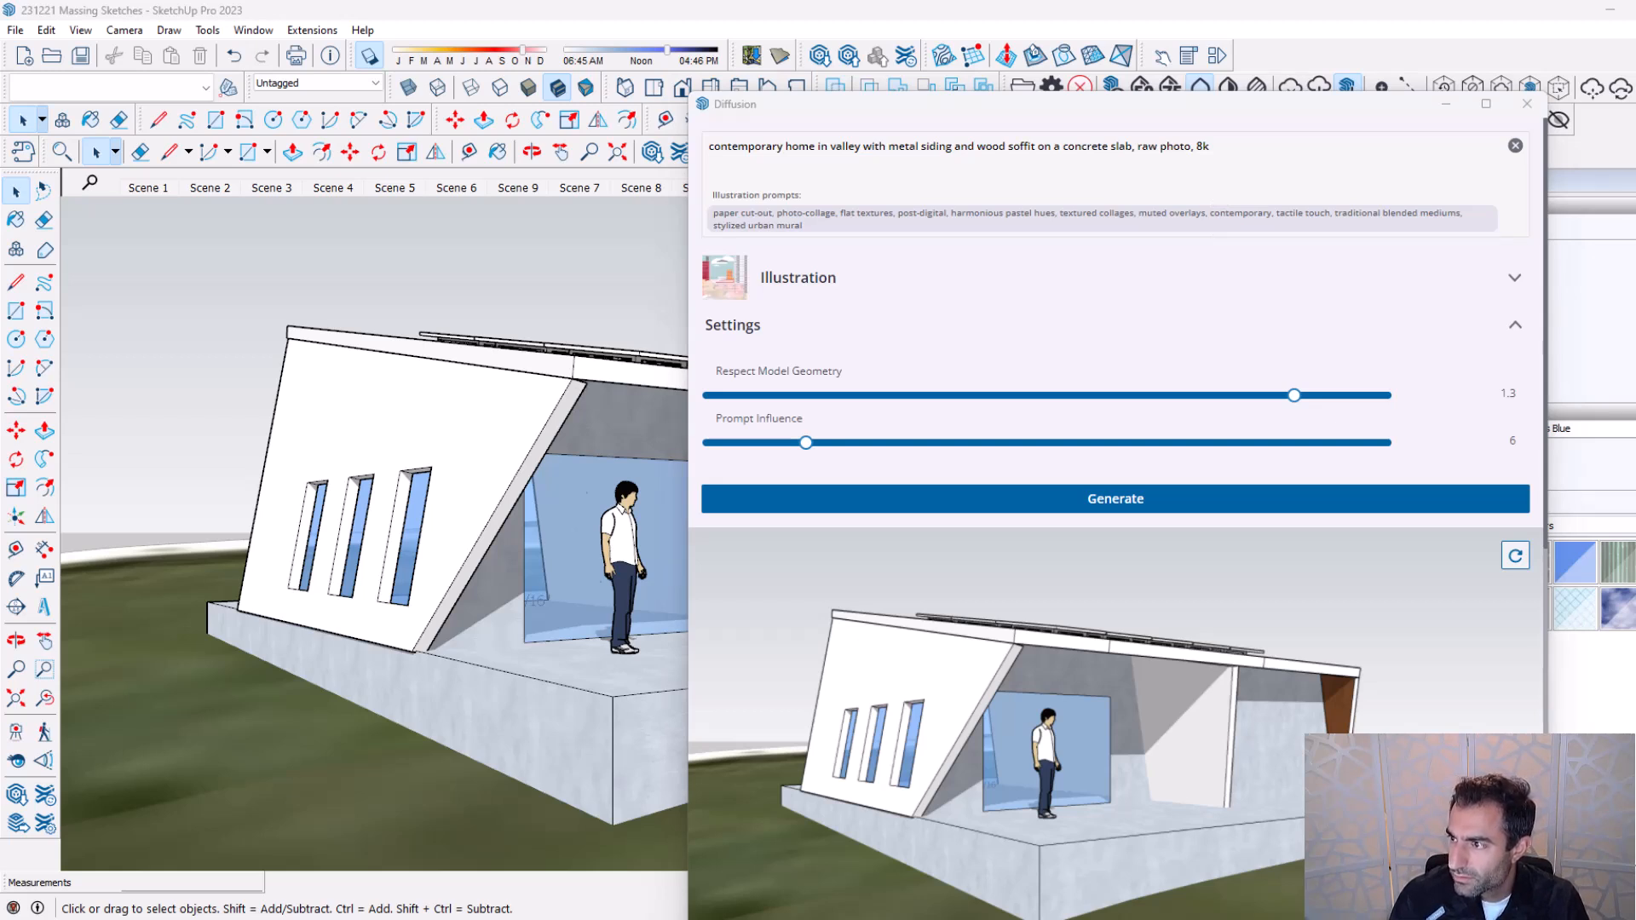
pyautogui.click(1230, 152)
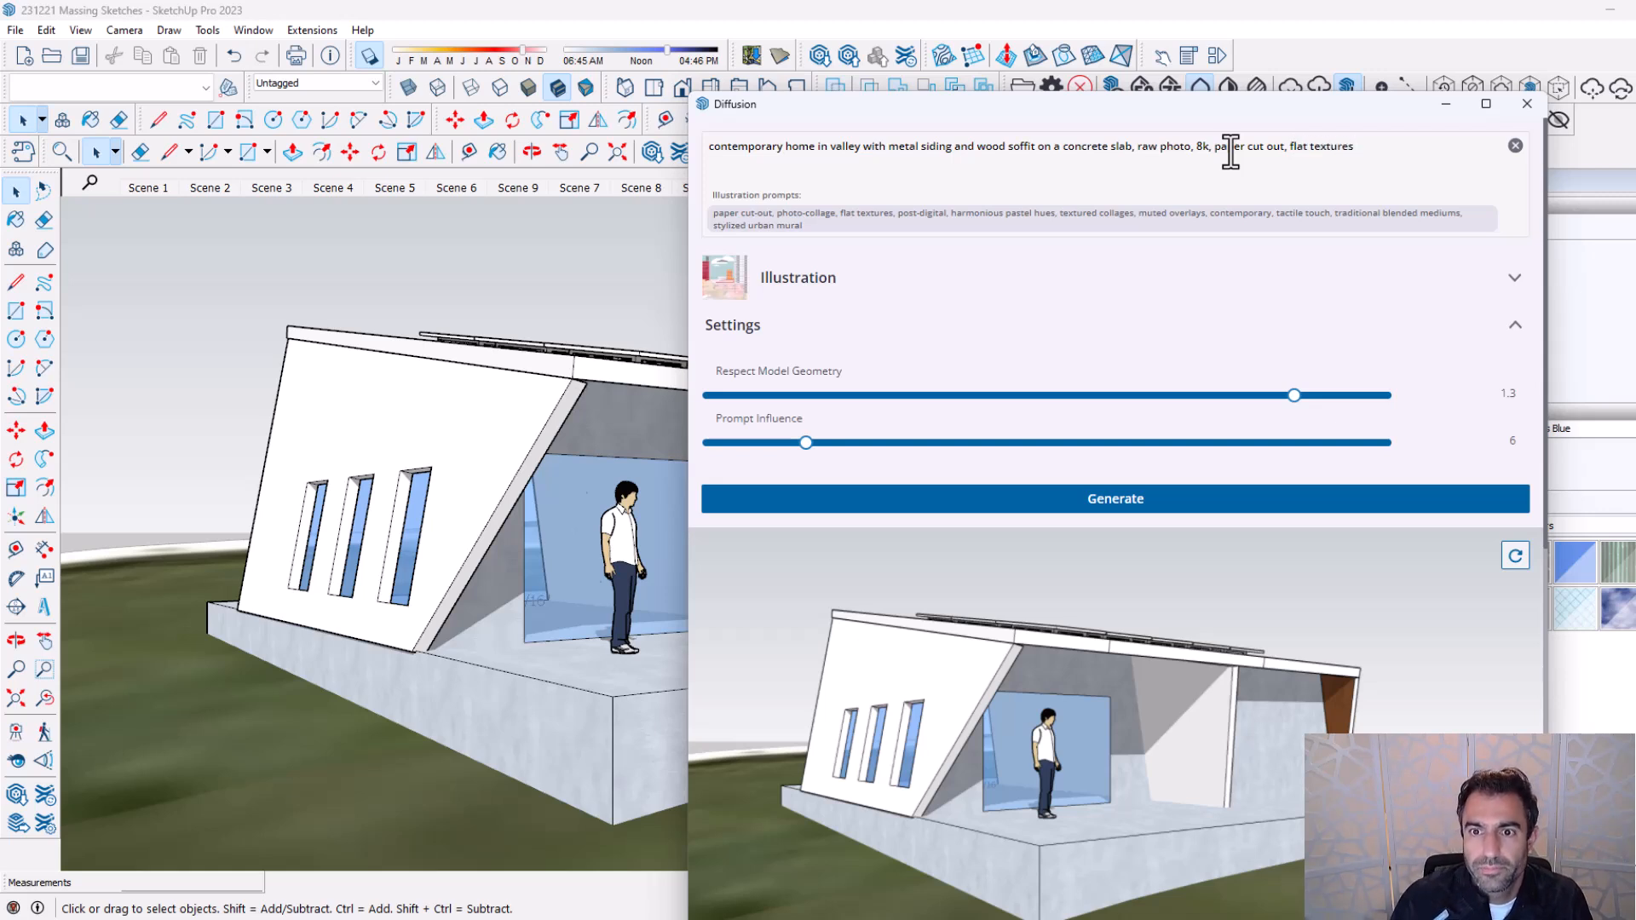
pyautogui.click(1178, 506)
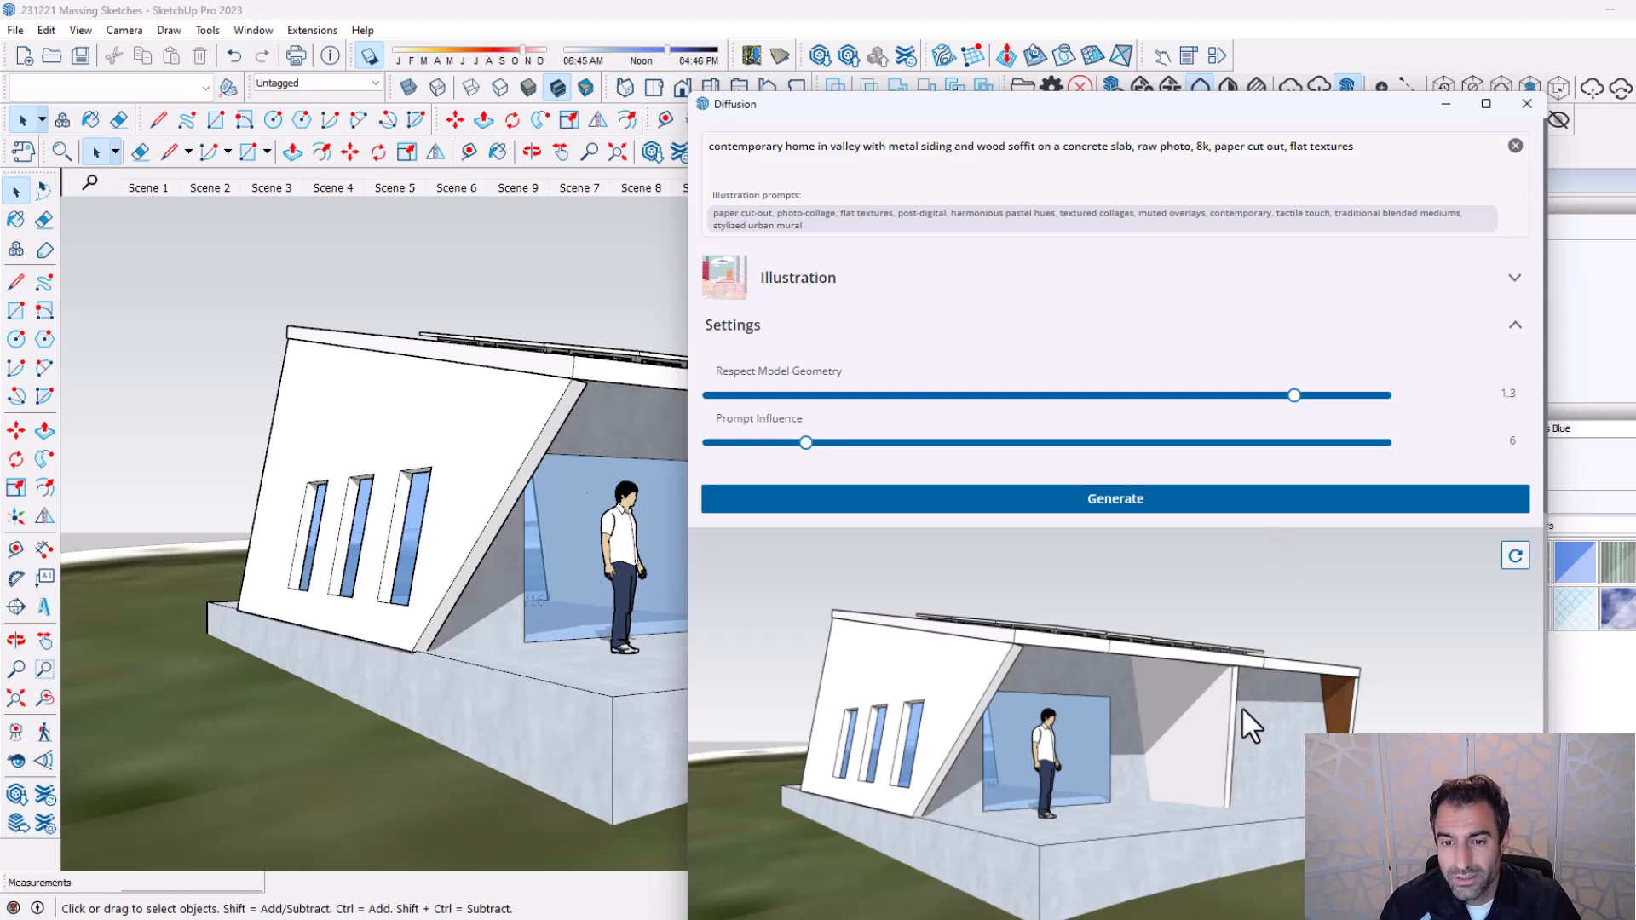
# Examine the three newly generated Illustration-style images, previewing each one in turn.
pyautogui.scroll(-7, 1241, 708)
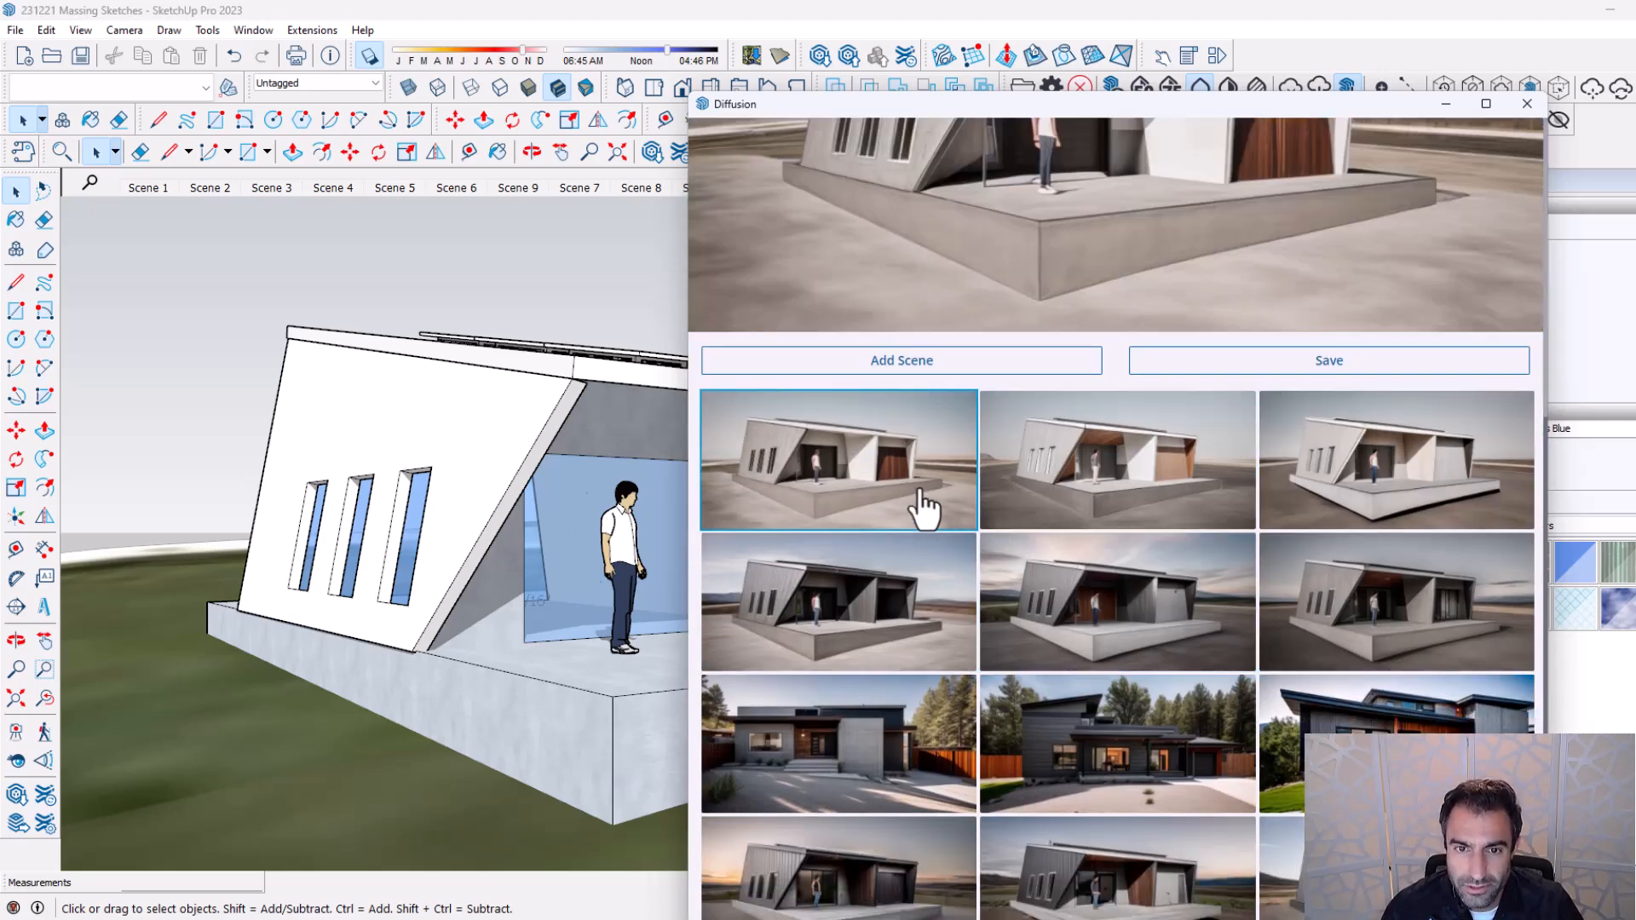
pyautogui.scroll(5, 950, 535)
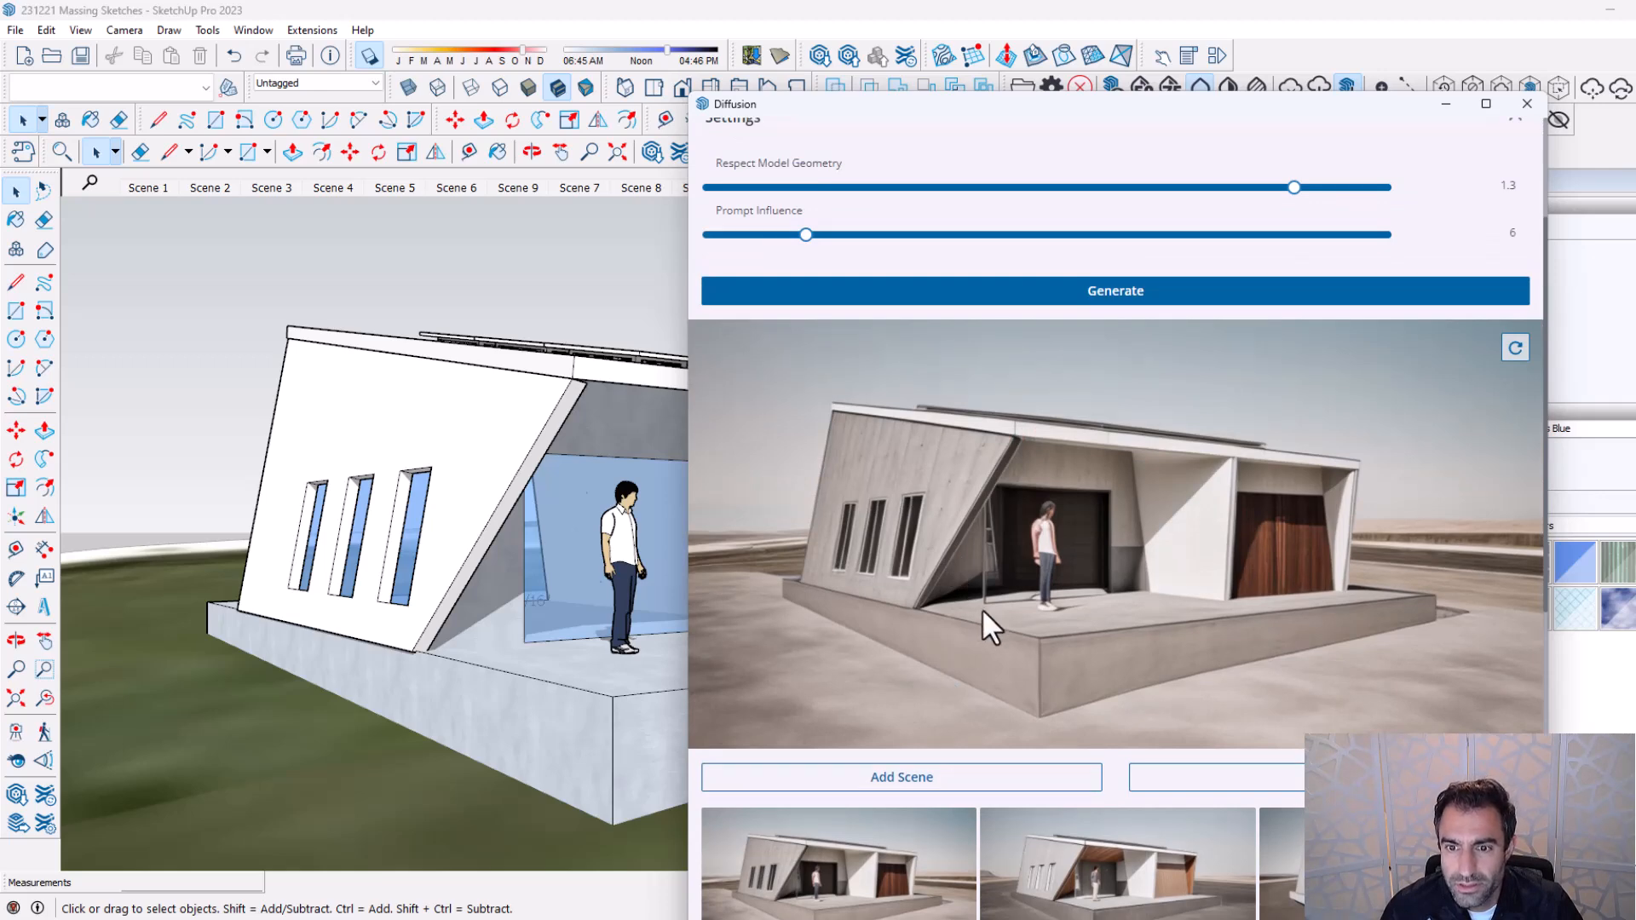
pyautogui.scroll(-2, 1041, 841)
pyautogui.click(1086, 701)
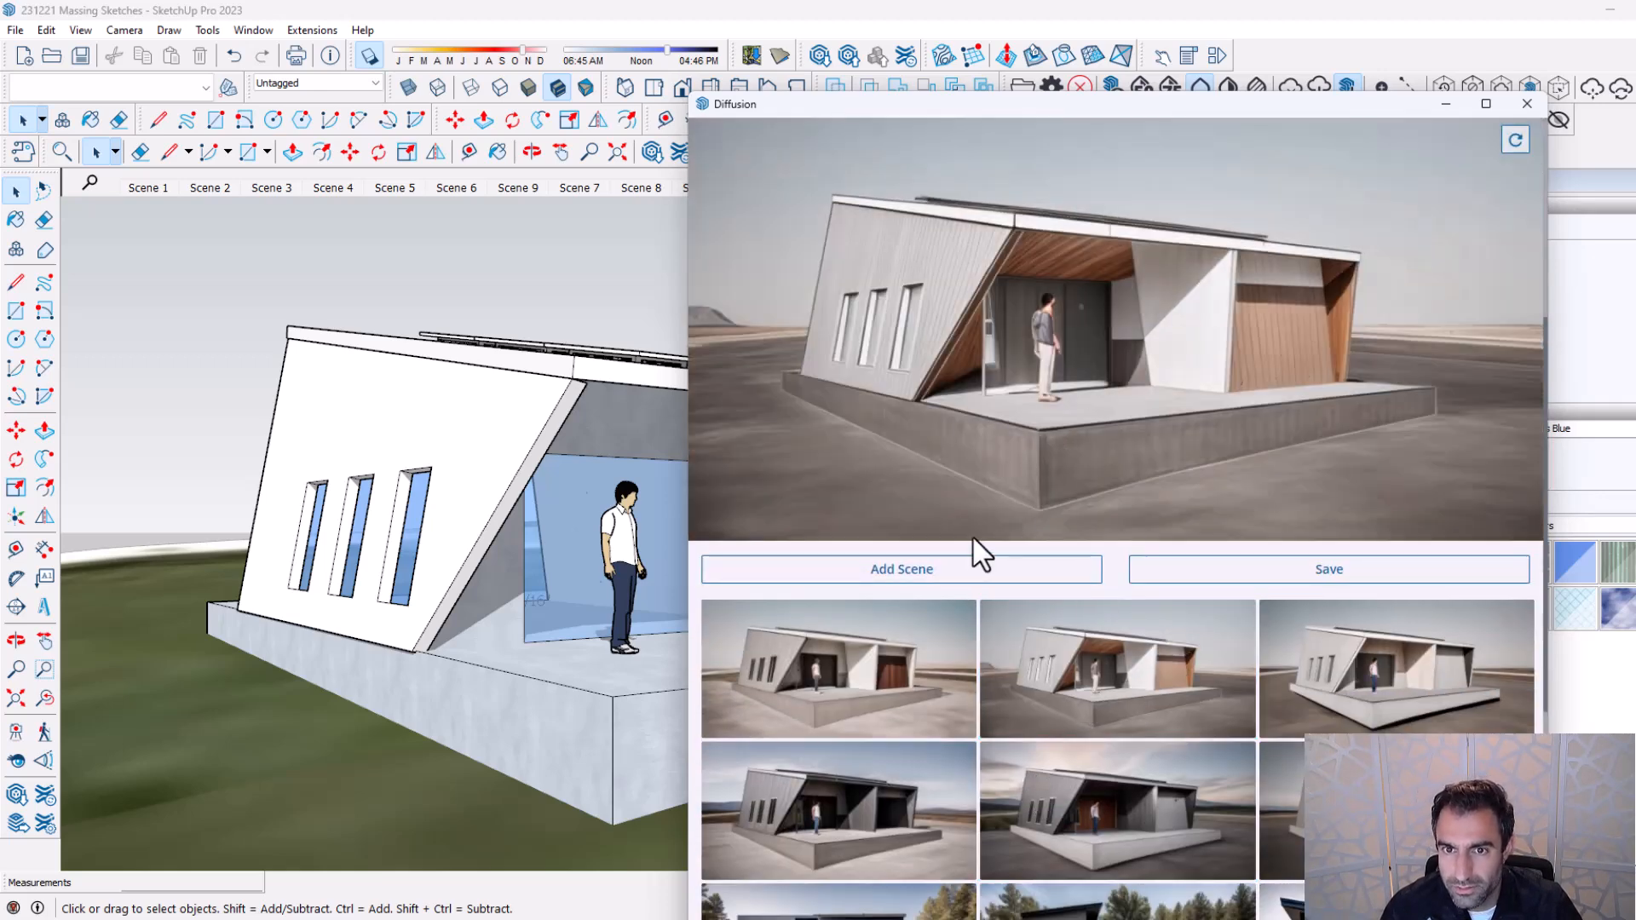
pyautogui.click(1302, 697)
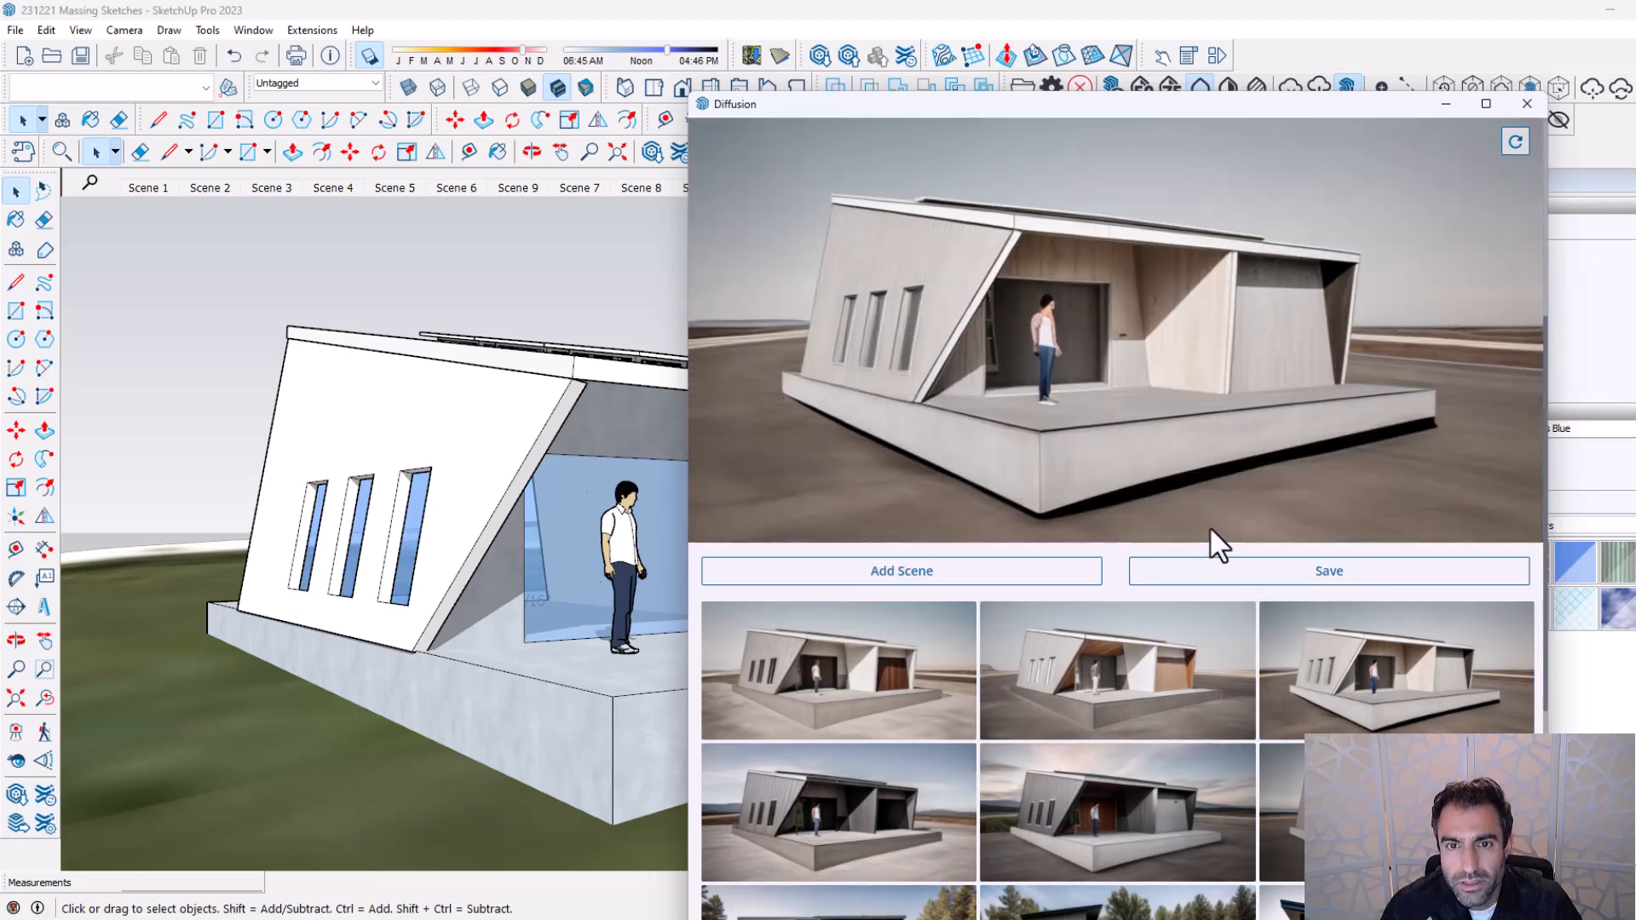
# Add "watercolor, " at the beginning of the prompt.
pyautogui.scroll(4, 1211, 532)
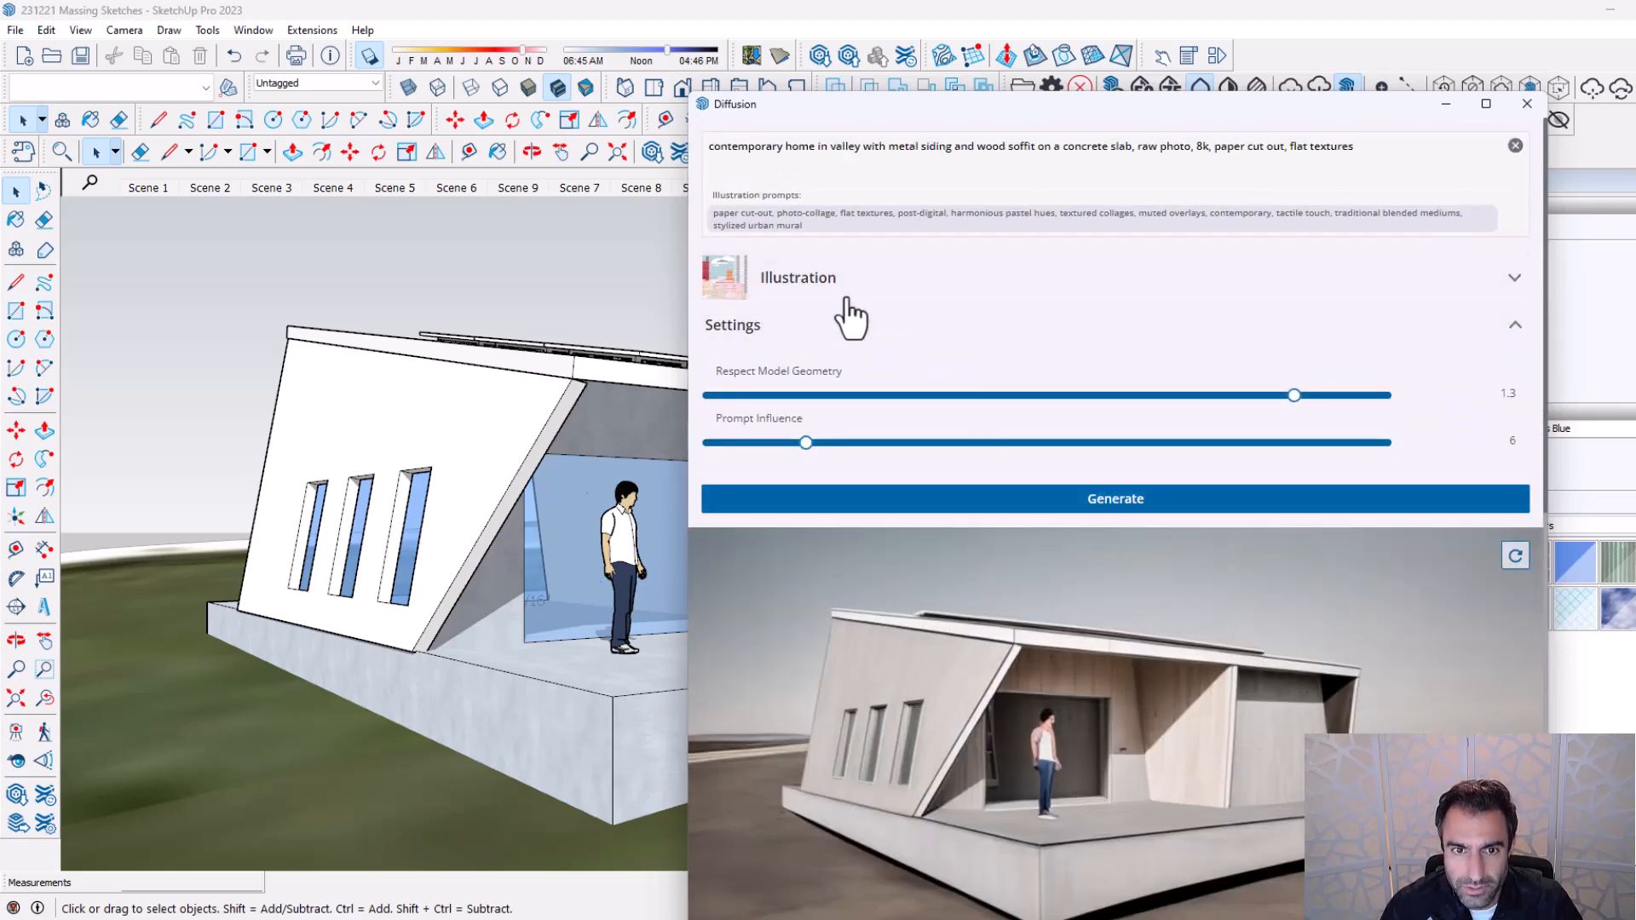
pyautogui.scroll(-3, 1125, 636)
pyautogui.scroll(3, 1125, 636)
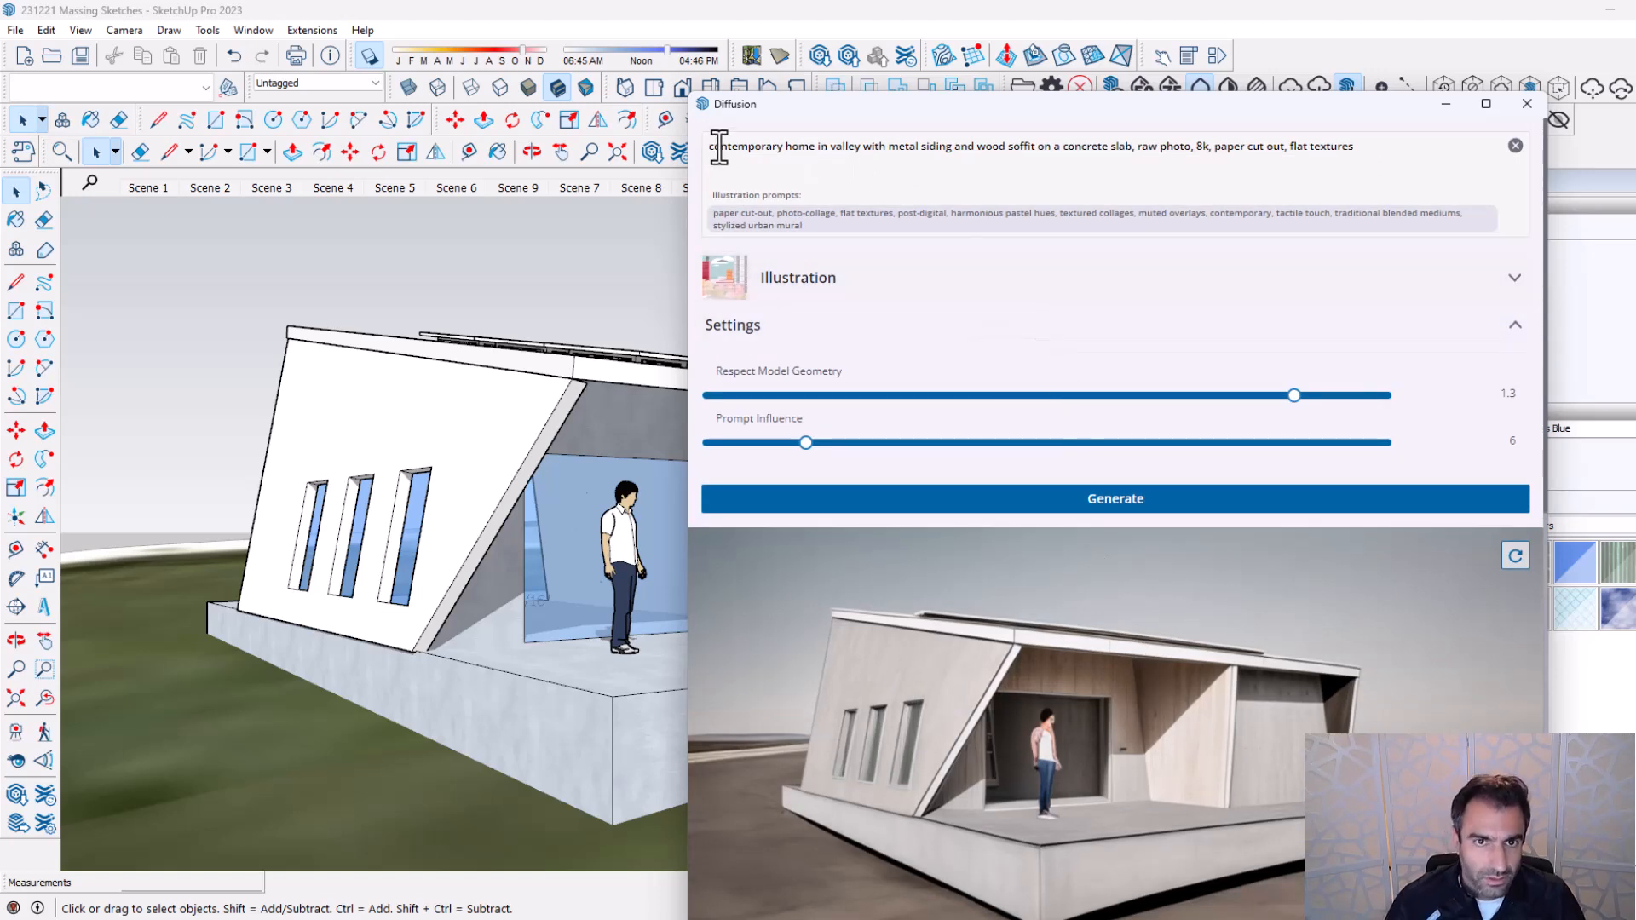
pyautogui.write('watercolor,')
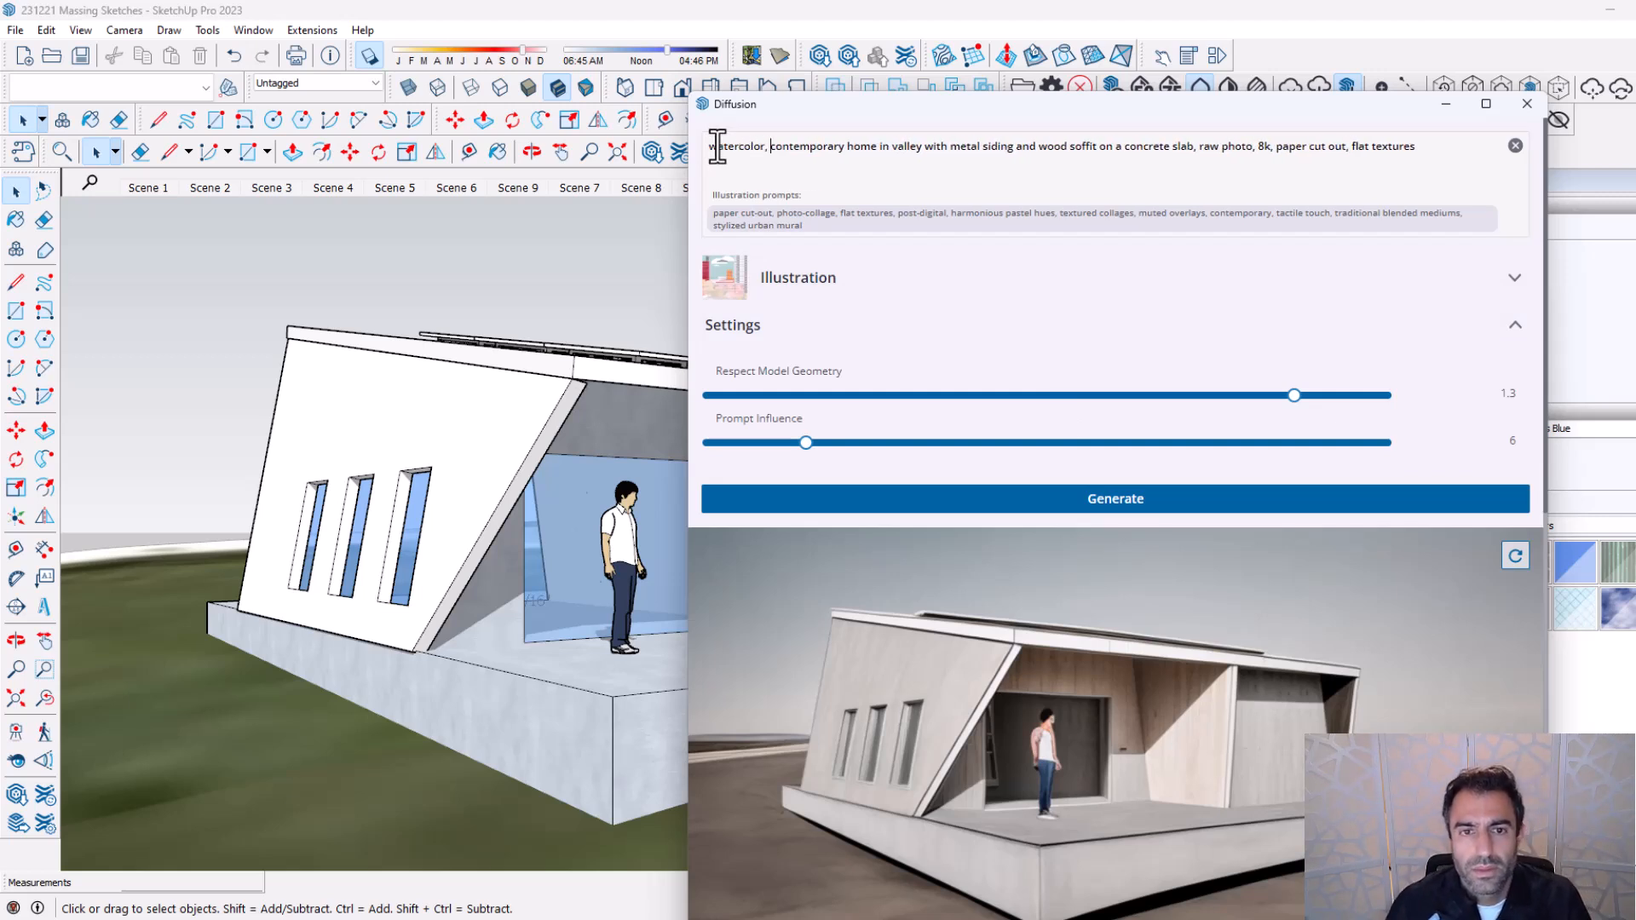
# Set Prompt Influence to 11 and Respect Model Geometry to 0.9, and generate new images.
pyautogui.moveTo(831, 444); pyautogui.dragTo(1251, 451)
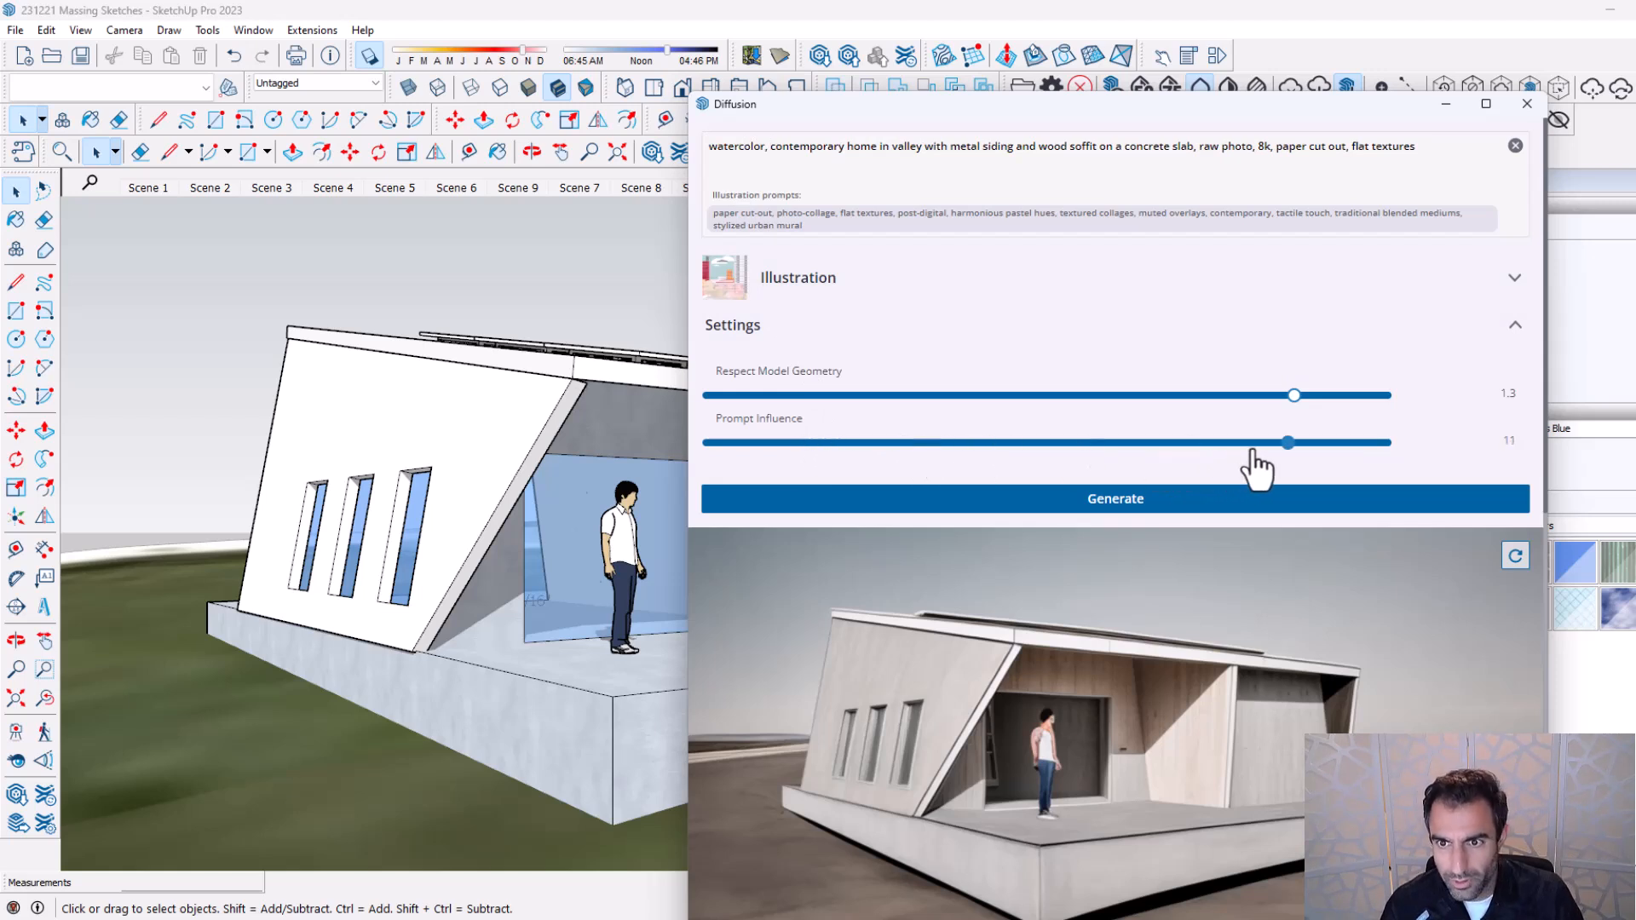
pyautogui.moveTo(1295, 397); pyautogui.dragTo(1108, 413)
pyautogui.click(1100, 510)
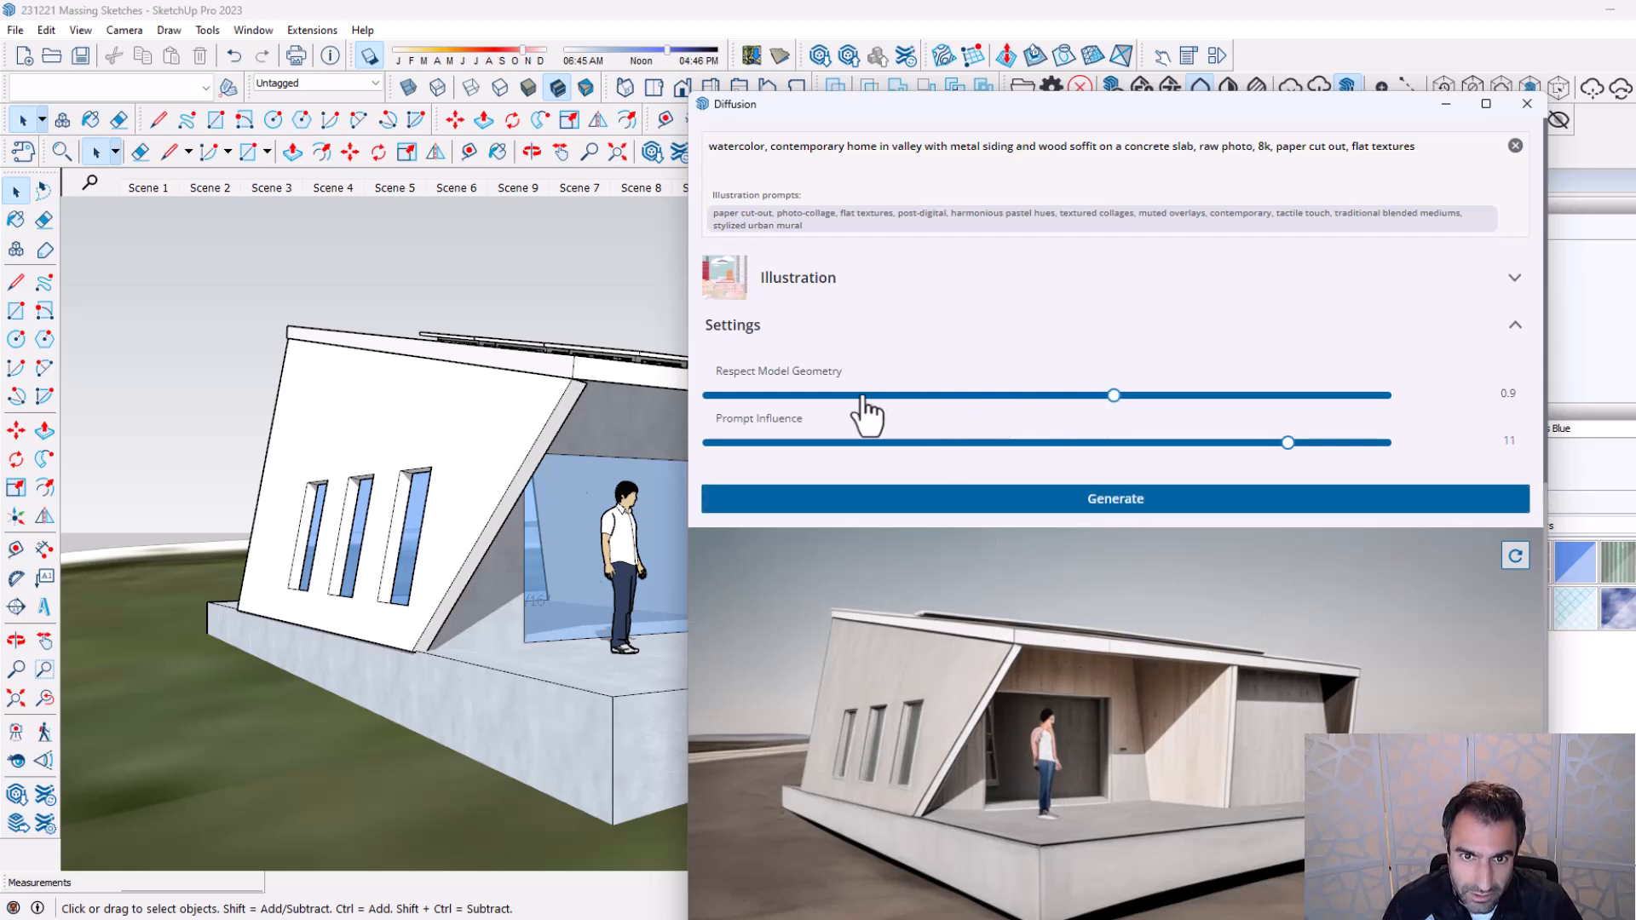
# Preview the three images generated from the watercolor prompt one after another.
pyautogui.scroll(-5, 937, 759)
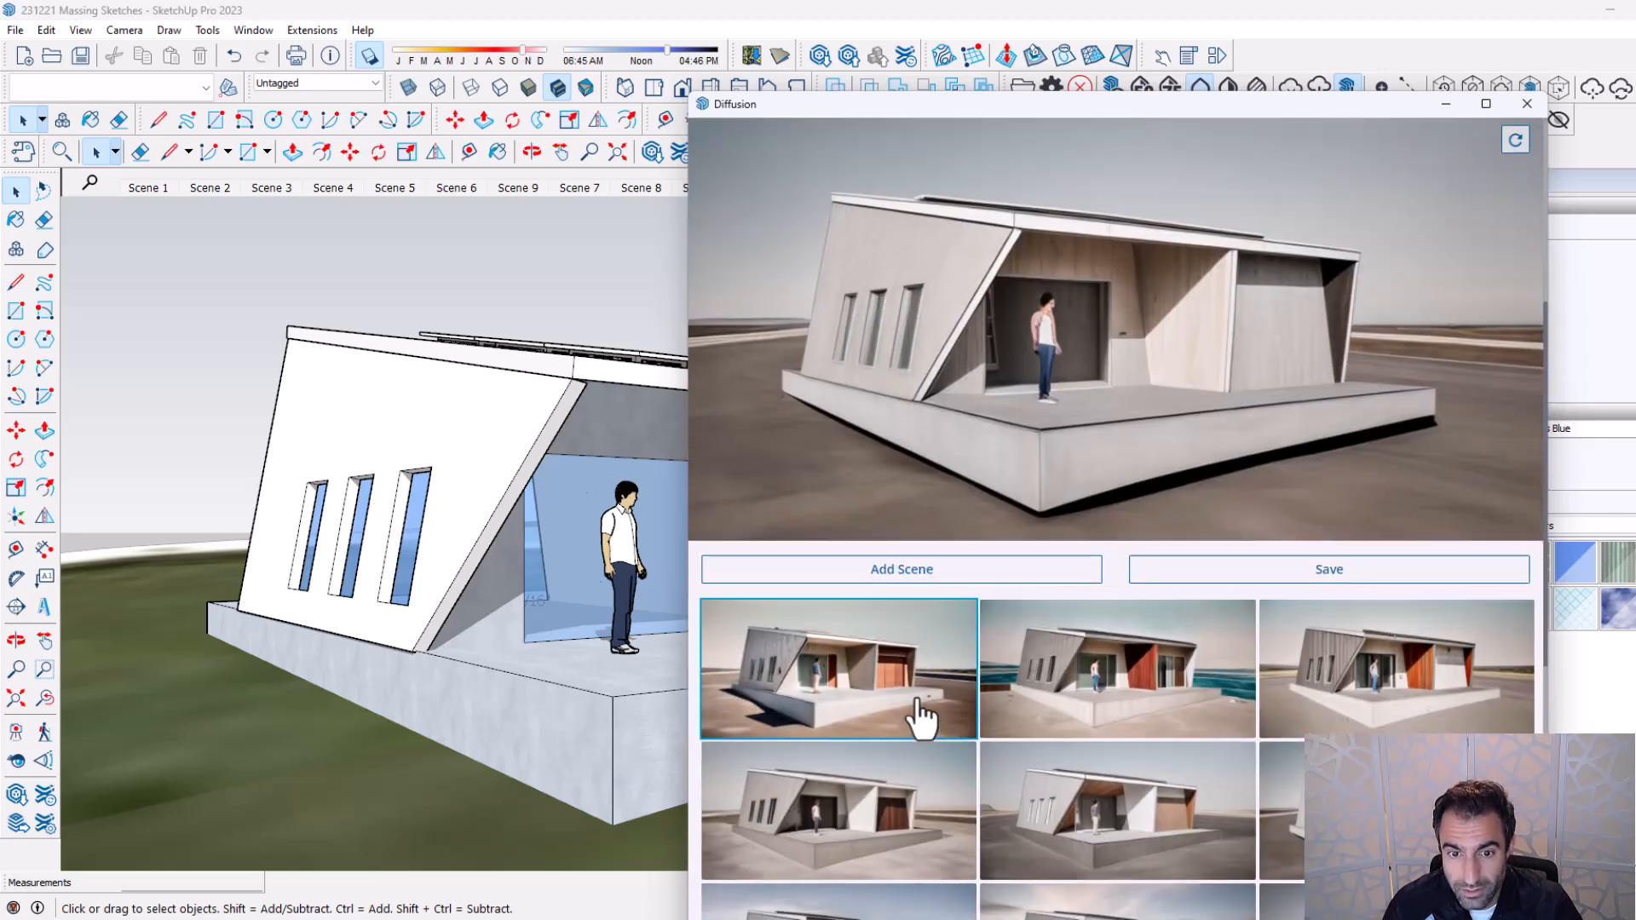
pyautogui.click(922, 714)
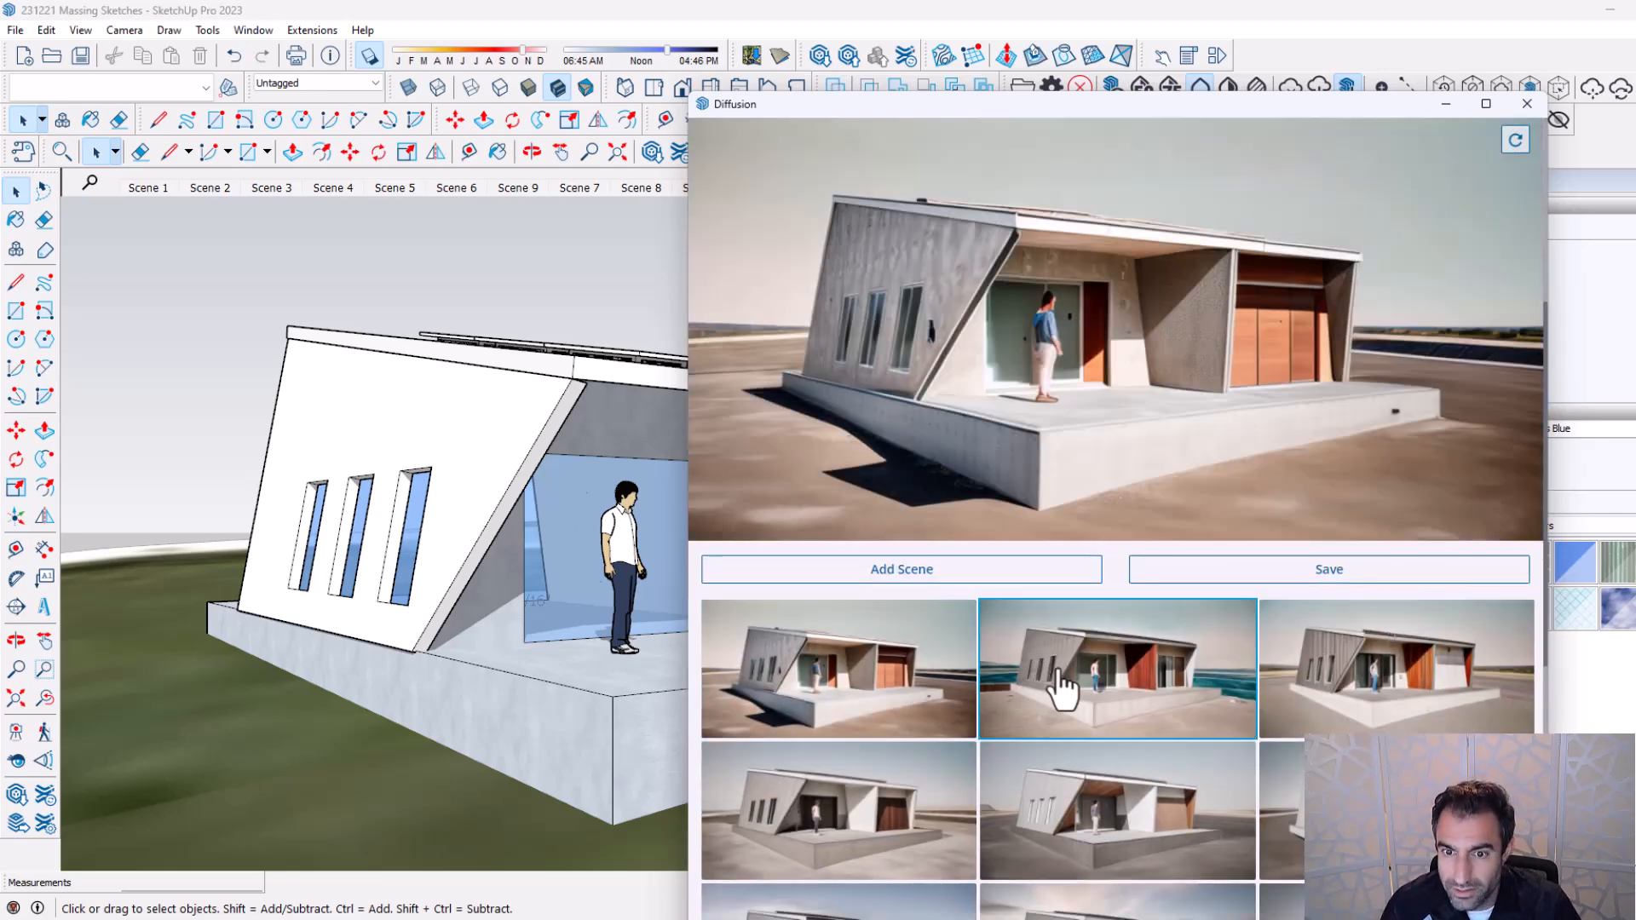
pyautogui.click(1103, 707)
pyautogui.click(1339, 713)
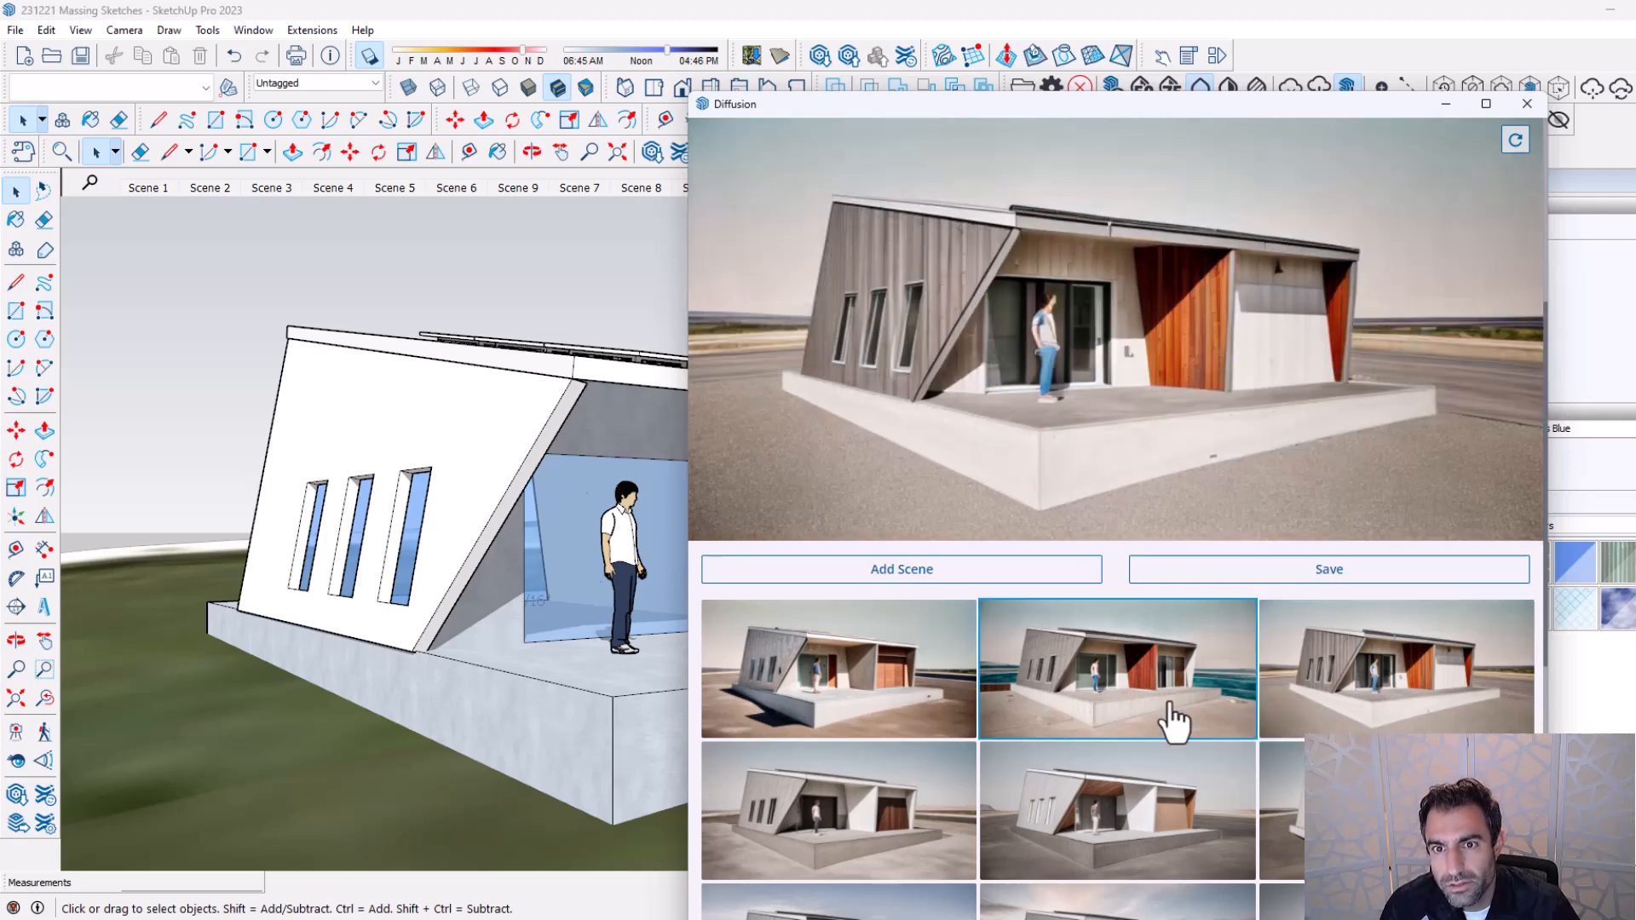
# Replace the word "watercolor" at the start of the prompt with "cartoon".
pyautogui.scroll(6, 1174, 712)
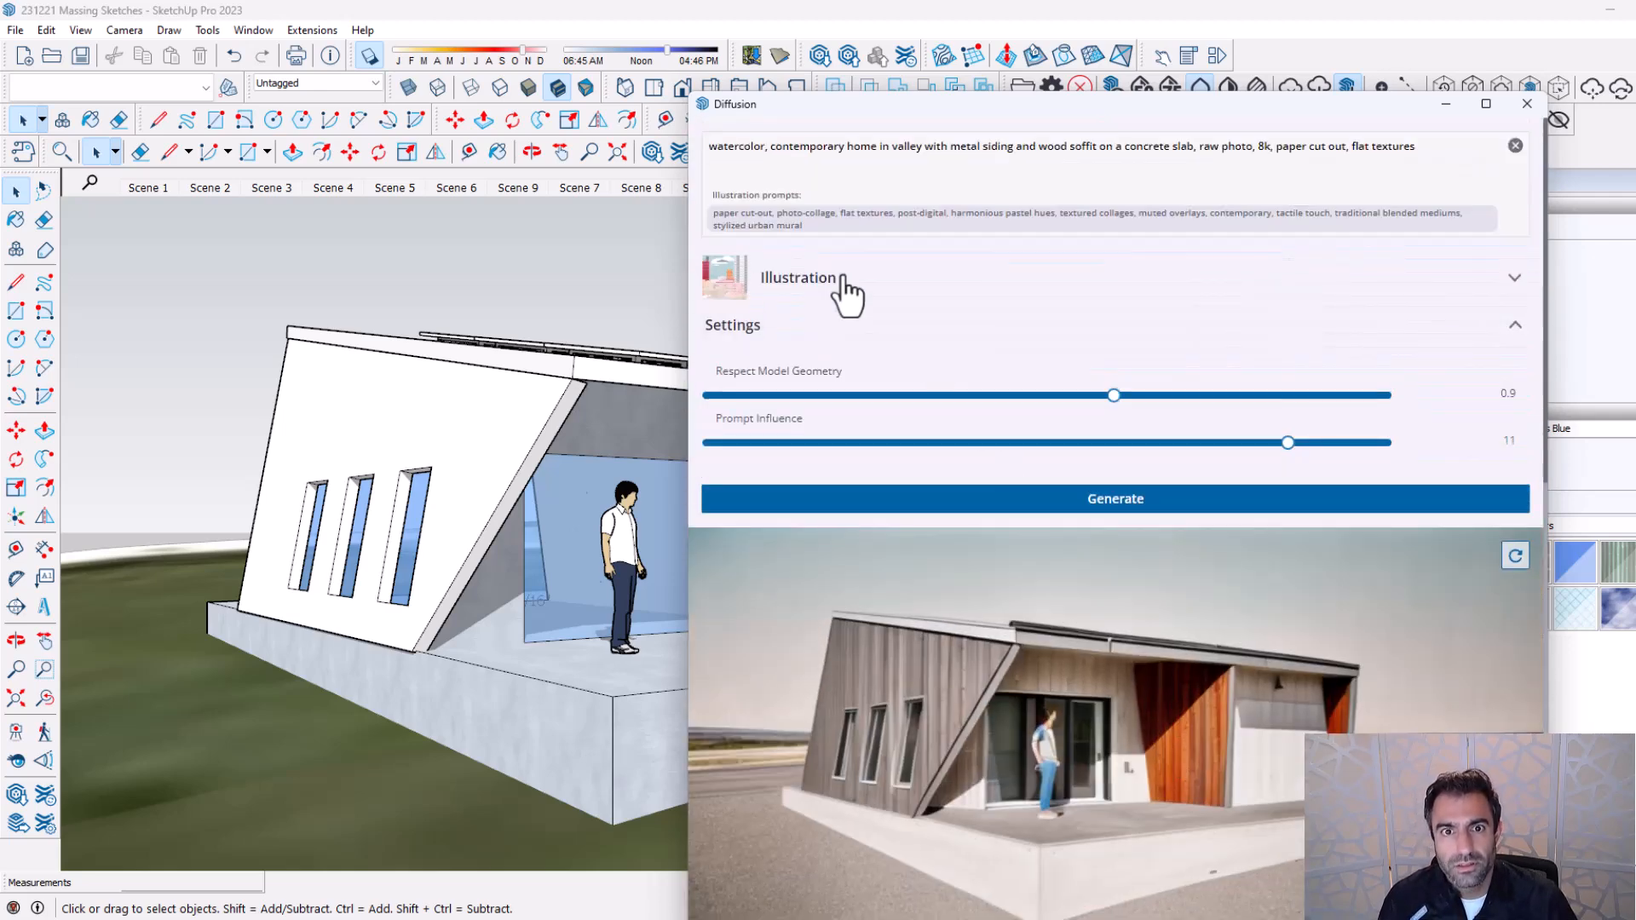
pyautogui.doubleClick(753, 147)
pyautogui.write('cartoon,')
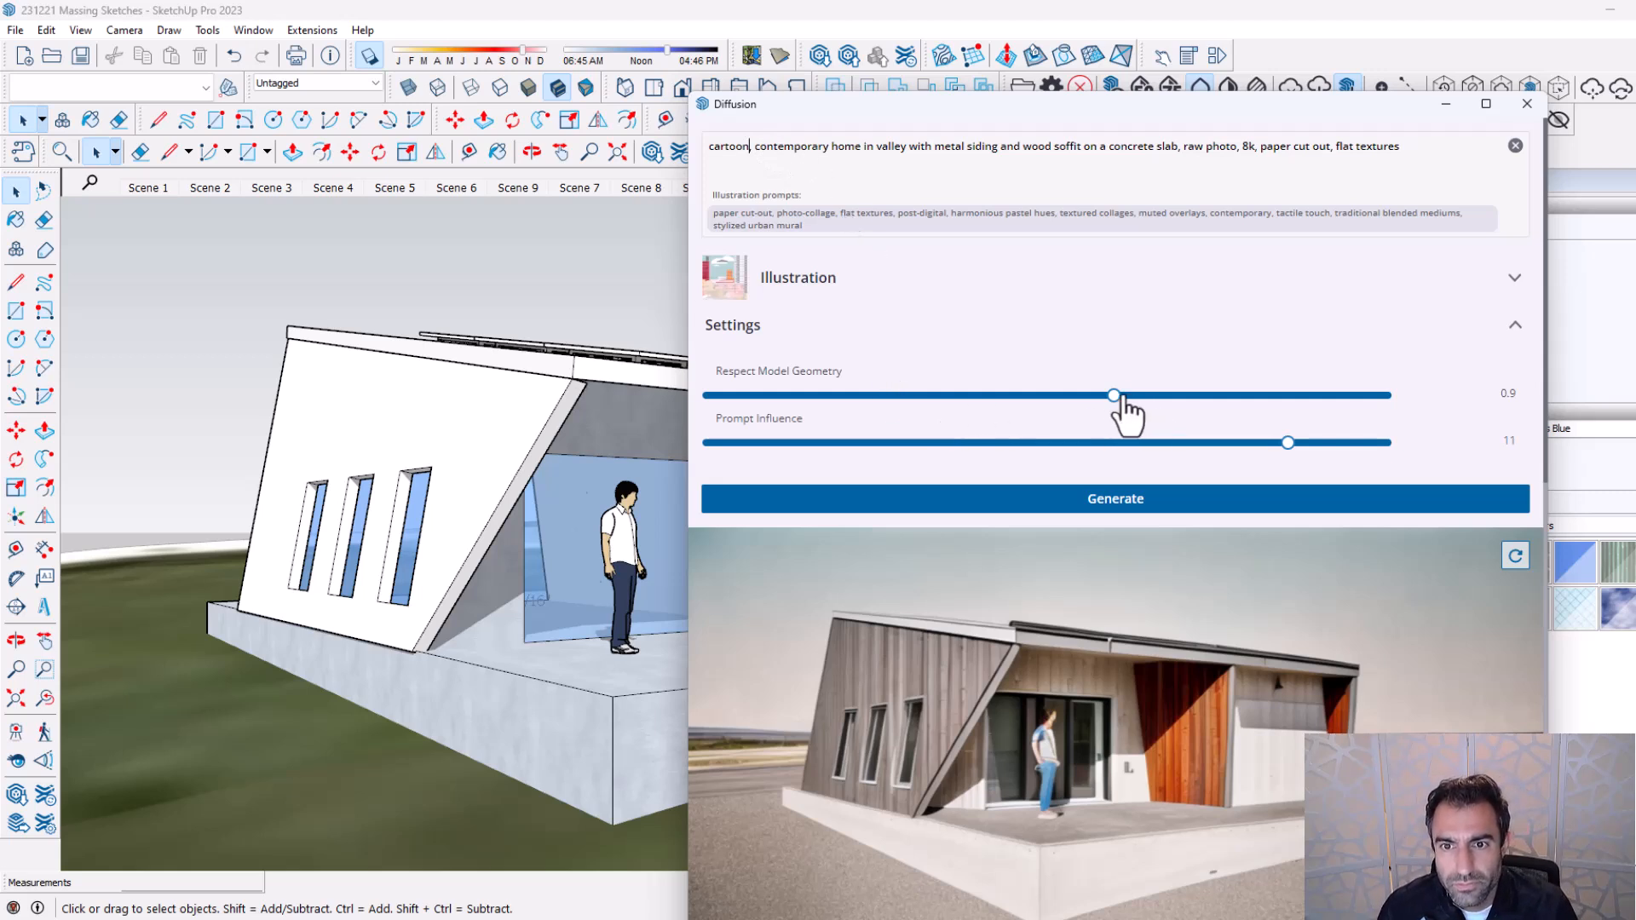
# Set Respect Model Geometry to 0.7, the style to Watercolor and Prompt Influence to 12, and generate new images.
pyautogui.moveTo(1114, 395); pyautogui.dragTo(1025, 396)
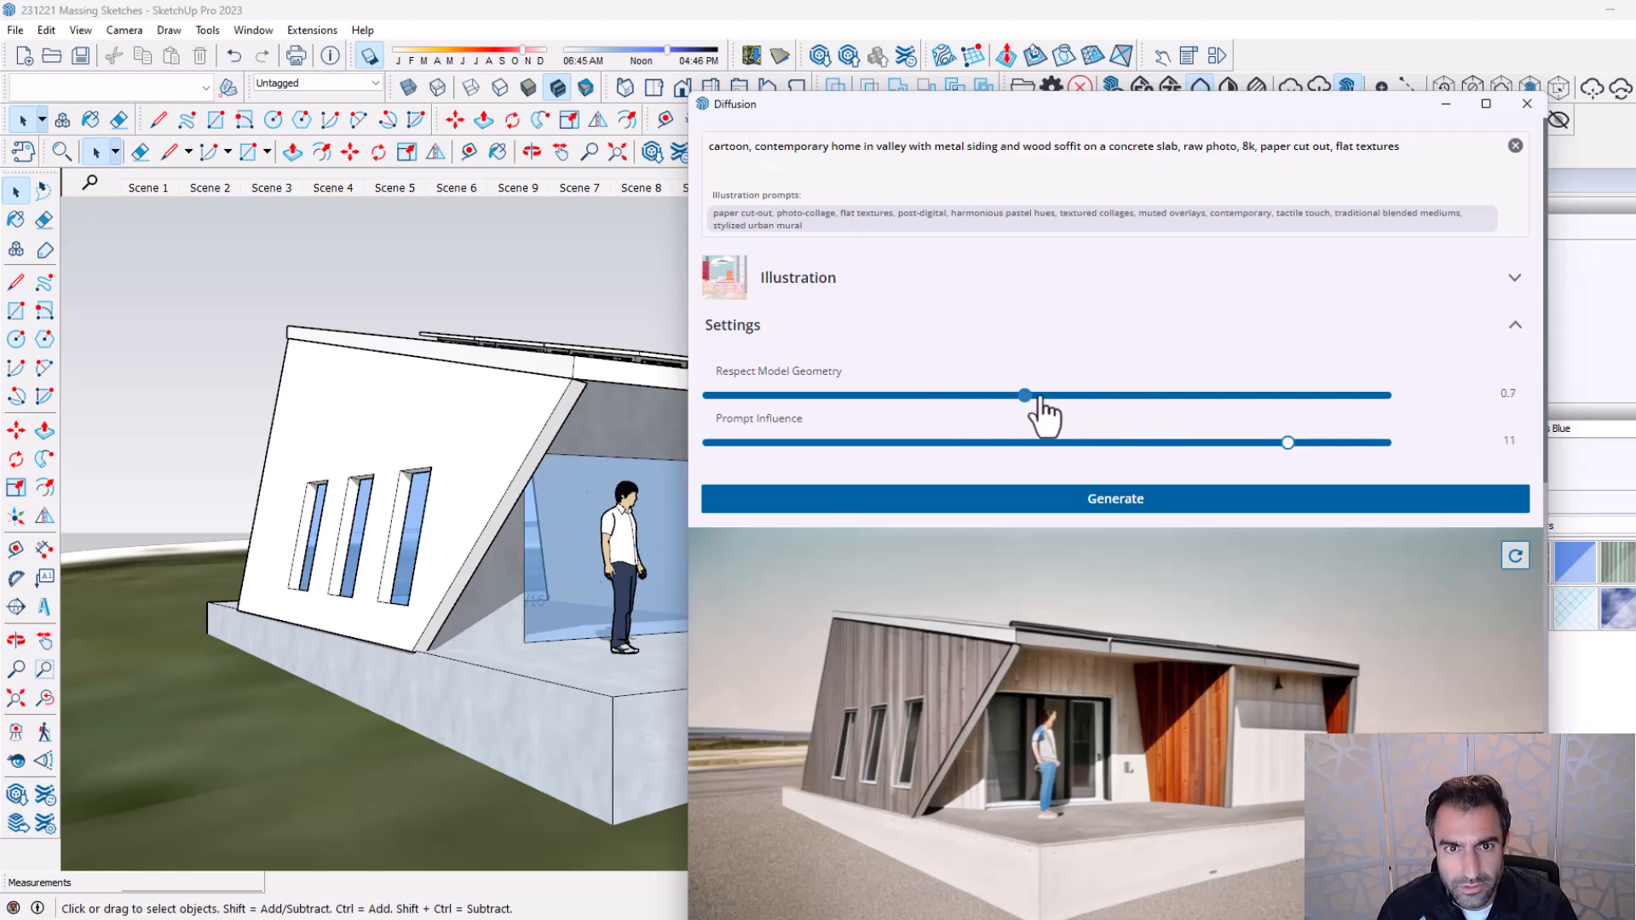
pyautogui.click(905, 299)
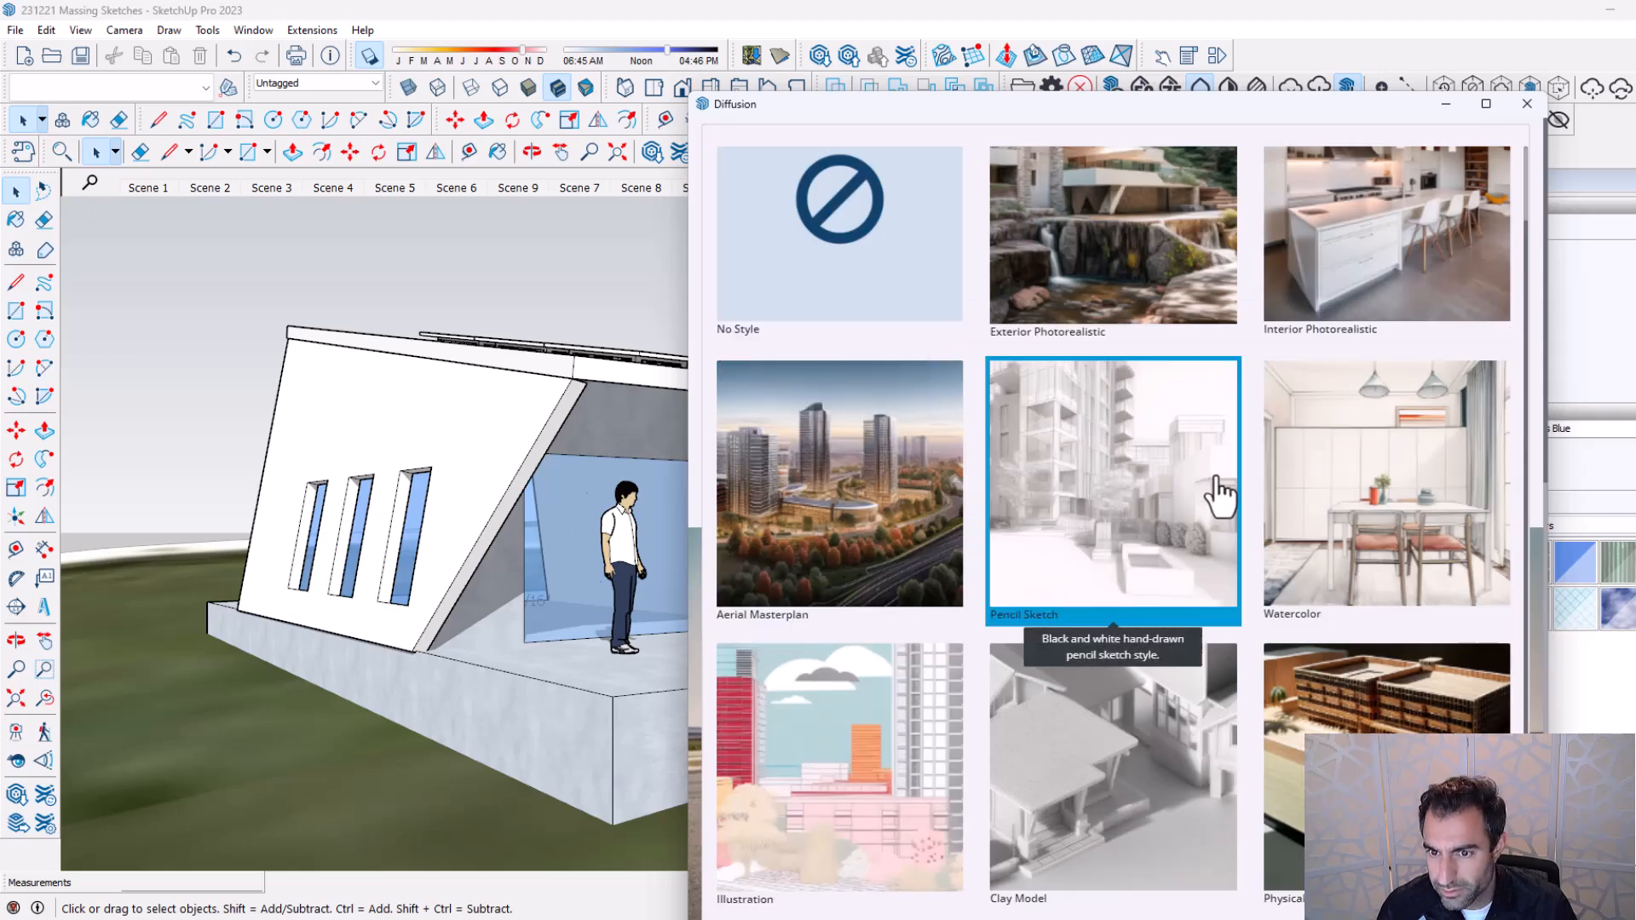
pyautogui.click(1331, 514)
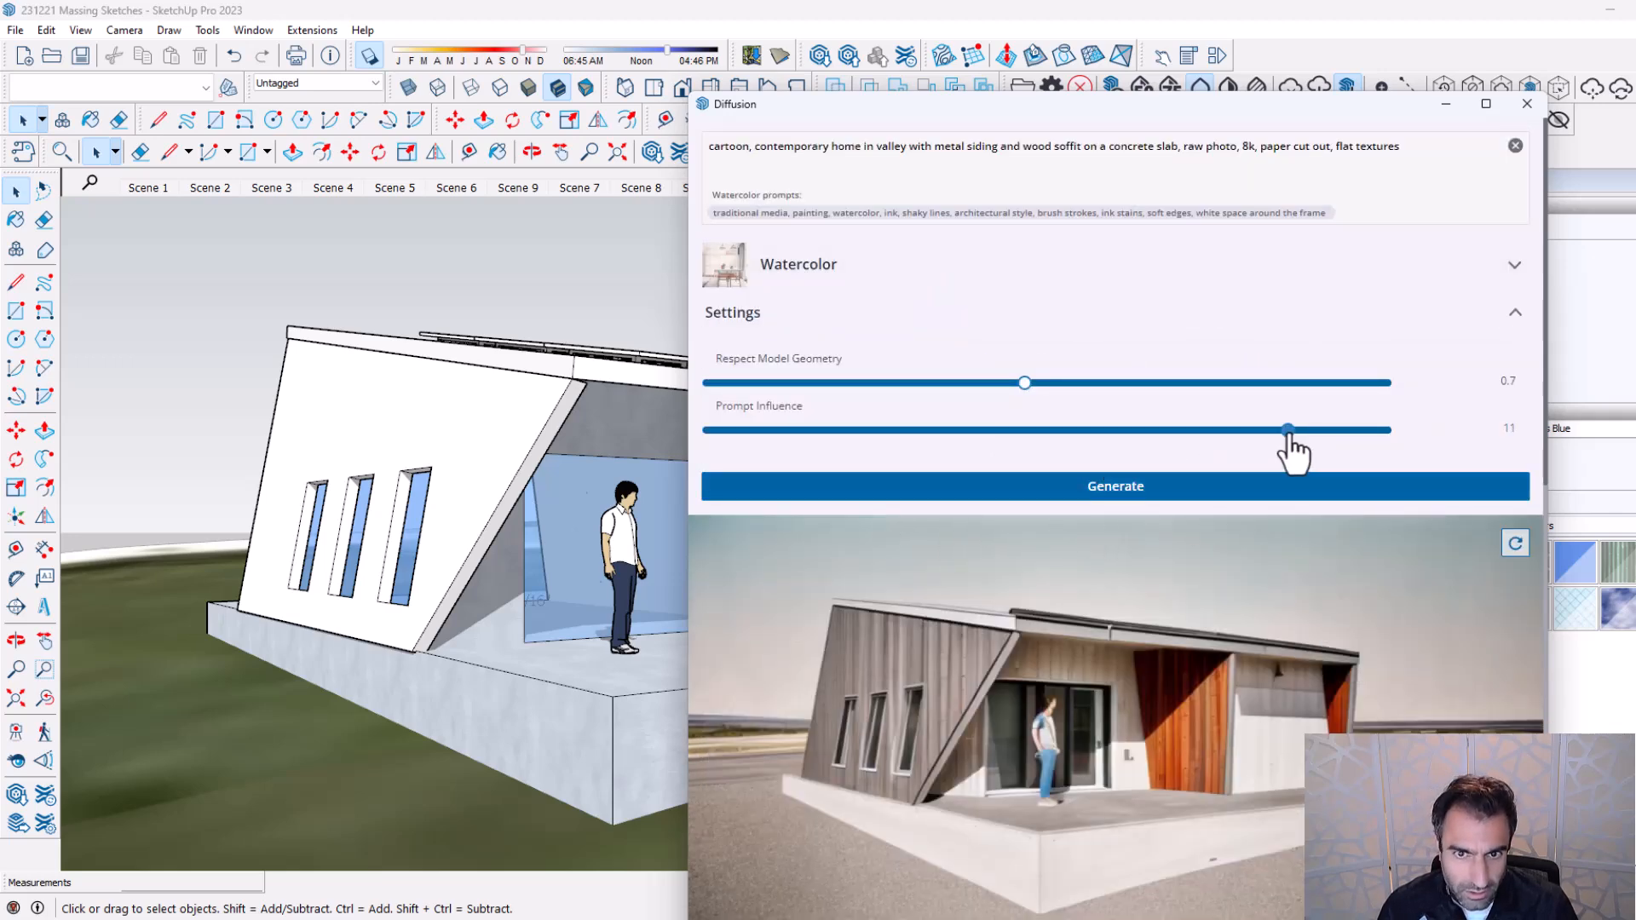
pyautogui.moveTo(1286, 433); pyautogui.dragTo(1365, 432)
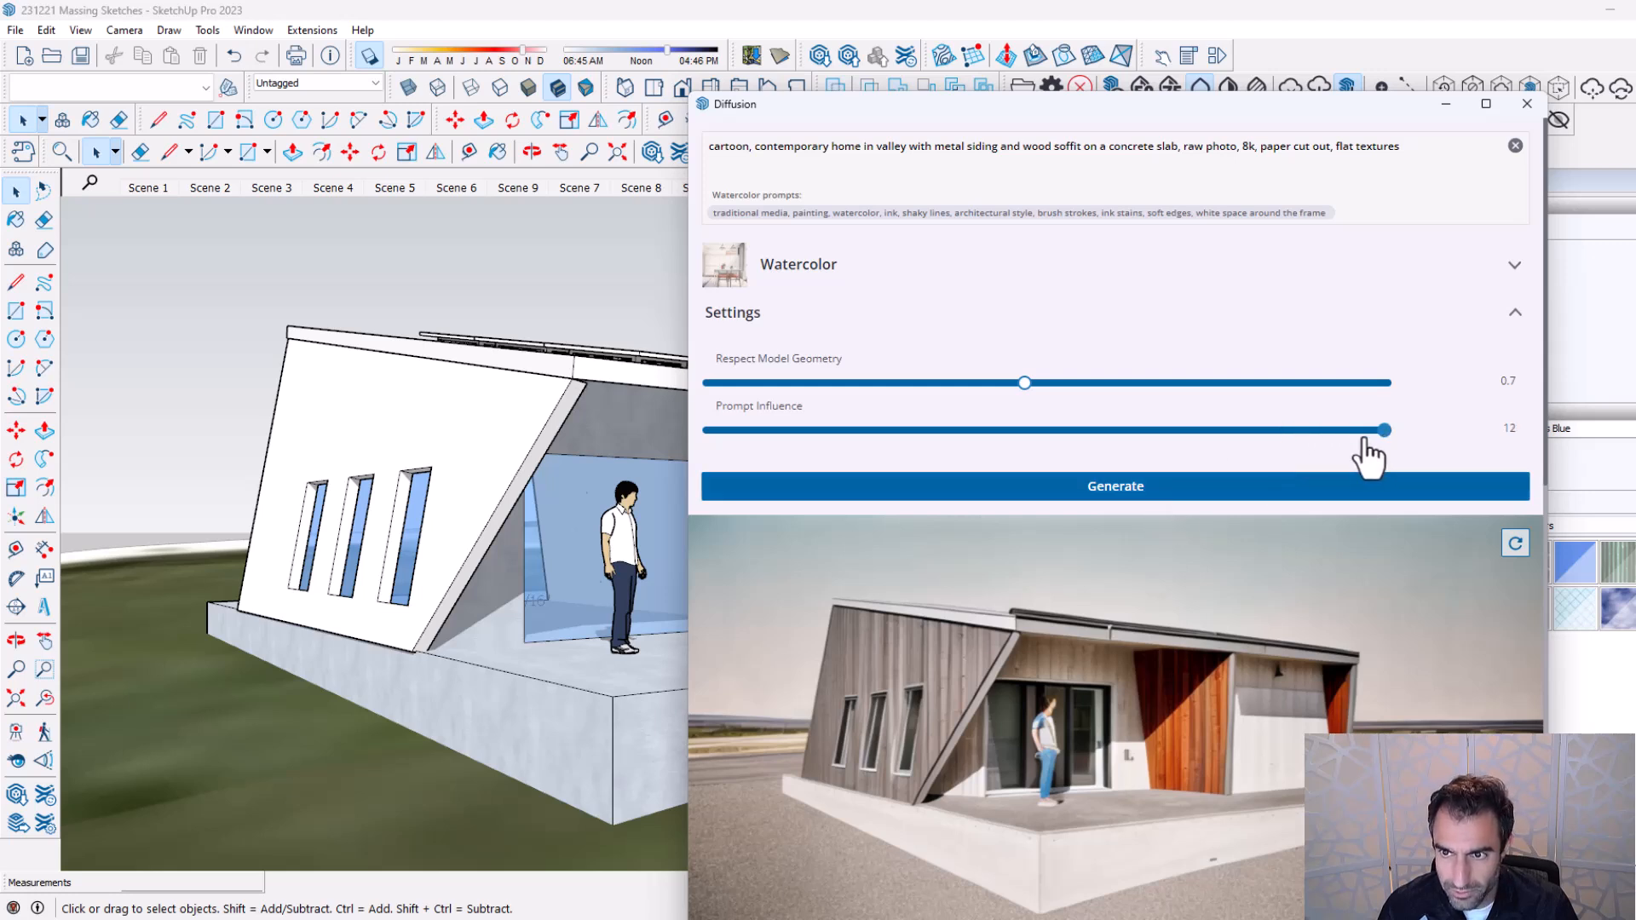
pyautogui.click(1014, 494)
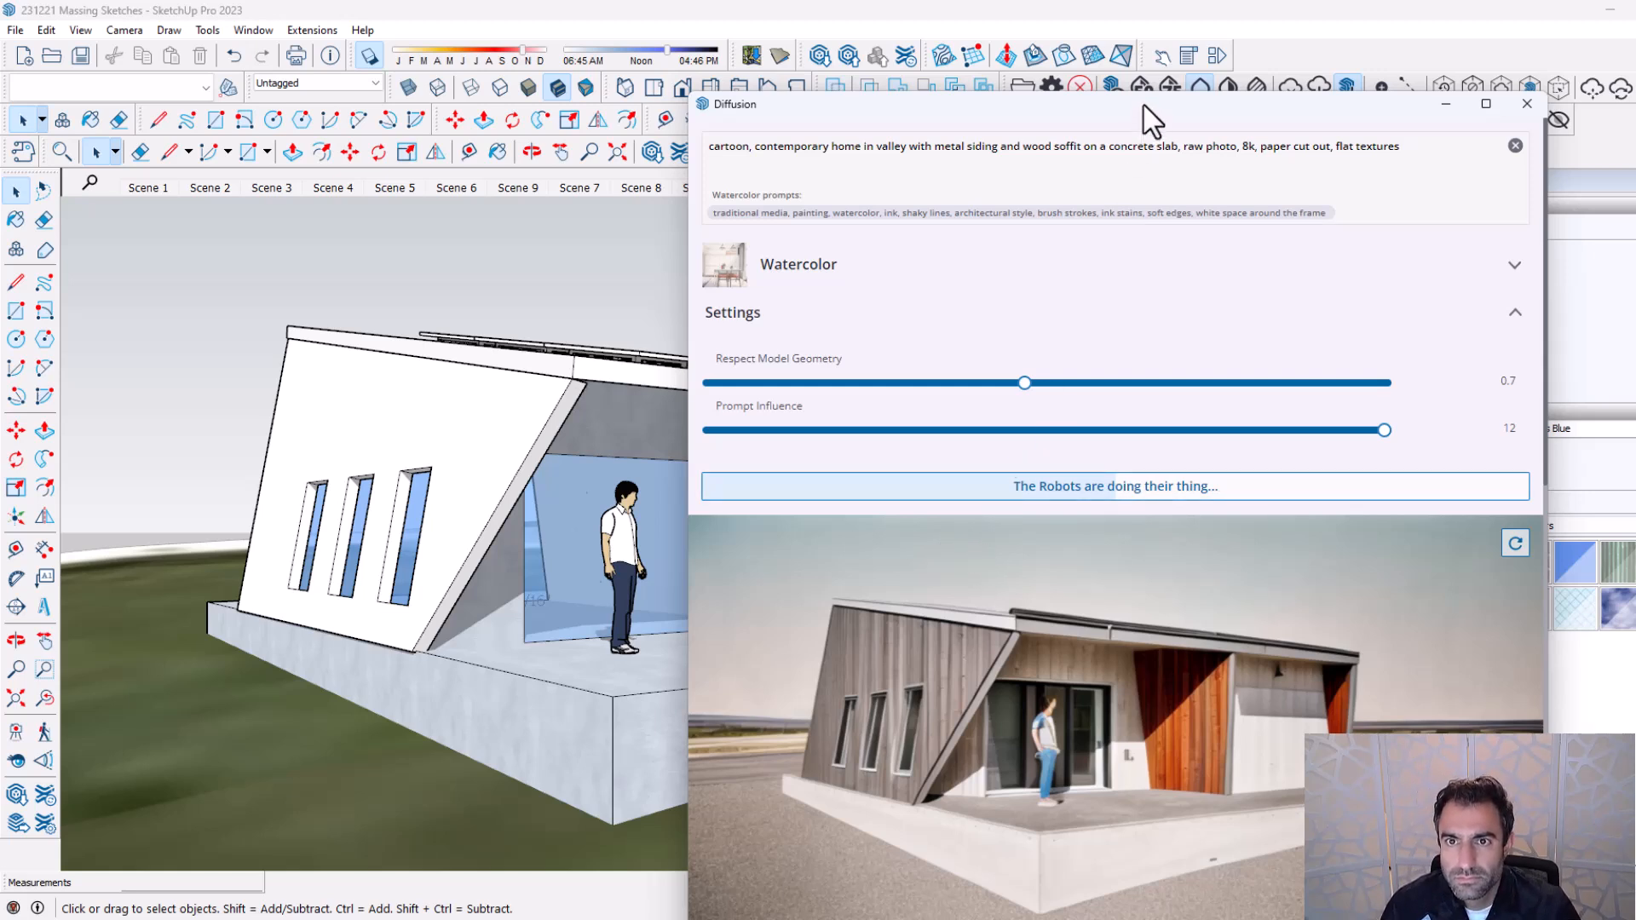
# Move the Diffusion window higher and look through the gallery of earlier generated images.
pyautogui.moveTo(1152, 114); pyautogui.dragTo(1165, 38)
pyautogui.scroll(-10, 1162, 548)
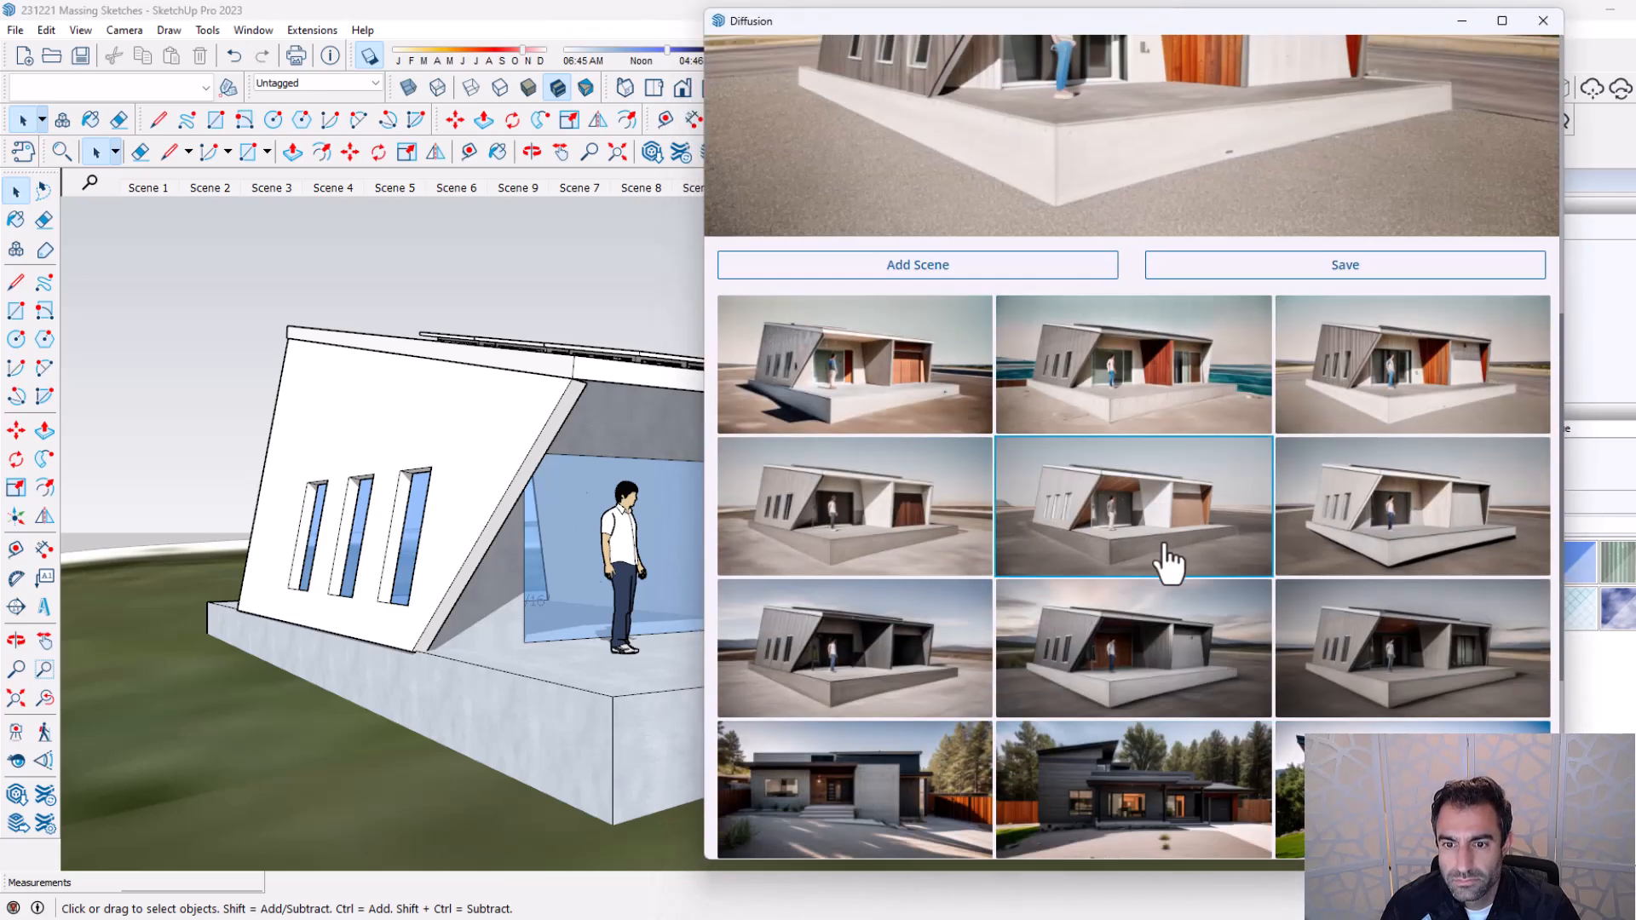
pyautogui.scroll(-2, 1264, 628)
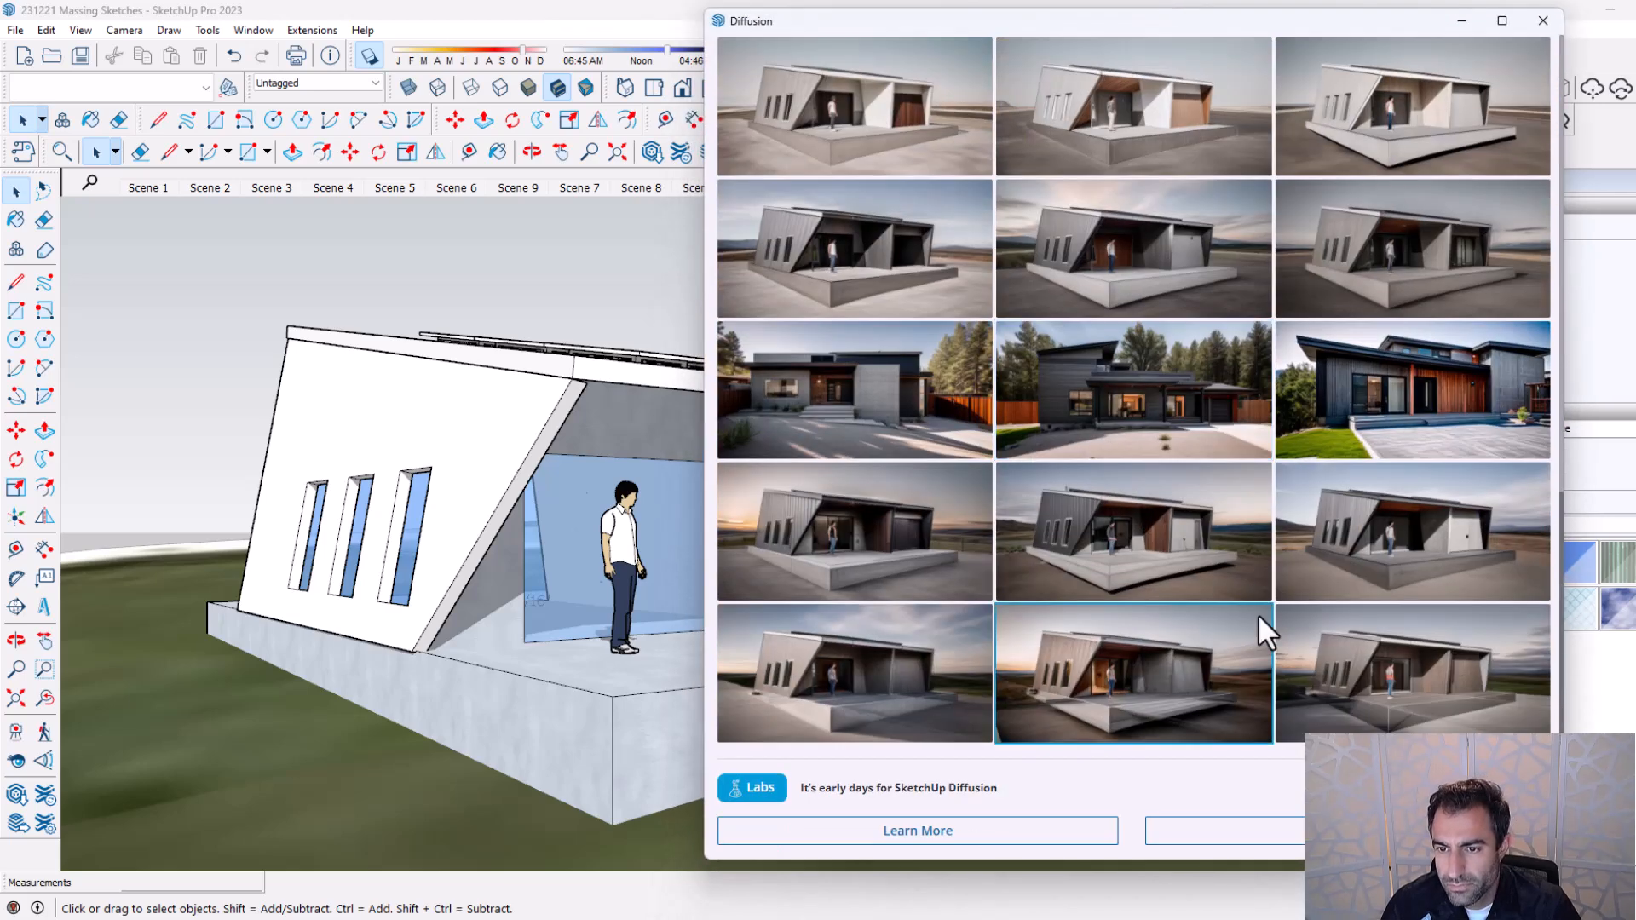
pyautogui.click(1348, 545)
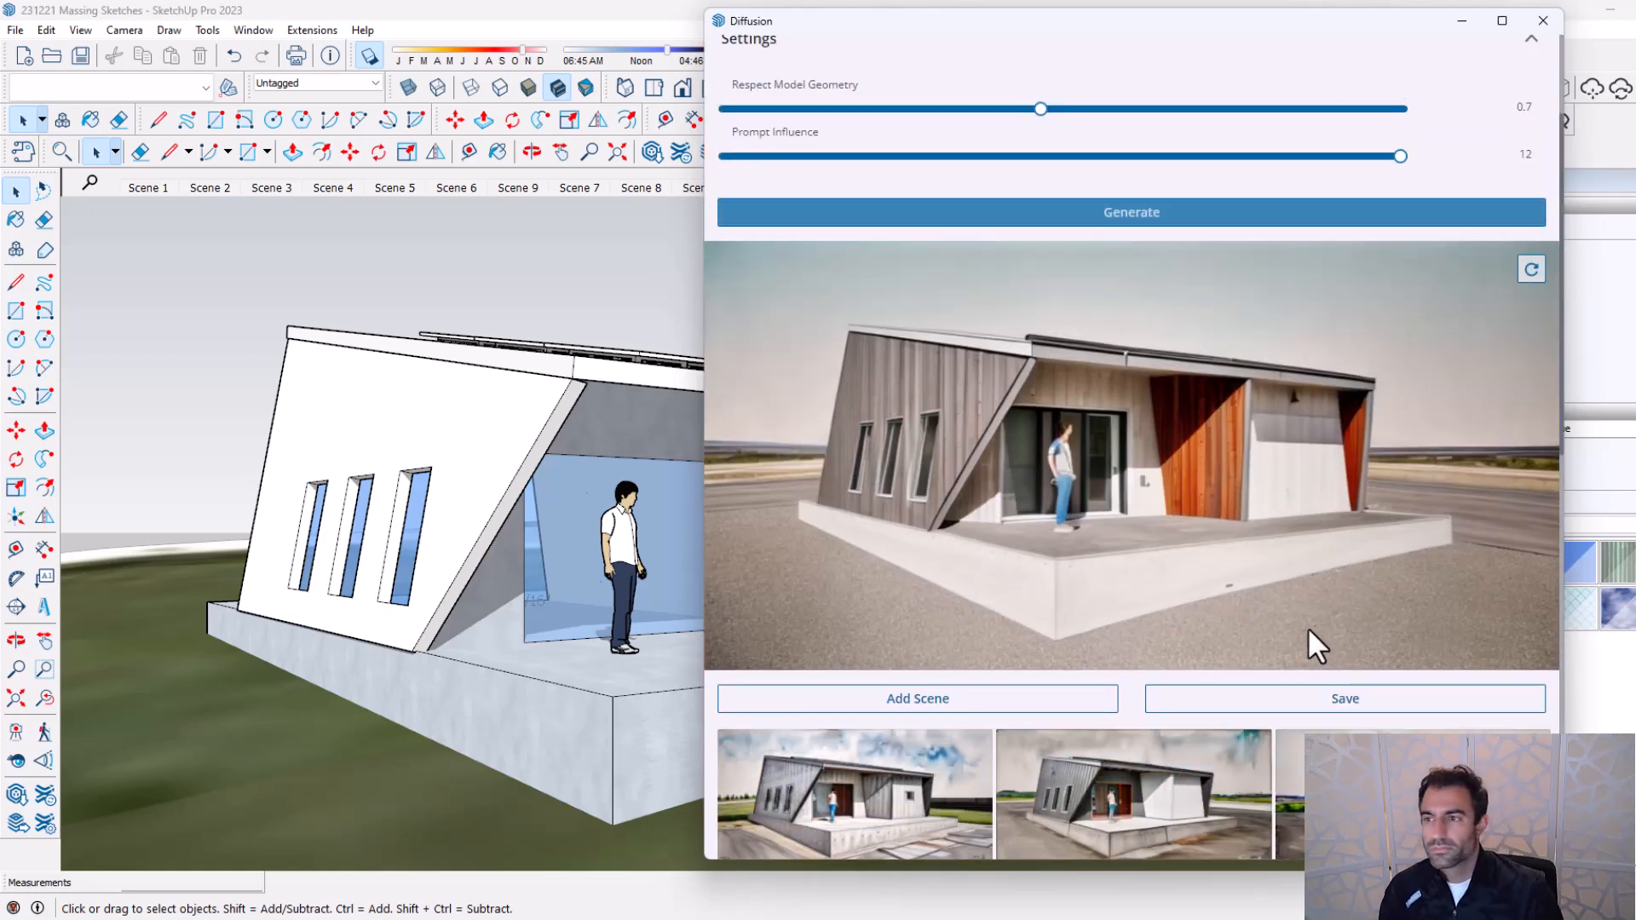
# Preview and compare the three new images generated from the cartoon prompt with the Watercolor style.
pyautogui.click(940, 768)
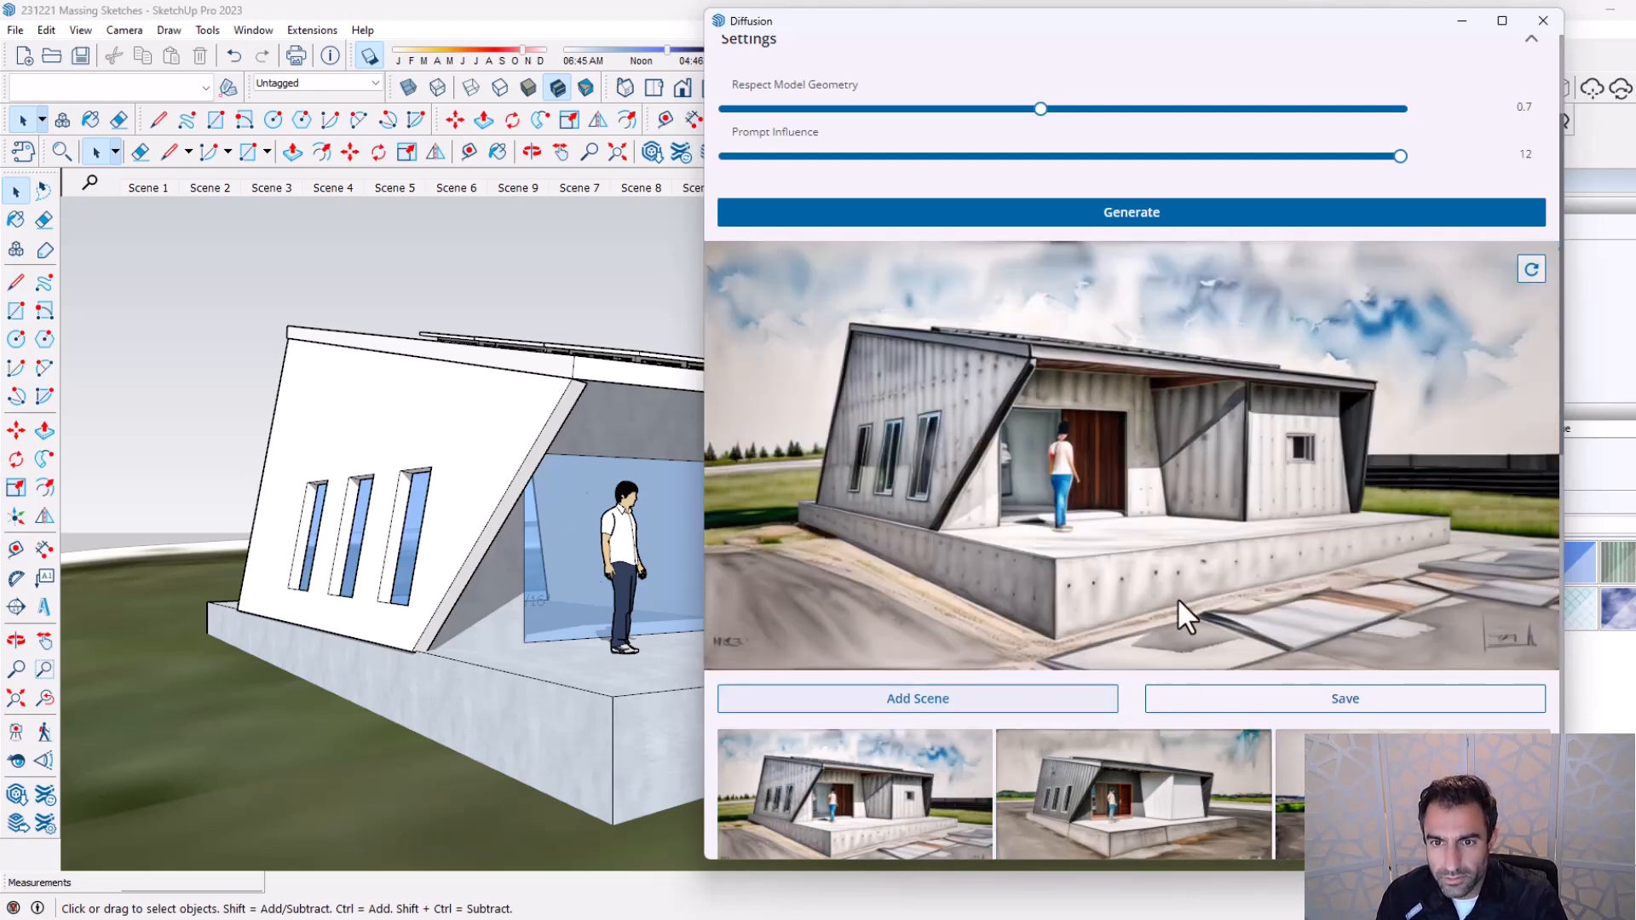
pyautogui.click(1123, 803)
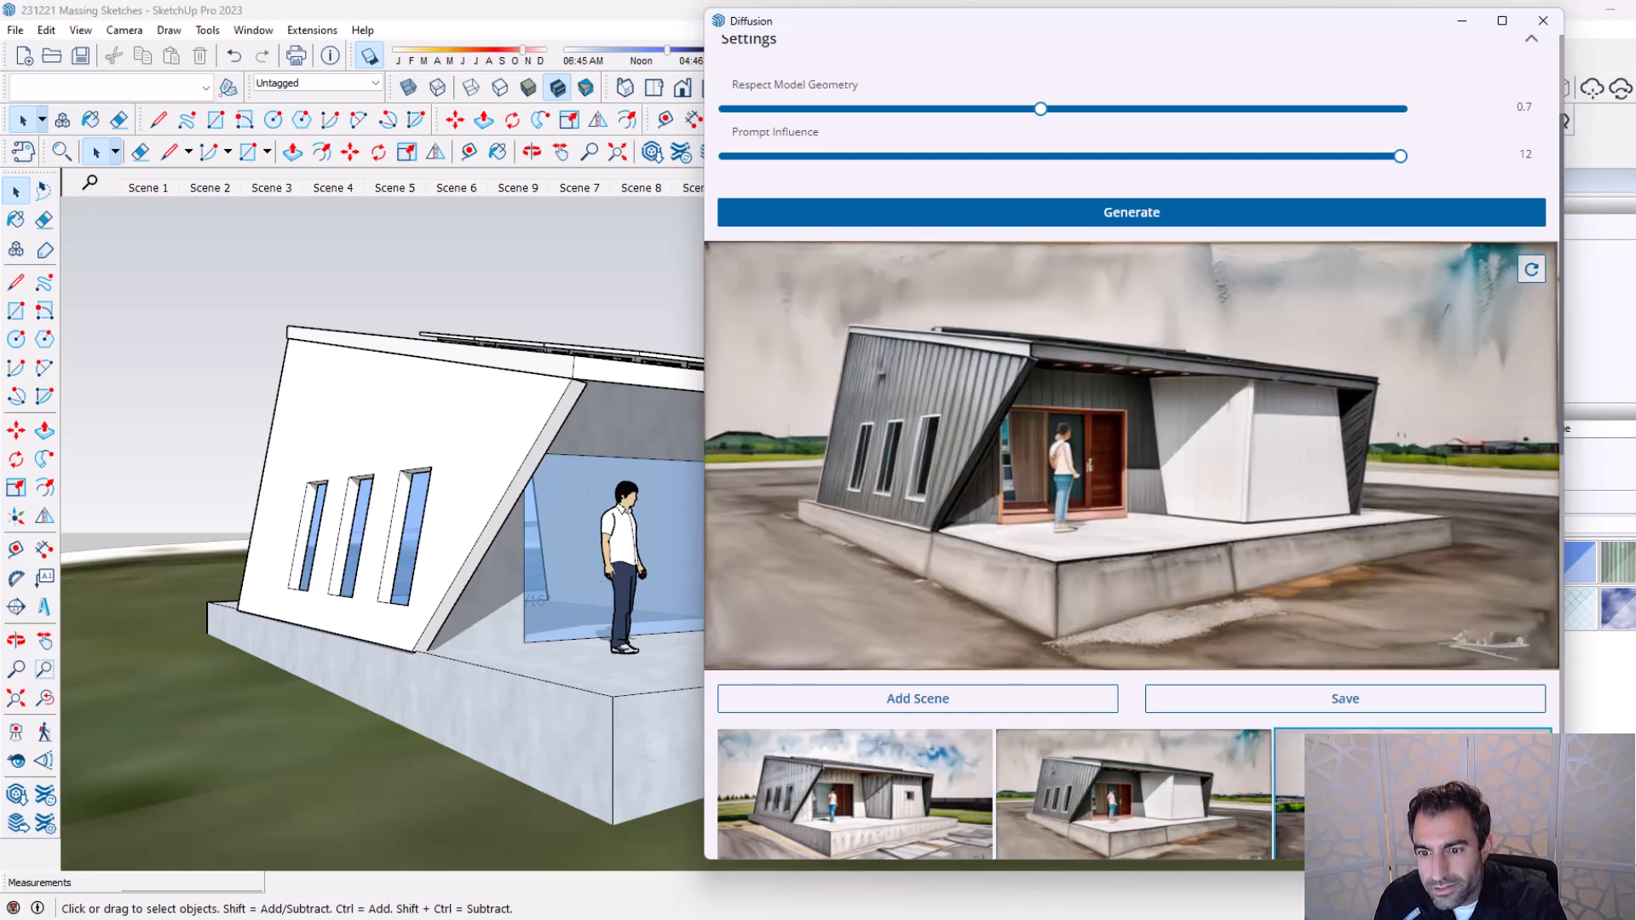
pyautogui.click(1329, 792)
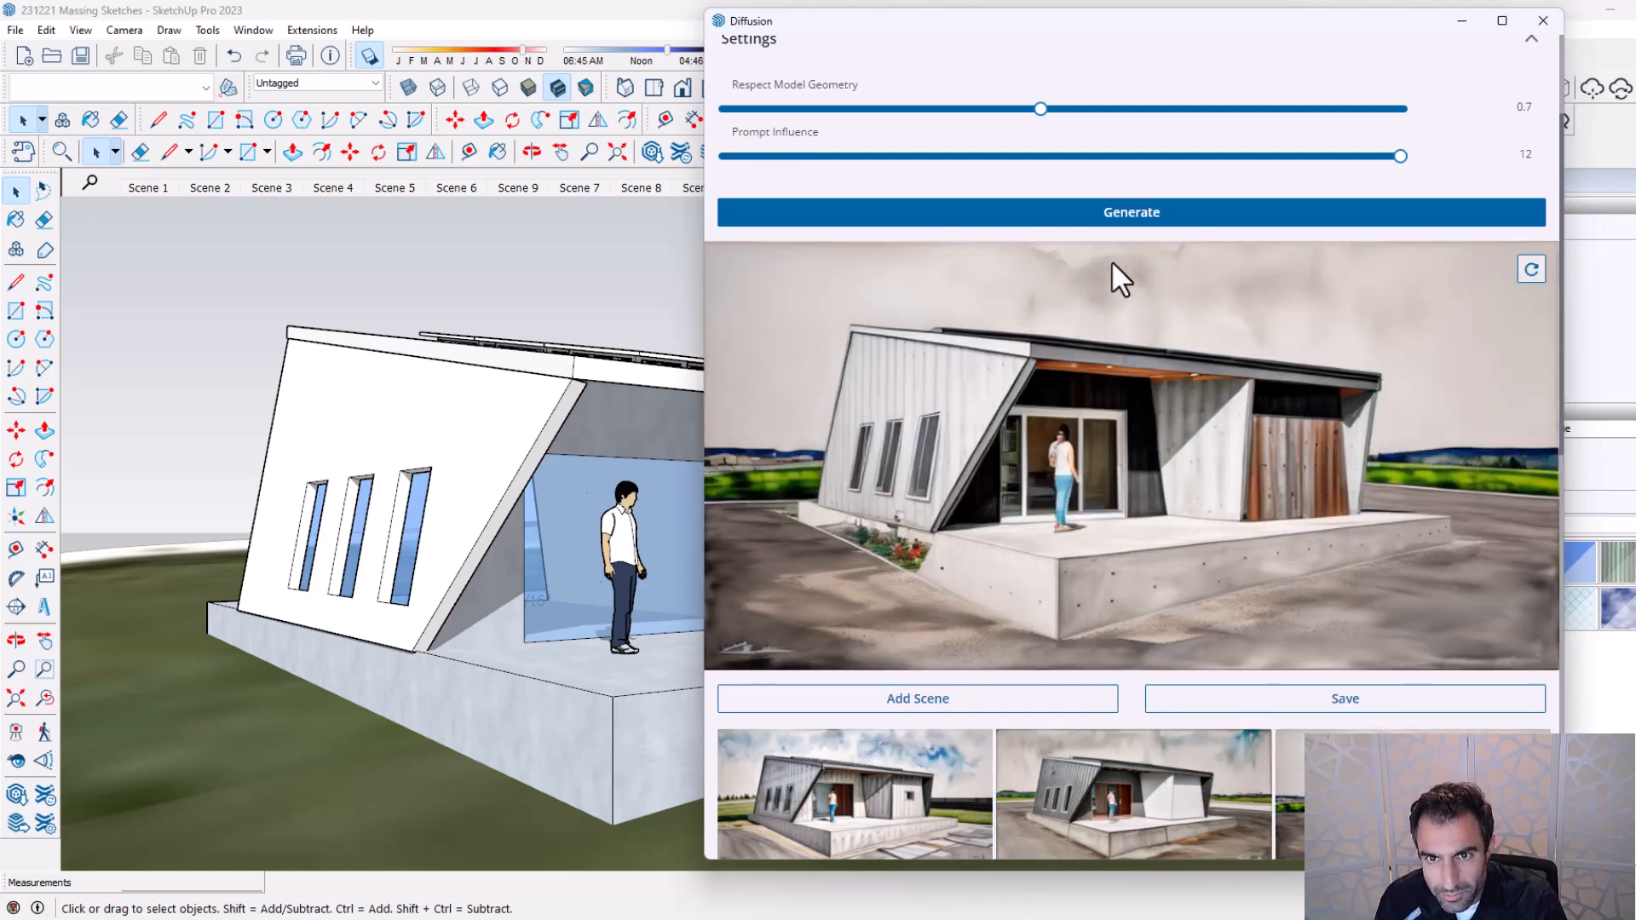
pyautogui.click(1186, 799)
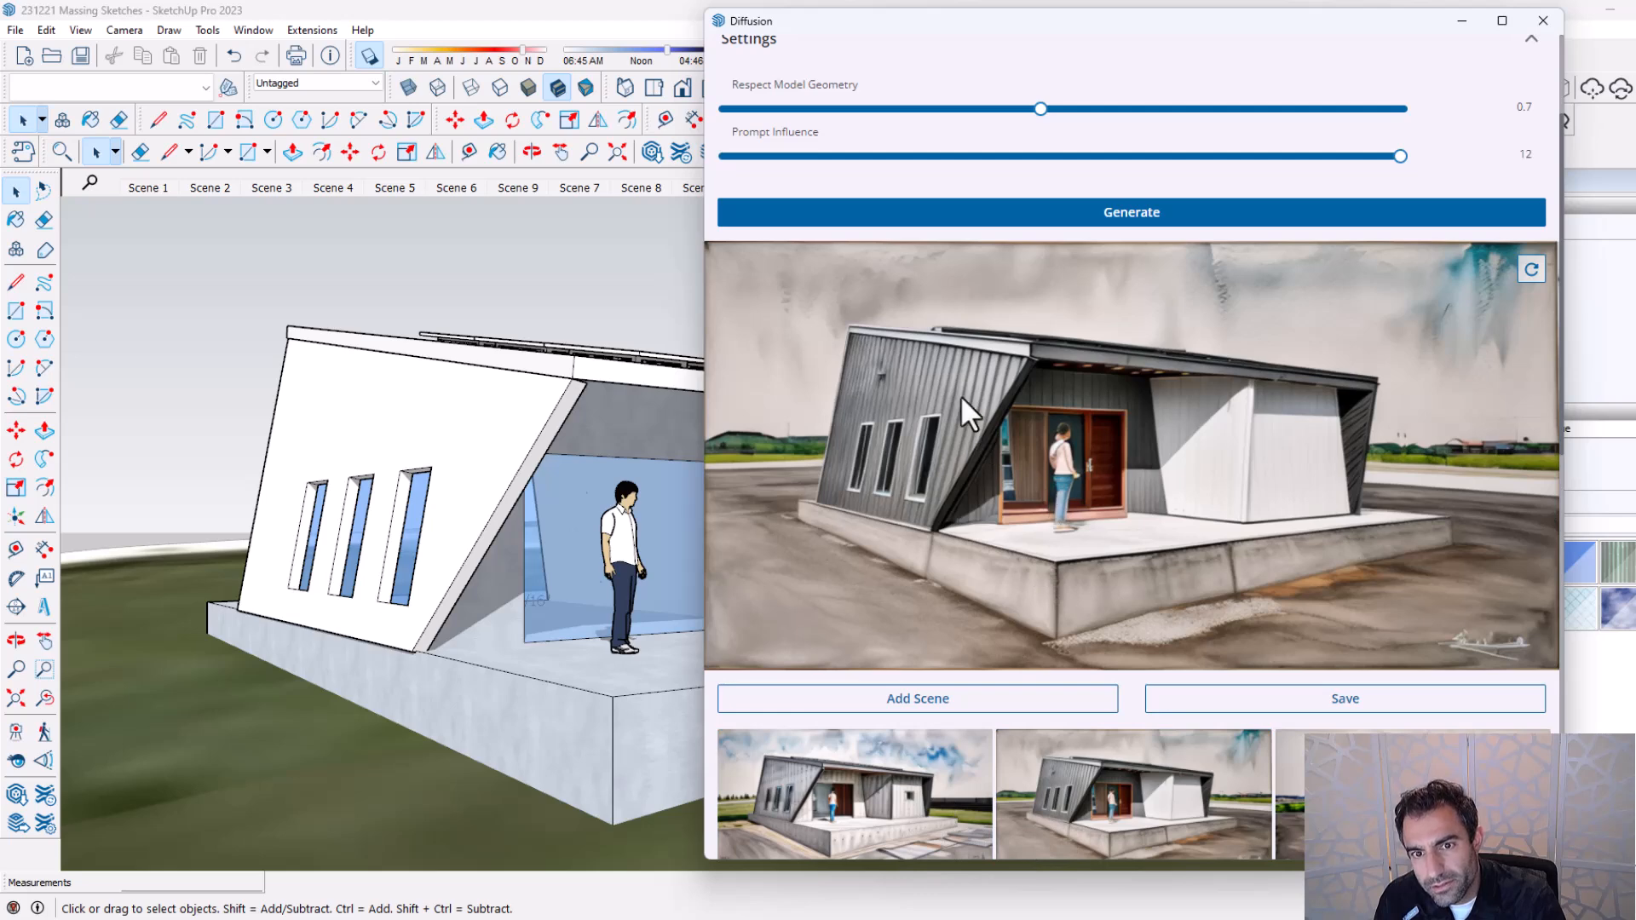
pyautogui.click(916, 805)
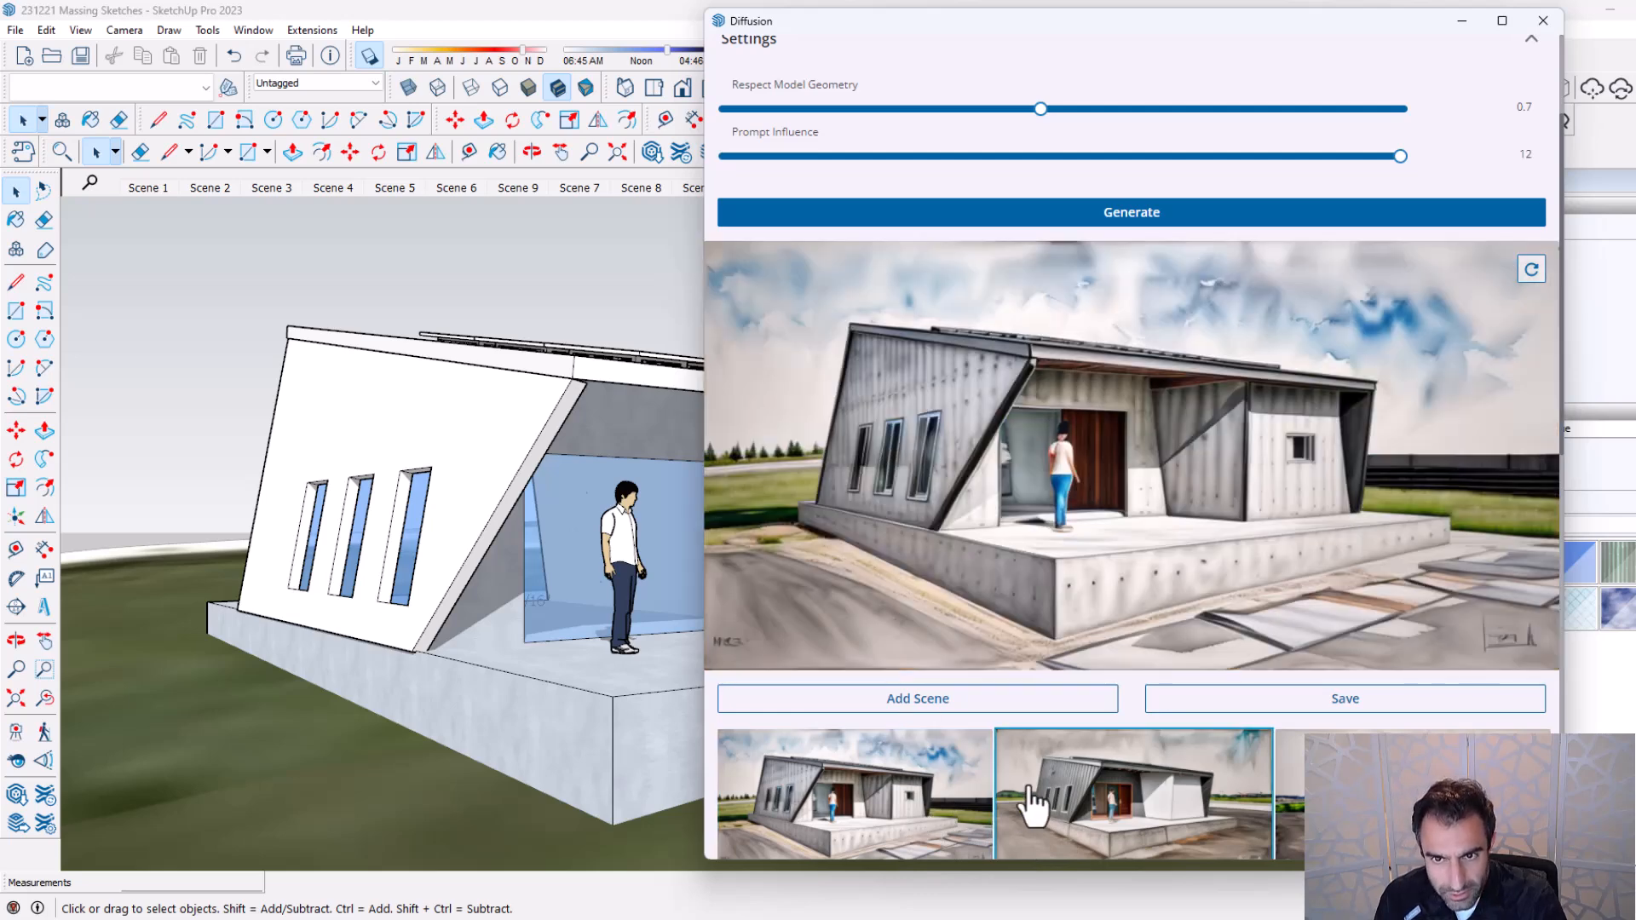
pyautogui.click(1112, 822)
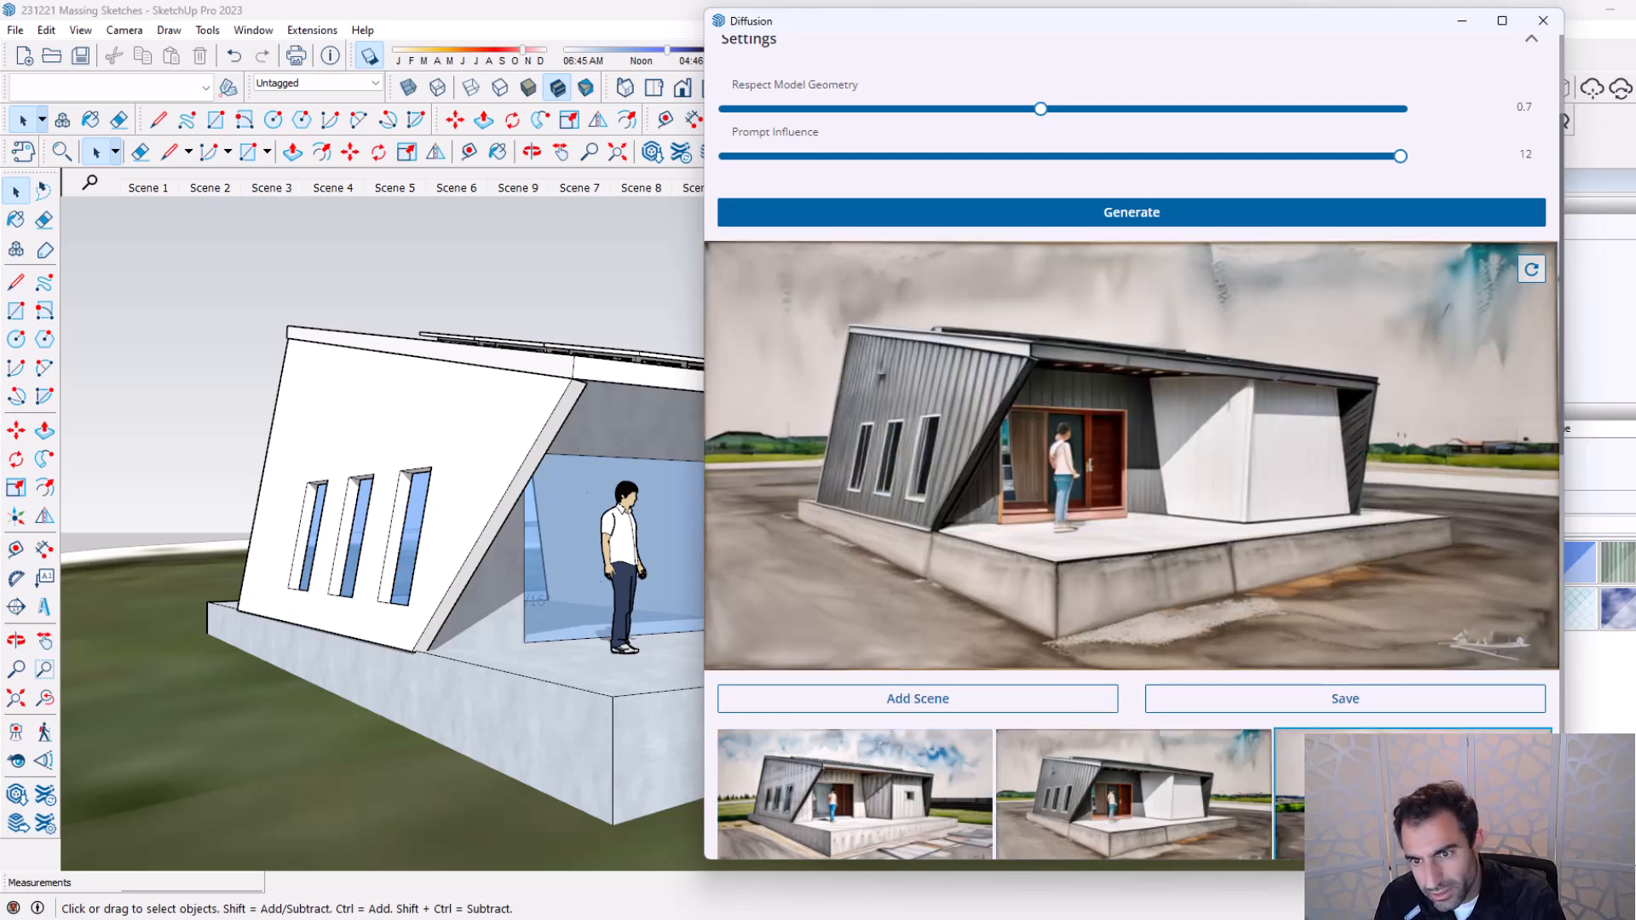
pyautogui.click(1299, 793)
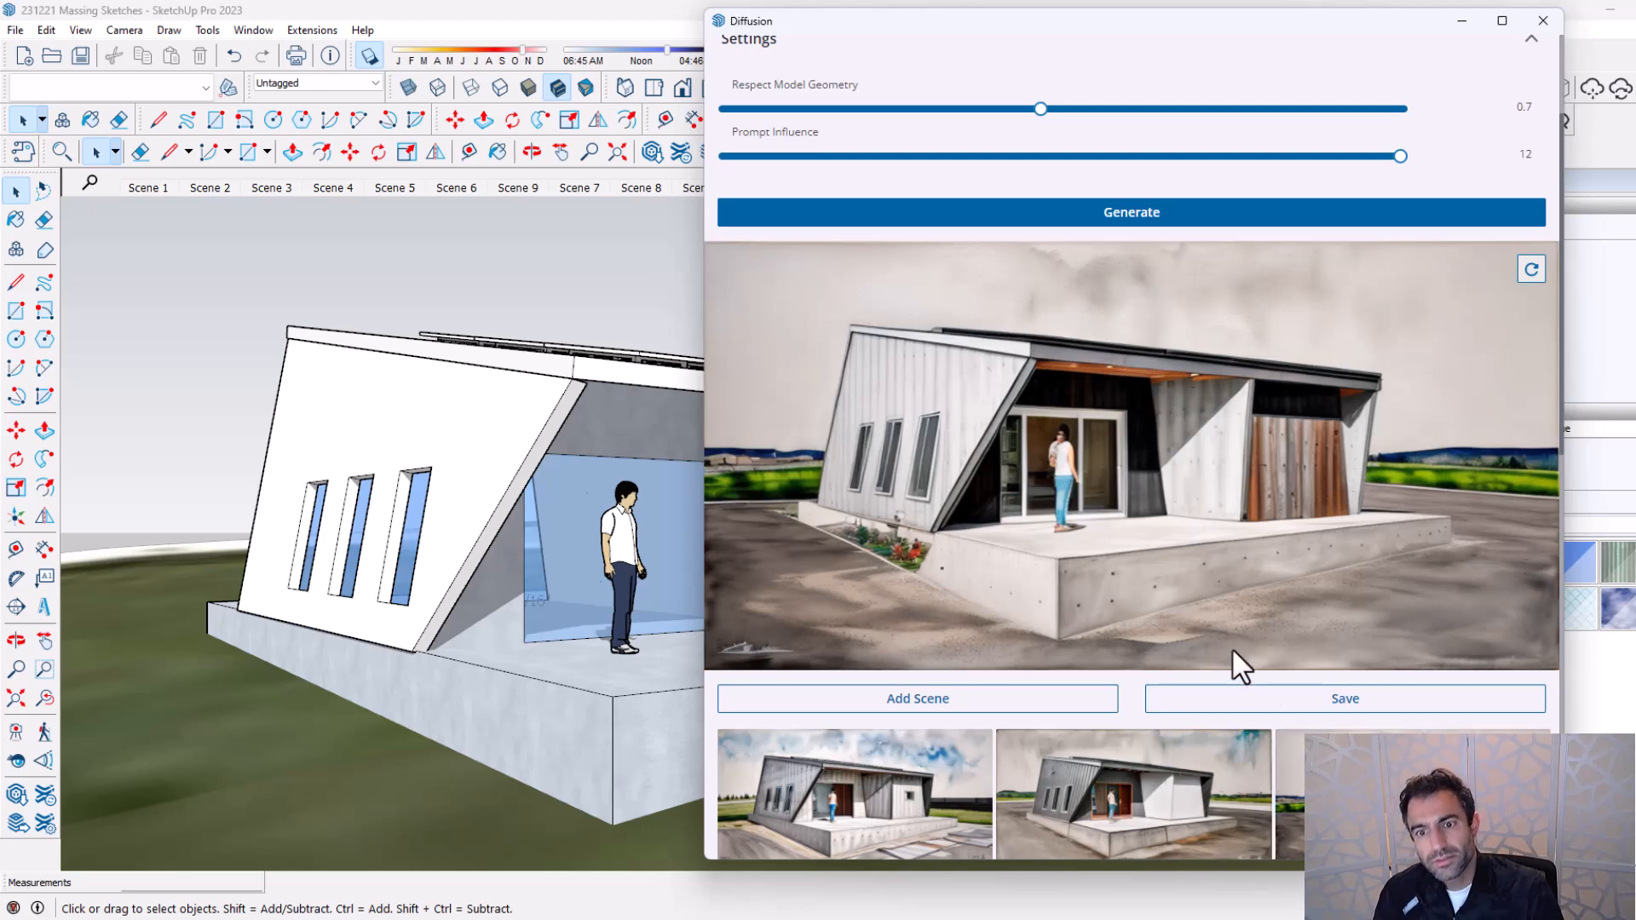
# Remove "raw photo, 8k," from the prompt and generate new images.
pyautogui.scroll(3, 1230, 647)
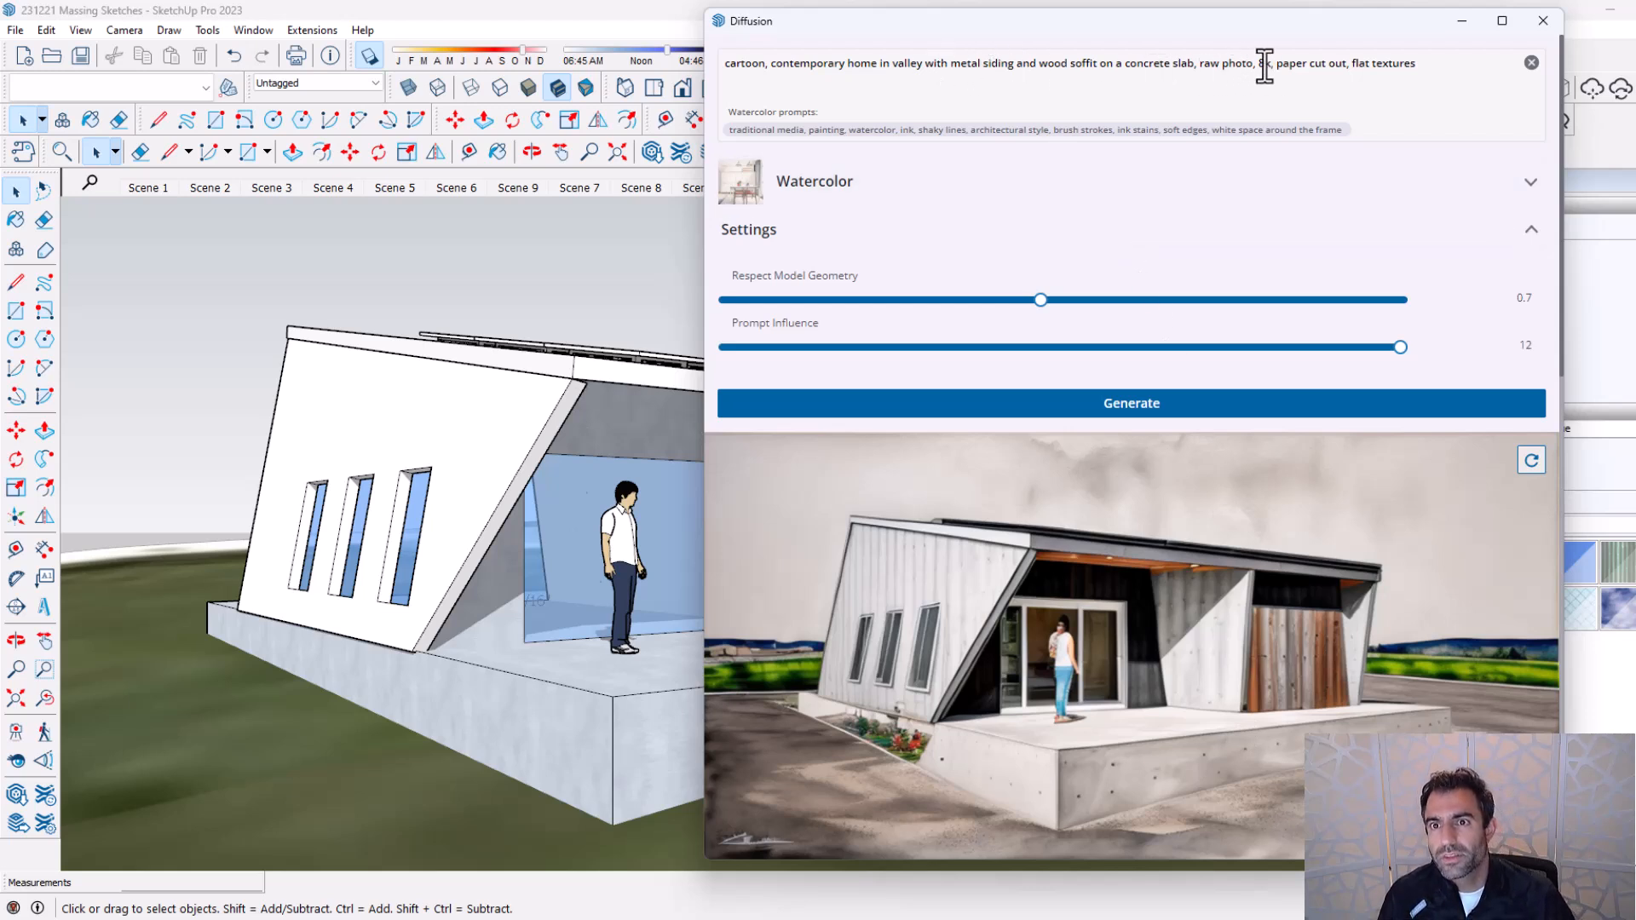
pyautogui.moveTo(1278, 66); pyautogui.dragTo(1201, 63)
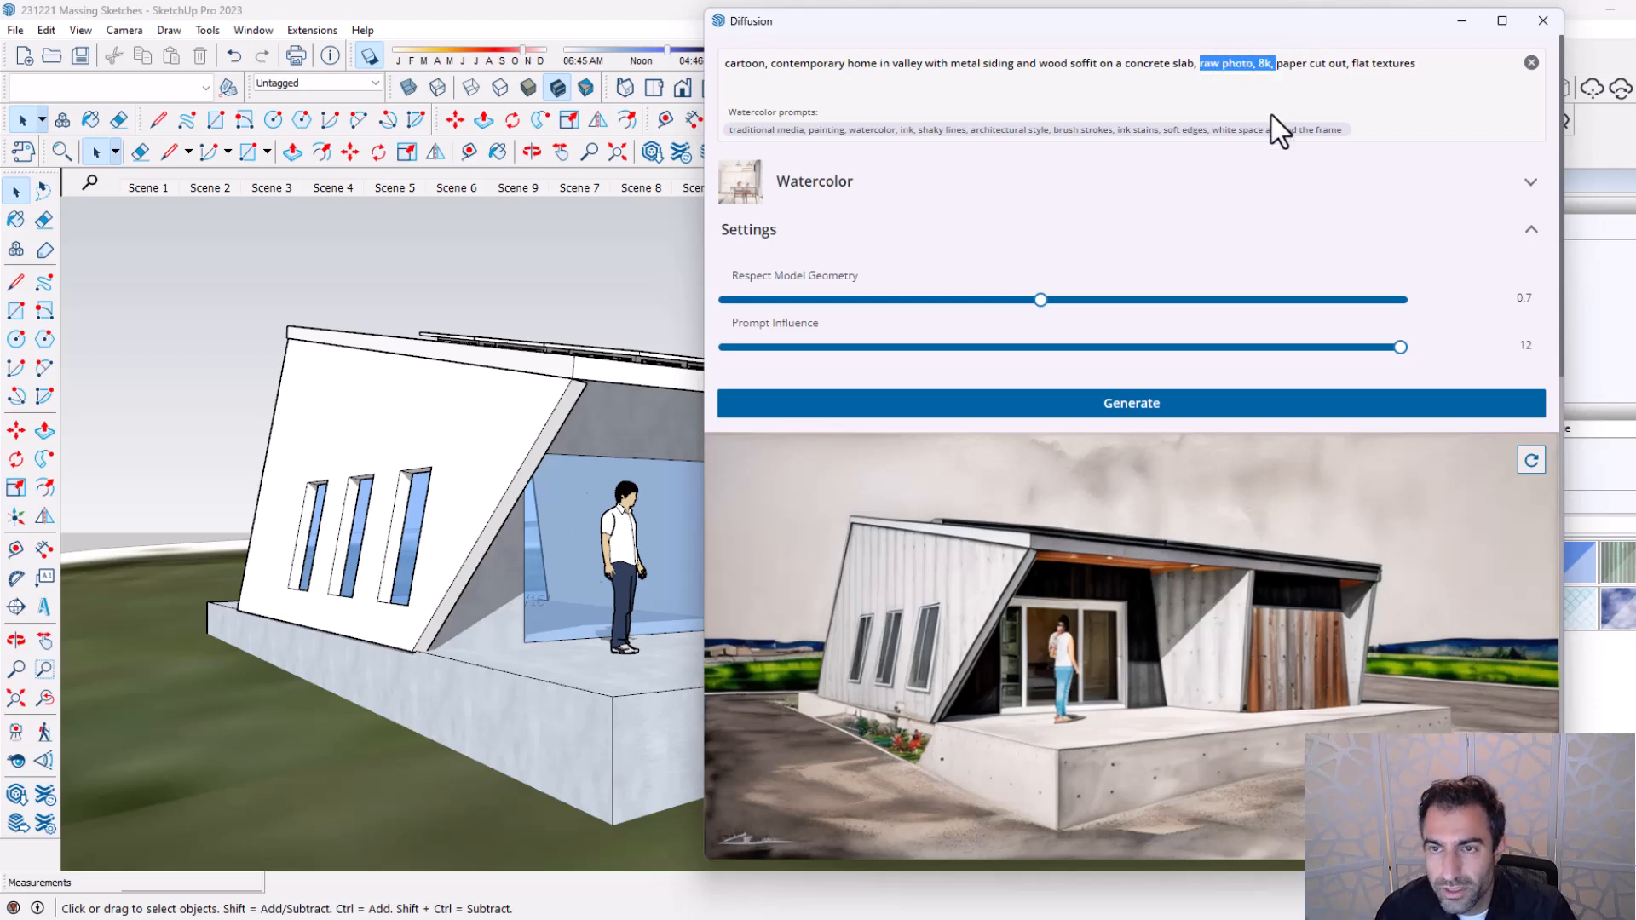
pyautogui.press('BackSpace')
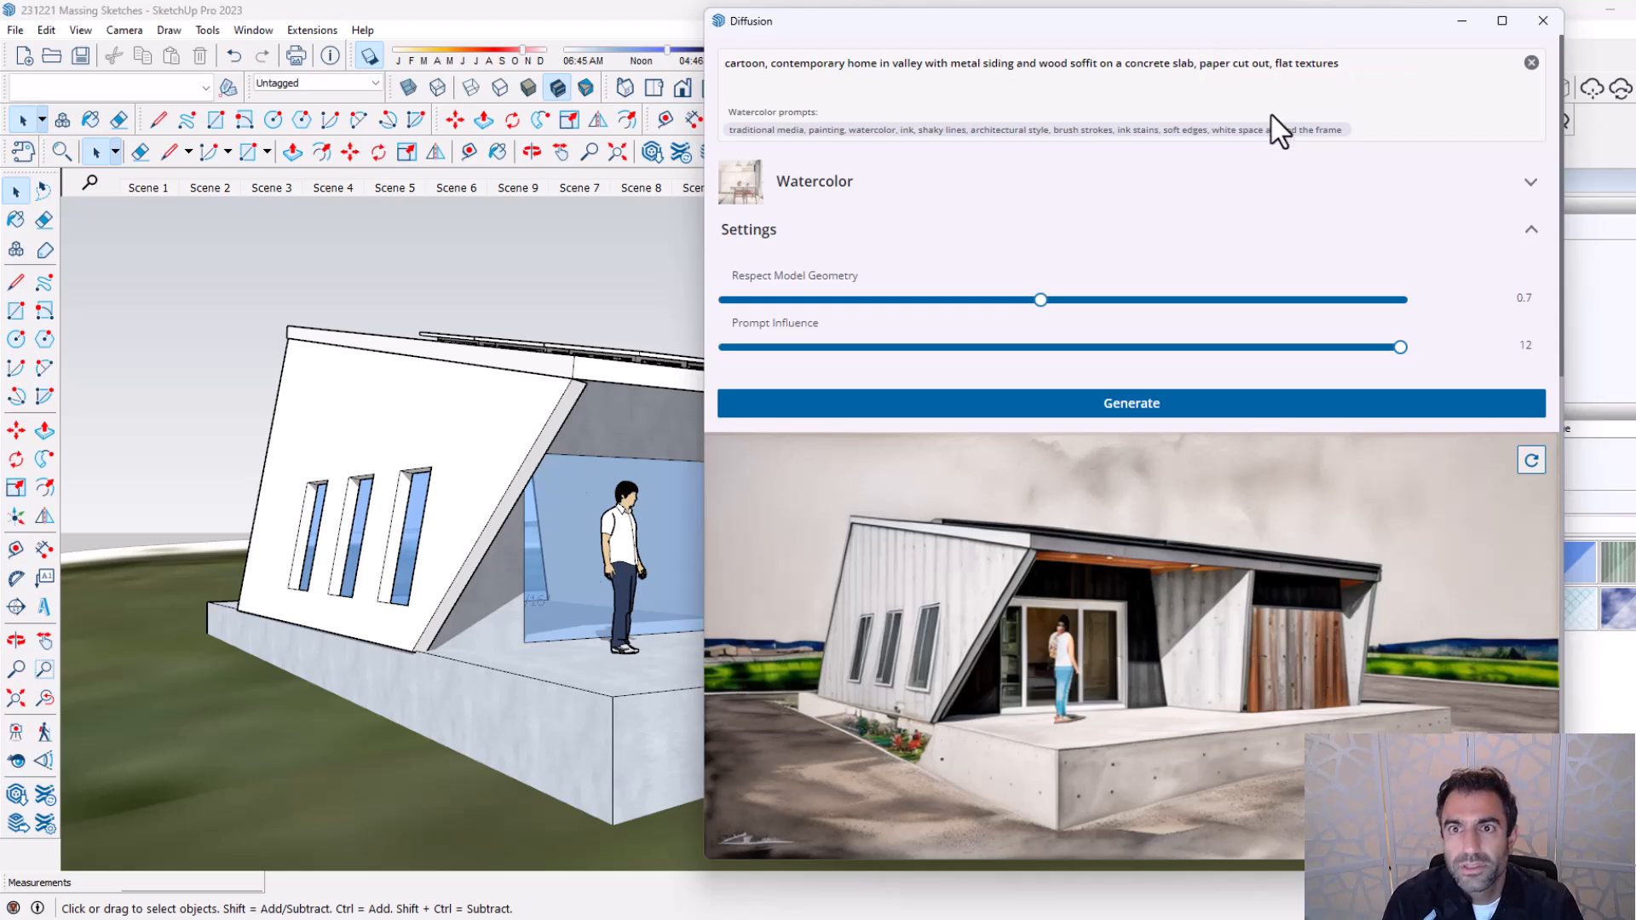
pyautogui.click(1182, 410)
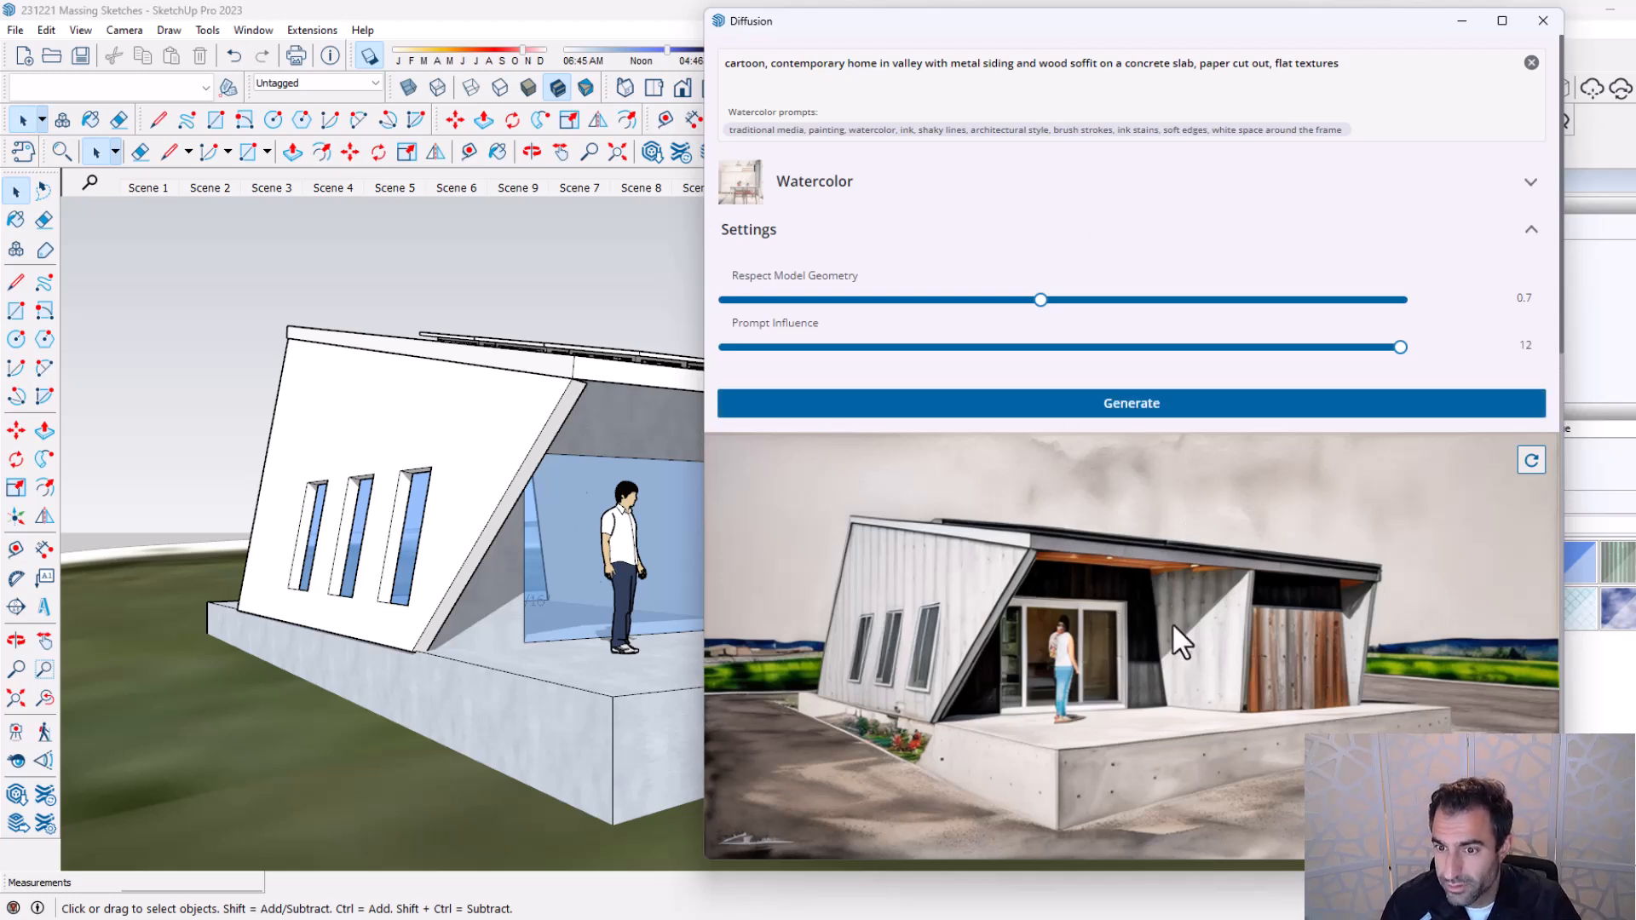
# Preview the first and second images generated without the photo wording in the prompt.
pyautogui.scroll(-3, 1227, 733)
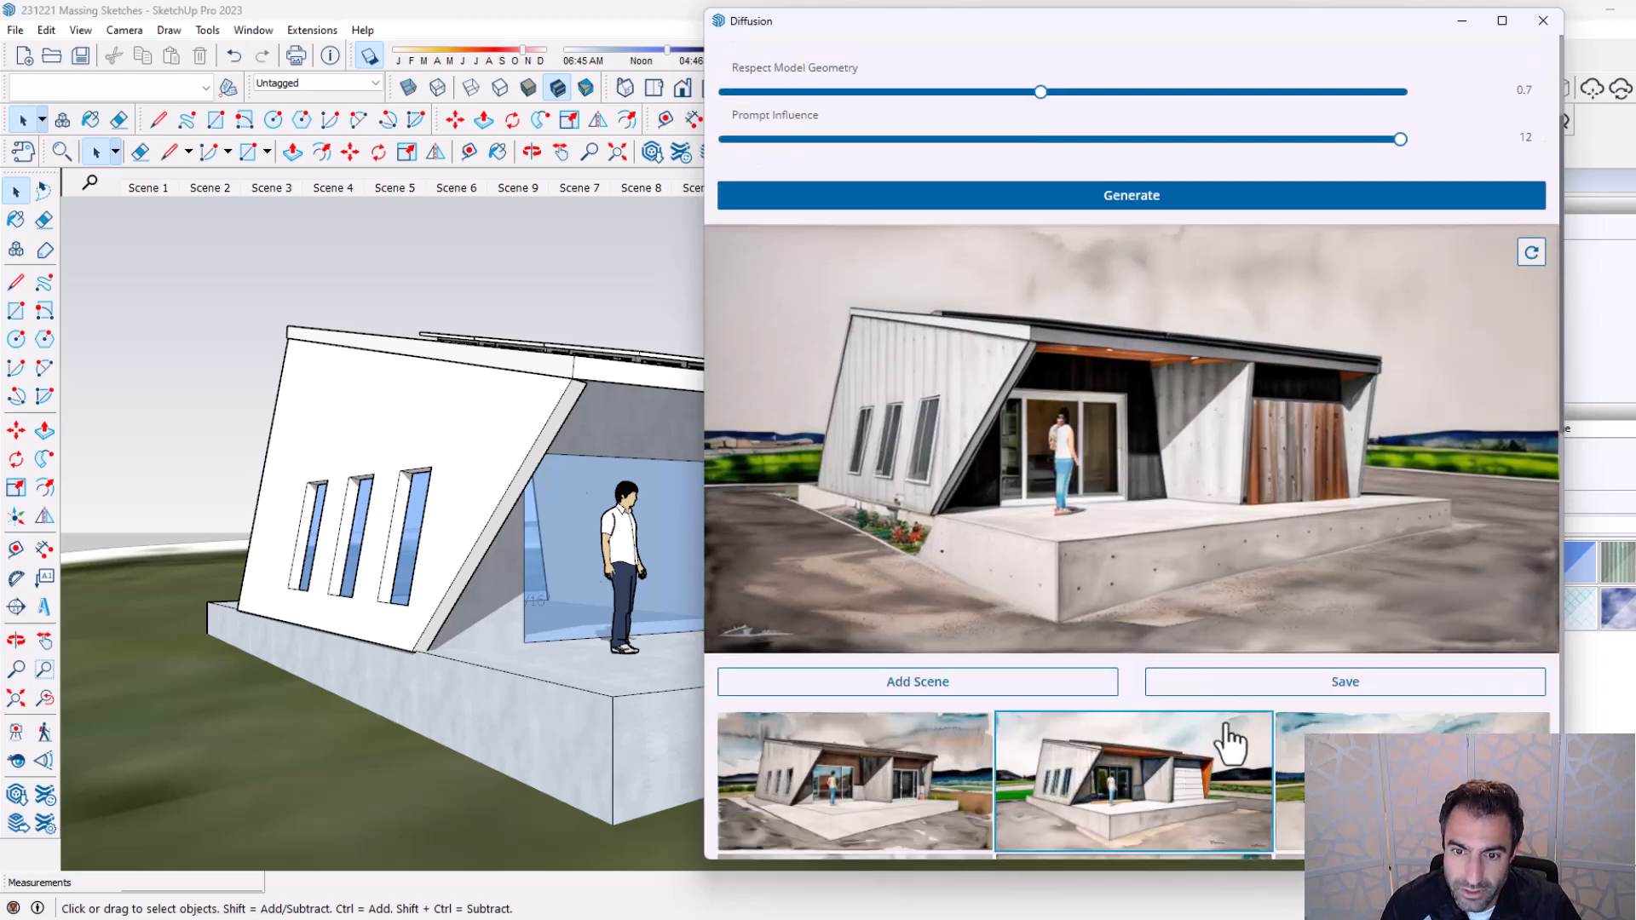
pyautogui.scroll(-3, 1227, 741)
pyautogui.click(925, 617)
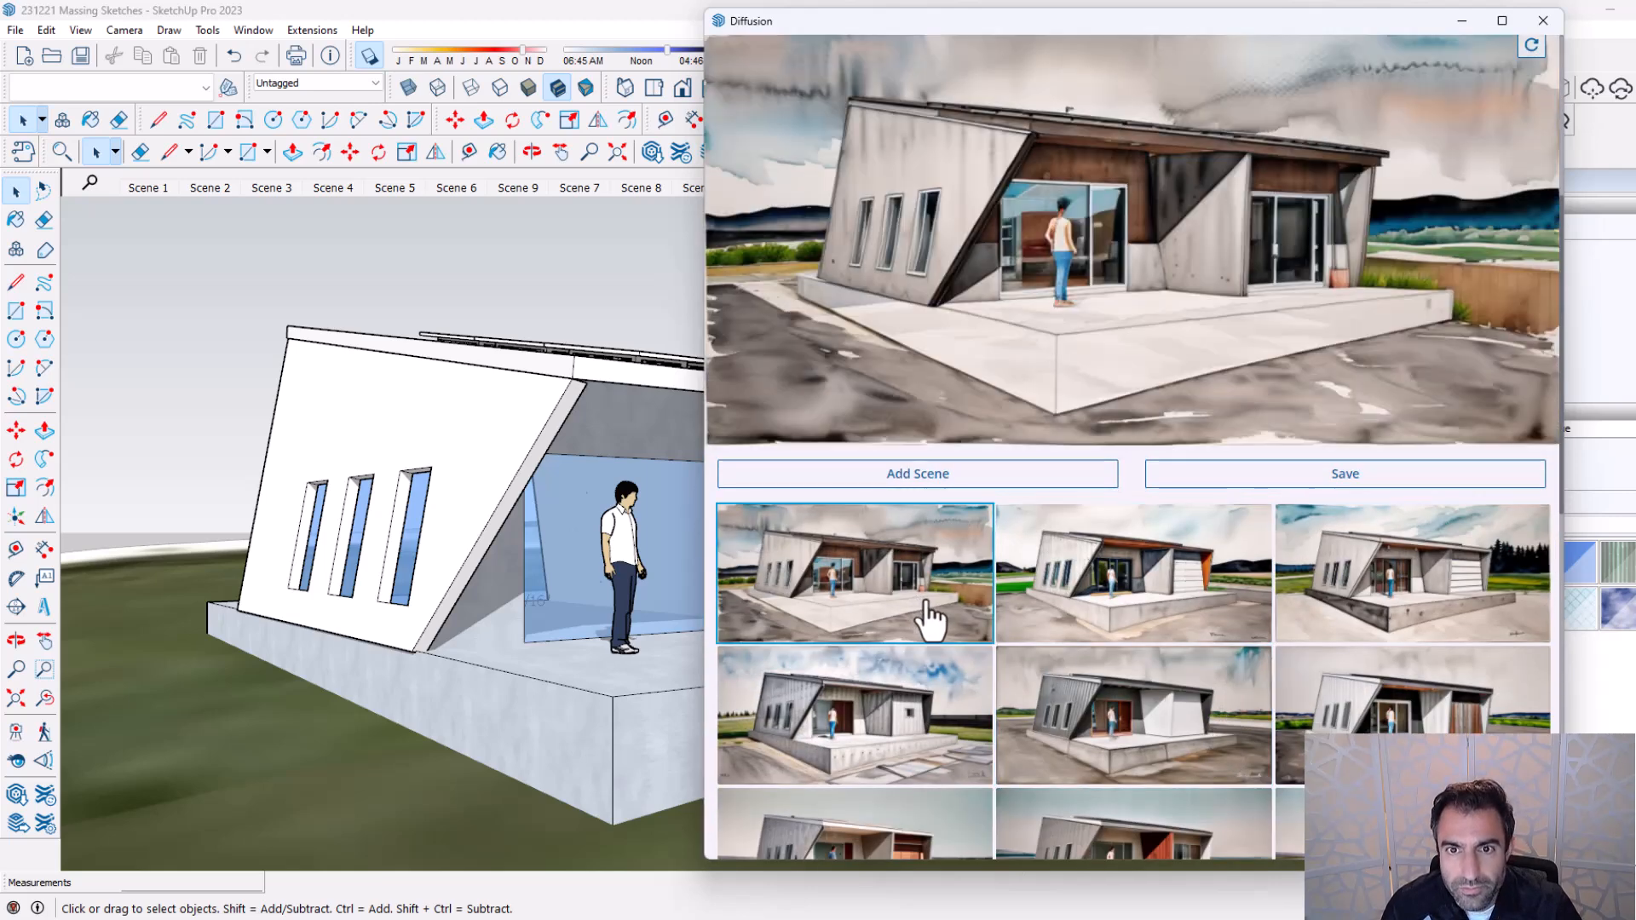
pyautogui.scroll(3, 957, 639)
pyautogui.click(1066, 819)
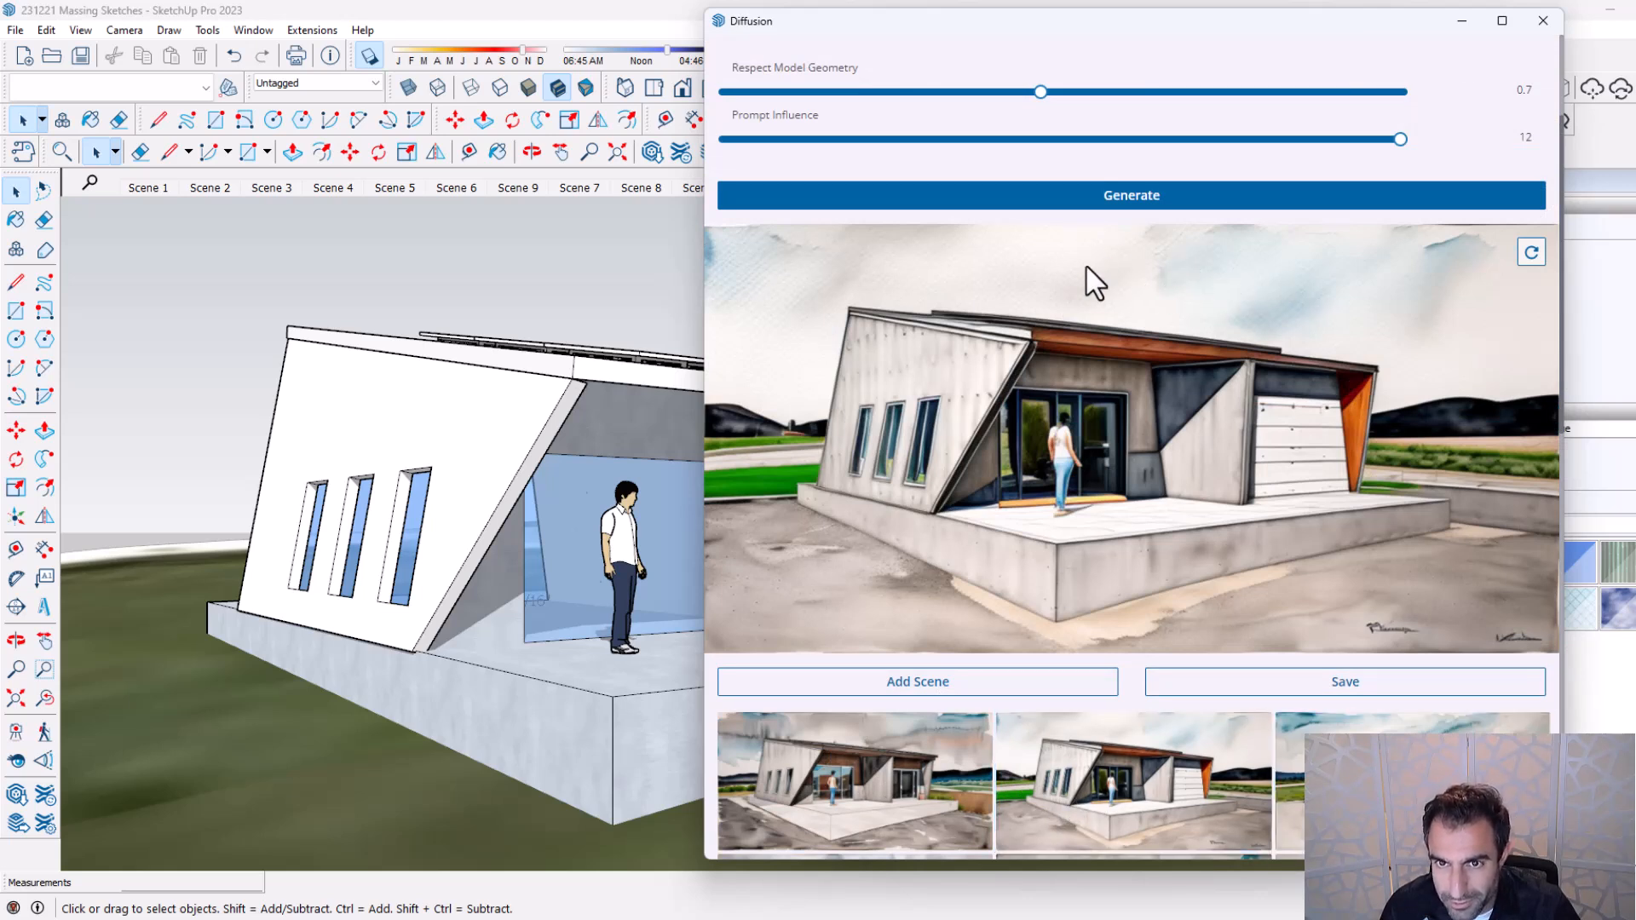
# Remove ", flat textures" from the end of the prompt and preview the third image of the latest set.
pyautogui.scroll(3, 1144, 319)
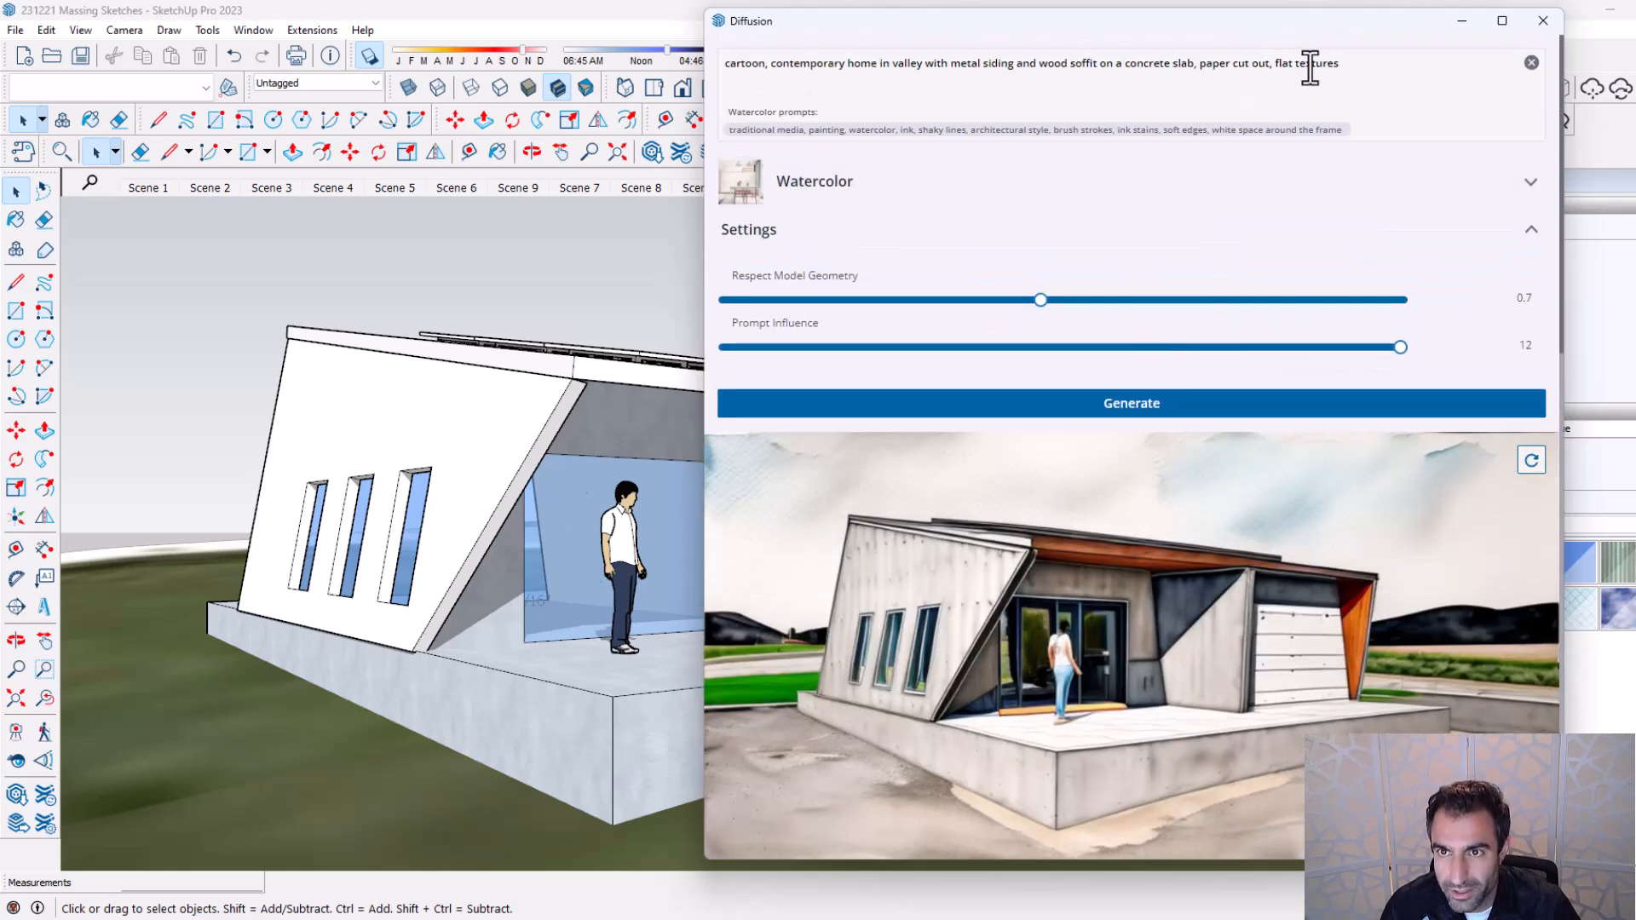
pyautogui.moveTo(1340, 64); pyautogui.dragTo(1276, 64)
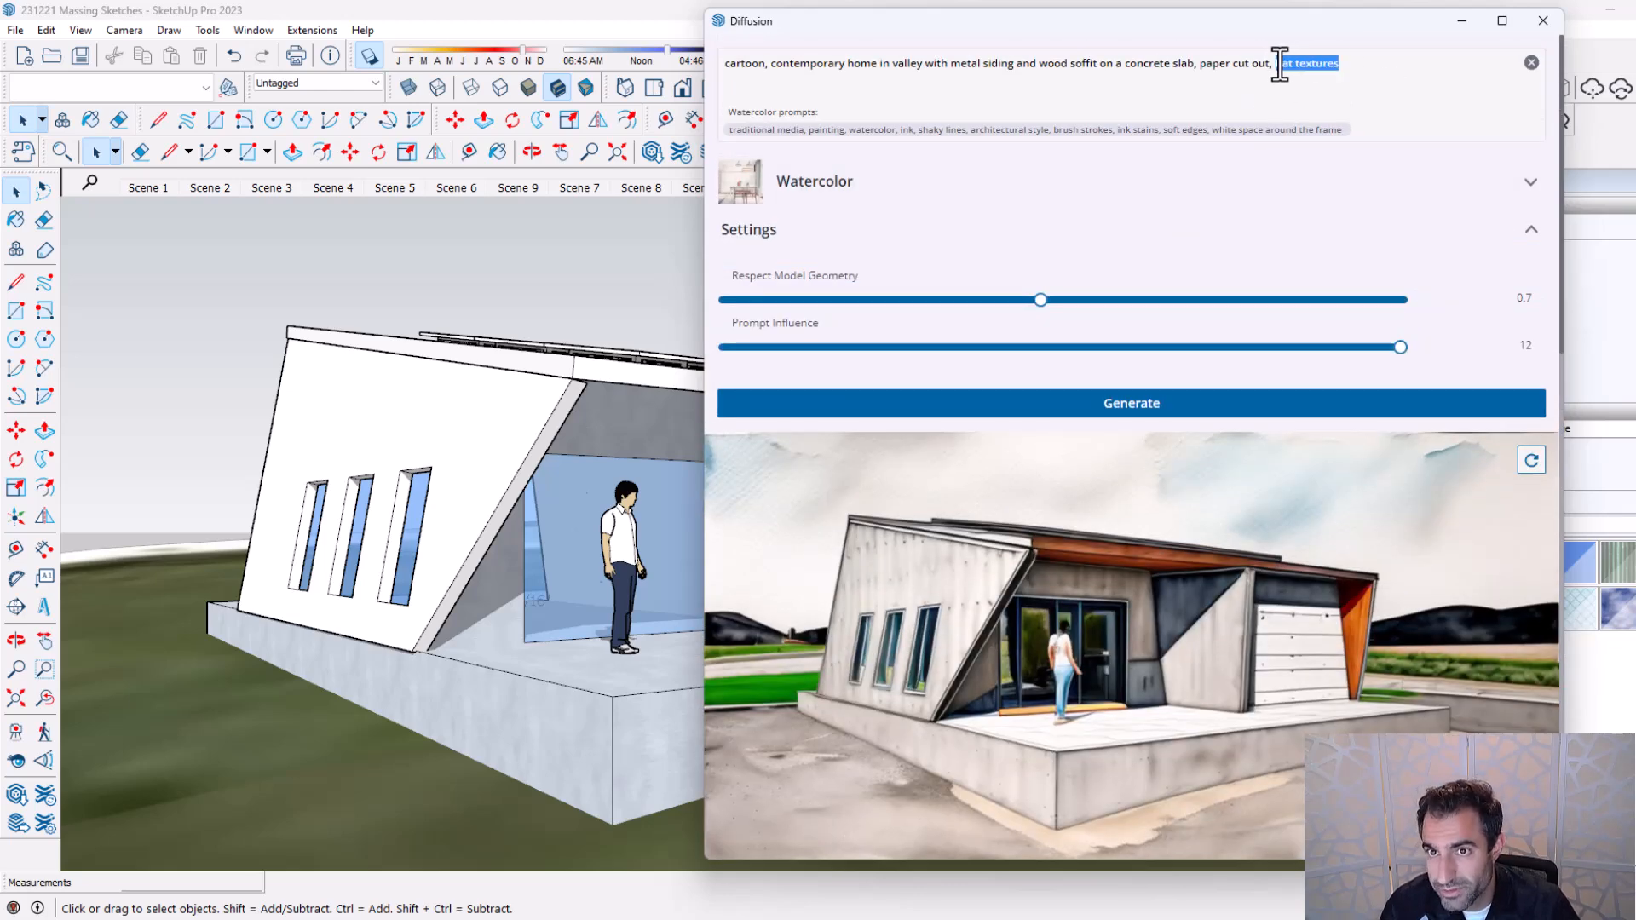
pyautogui.press('BackSpace')
pyautogui.press('BackSpace')
pyautogui.press('BackSpace')
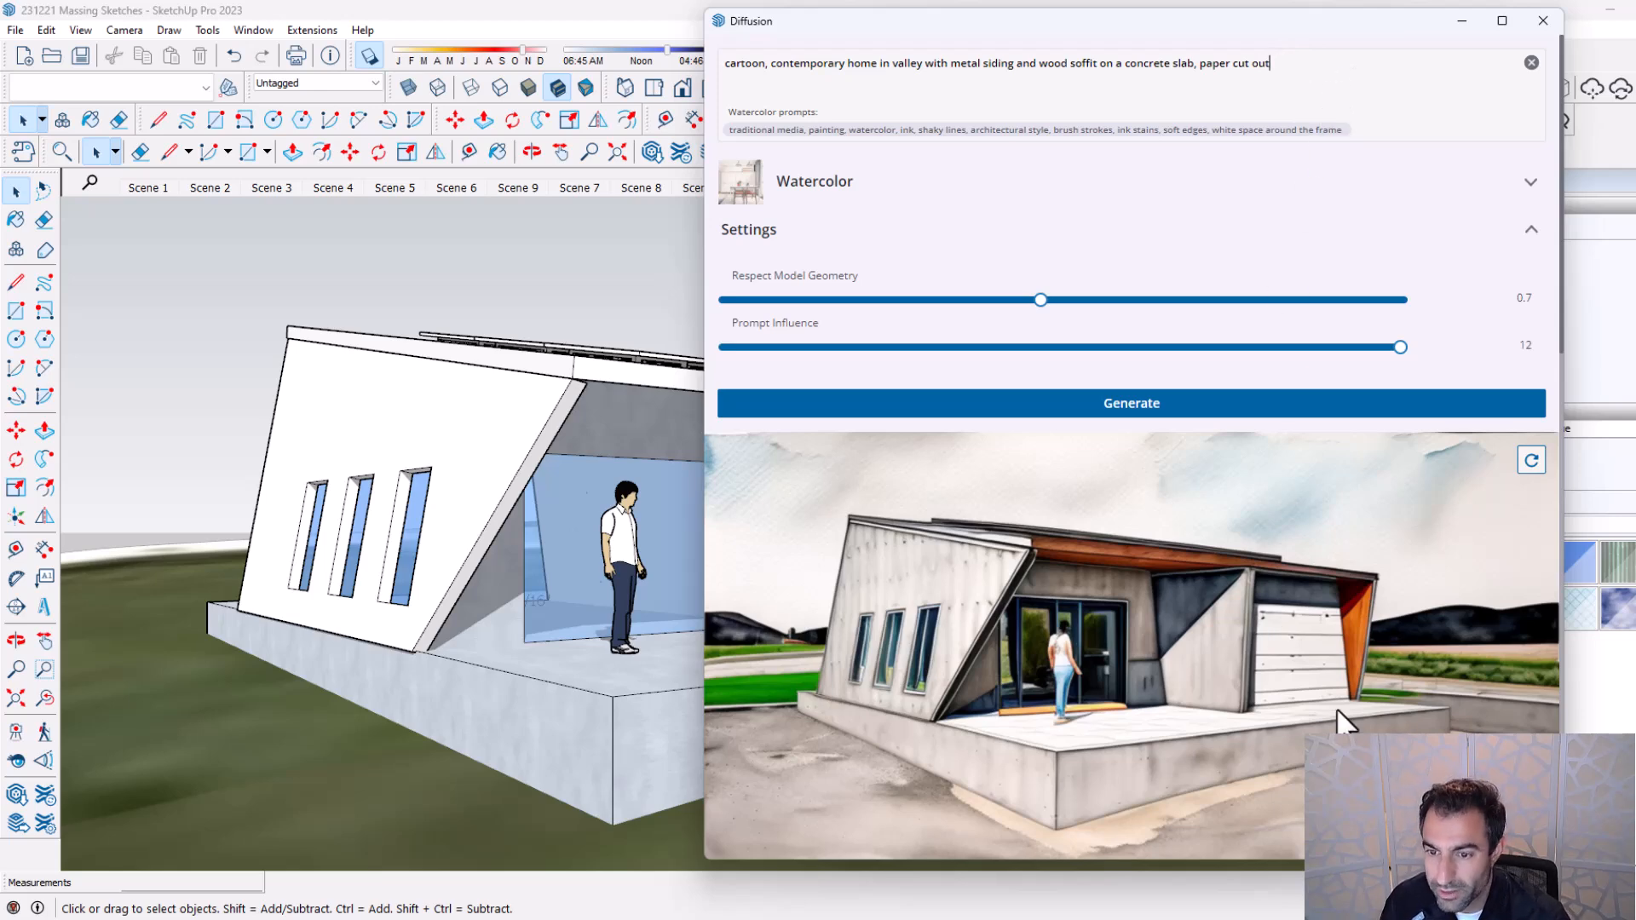
pyautogui.scroll(-2, 1337, 707)
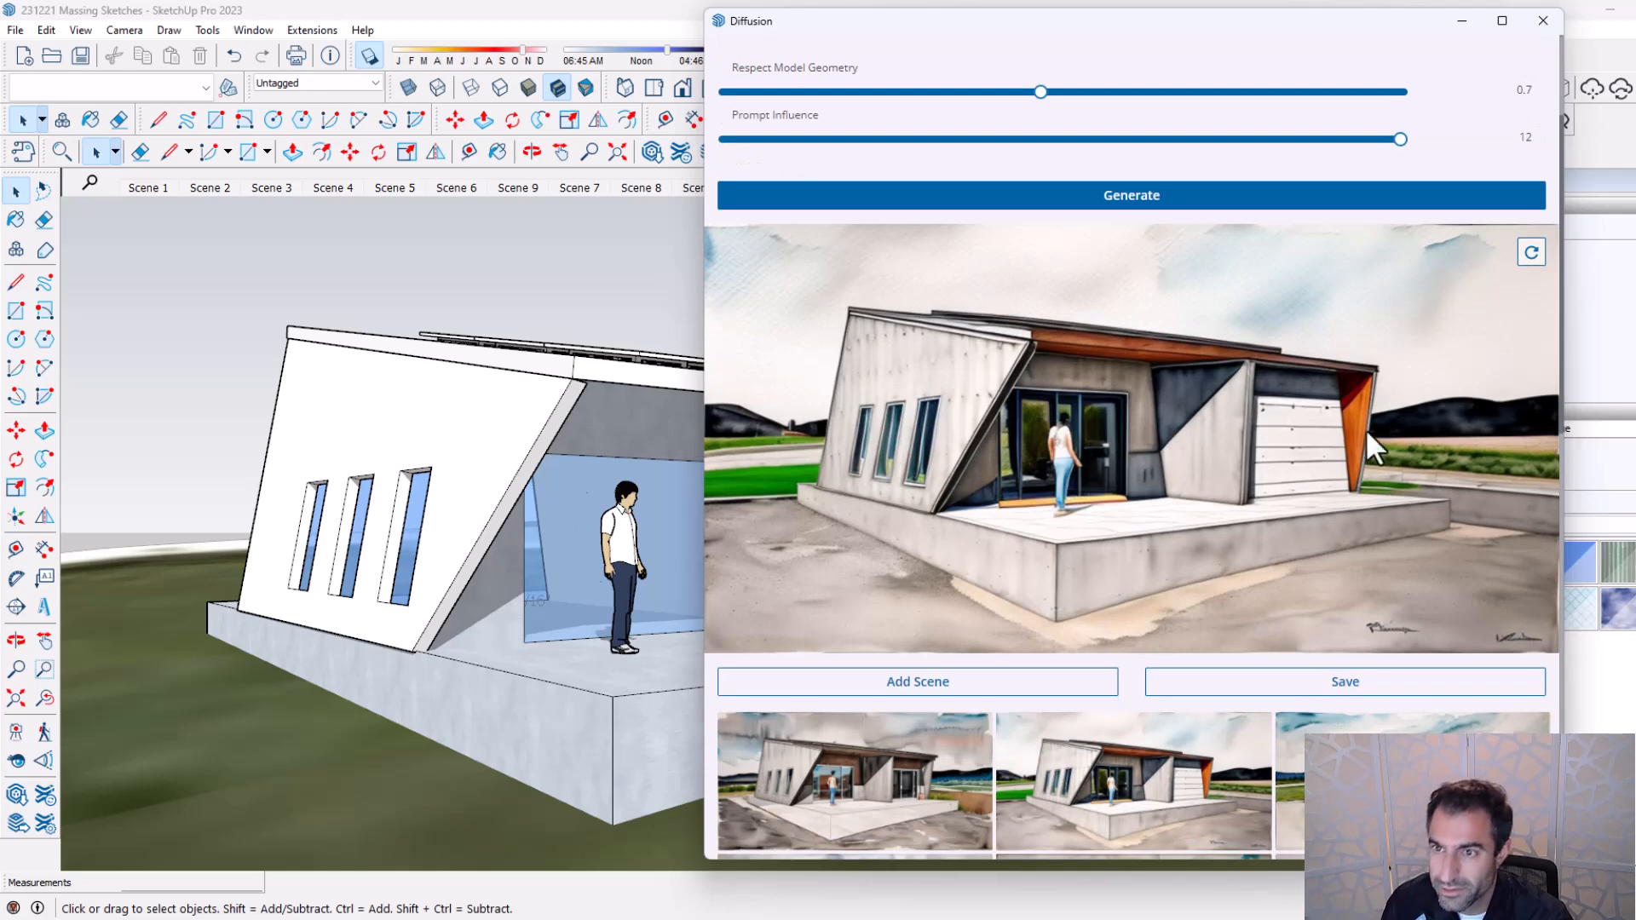
pyautogui.click(1312, 784)
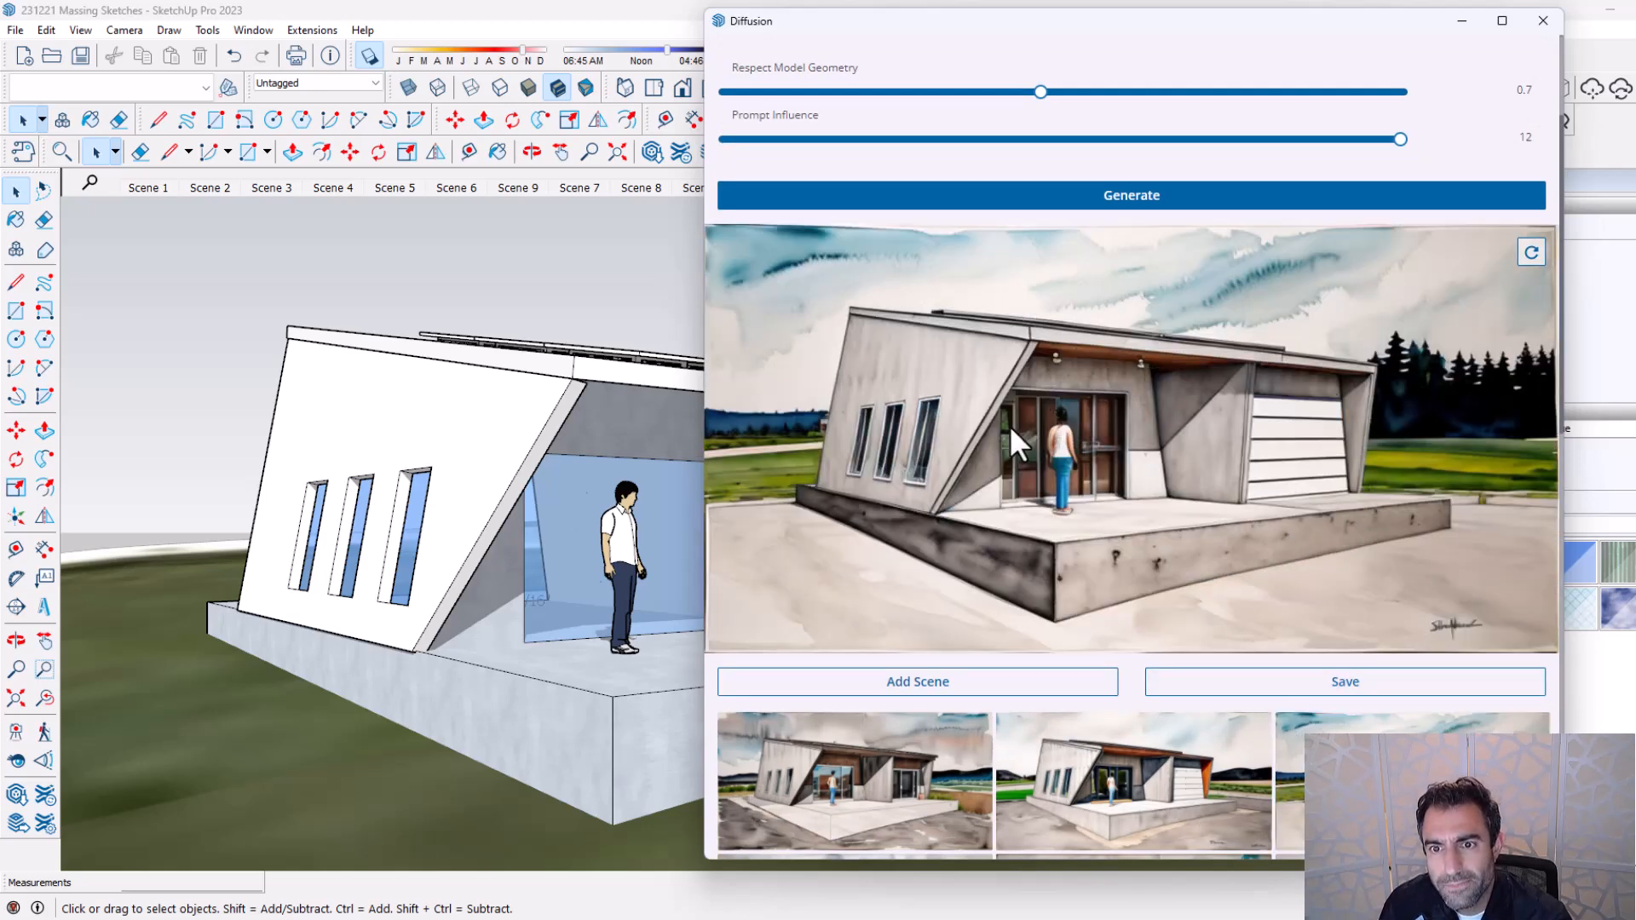
# Change the style to Pencil Sketch, insert "ink drawing," after "cartoon," in the prompt, and generate new images.
pyautogui.scroll(2, 1009, 430)
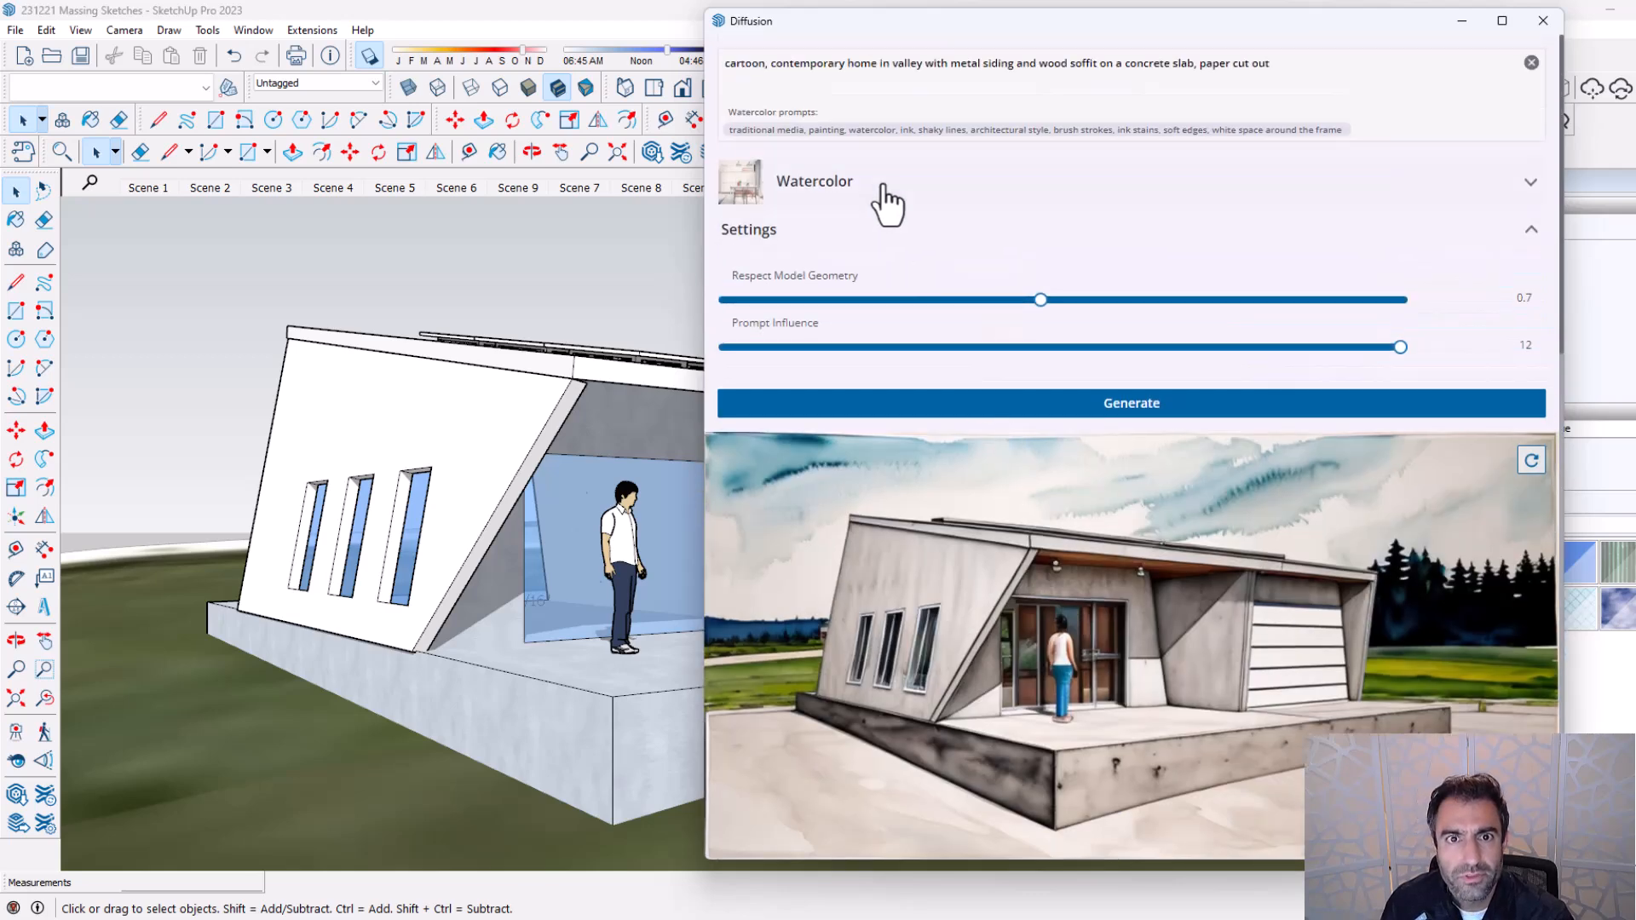
pyautogui.click(823, 203)
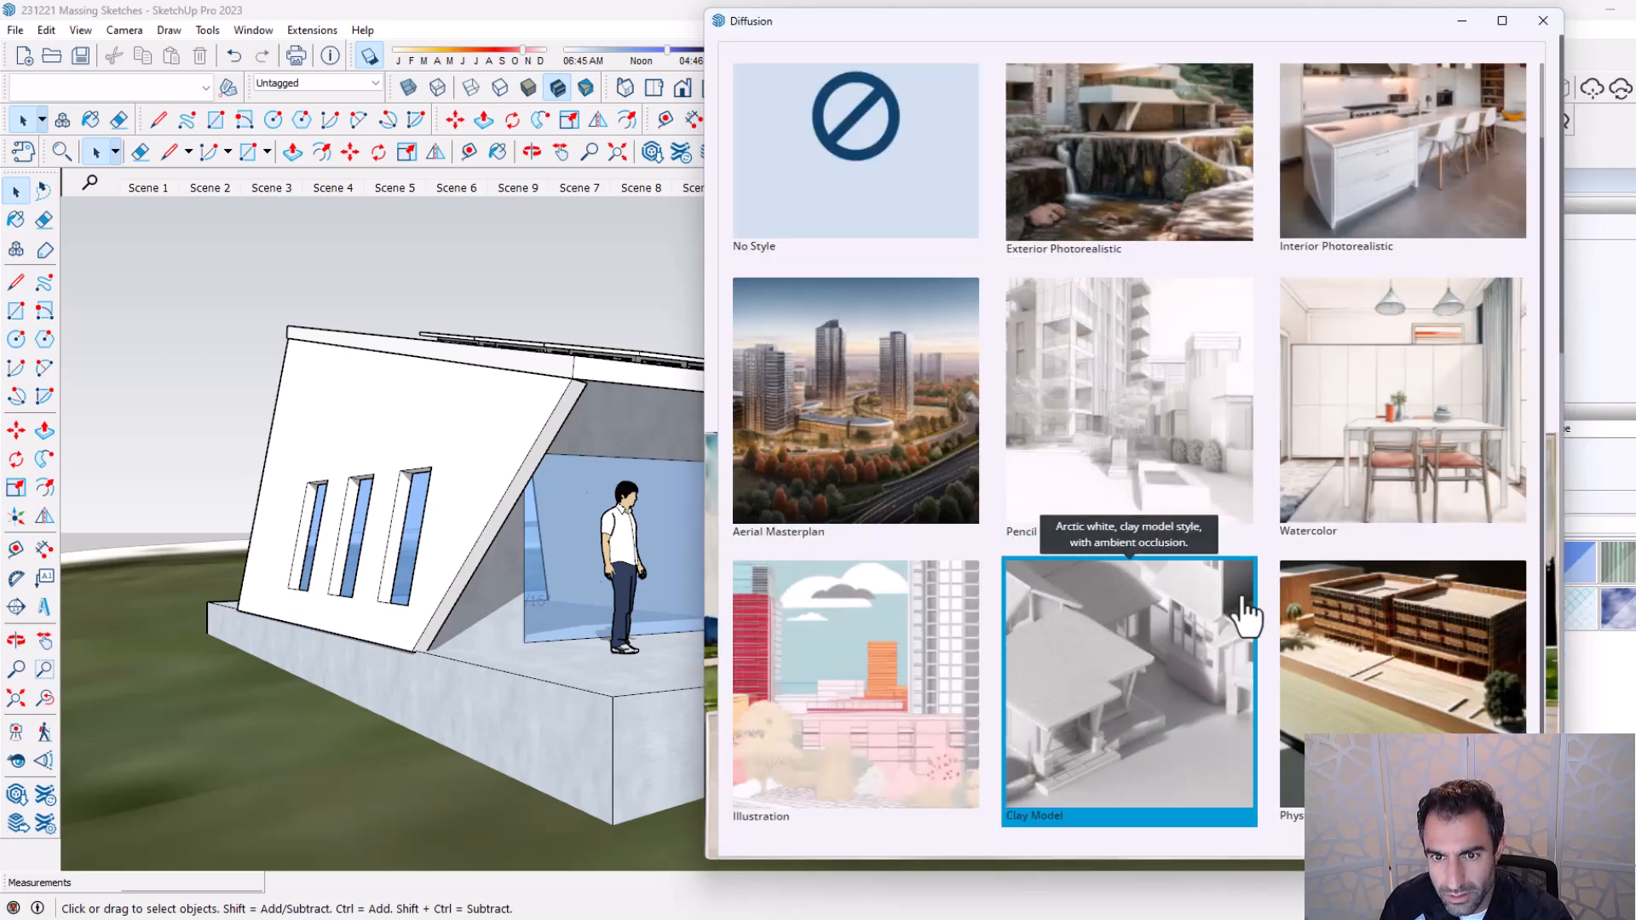
pyautogui.click(1176, 413)
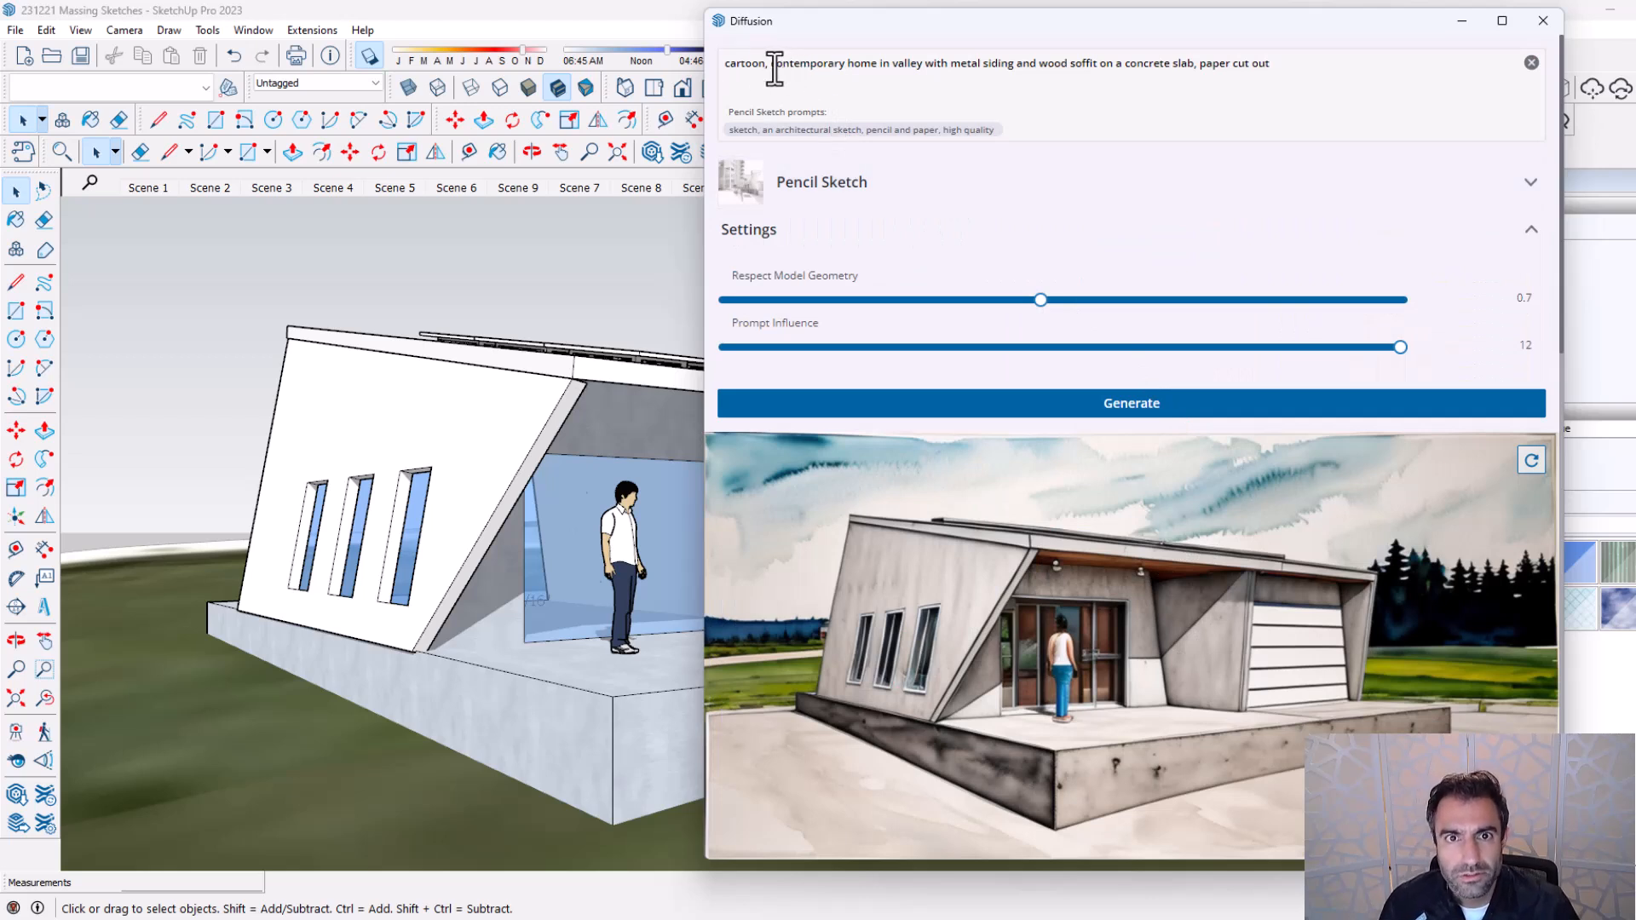
pyautogui.write('ink drawing,')
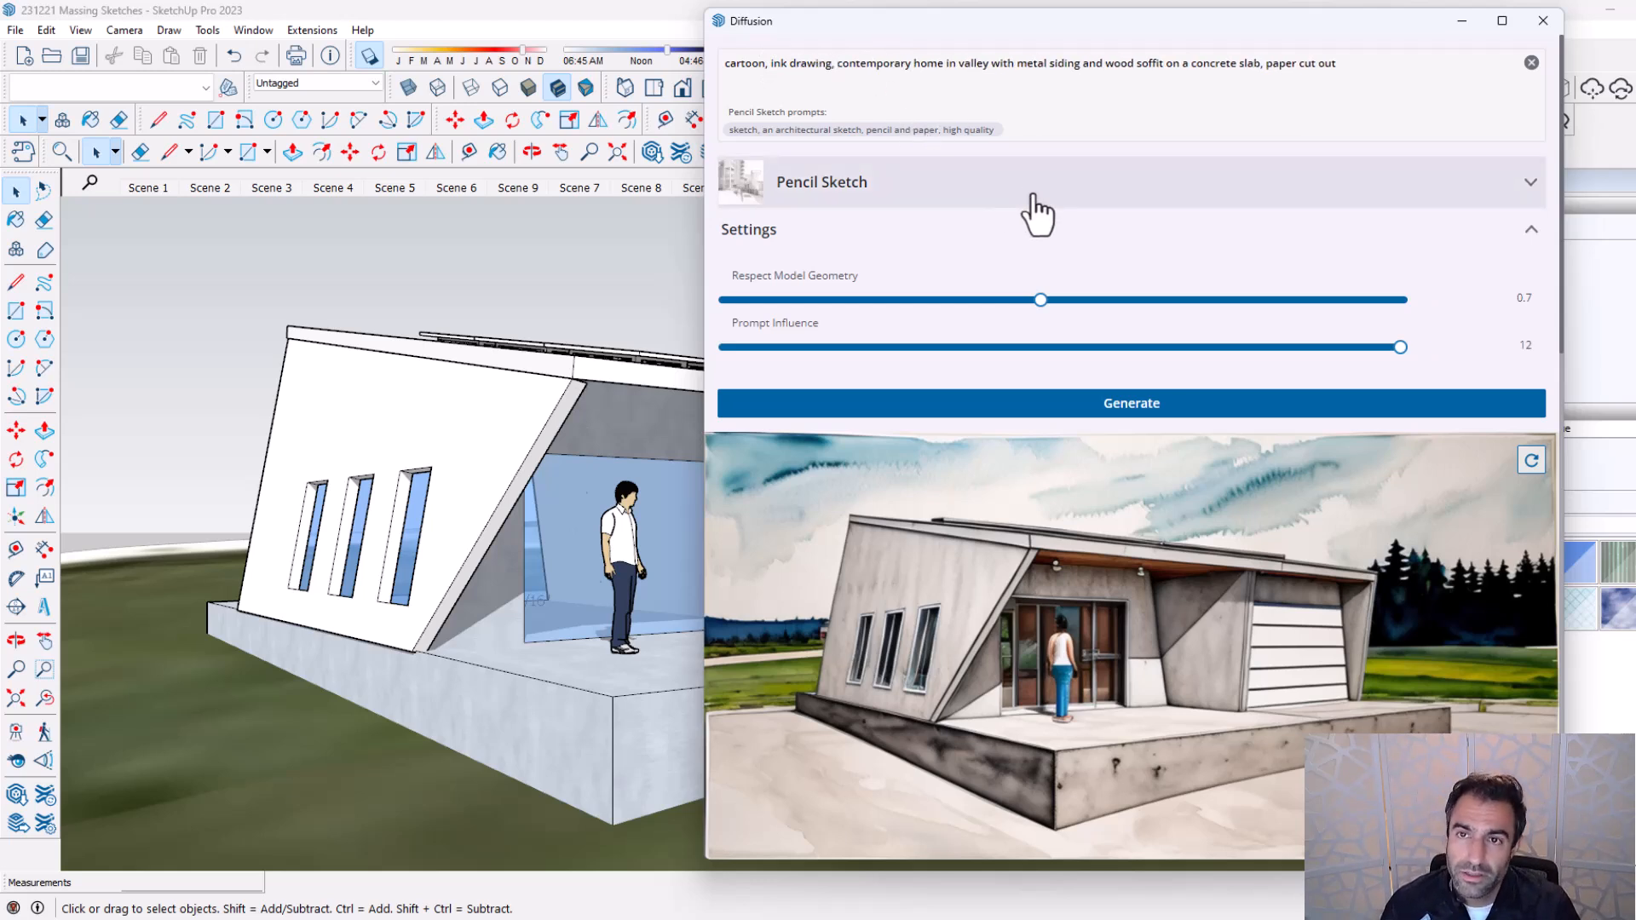
pyautogui.click(1099, 409)
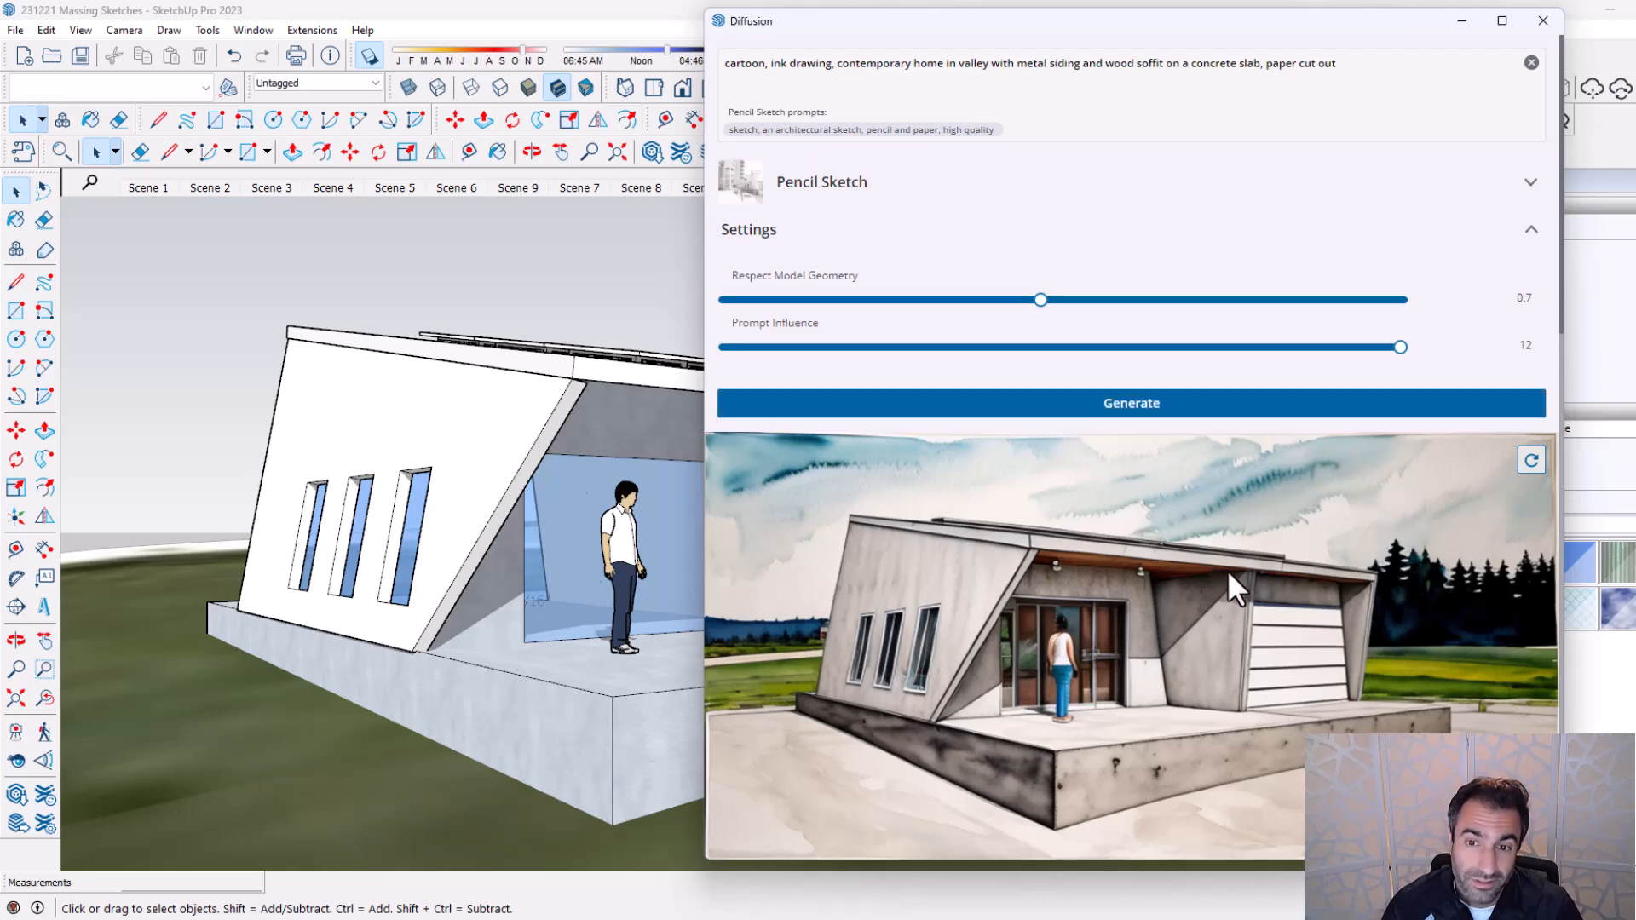
# Preview the three images generated with the Pencil Sketch style one after another.
pyautogui.scroll(-5, 1227, 569)
pyautogui.scroll(3, 1242, 601)
pyautogui.scroll(3, 1244, 597)
pyautogui.scroll(-5, 1244, 596)
pyautogui.click(982, 588)
pyautogui.click(1076, 609)
pyautogui.click(1334, 614)
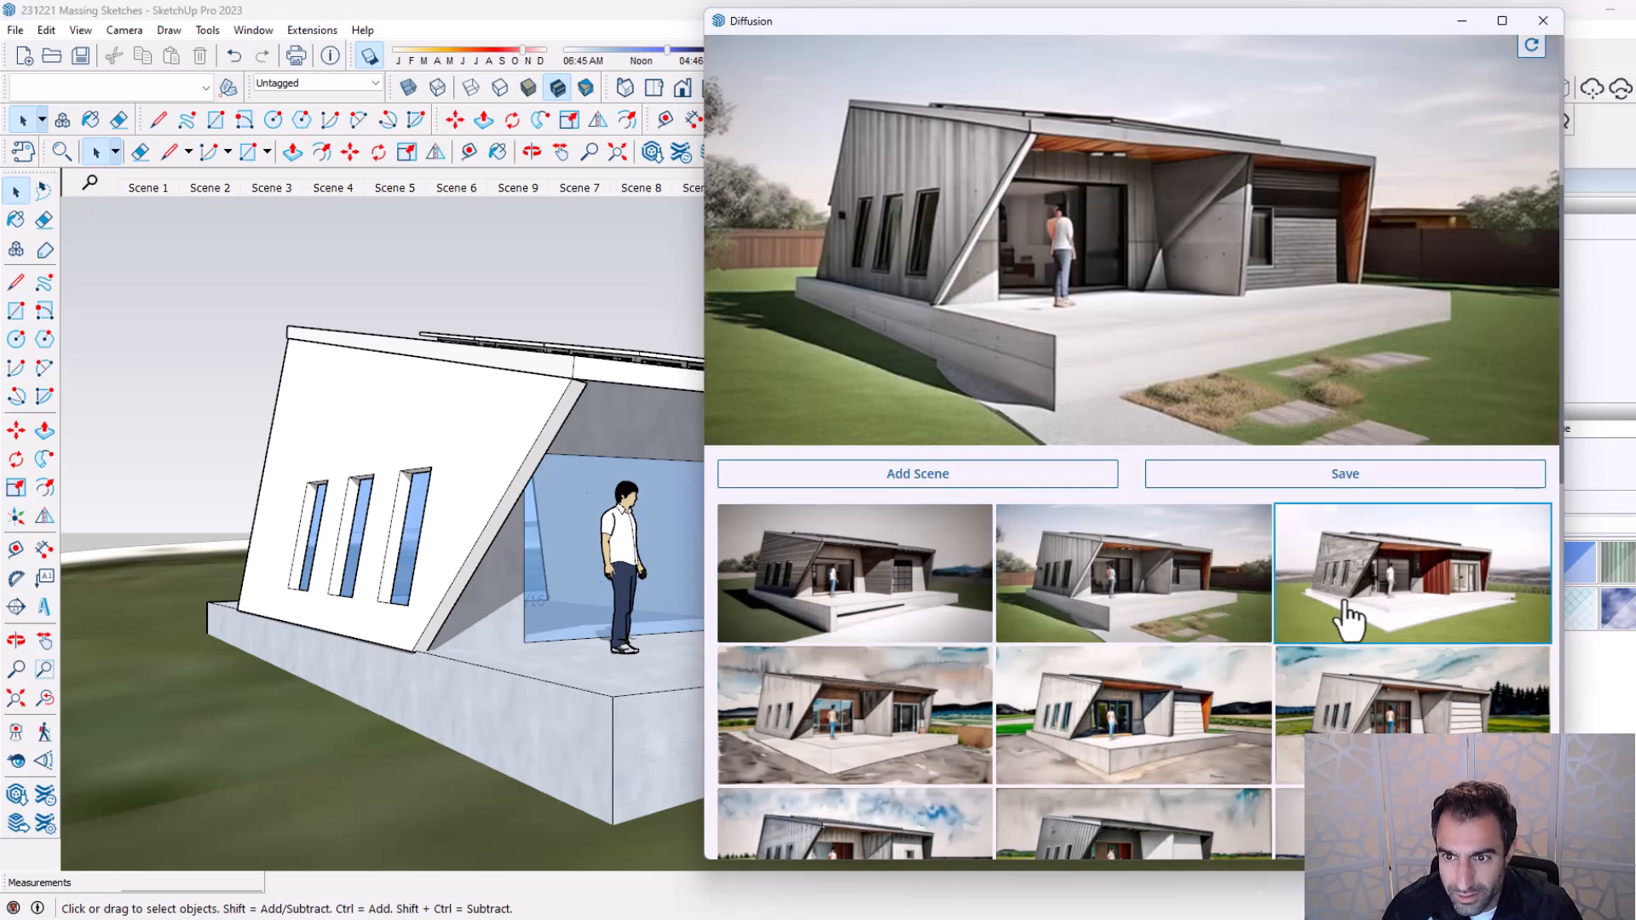
# Set Respect Model Geometry to 0.5.
pyautogui.scroll(10, 1261, 609)
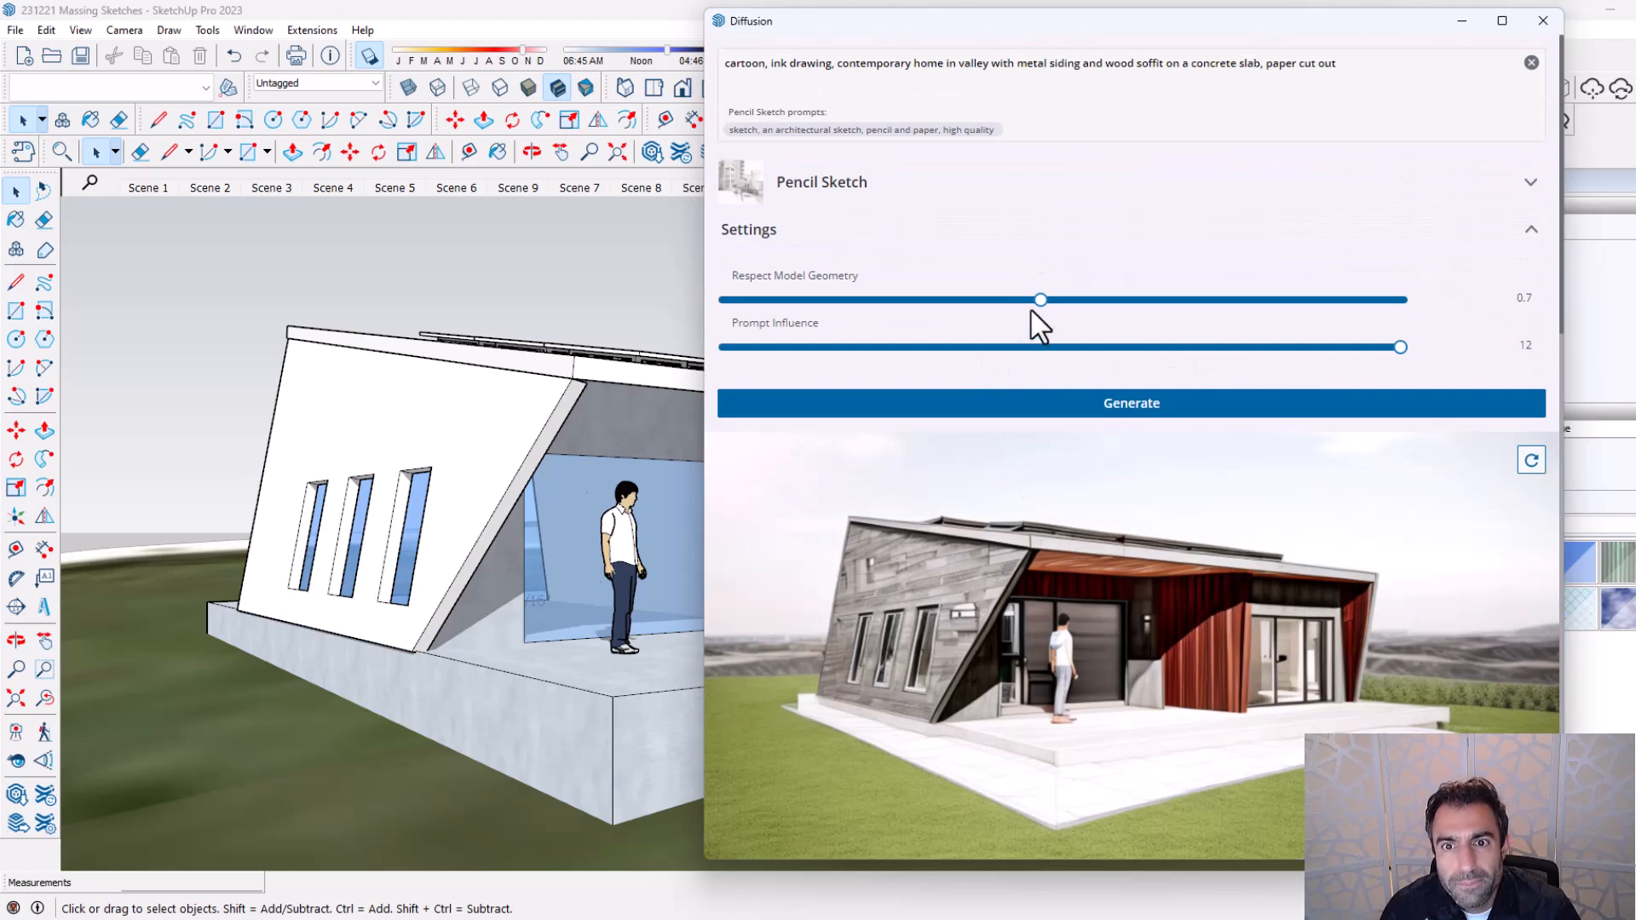
pyautogui.moveTo(1041, 309); pyautogui.dragTo(958, 312)
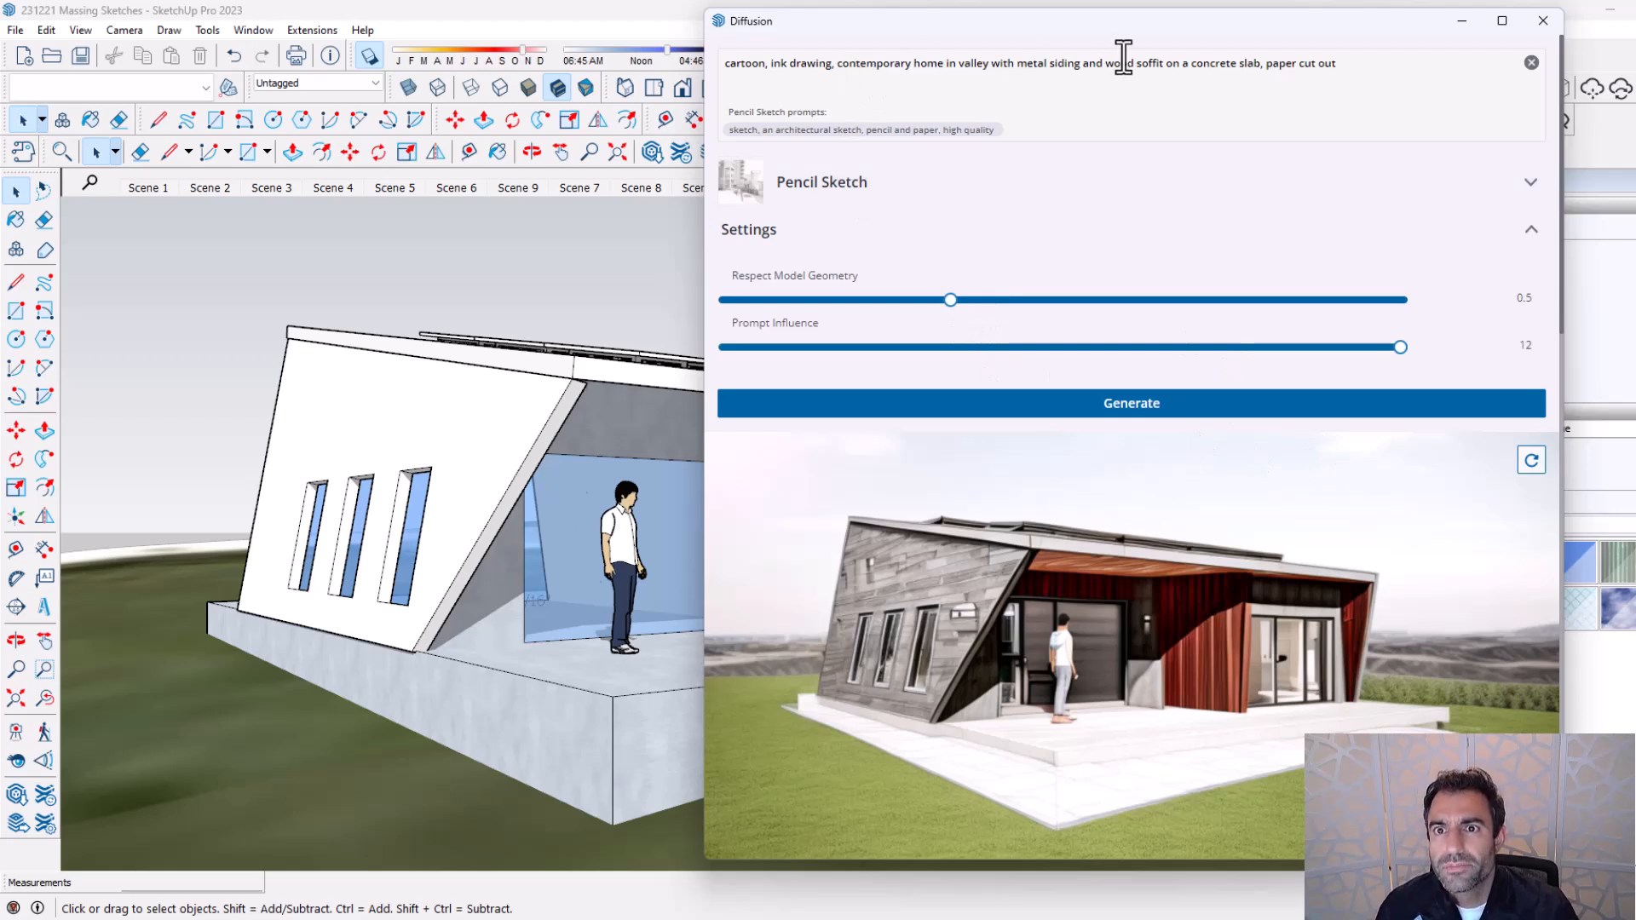
# Remove ", paper cut out" from the prompt, insert "greyscale," after "ink drawing," and generate new images.
pyautogui.moveTo(1356, 65); pyautogui.dragTo(1273, 66)
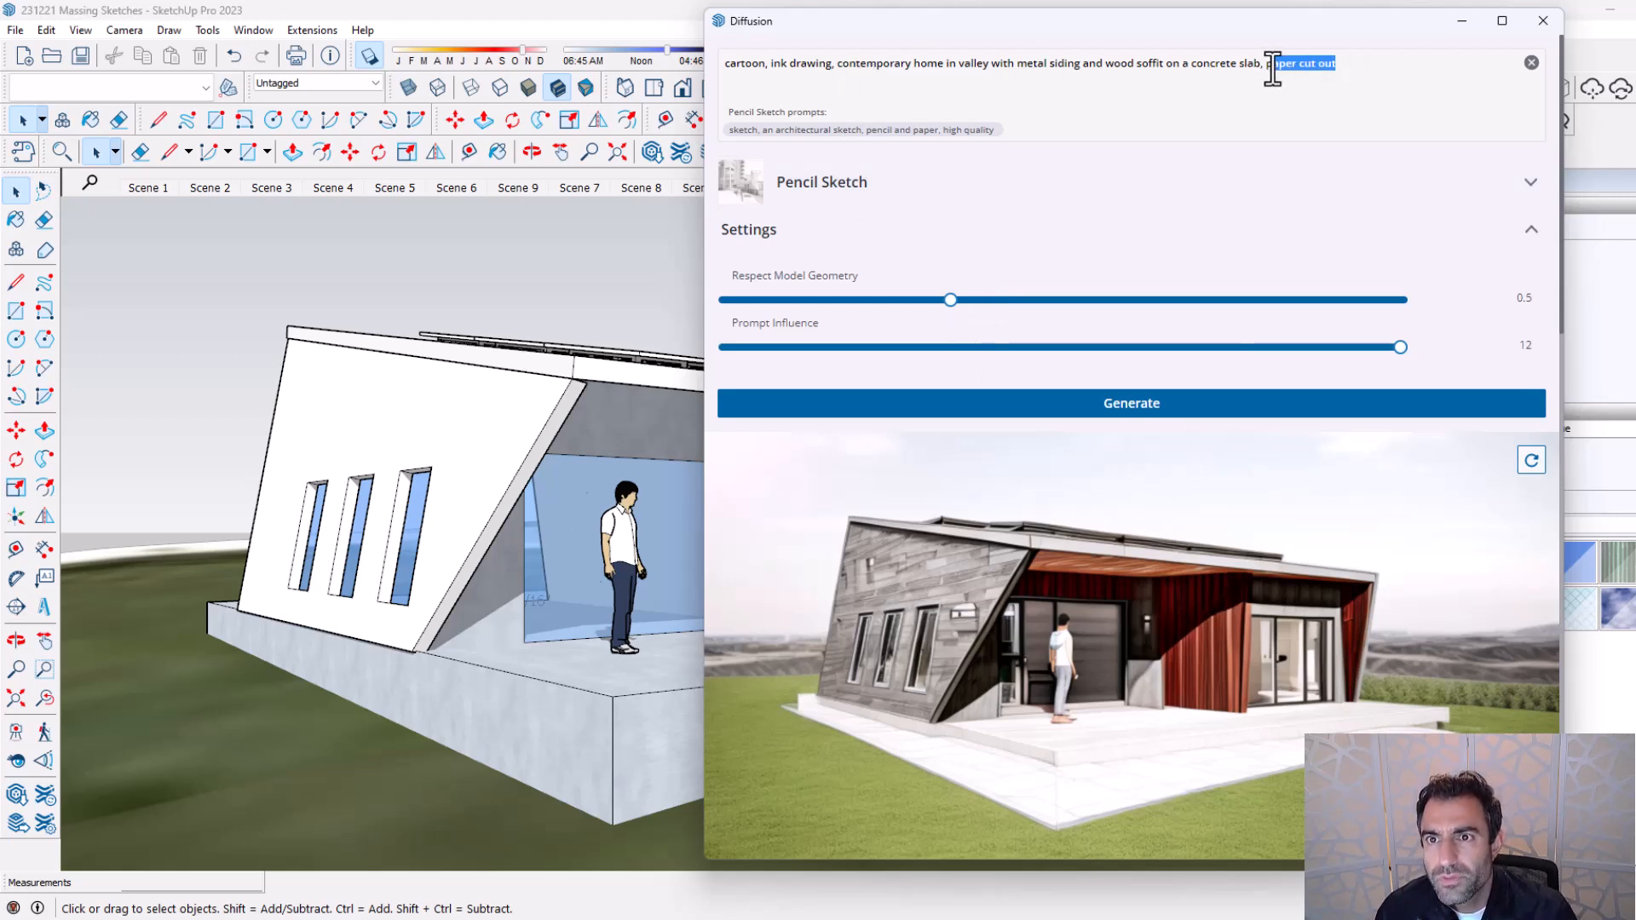
pyautogui.press('BackSpace')
pyautogui.press('BackSpace')
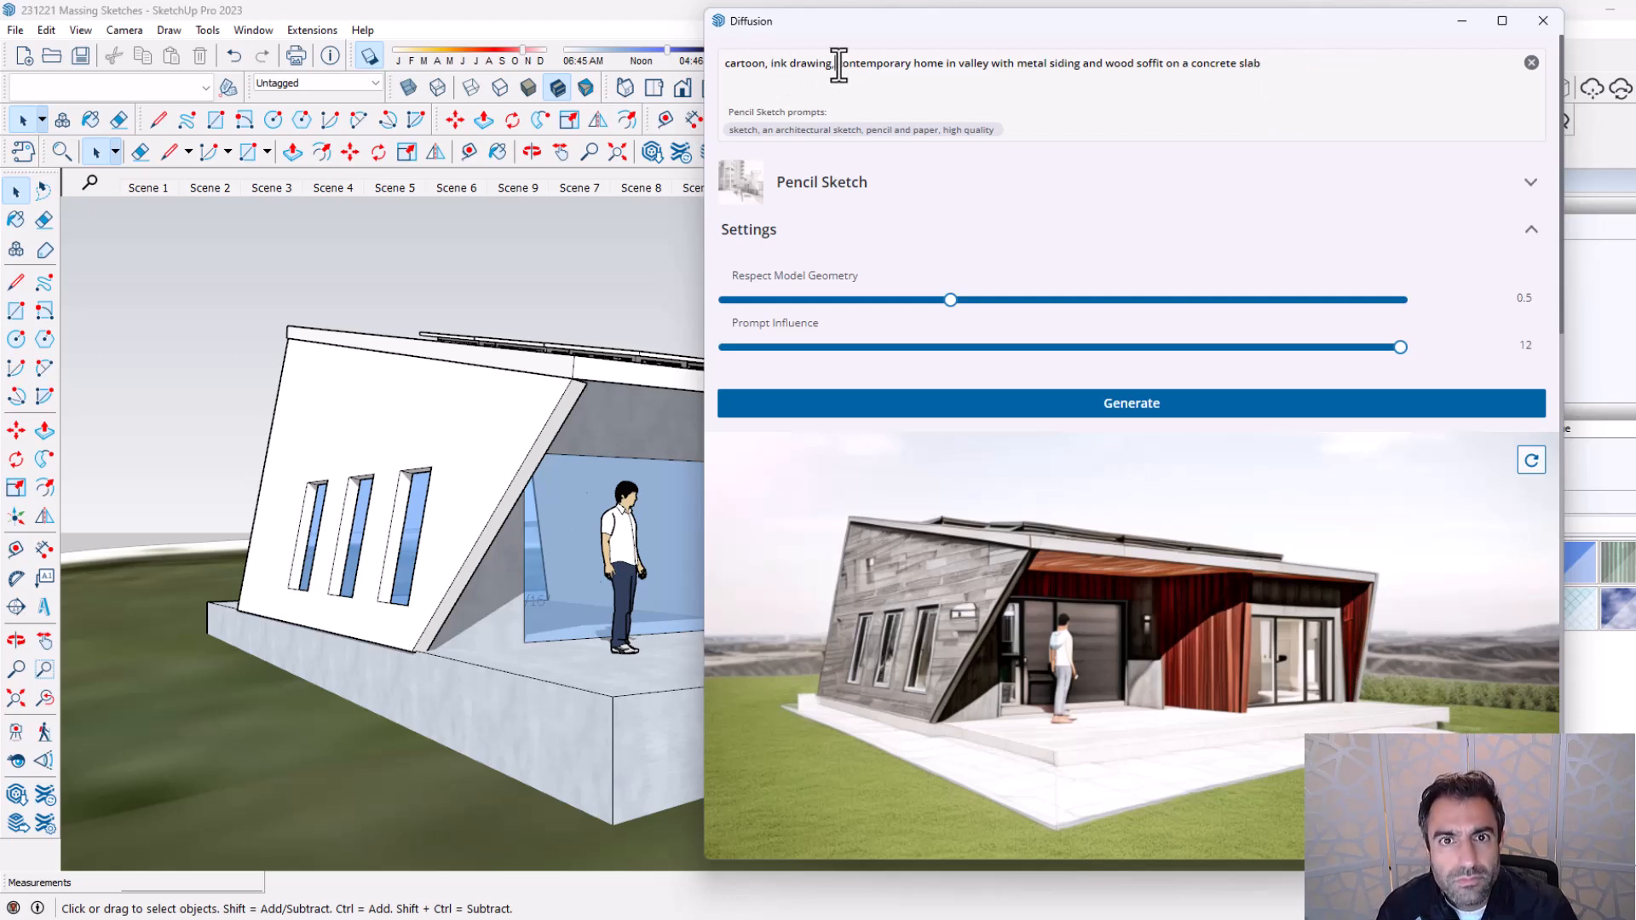
pyautogui.write('greyscal')
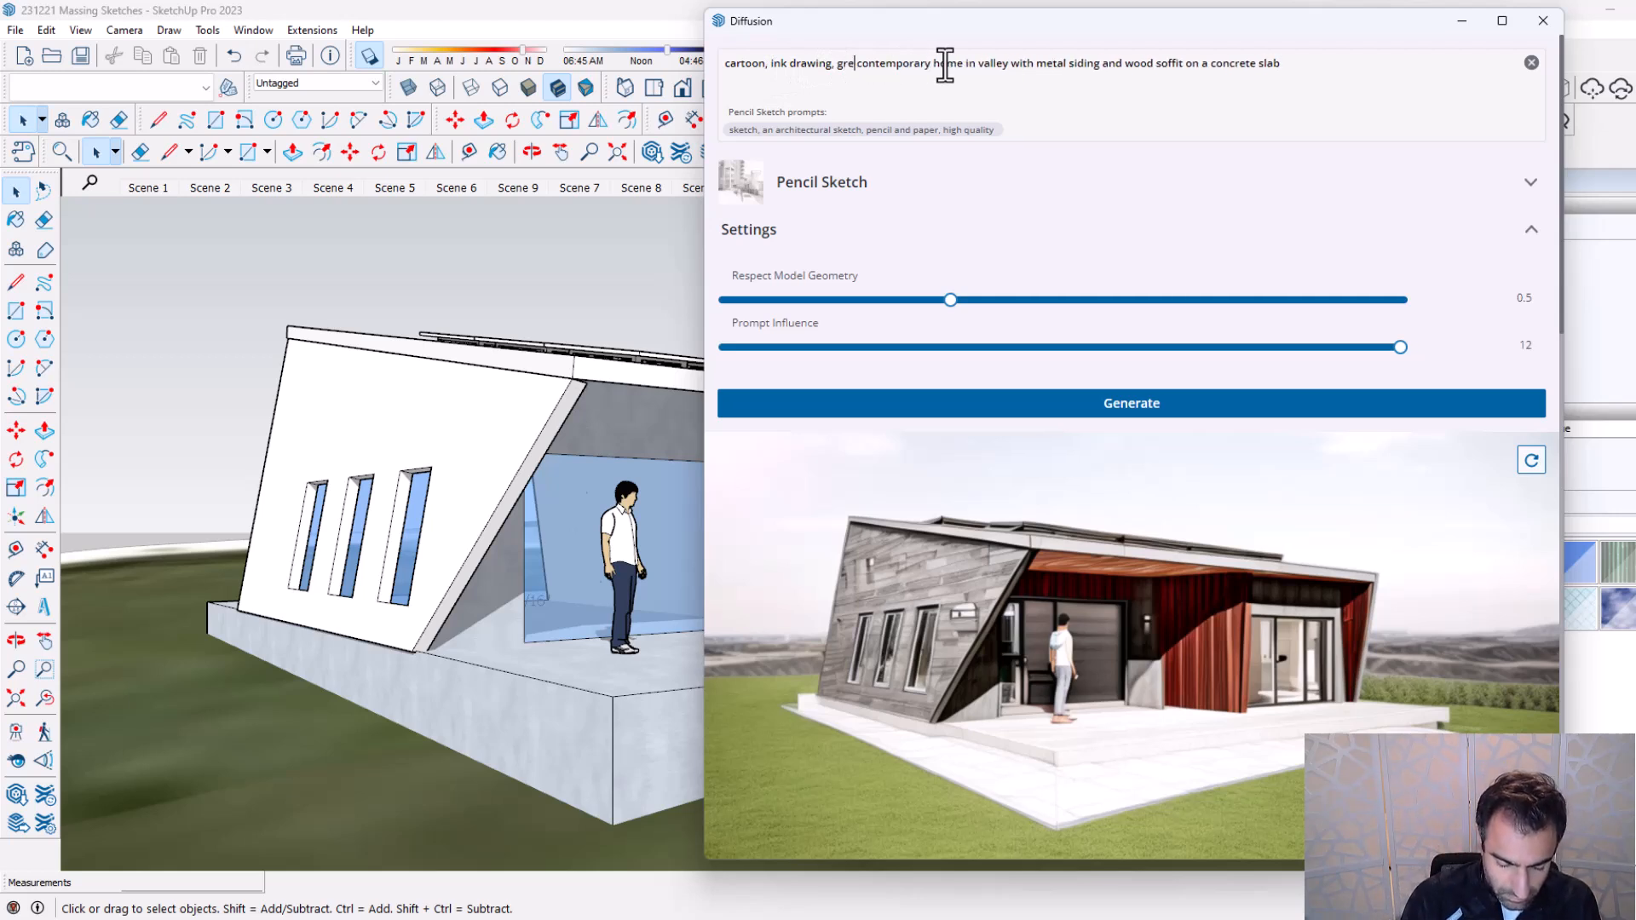
pyautogui.write('e')
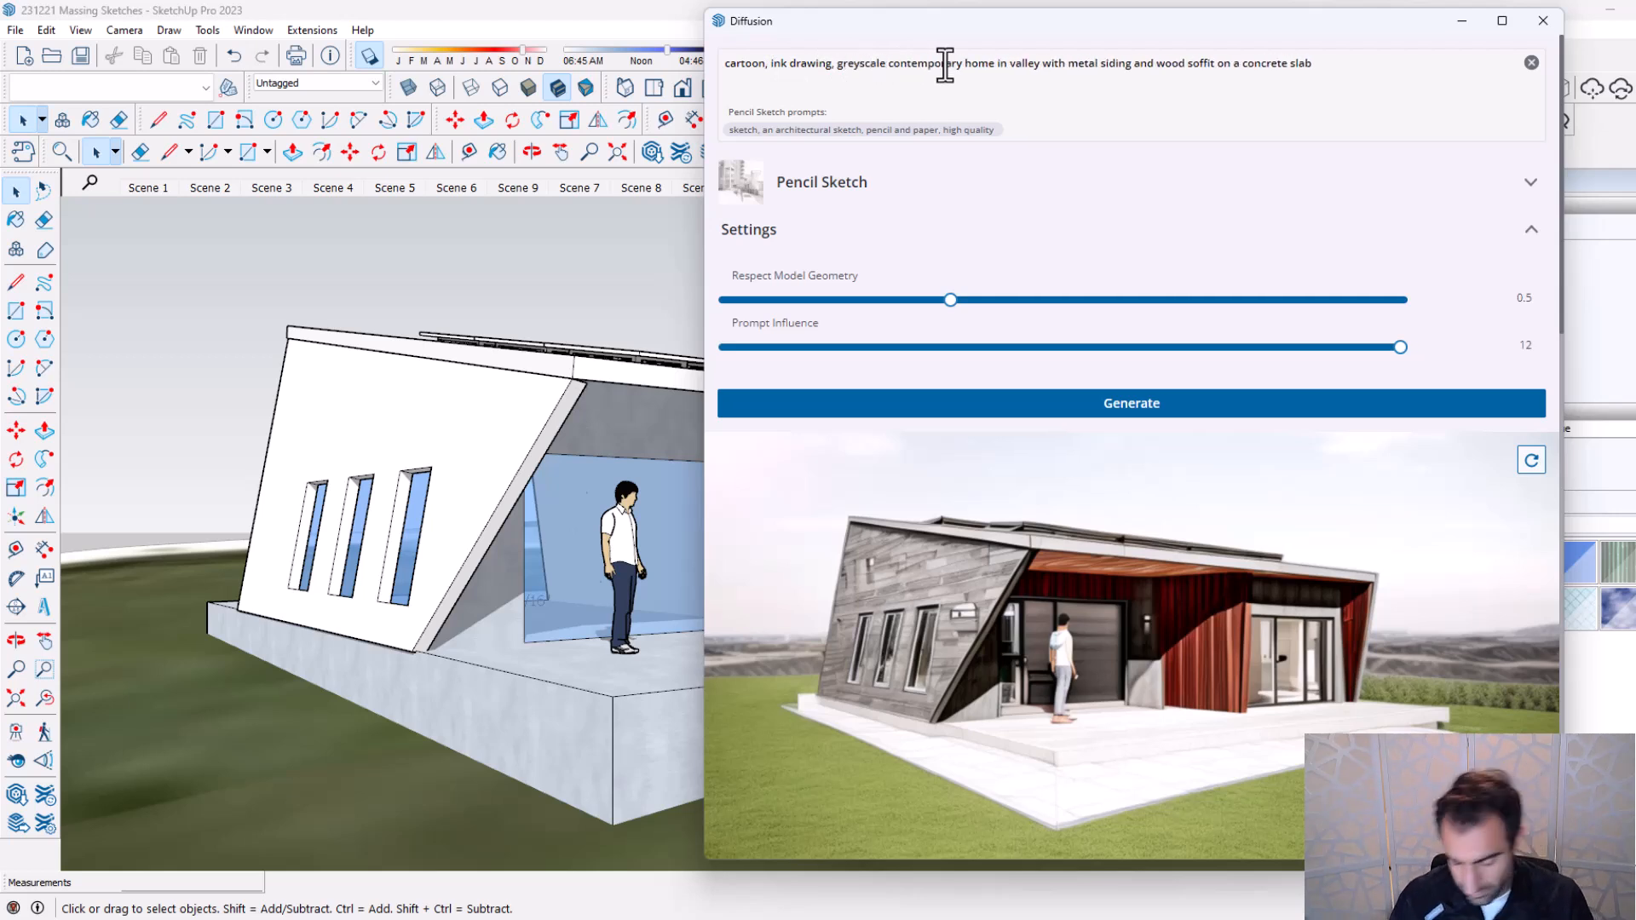
pyautogui.write(',')
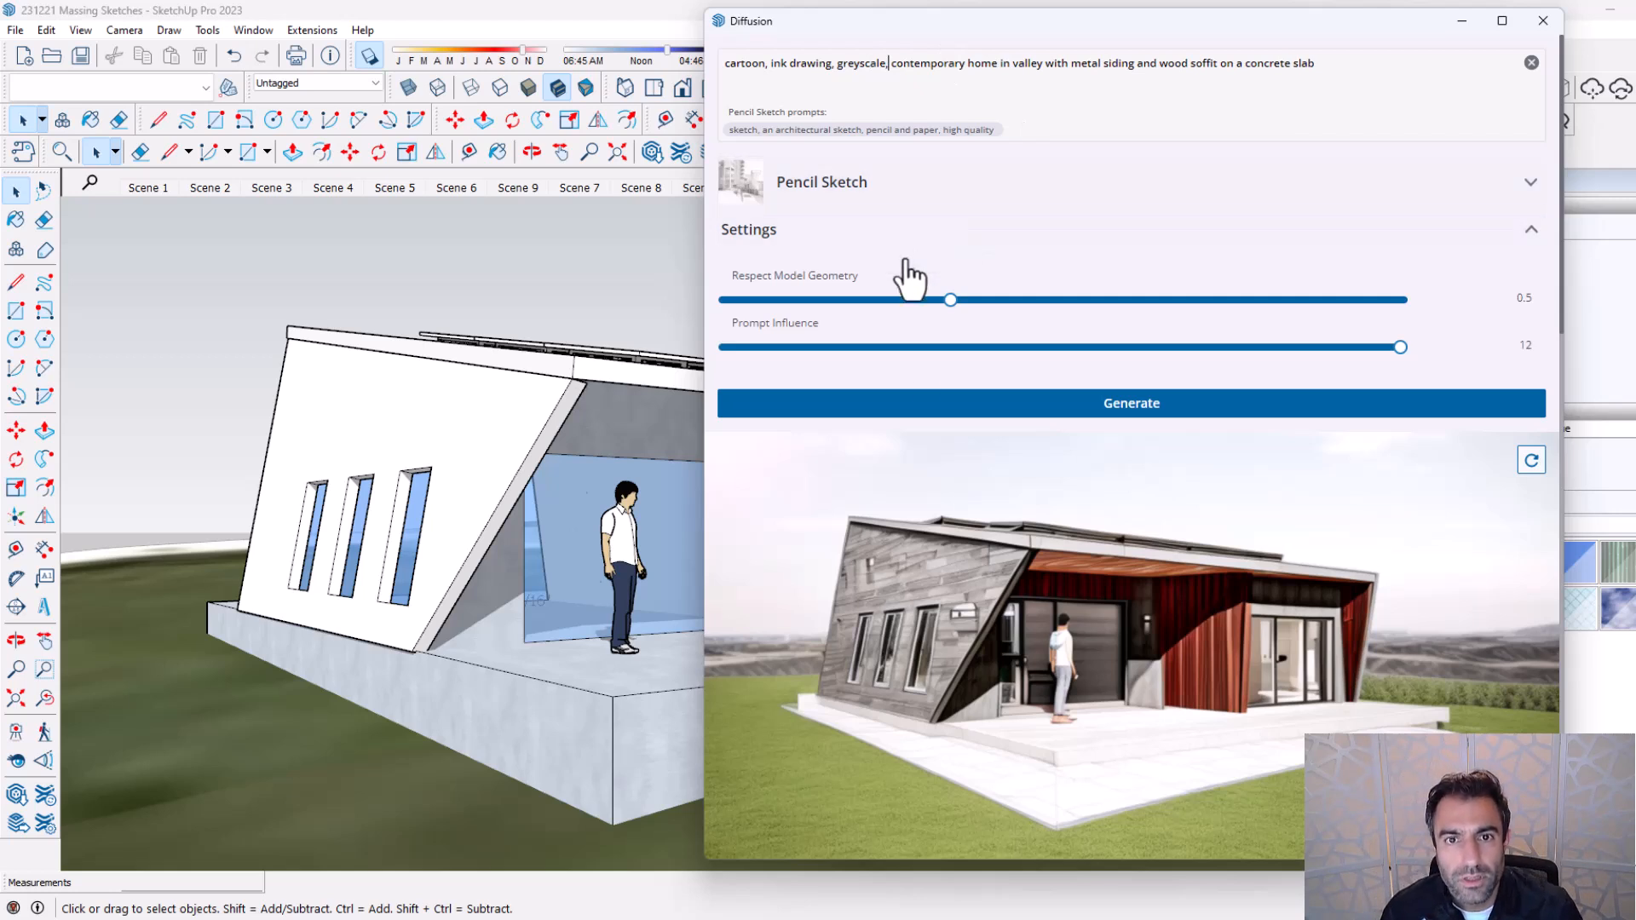
pyautogui.click(937, 415)
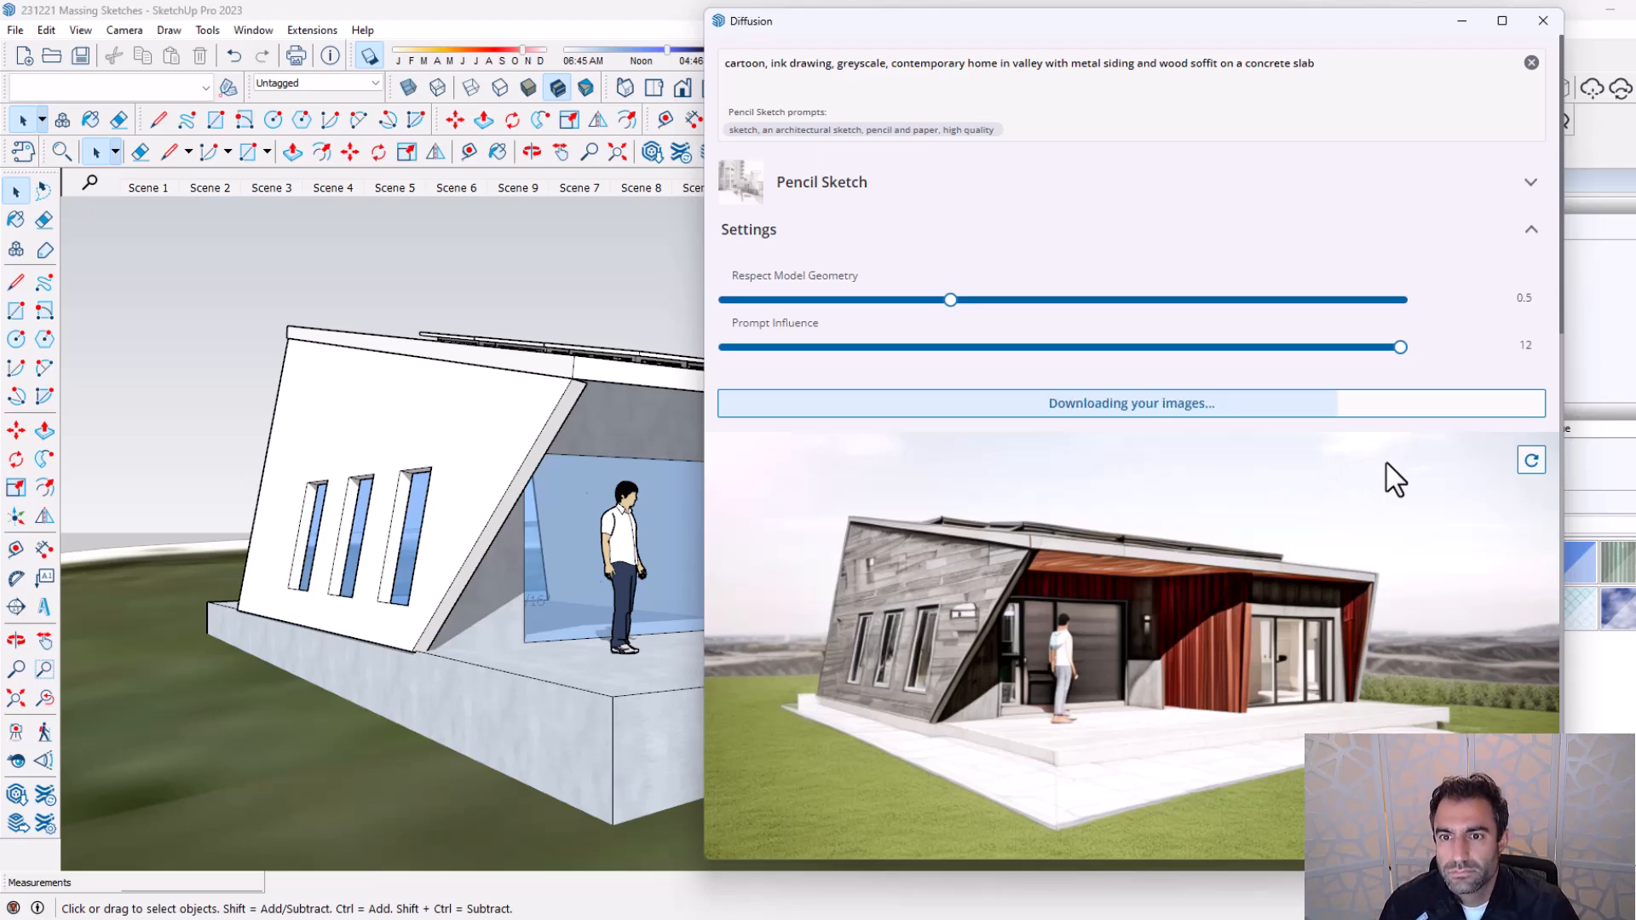
# Preview the newly generated greyscale images, ending on the third one.
pyautogui.scroll(-5, 1352, 577)
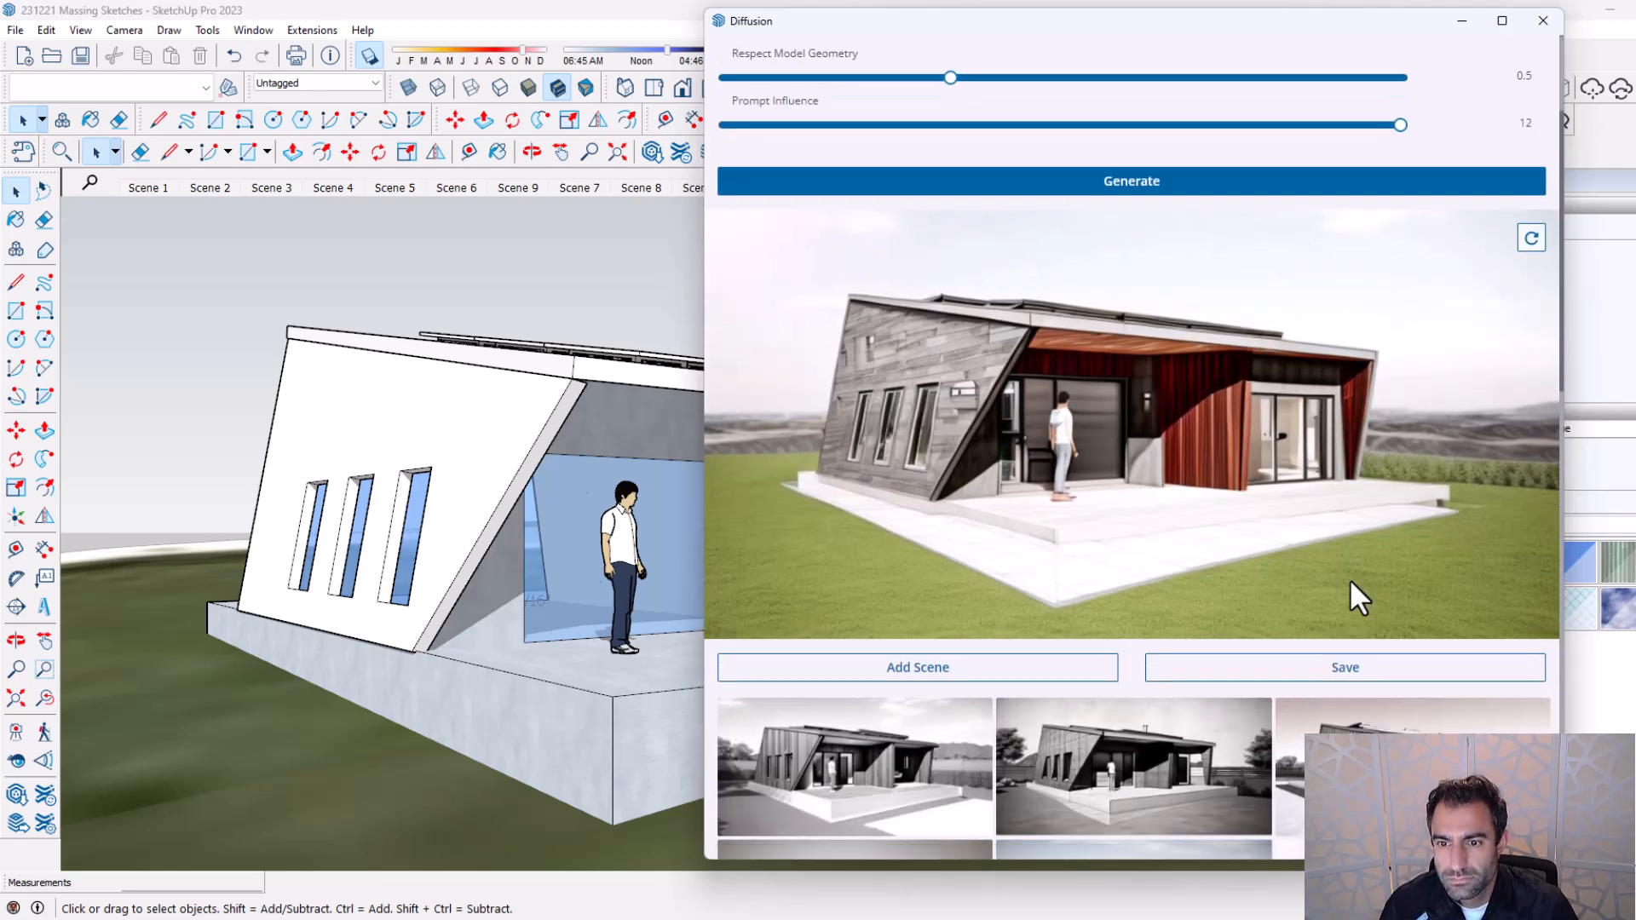
pyautogui.click(940, 588)
pyautogui.click(997, 586)
pyautogui.click(1291, 780)
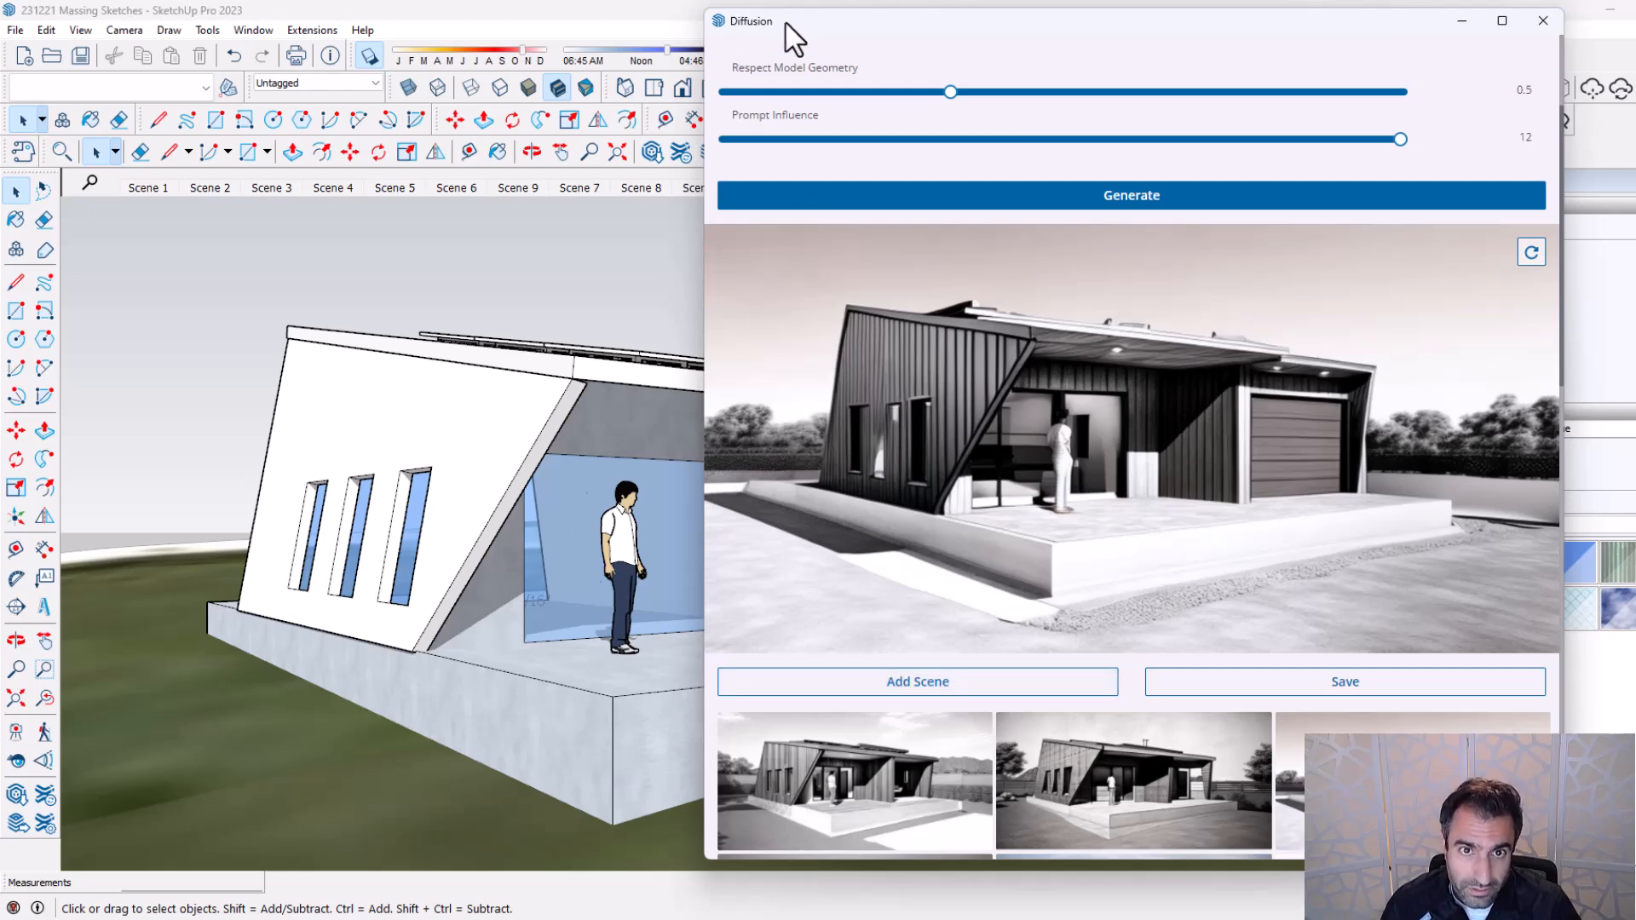
# Add the third greyscale image to the model as a scene and move the Diffusion window aside.
pyautogui.moveTo(776, 29); pyautogui.dragTo(1021, 58)
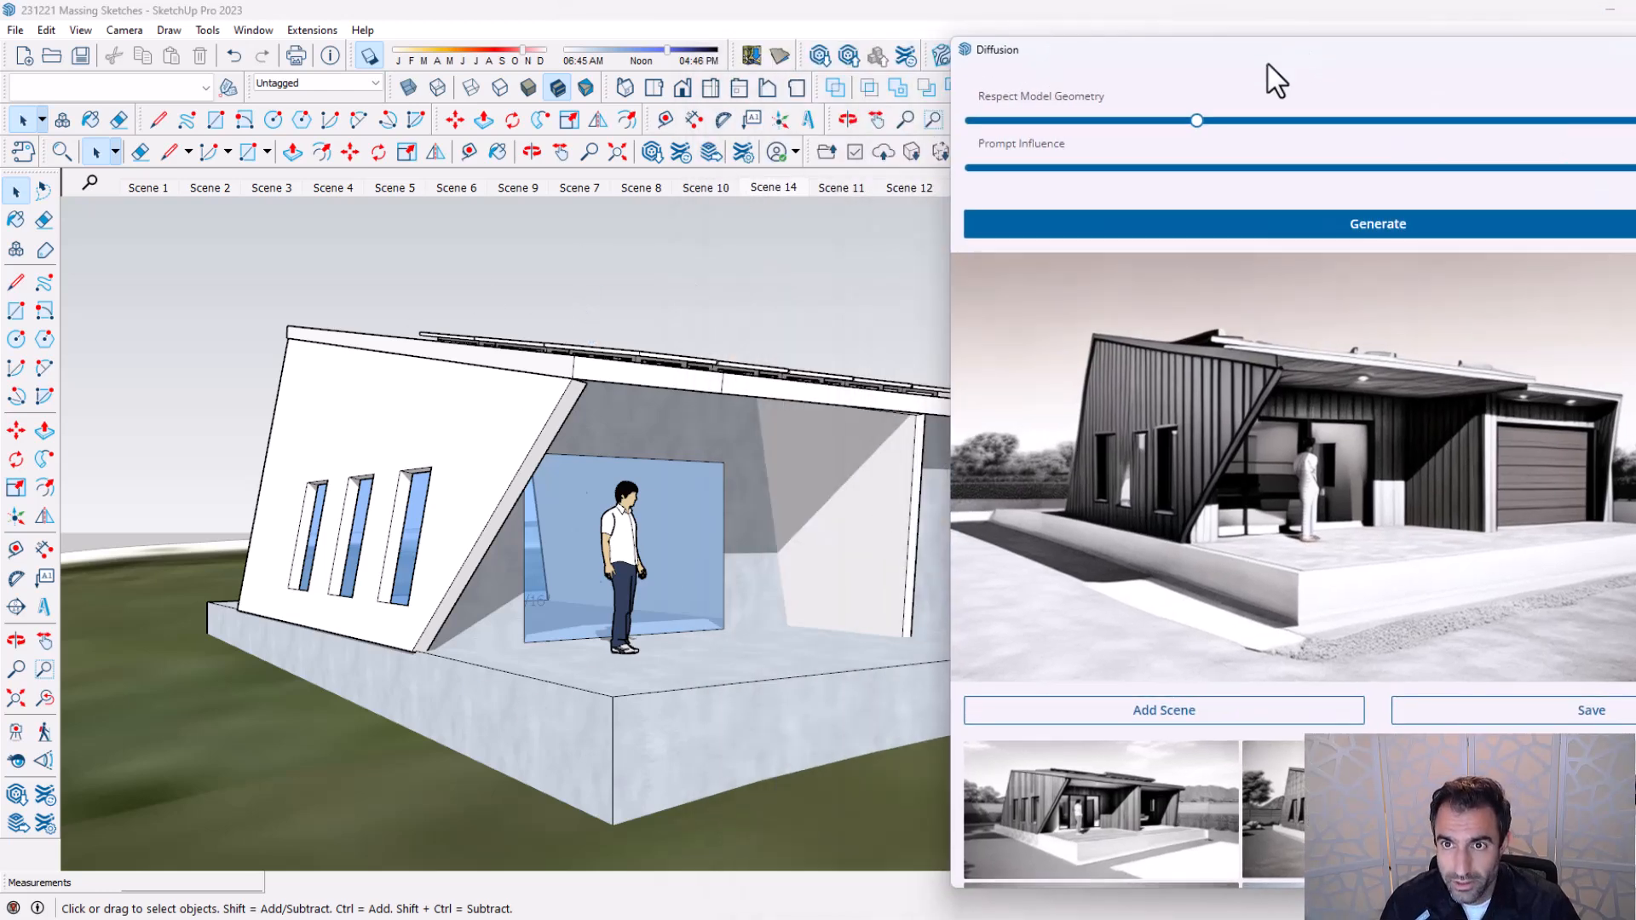
pyautogui.moveTo(1242, 64); pyautogui.dragTo(1163, 54)
pyautogui.click(1076, 702)
pyautogui.moveTo(1076, 57); pyautogui.dragTo(1635, 59)
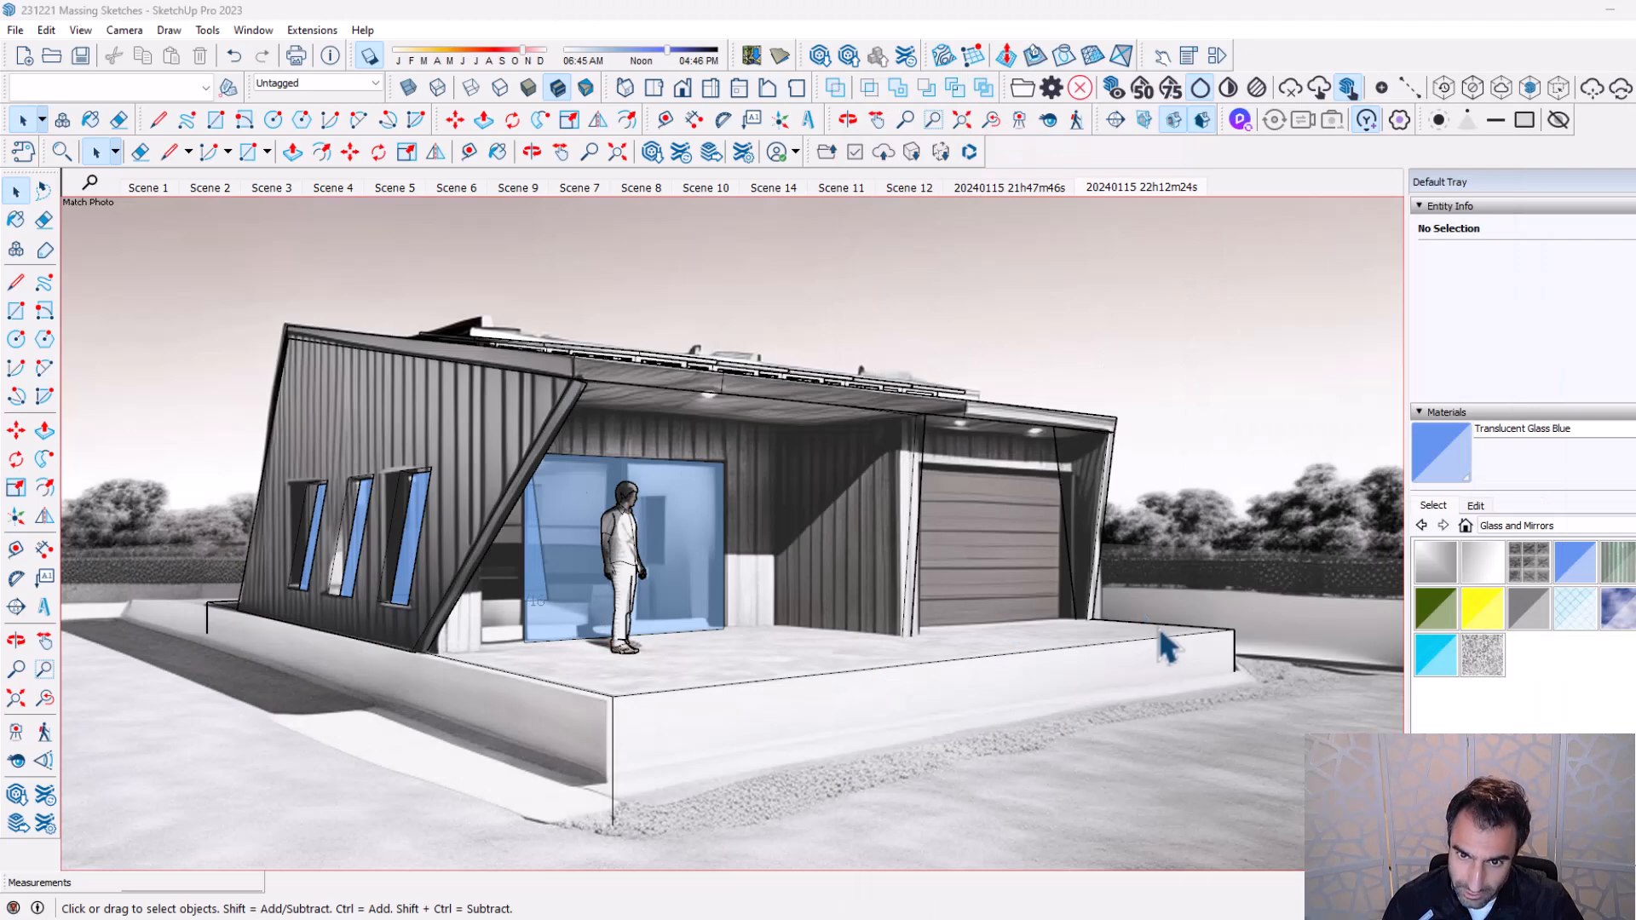
# Orbit away from the new rendering scene and return to it twice to compare it with the bare model.
pyautogui.moveTo(1140, 460); pyautogui.dragTo(1102, 522, button='middle')
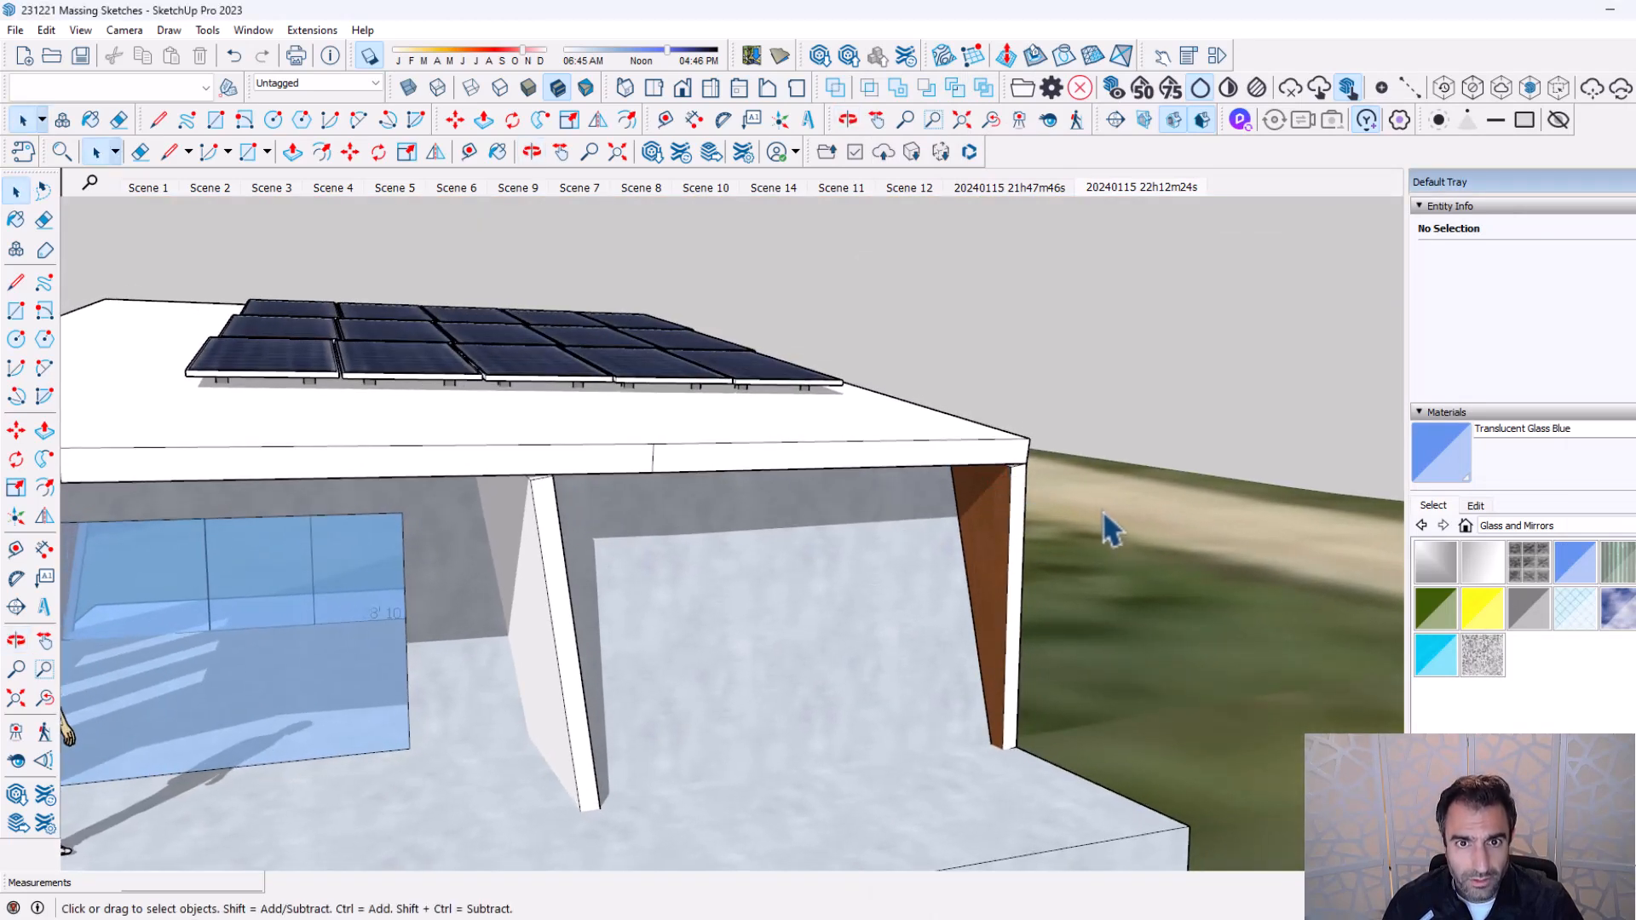
pyautogui.click(1114, 186)
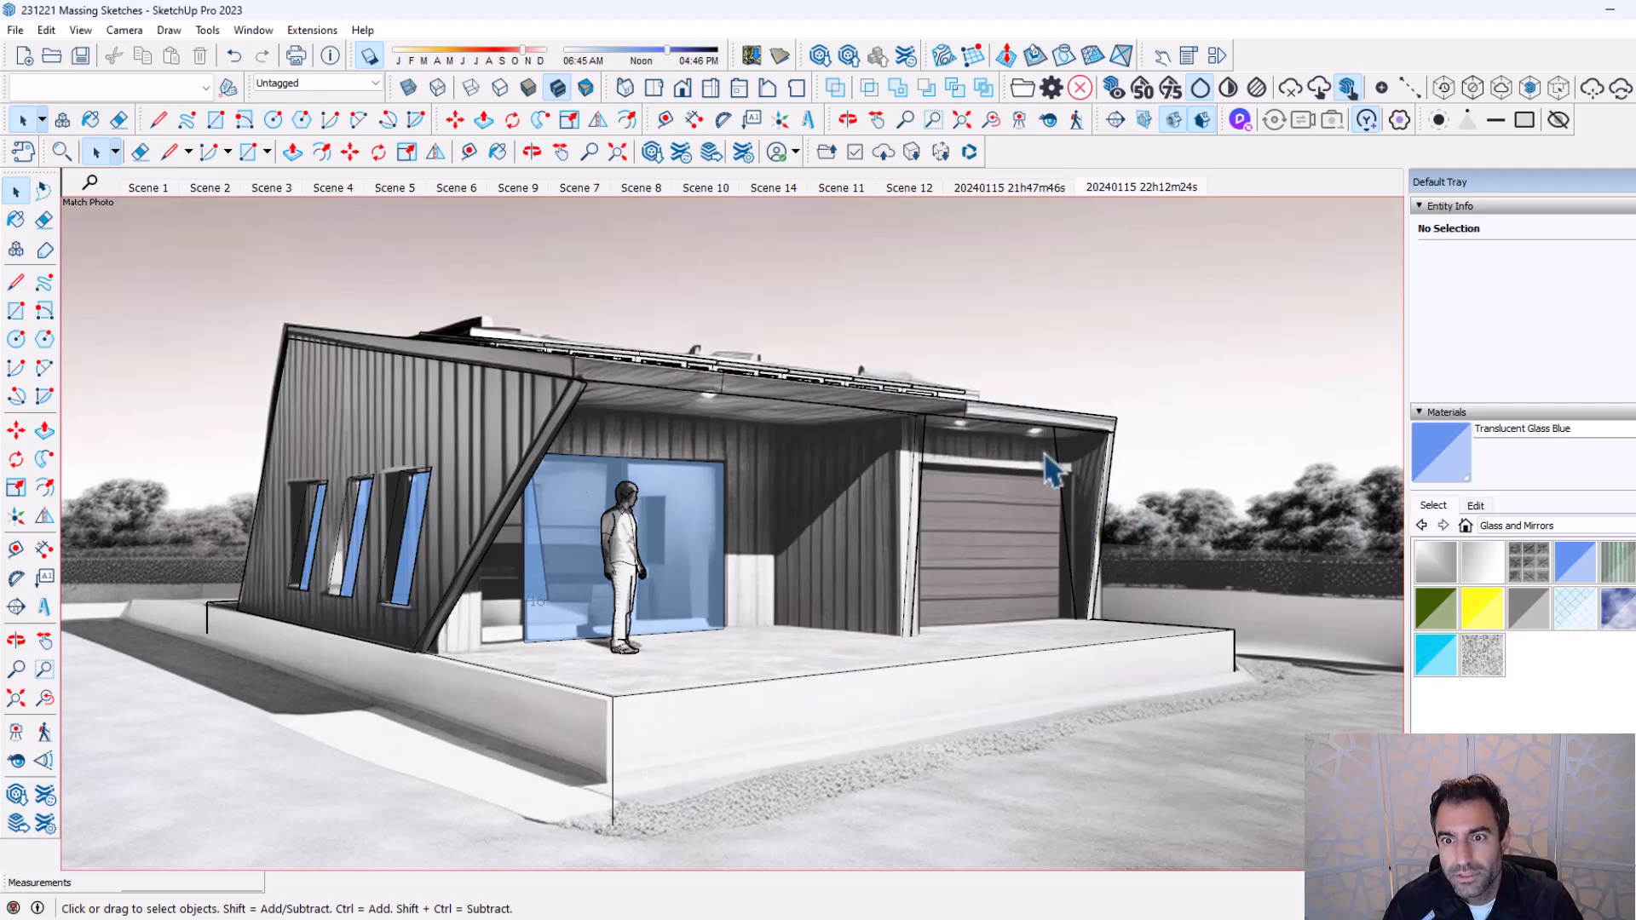
pyautogui.moveTo(1187, 438)
pyautogui.mouseDown(button='middle')
pyautogui.moveTo(1151, 427)
pyautogui.moveTo(1034, 483)
pyautogui.moveTo(1051, 493)
pyautogui.moveTo(793, 468)
pyautogui.moveTo(827, 514)
pyautogui.mouseUp(button='middle')
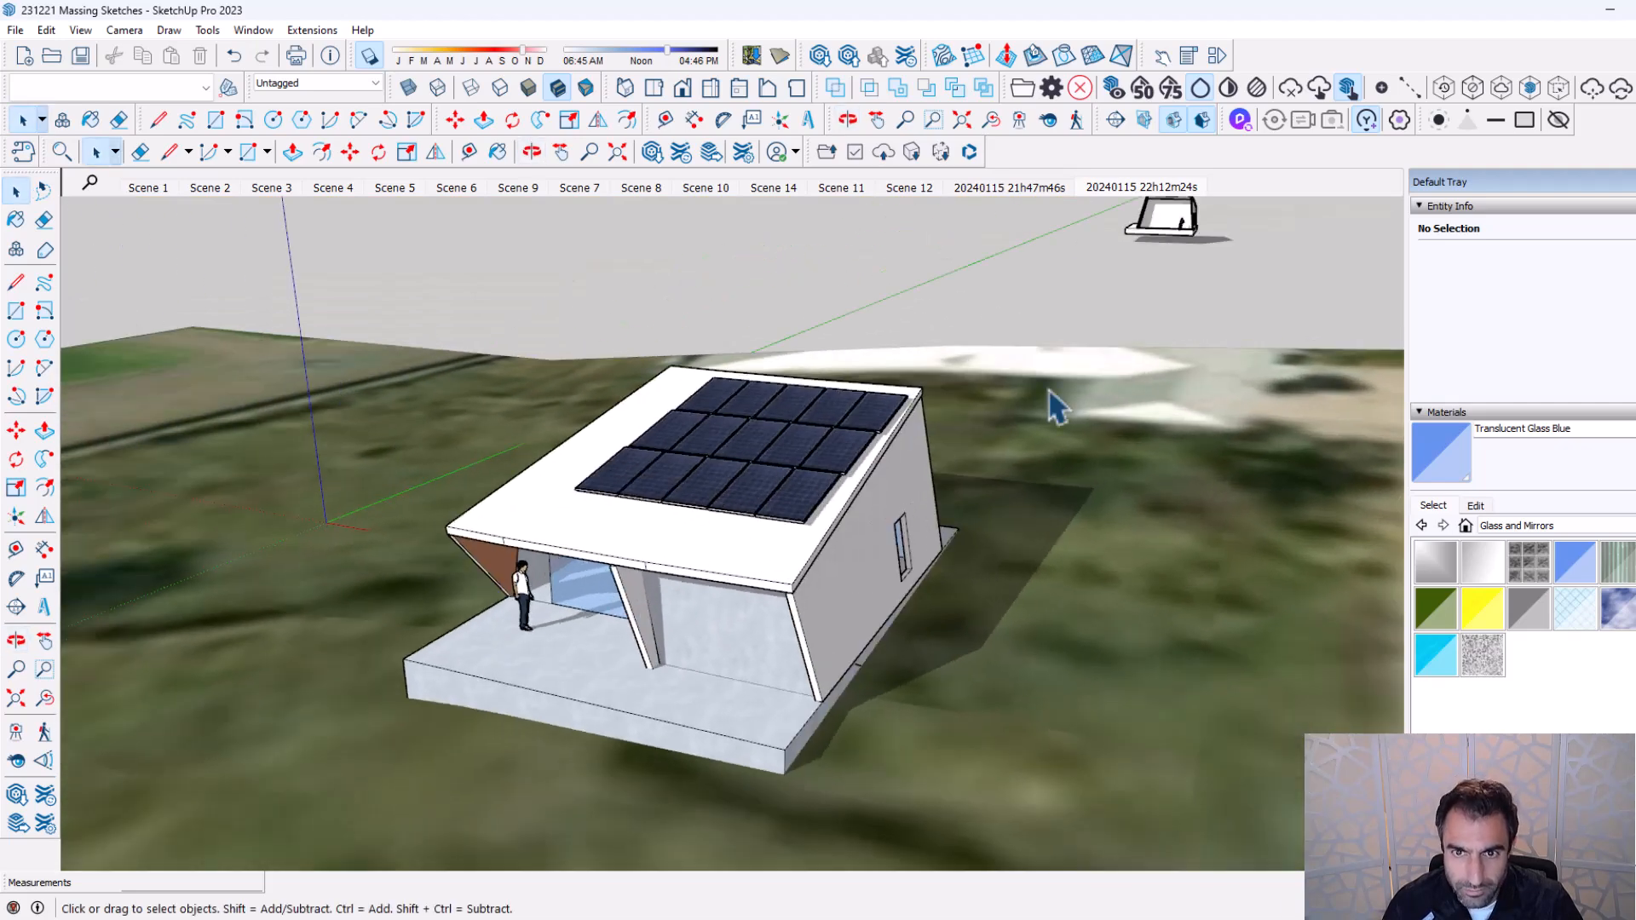
pyautogui.click(1105, 186)
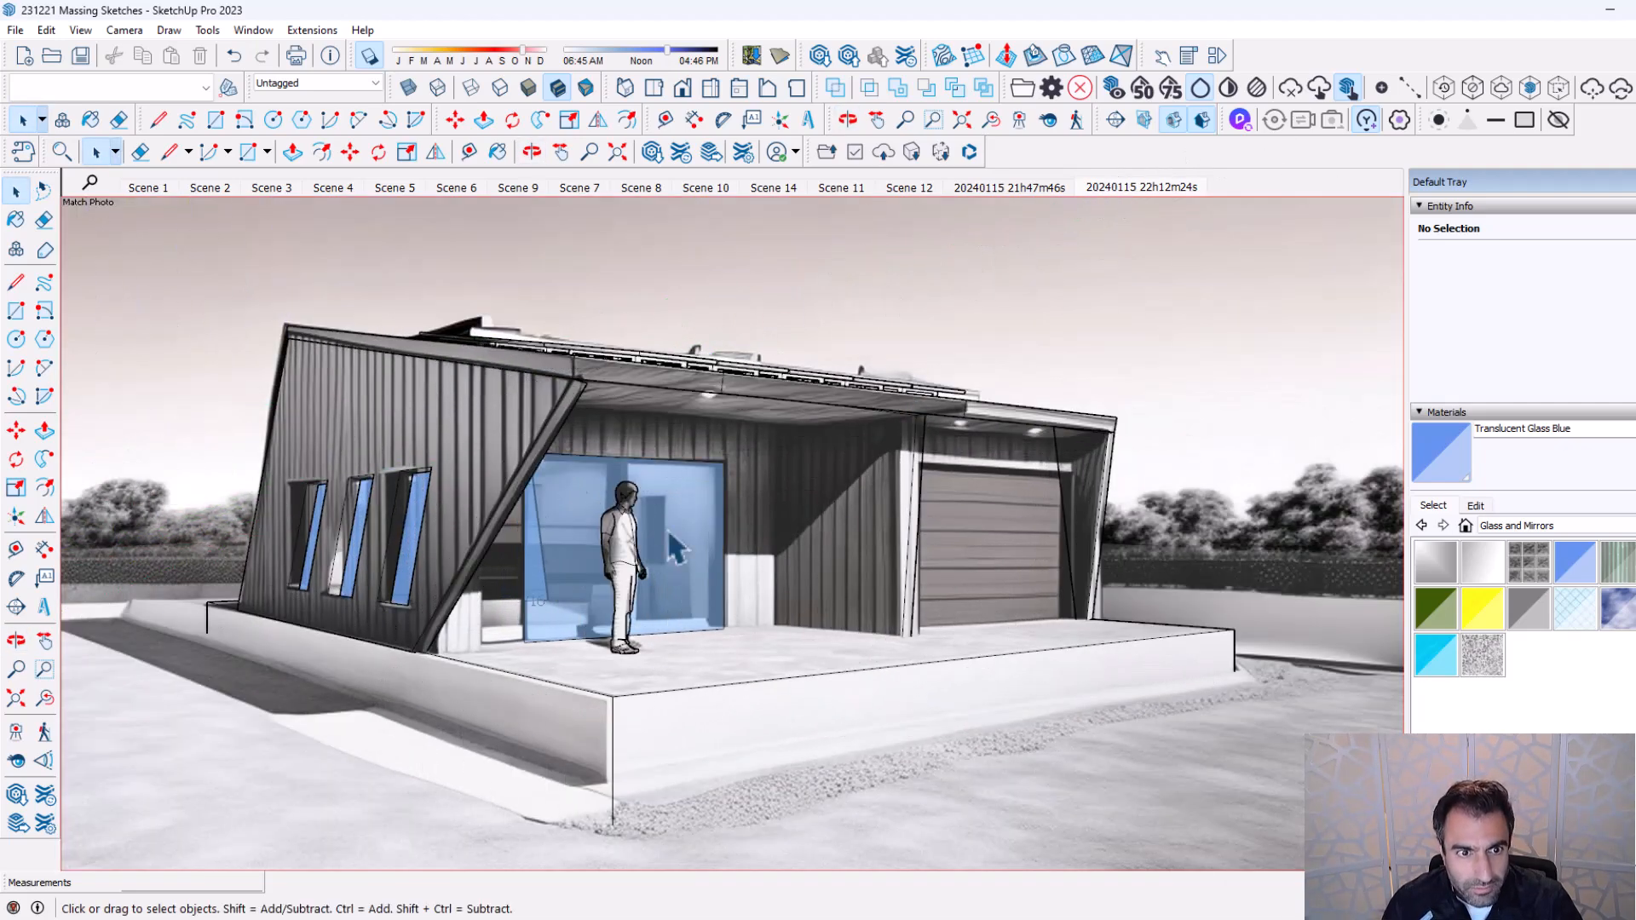
pyautogui.moveTo(1635, 104)
pyautogui.mouseDown()
pyautogui.moveTo(877, 68)
pyautogui.moveTo(1635, 86)
pyautogui.mouseUp()
pyautogui.click(635, 550)
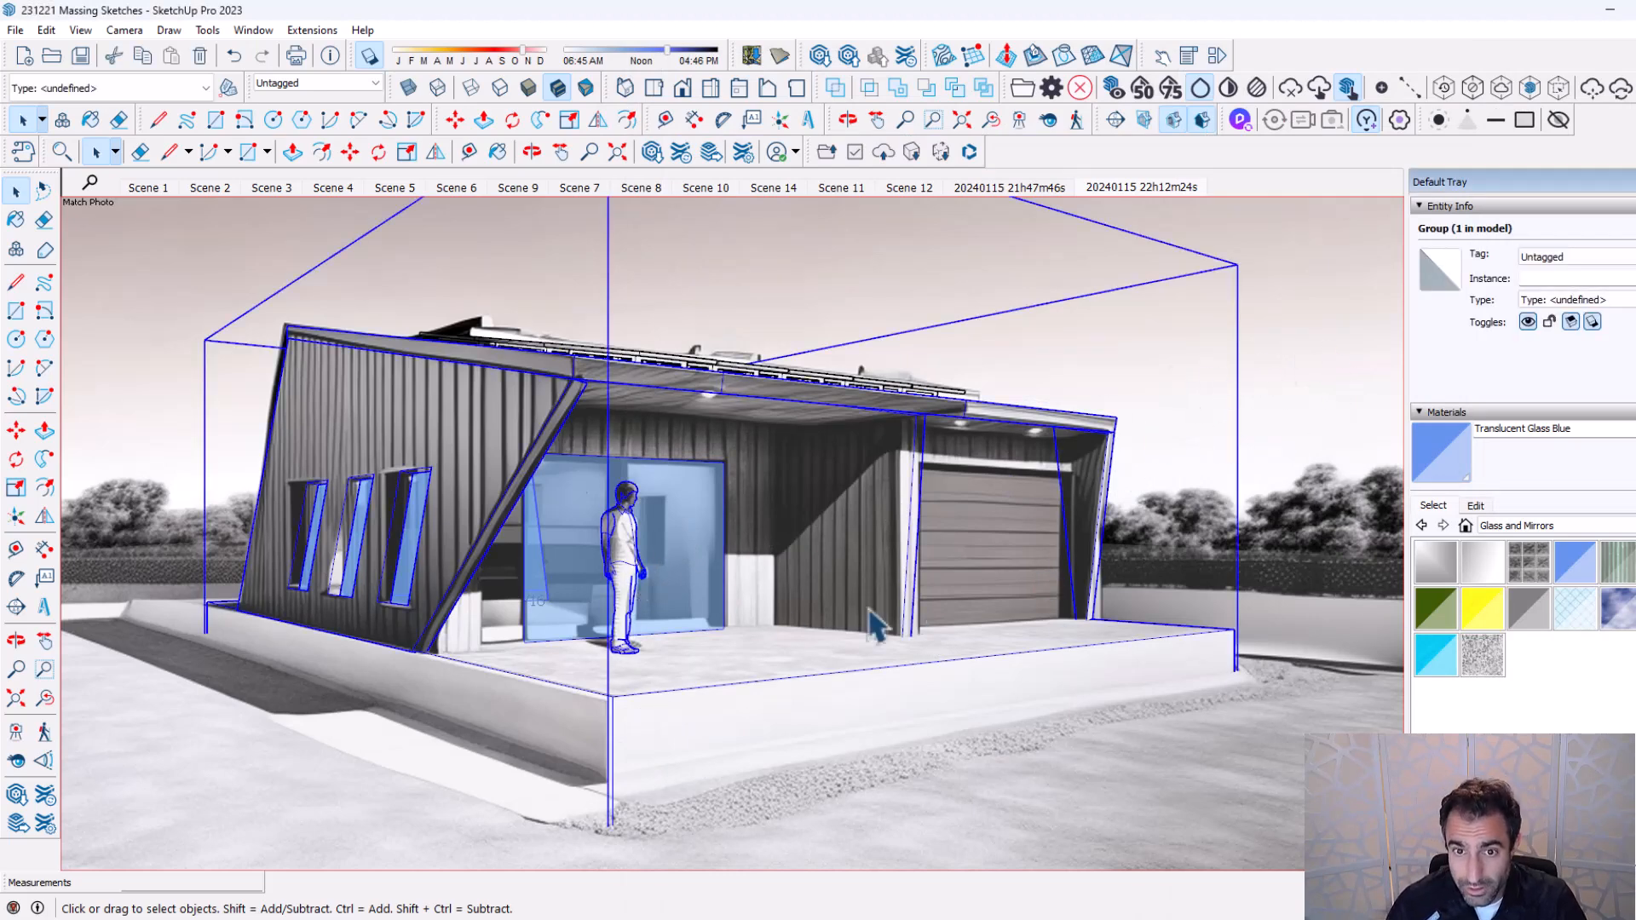
pyautogui.click(1271, 443)
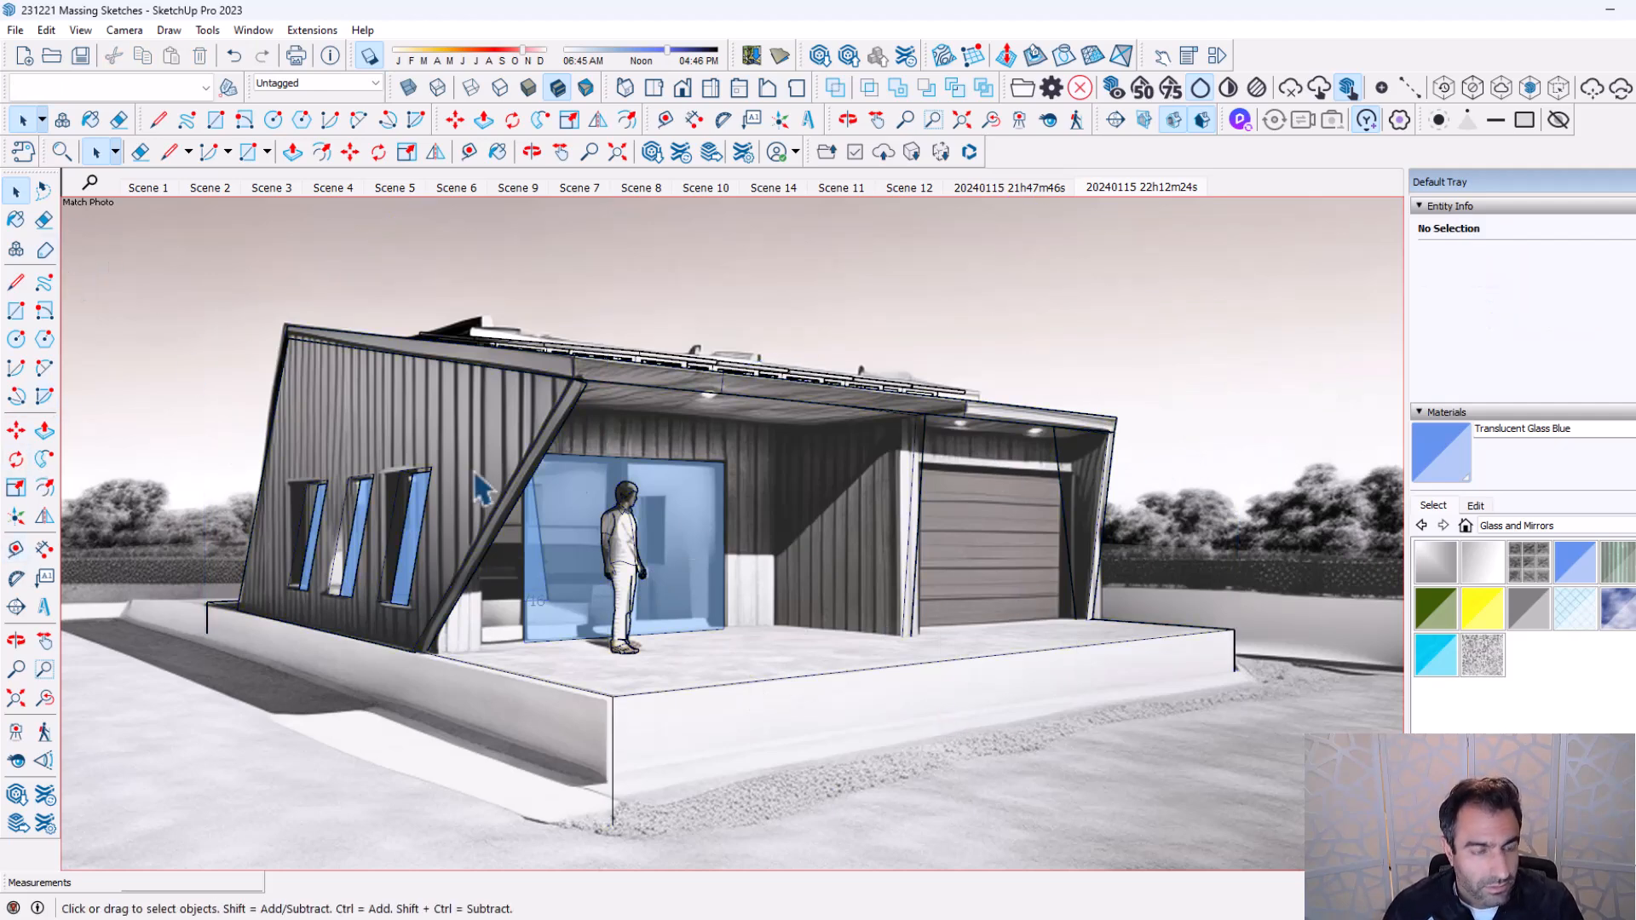
pyautogui.press('r')
pyautogui.click(1073, 722)
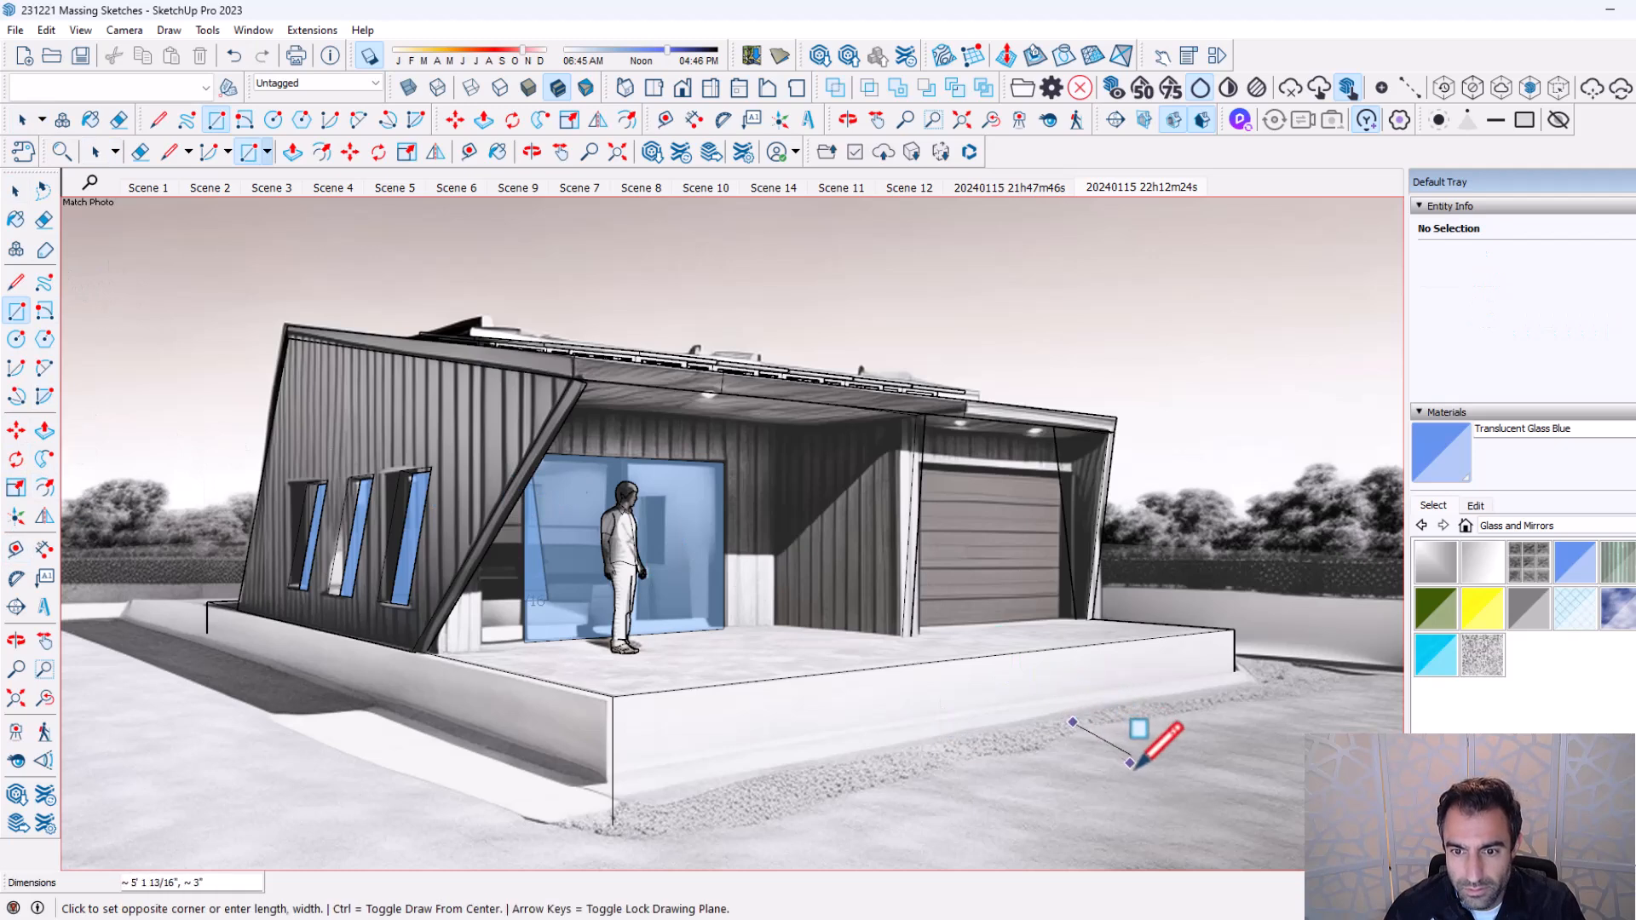
pyautogui.click(1215, 806)
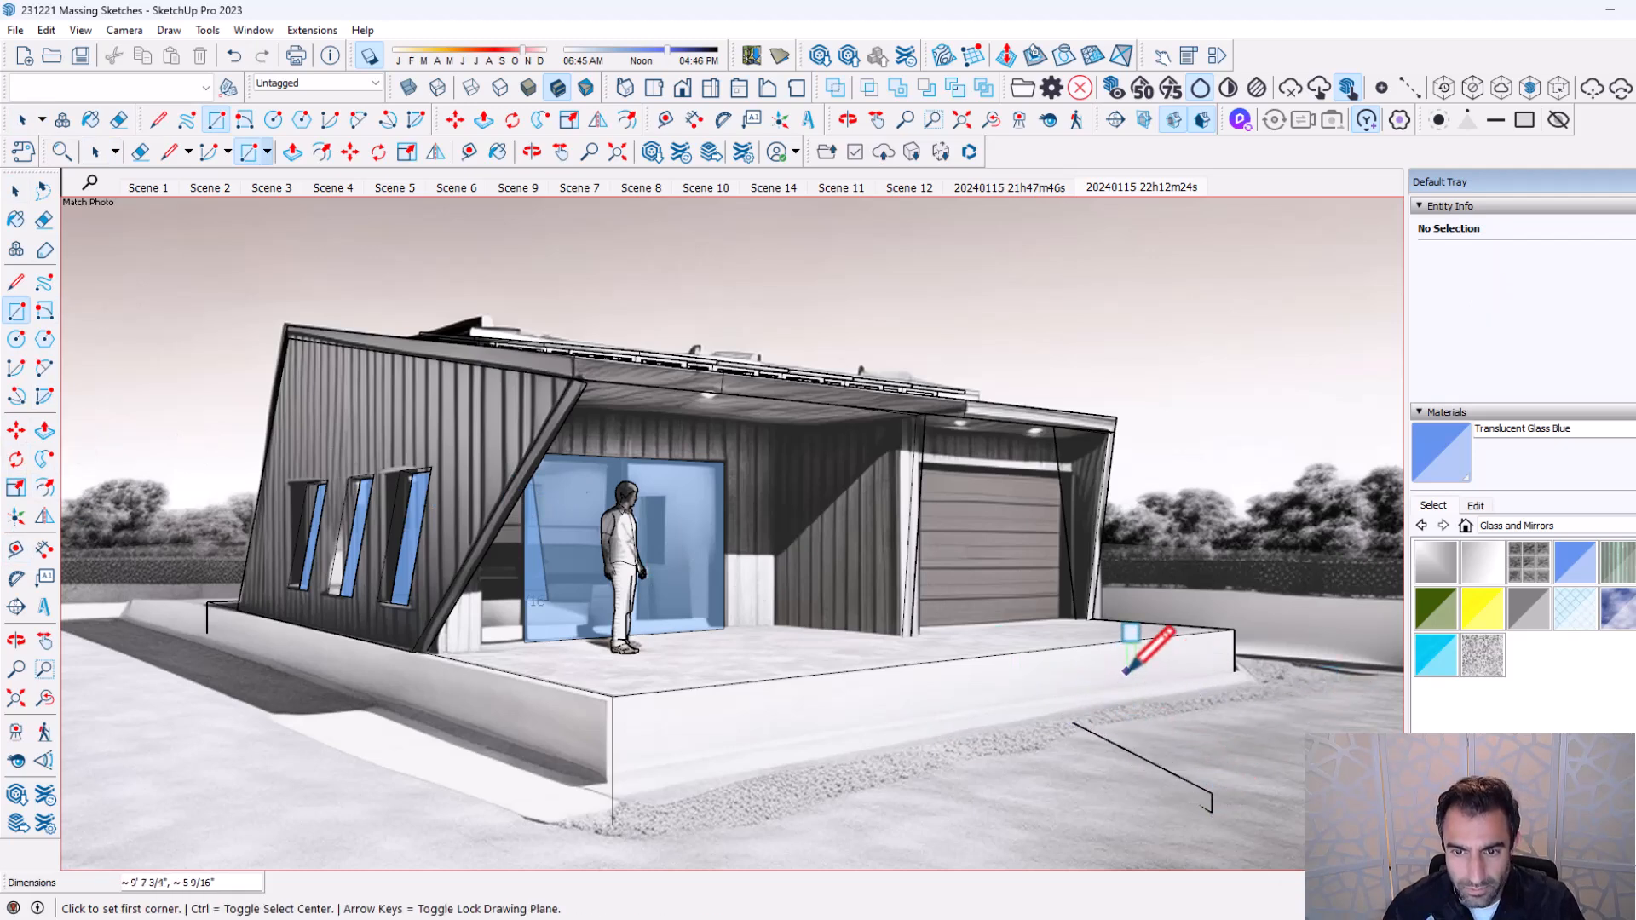
# Draw a rectangle on the concrete slab beside the person and pull it up about 6' 10" into a box.
pyautogui.click(773, 629)
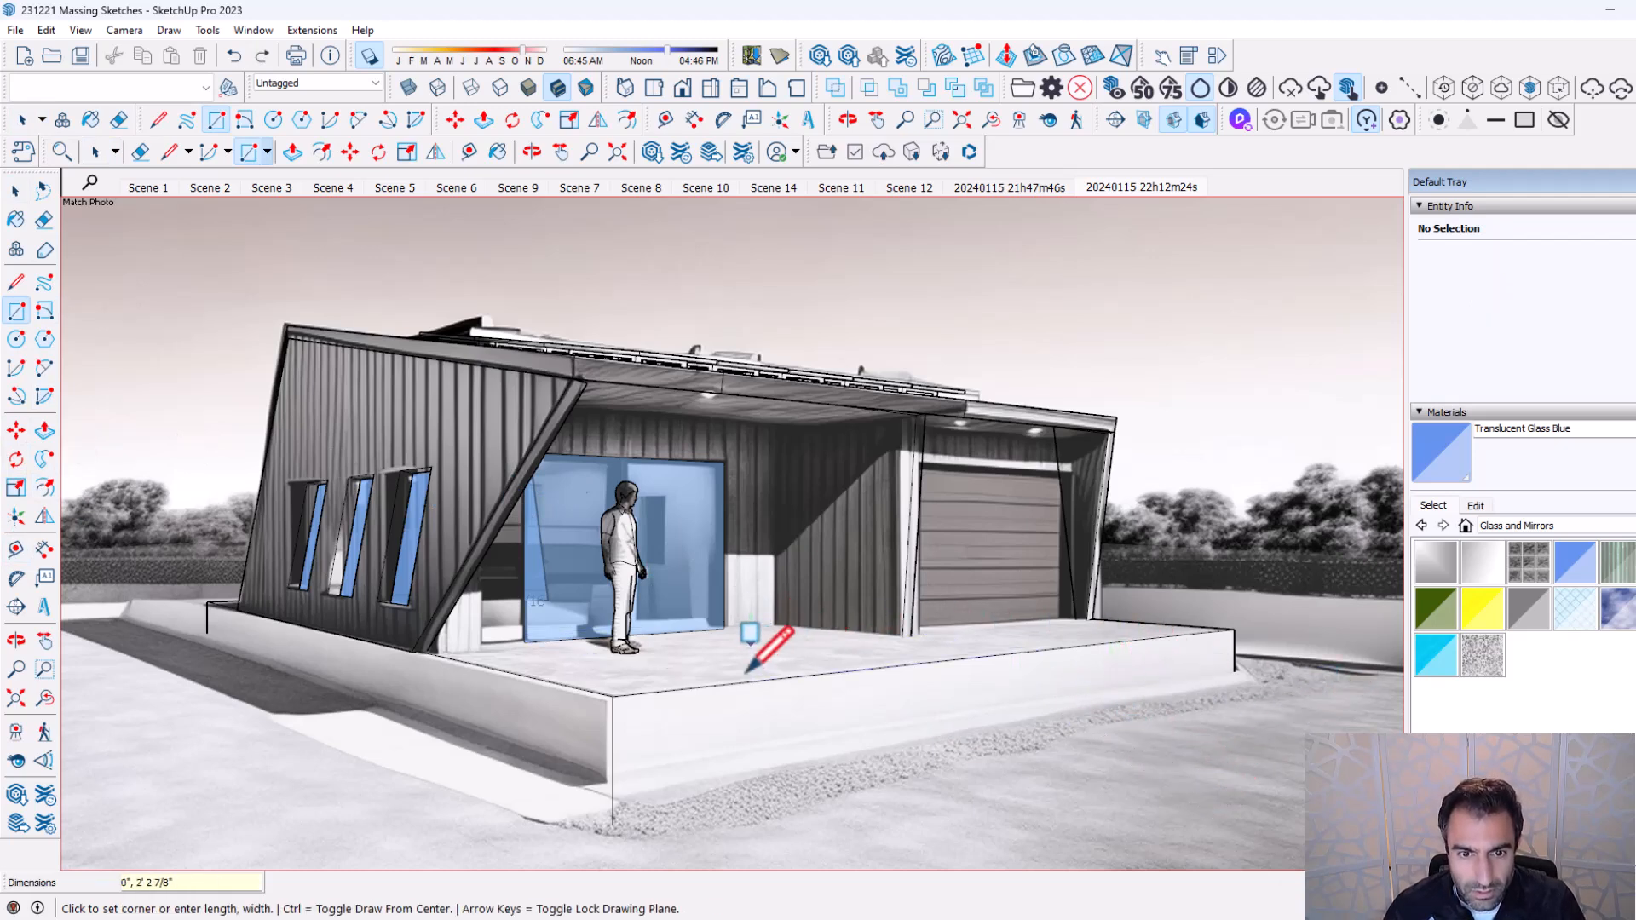
pyautogui.click(730, 673)
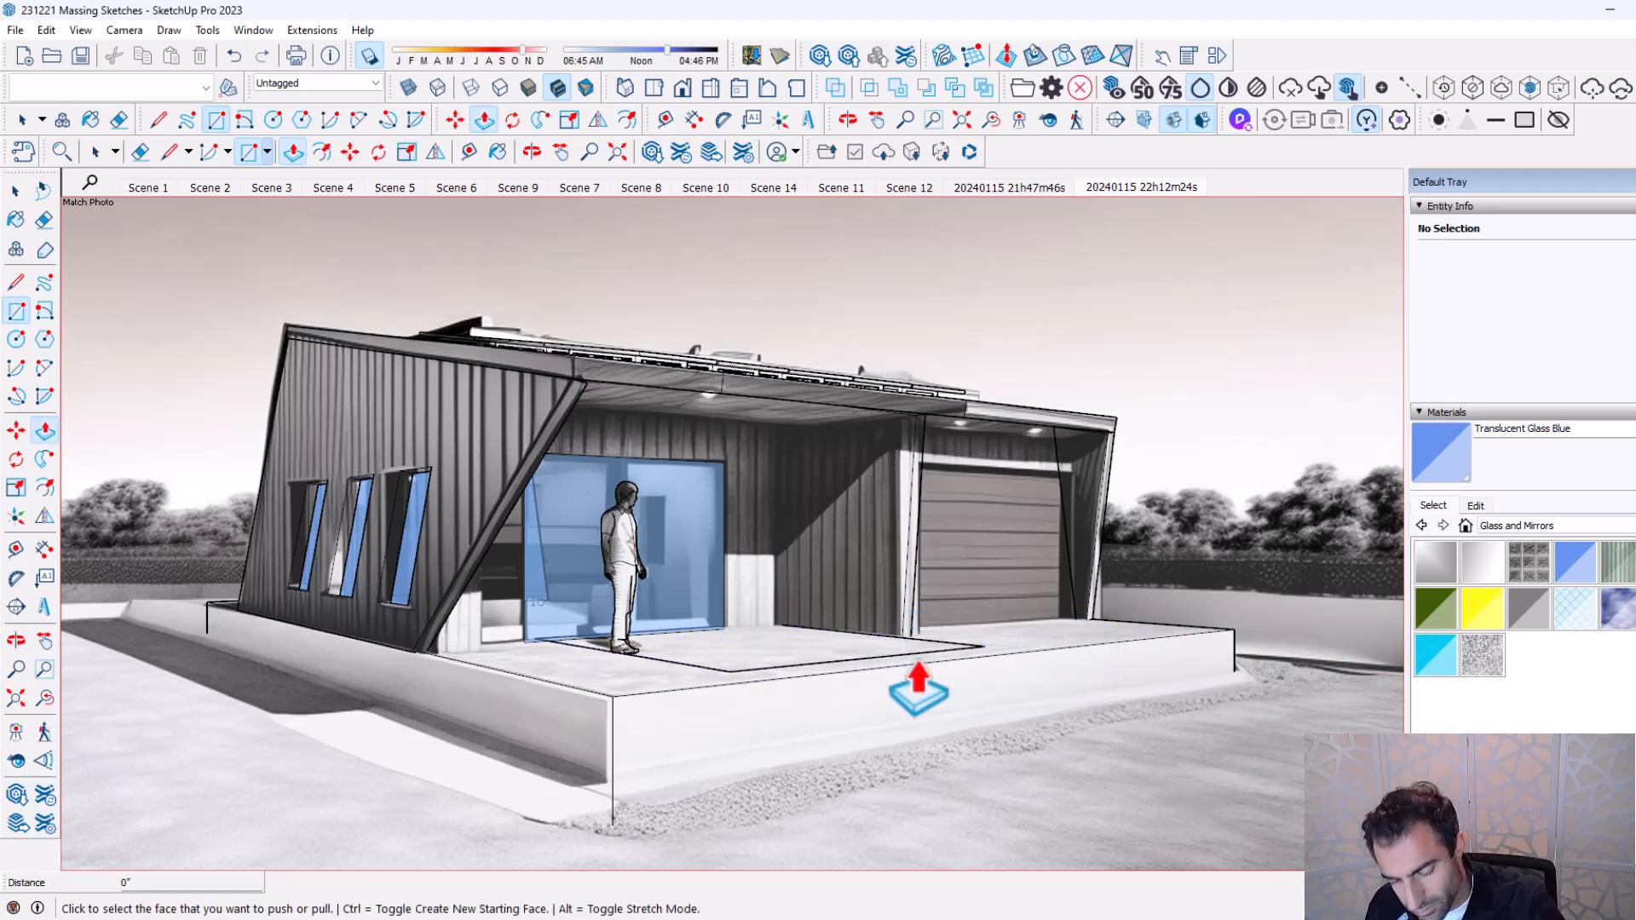
pyautogui.press('p')
pyautogui.click(803, 673)
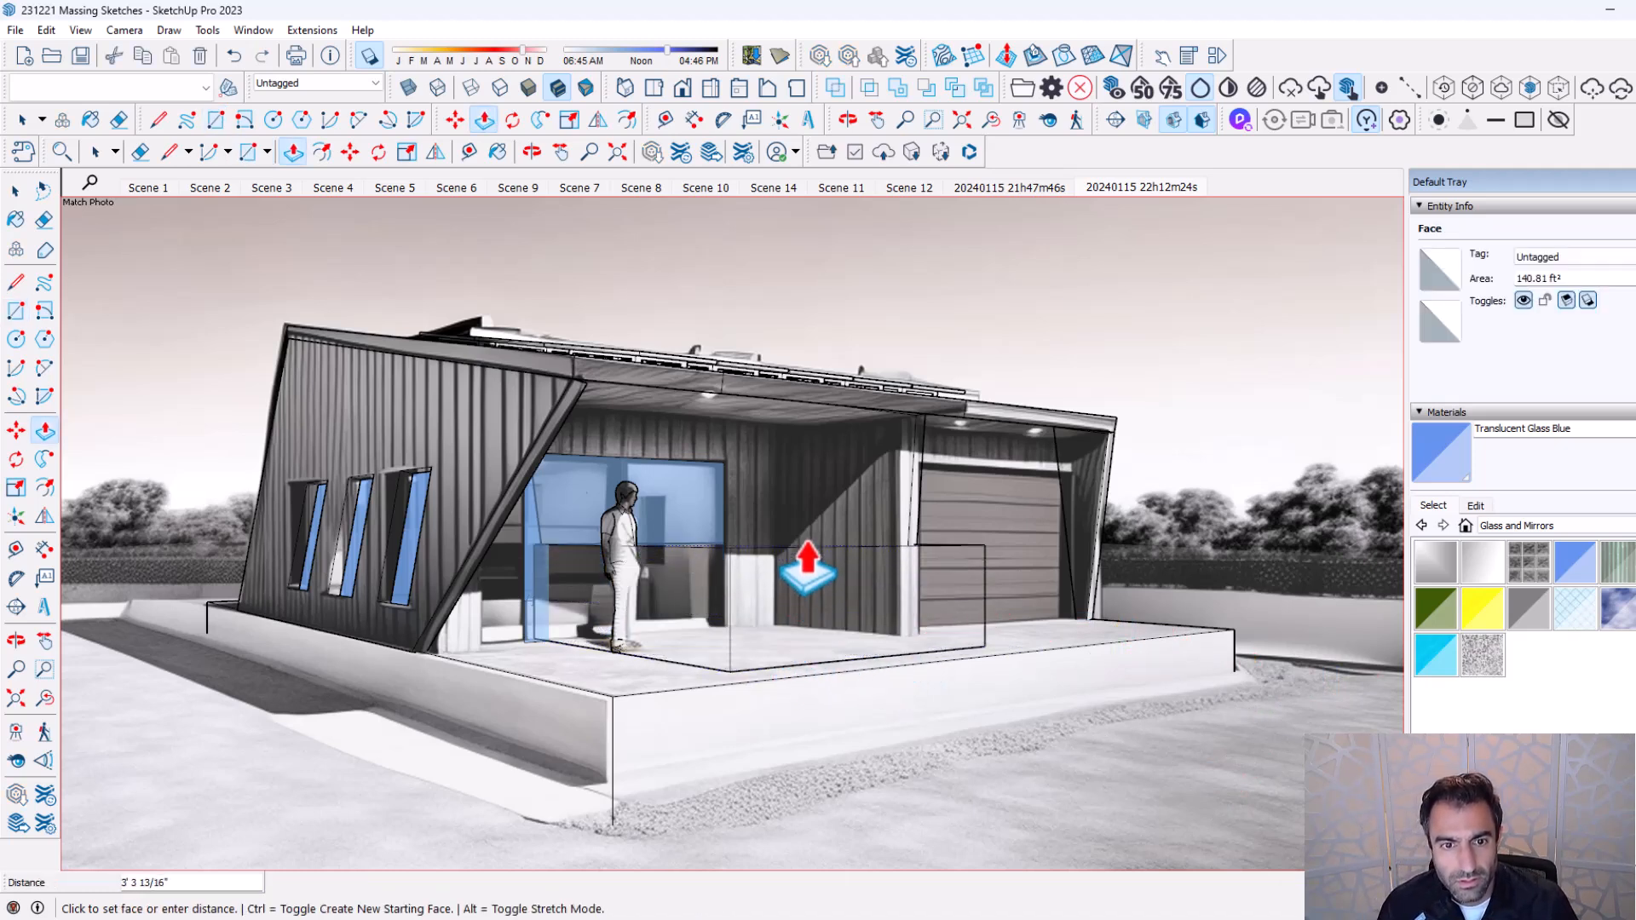
pyautogui.click(834, 468)
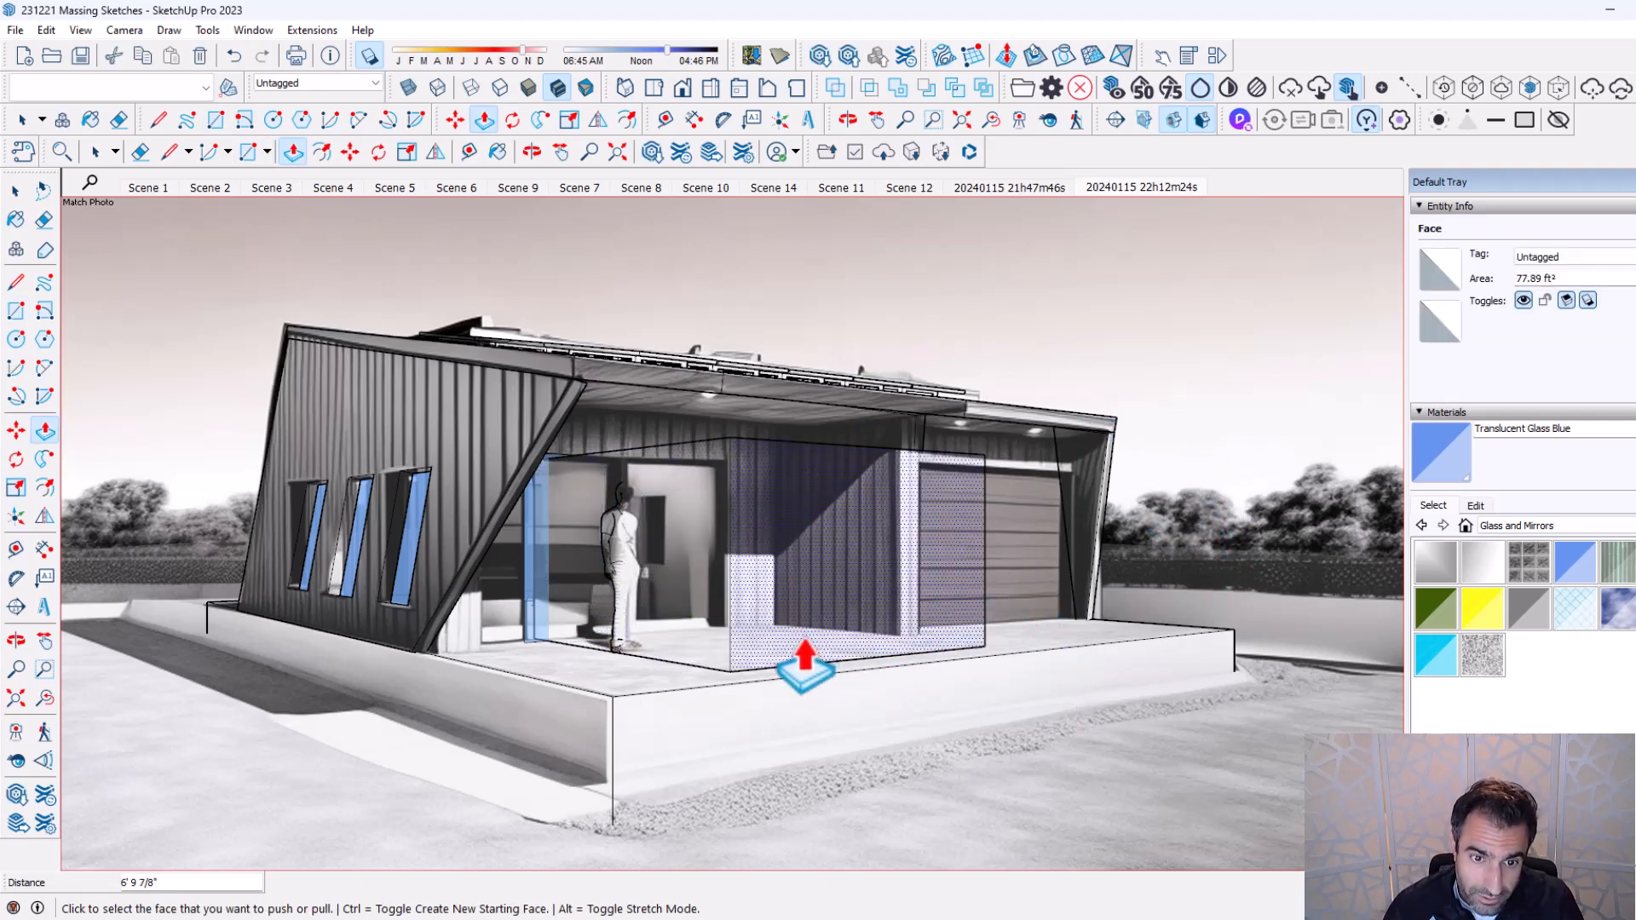
pyautogui.click(15, 192)
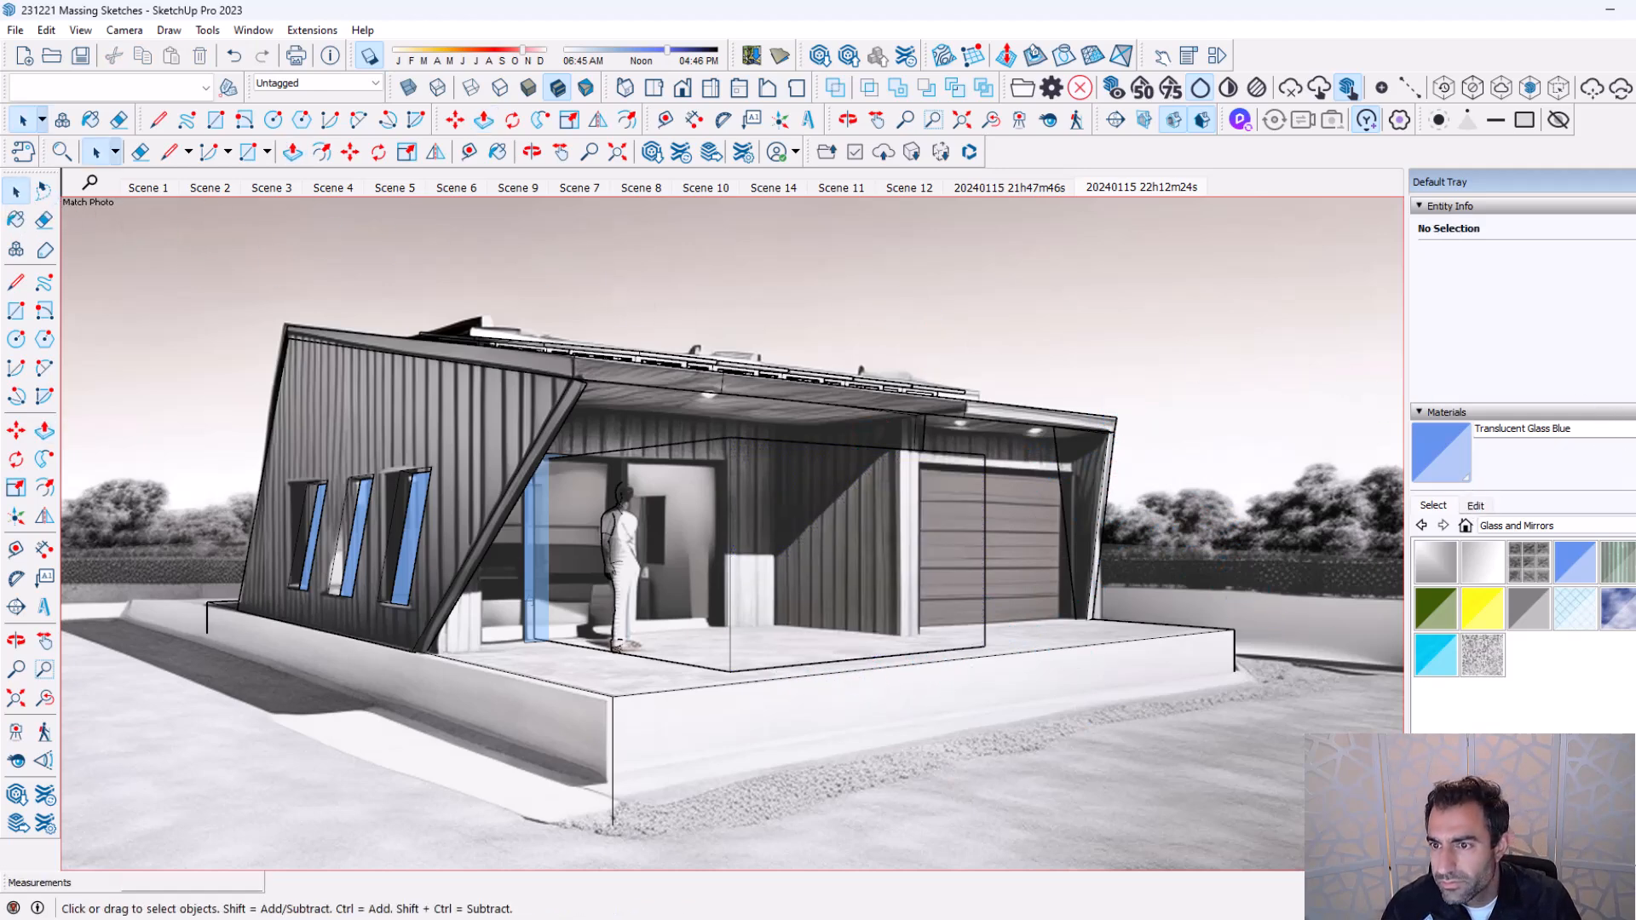
# Try the Architectural Design, 3D Printing, Construction Documentation and Shaded styles on the rendering scene.
pyautogui.scroll(-6, 1496, 554)
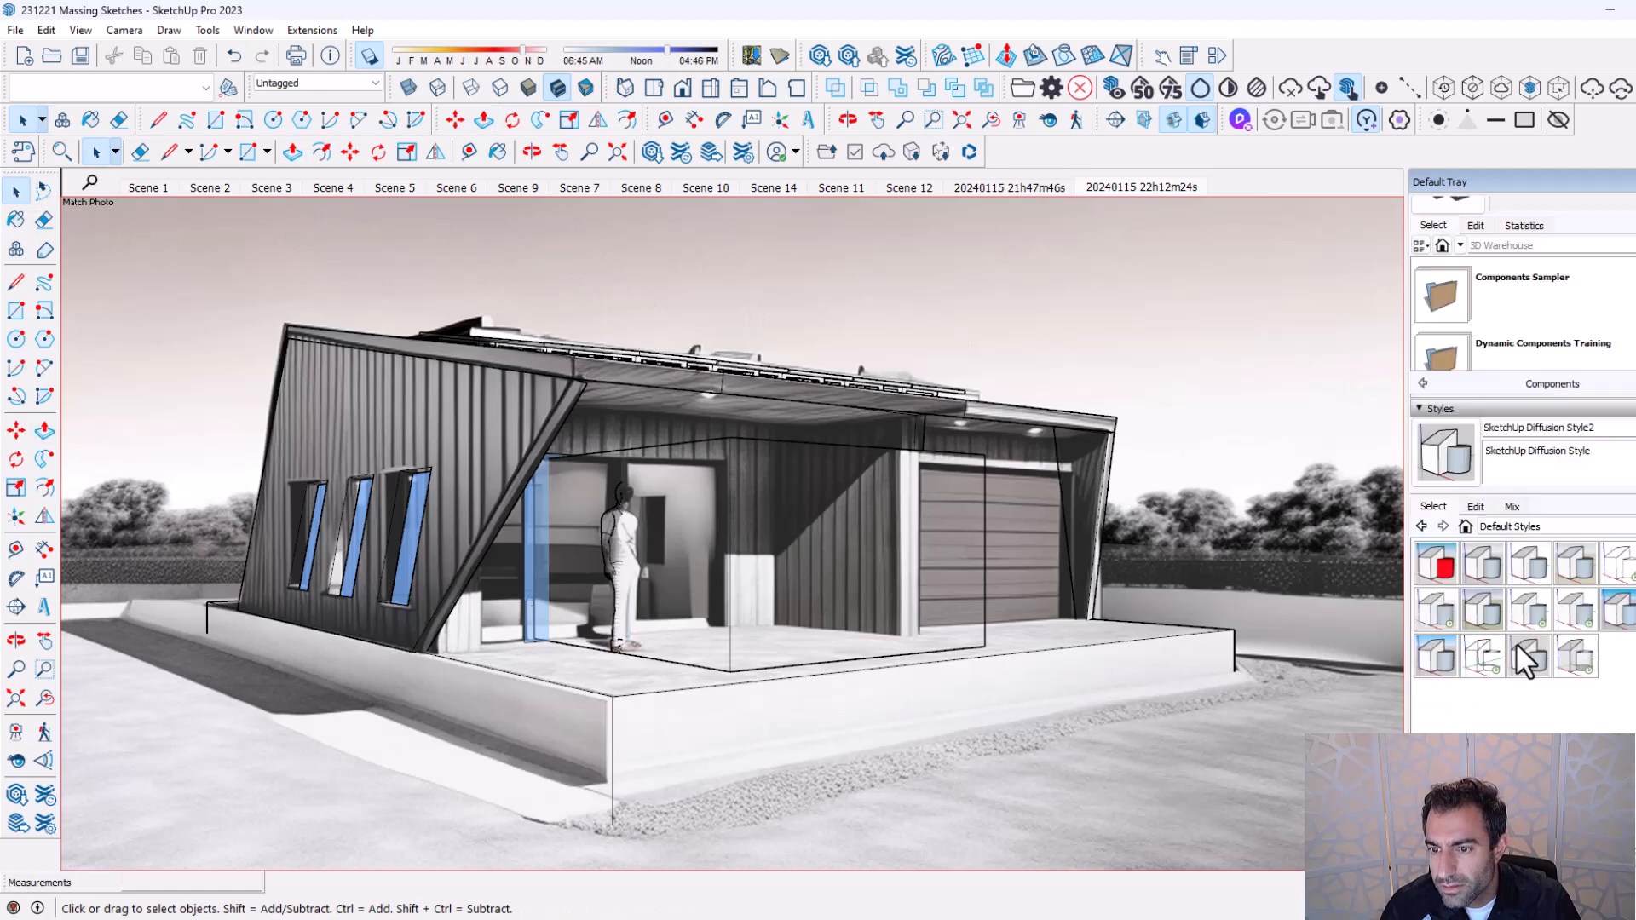
pyautogui.click(1481, 558)
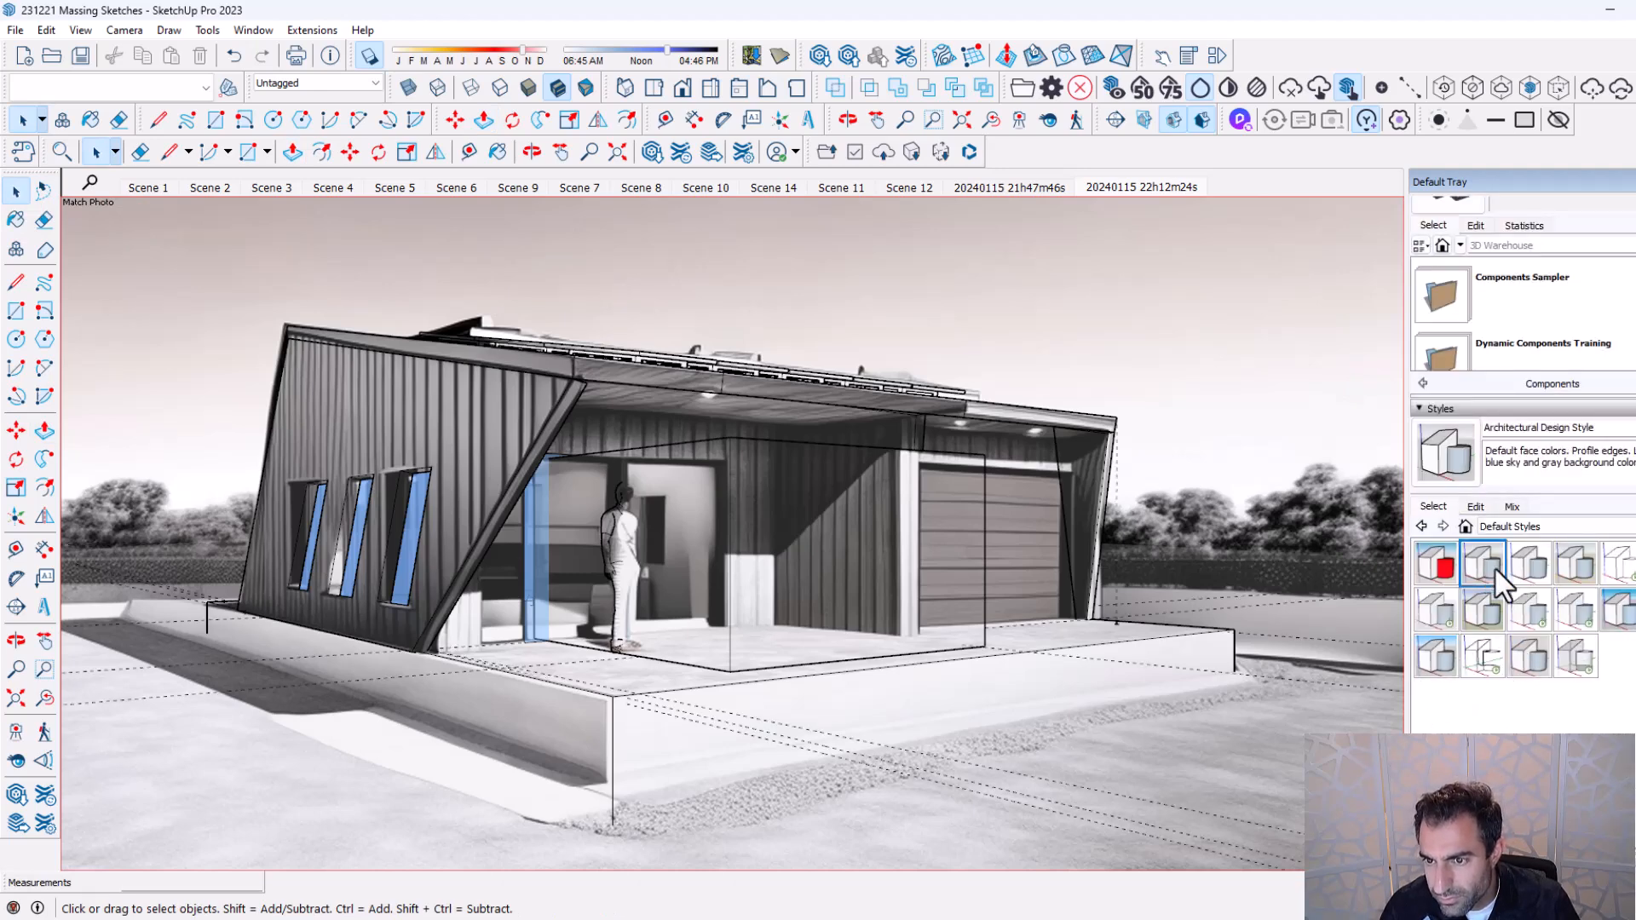
pyautogui.click(1439, 569)
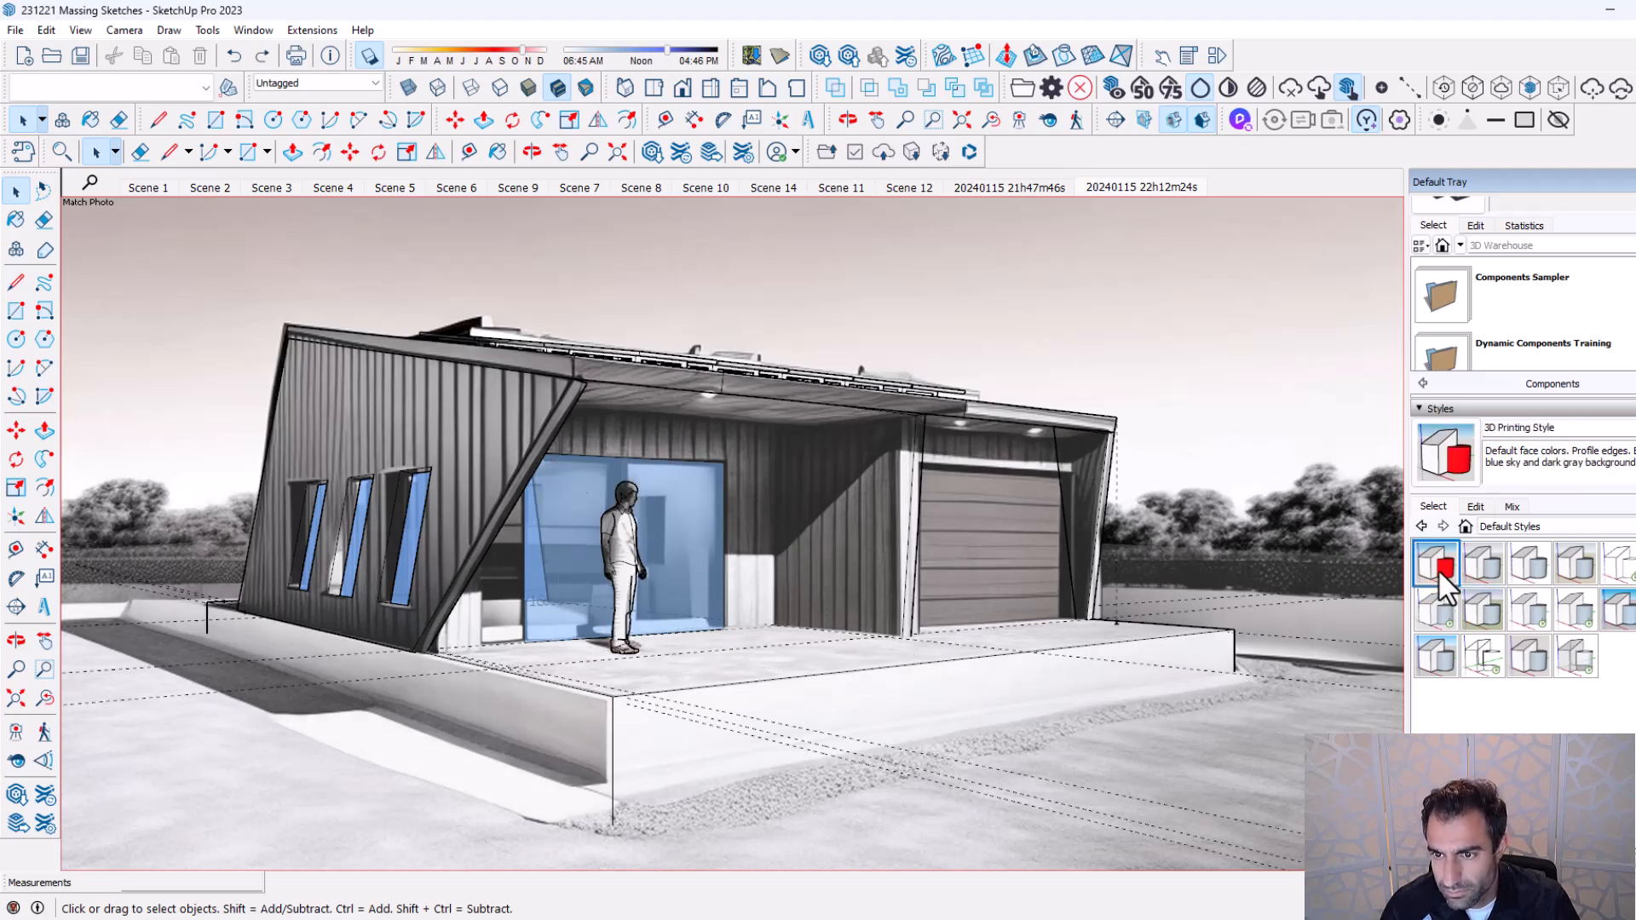
pyautogui.click(1539, 563)
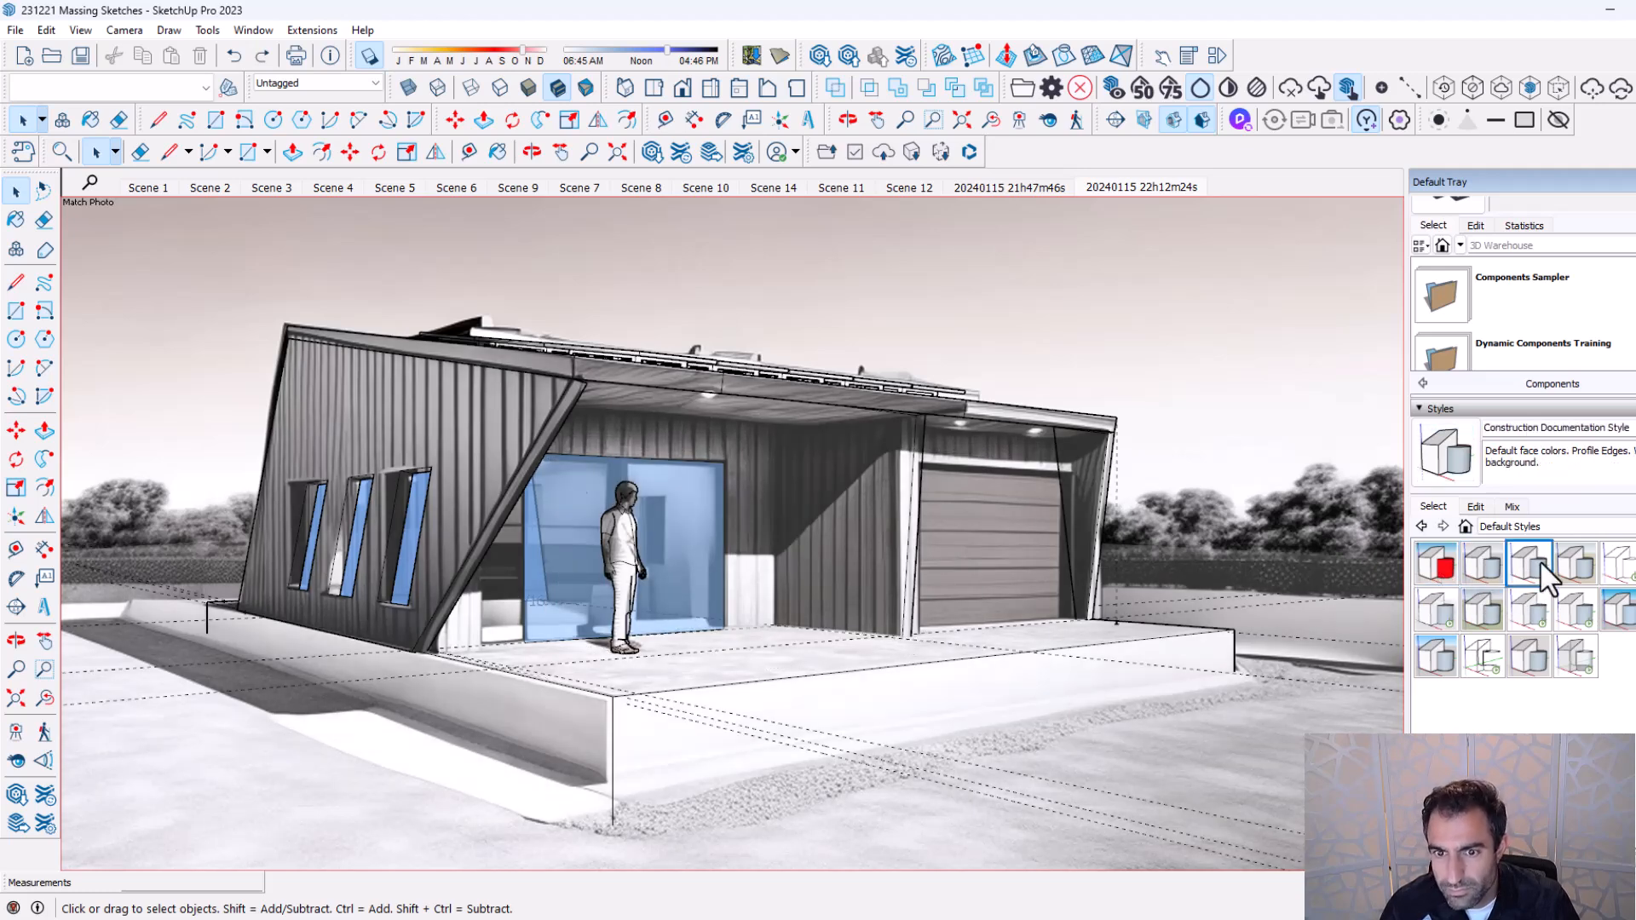
pyautogui.click(1531, 610)
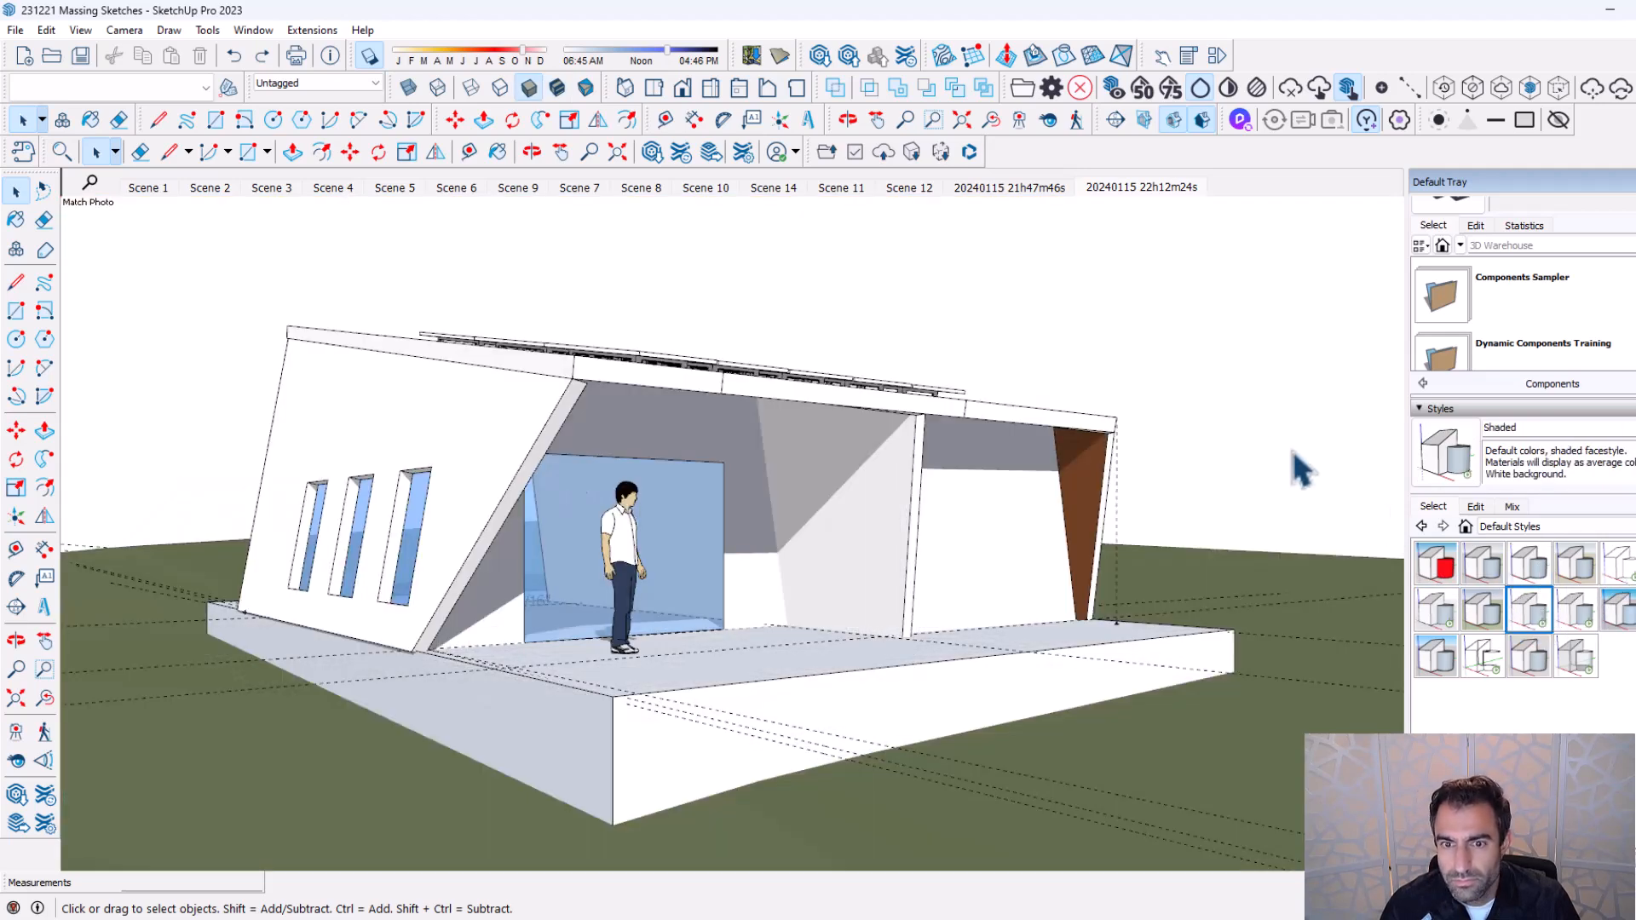
# Apply the 3D Printing Style to the rendering scene and turn off the guides.
pyautogui.click(1448, 557)
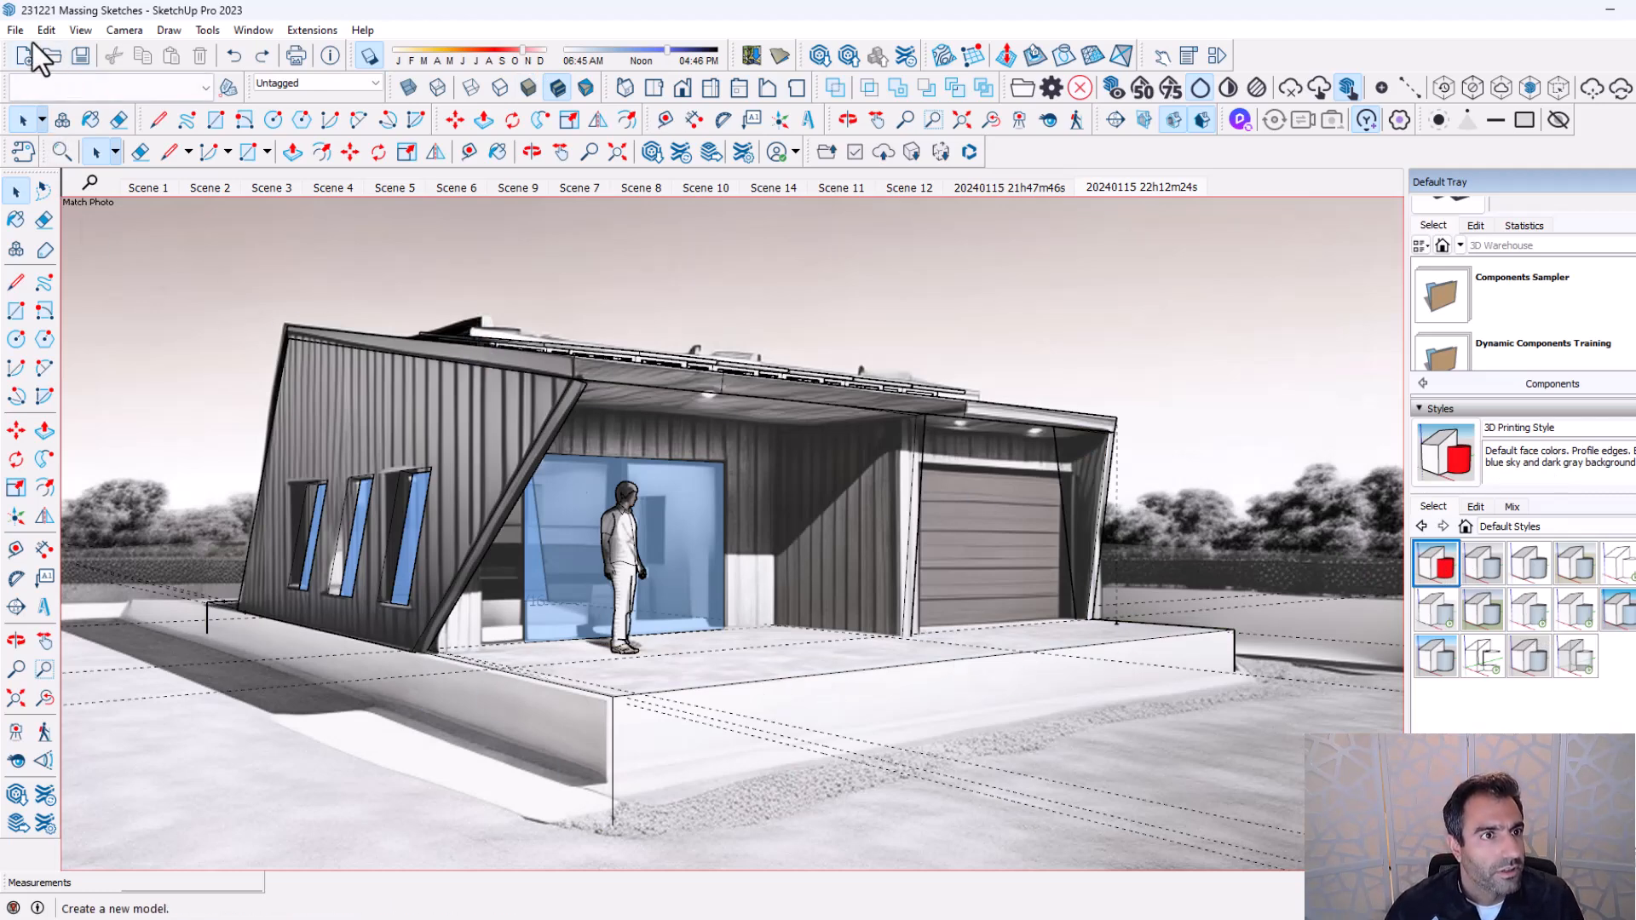
pyautogui.click(81, 28)
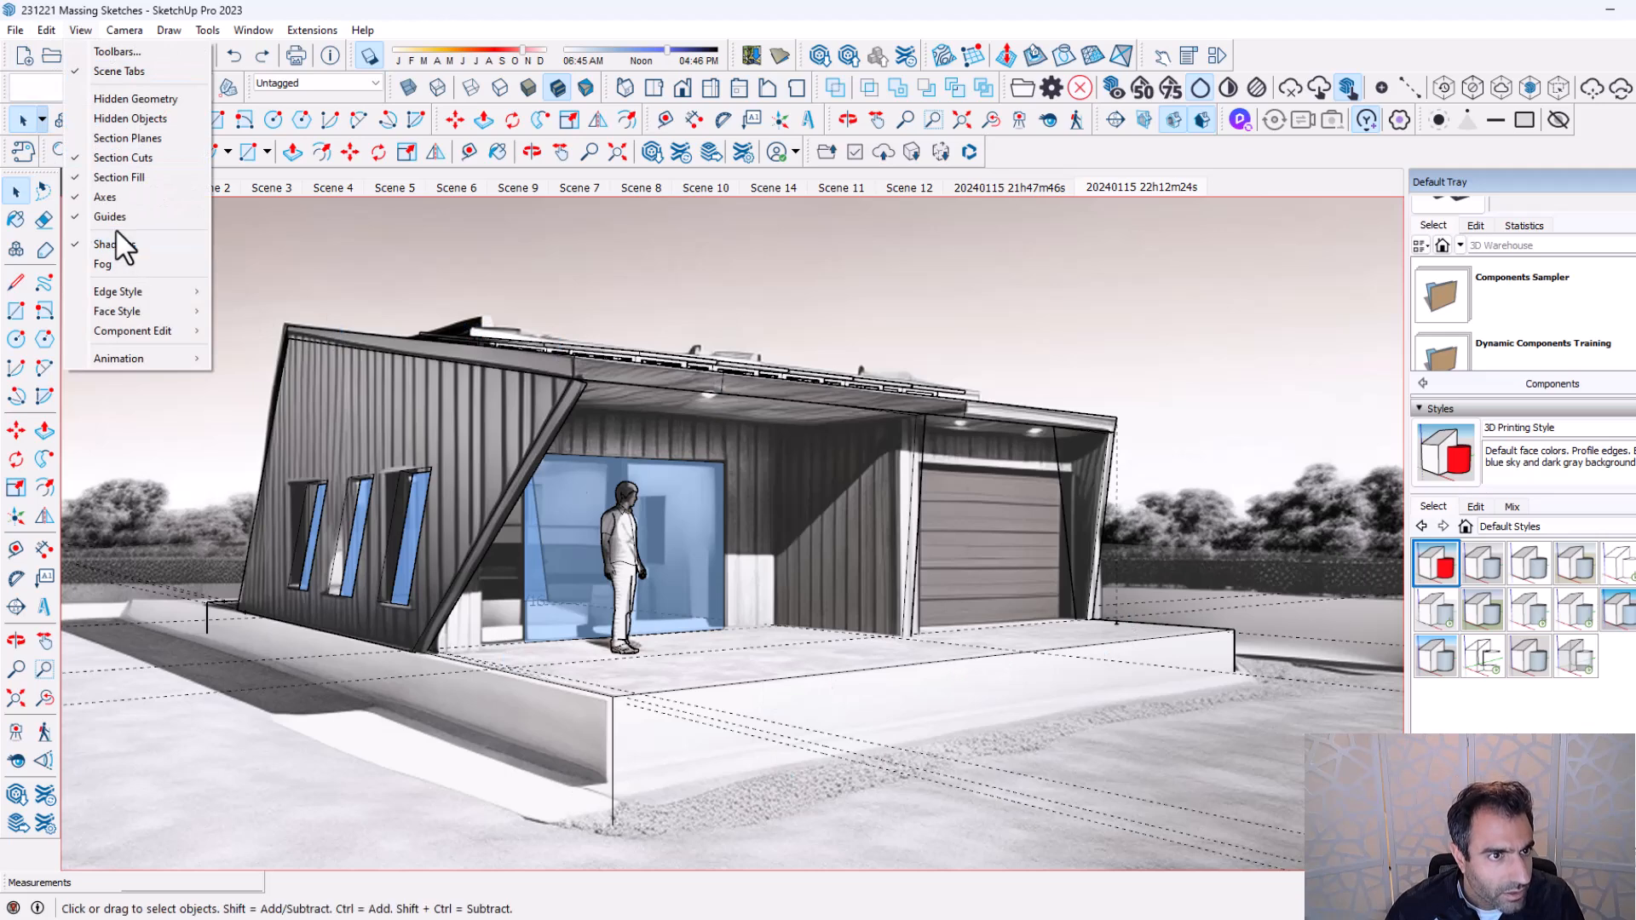
pyautogui.click(111, 217)
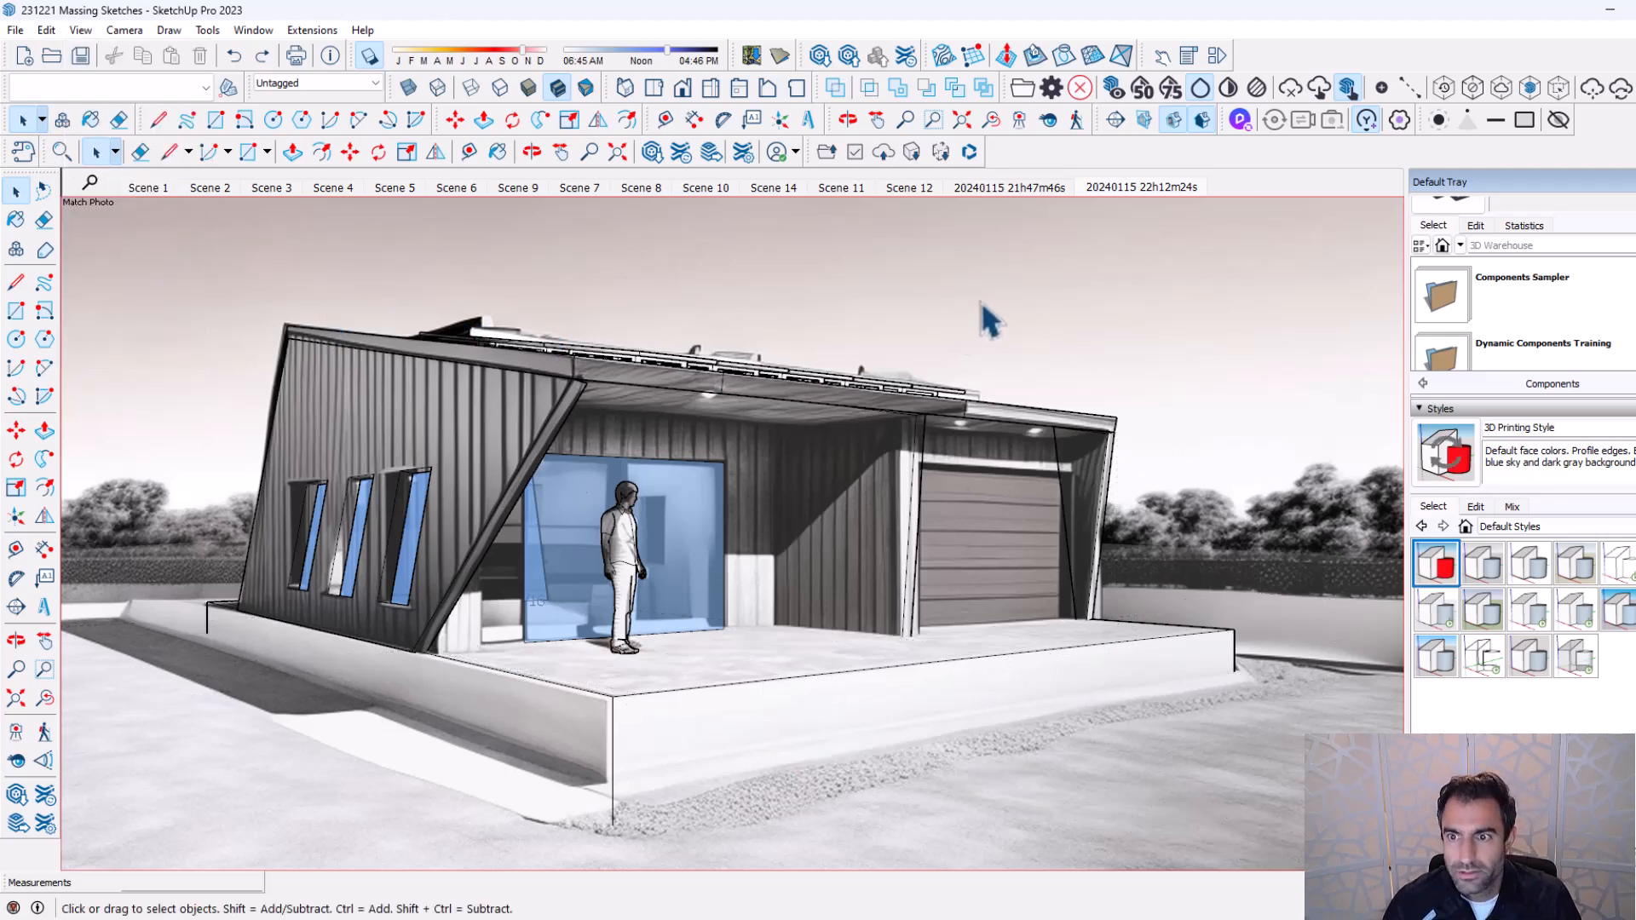
# Save the selected greyscale rendering to the Downloads folder under its suggested file name.
pyautogui.moveTo(1635, 98)
pyautogui.mouseDown()
pyautogui.moveTo(1059, 95)
pyautogui.moveTo(871, 52)
pyautogui.moveTo(913, 55)
pyautogui.moveTo(895, 58)
pyautogui.mouseUp()
pyautogui.click(1351, 716)
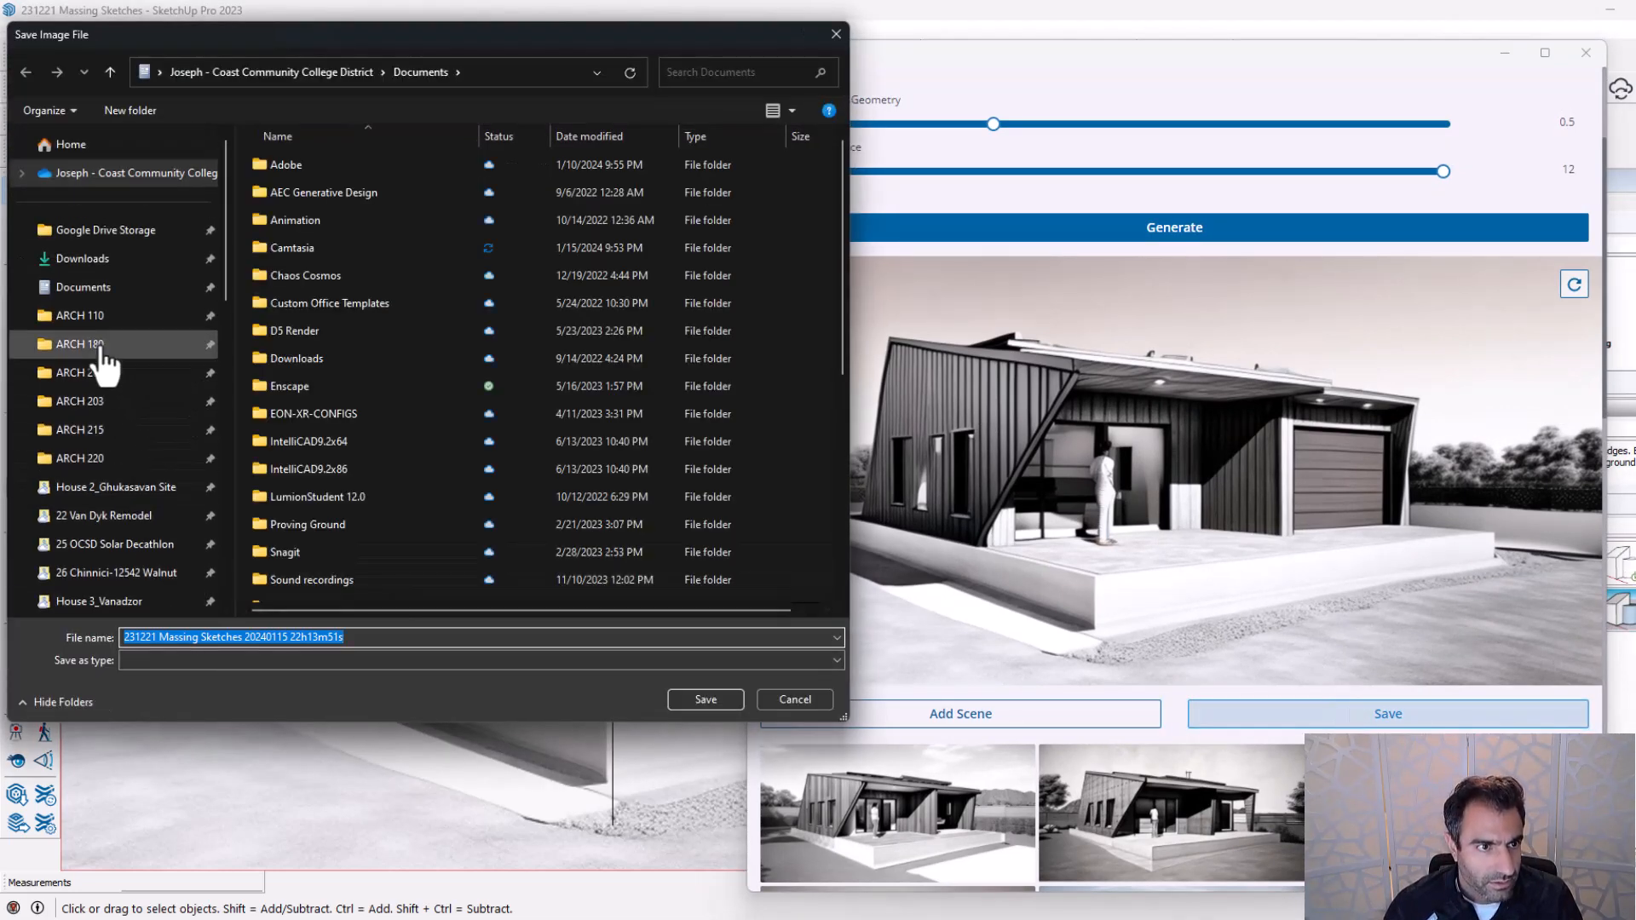
pyautogui.click(81, 260)
pyautogui.click(704, 700)
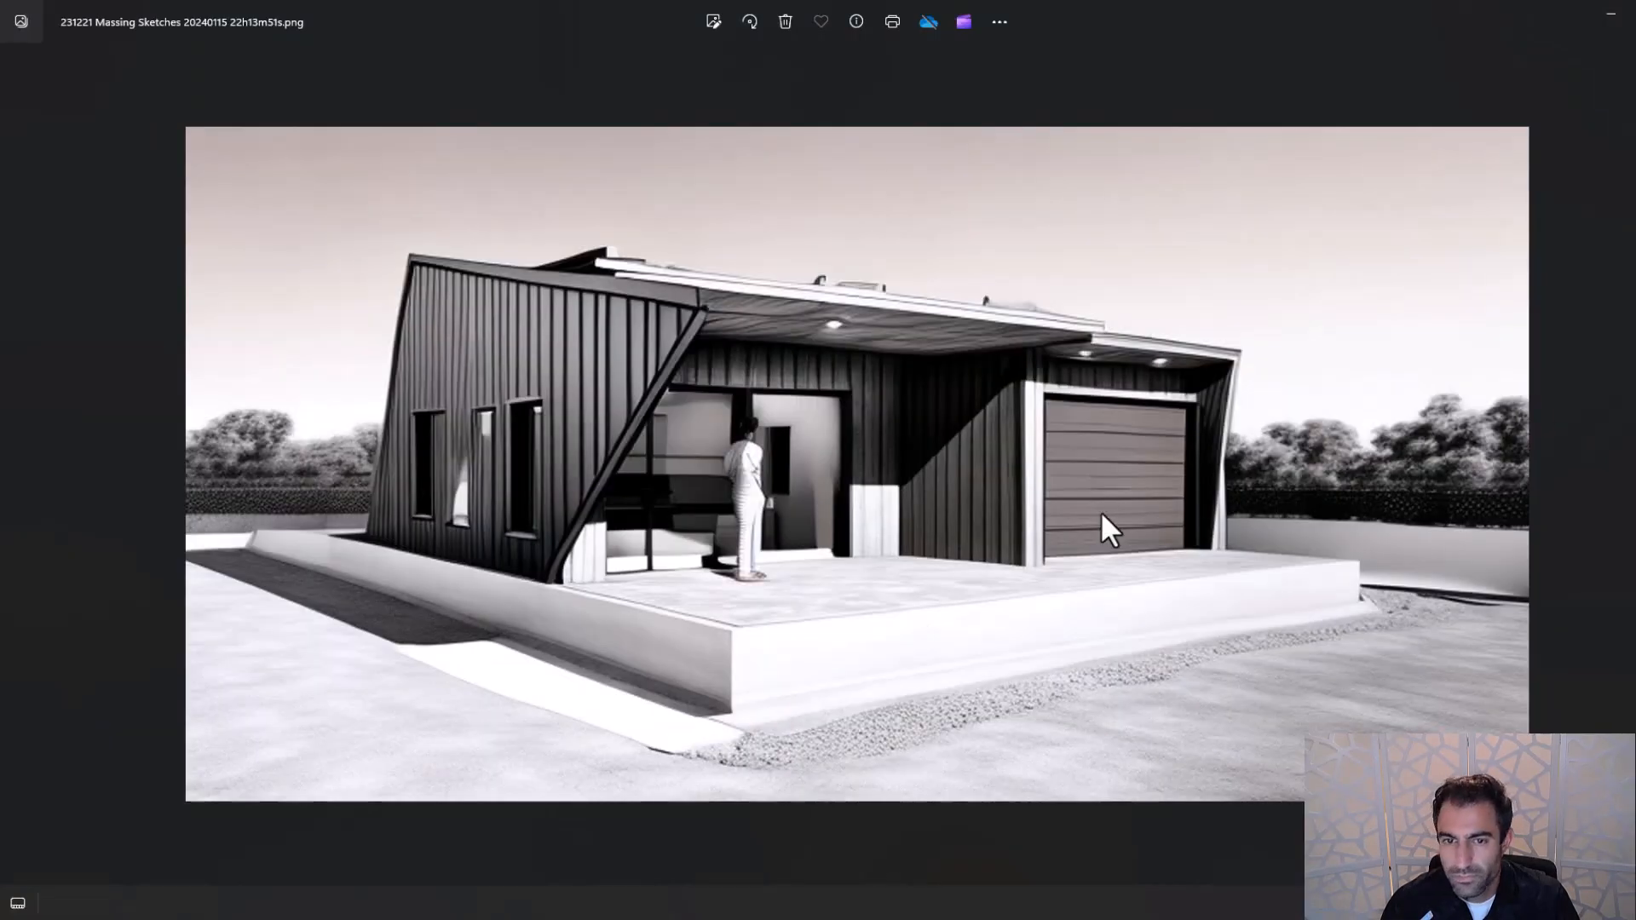
# Examine the saved rendering up close in the image viewer.
pyautogui.scroll(4, 692, 315)
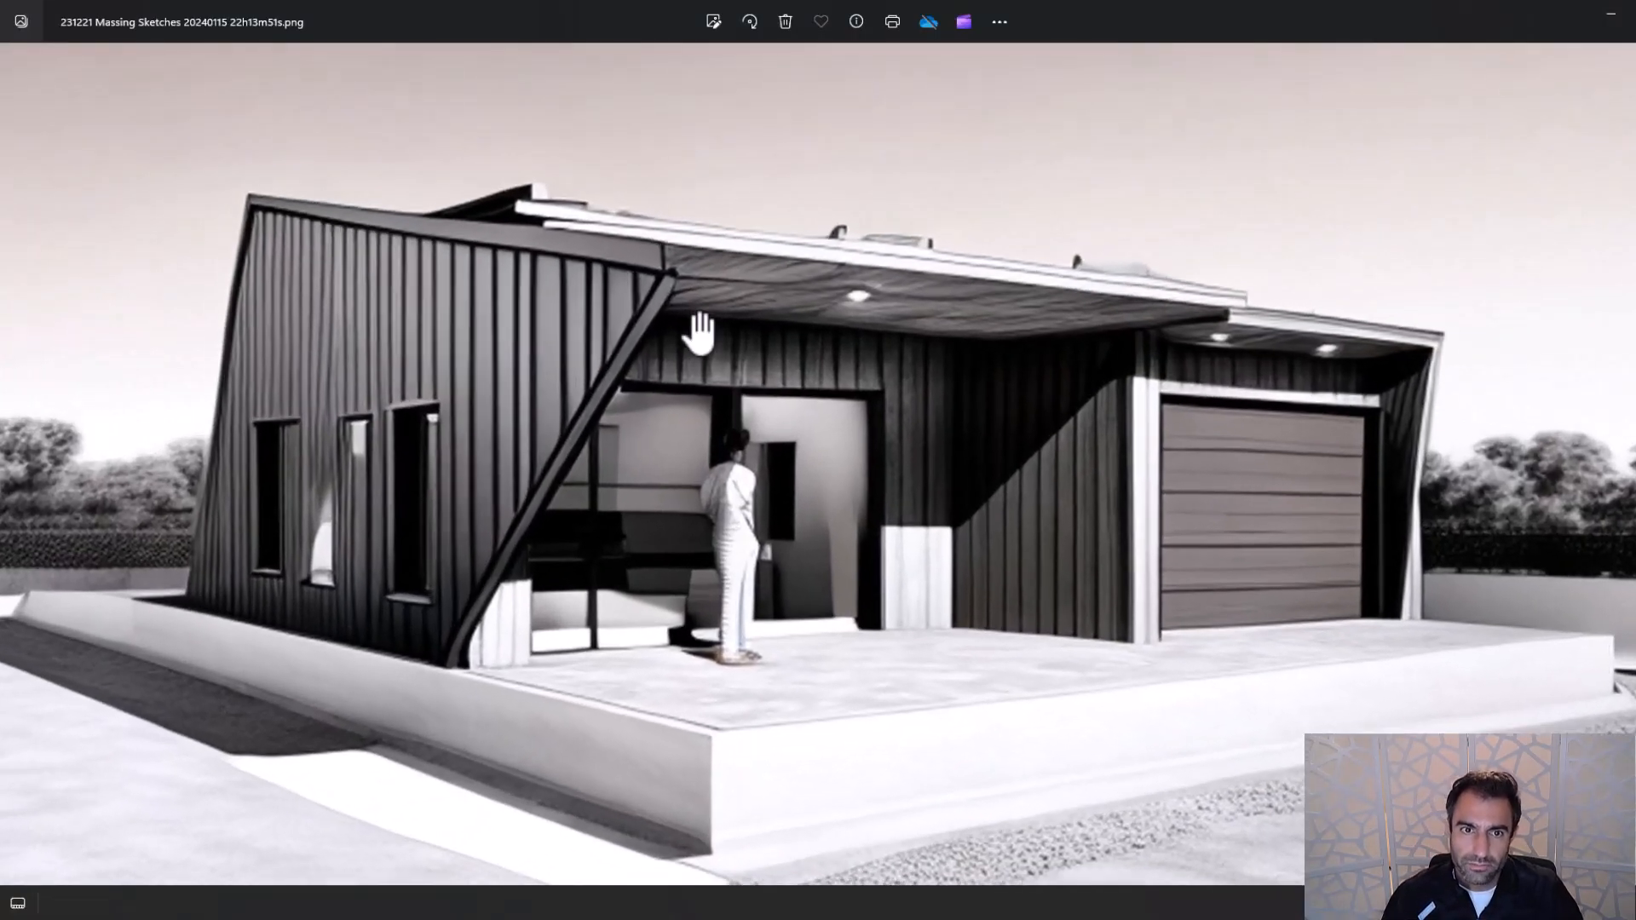
pyautogui.scroll(-1, 595, 428)
pyautogui.scroll(-2, 614, 447)
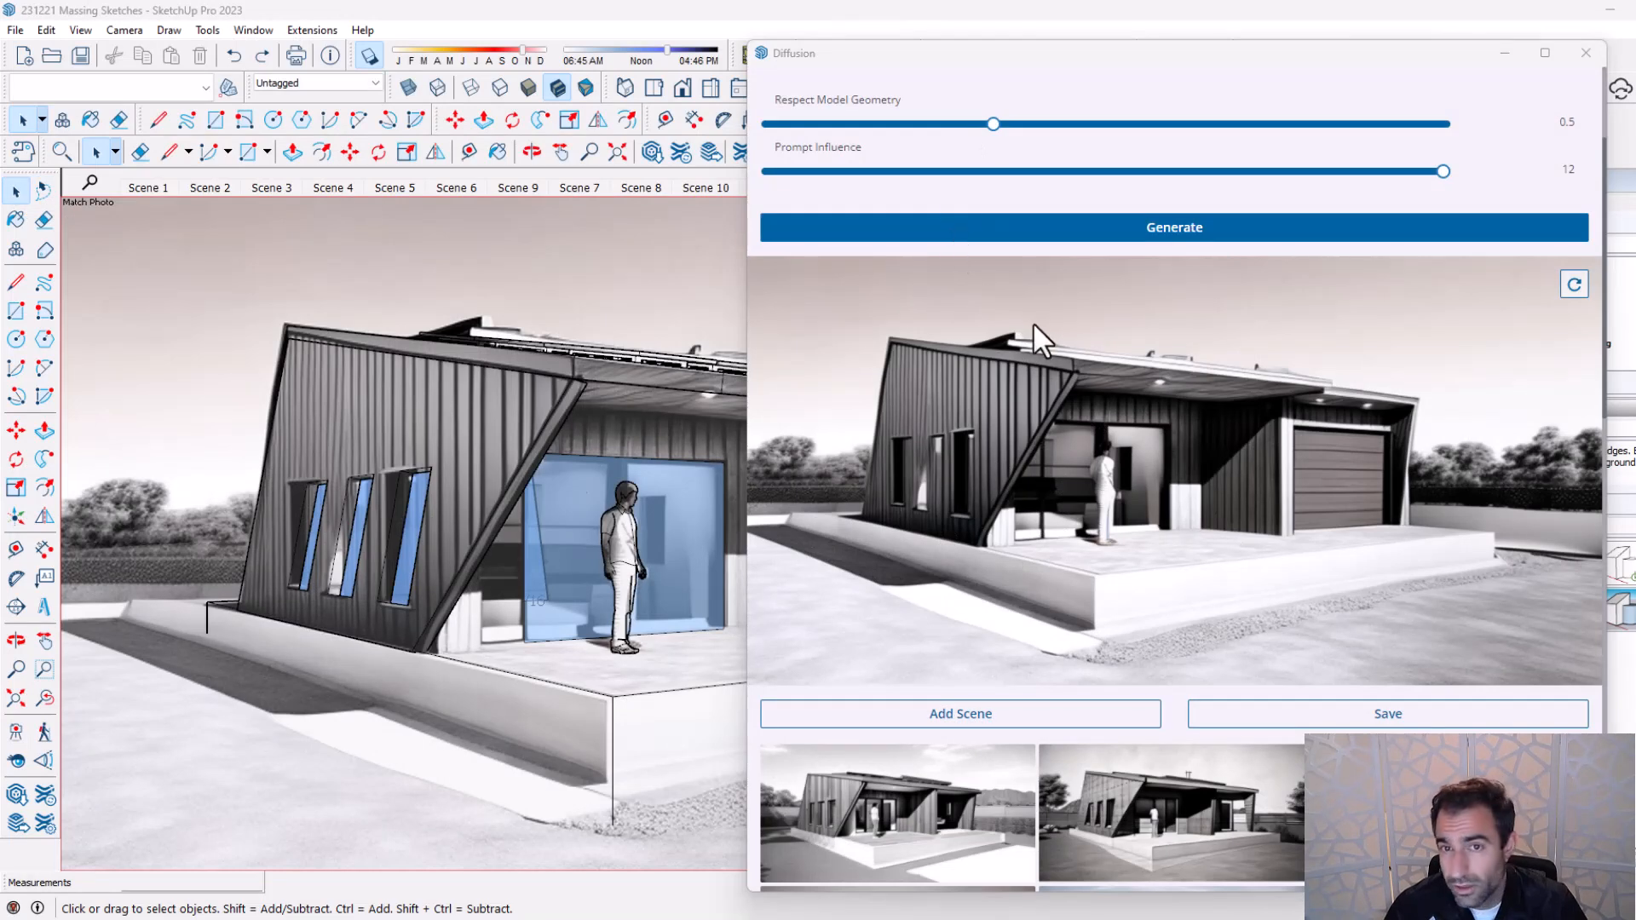
# Set Respect Model Geometry to 0.2 and choose the Clay Model style for the next rendering.
pyautogui.scroll(3, 1036, 337)
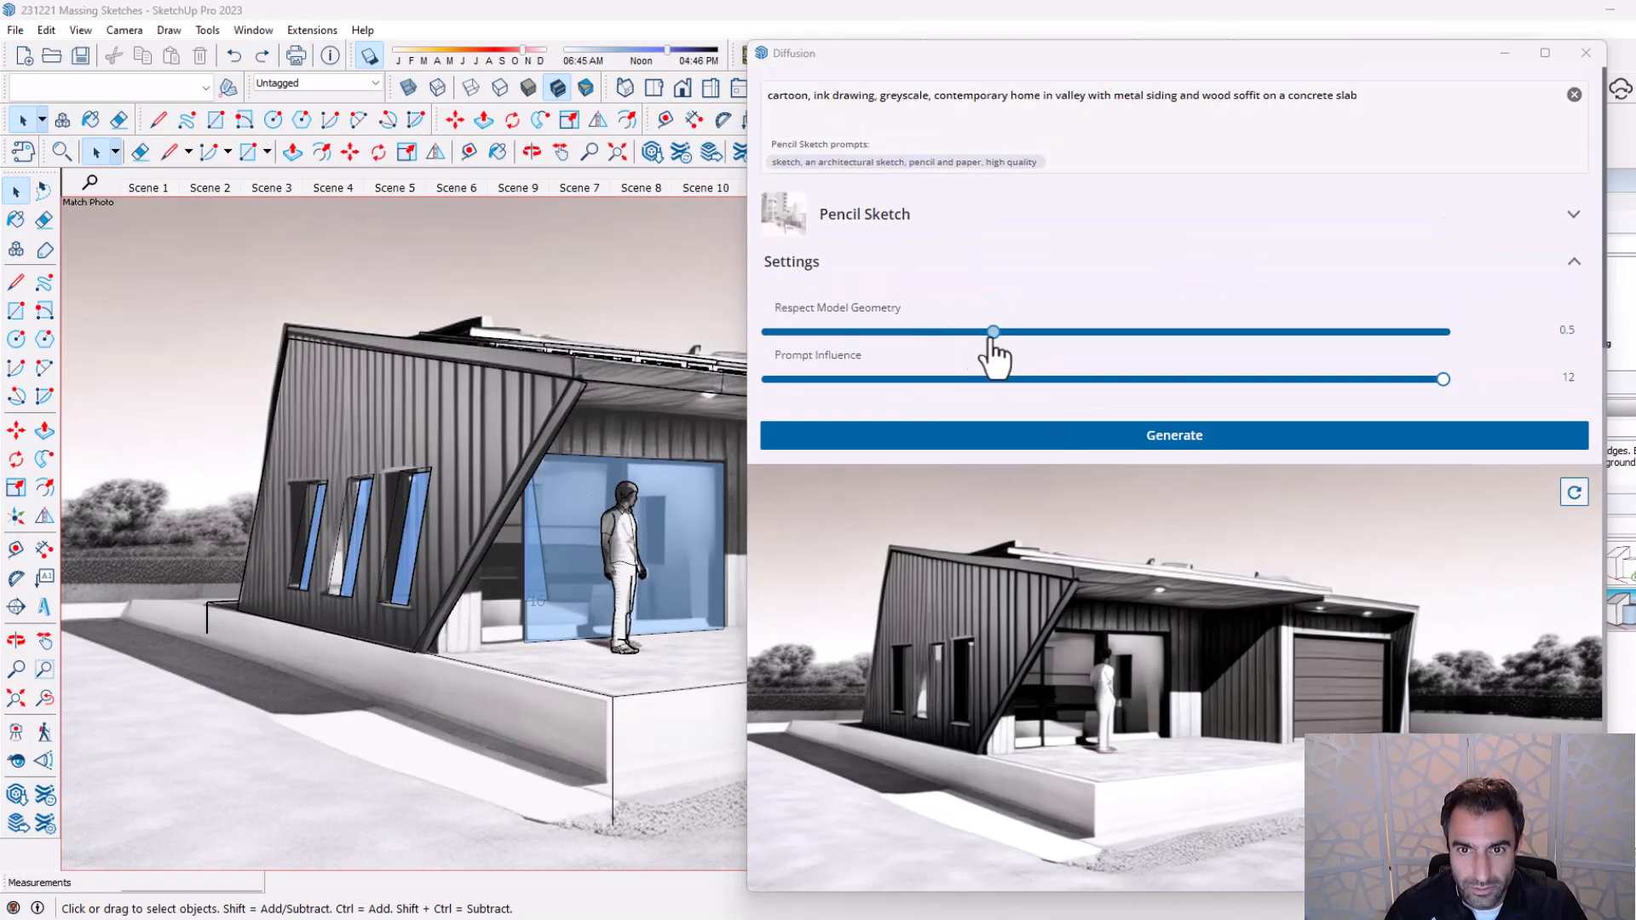
pyautogui.moveTo(987, 332); pyautogui.dragTo(859, 332)
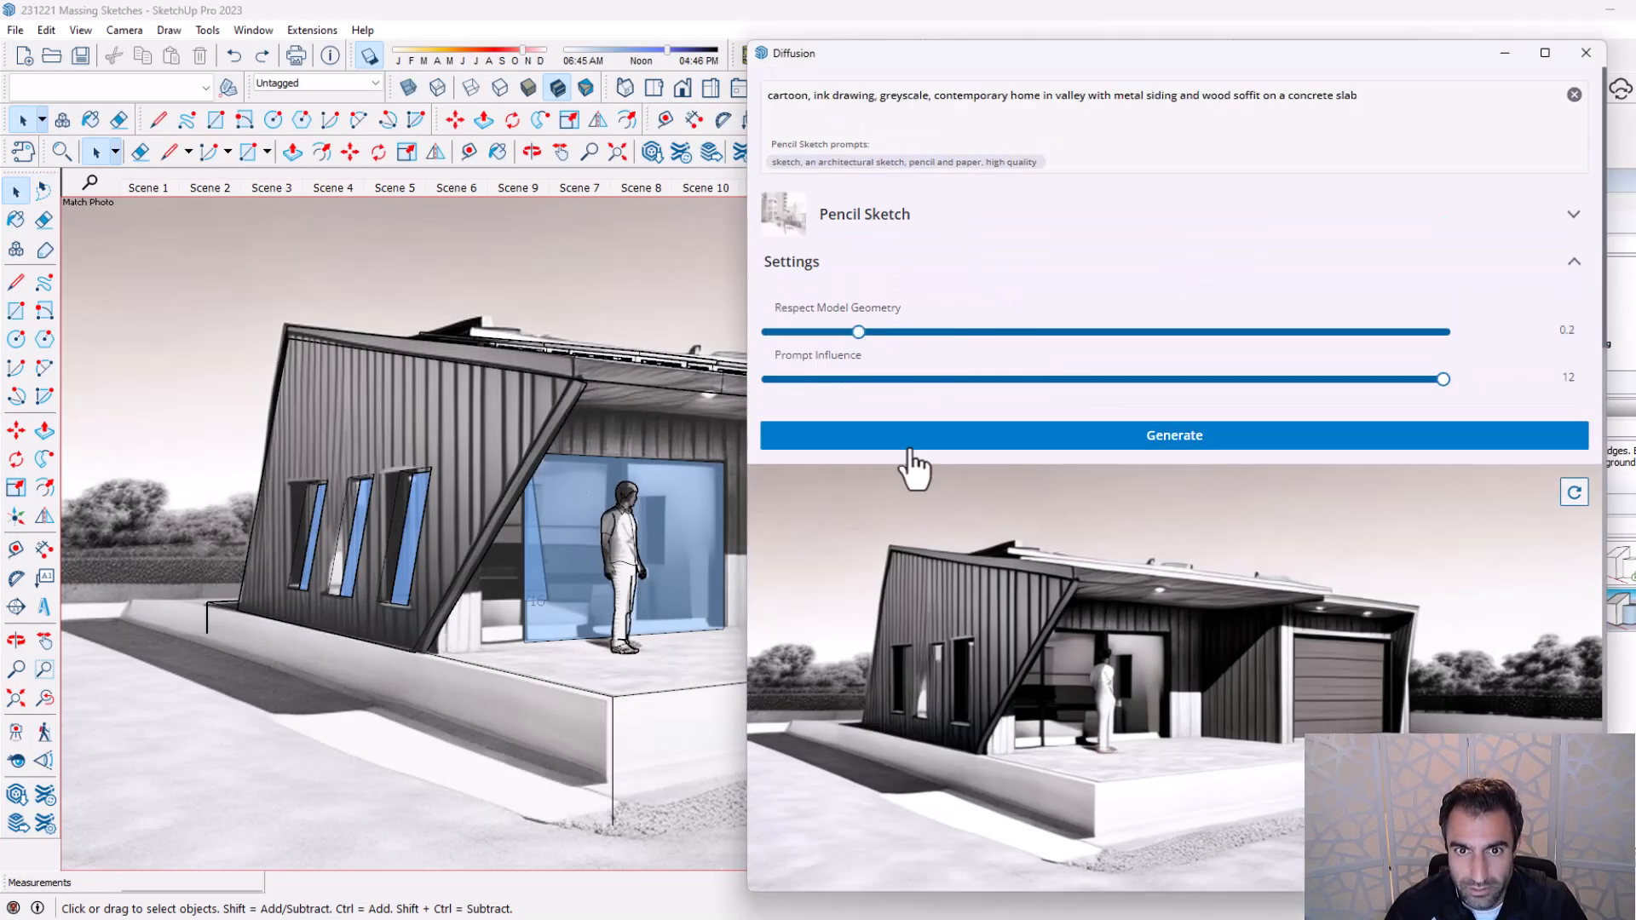
pyautogui.click(946, 232)
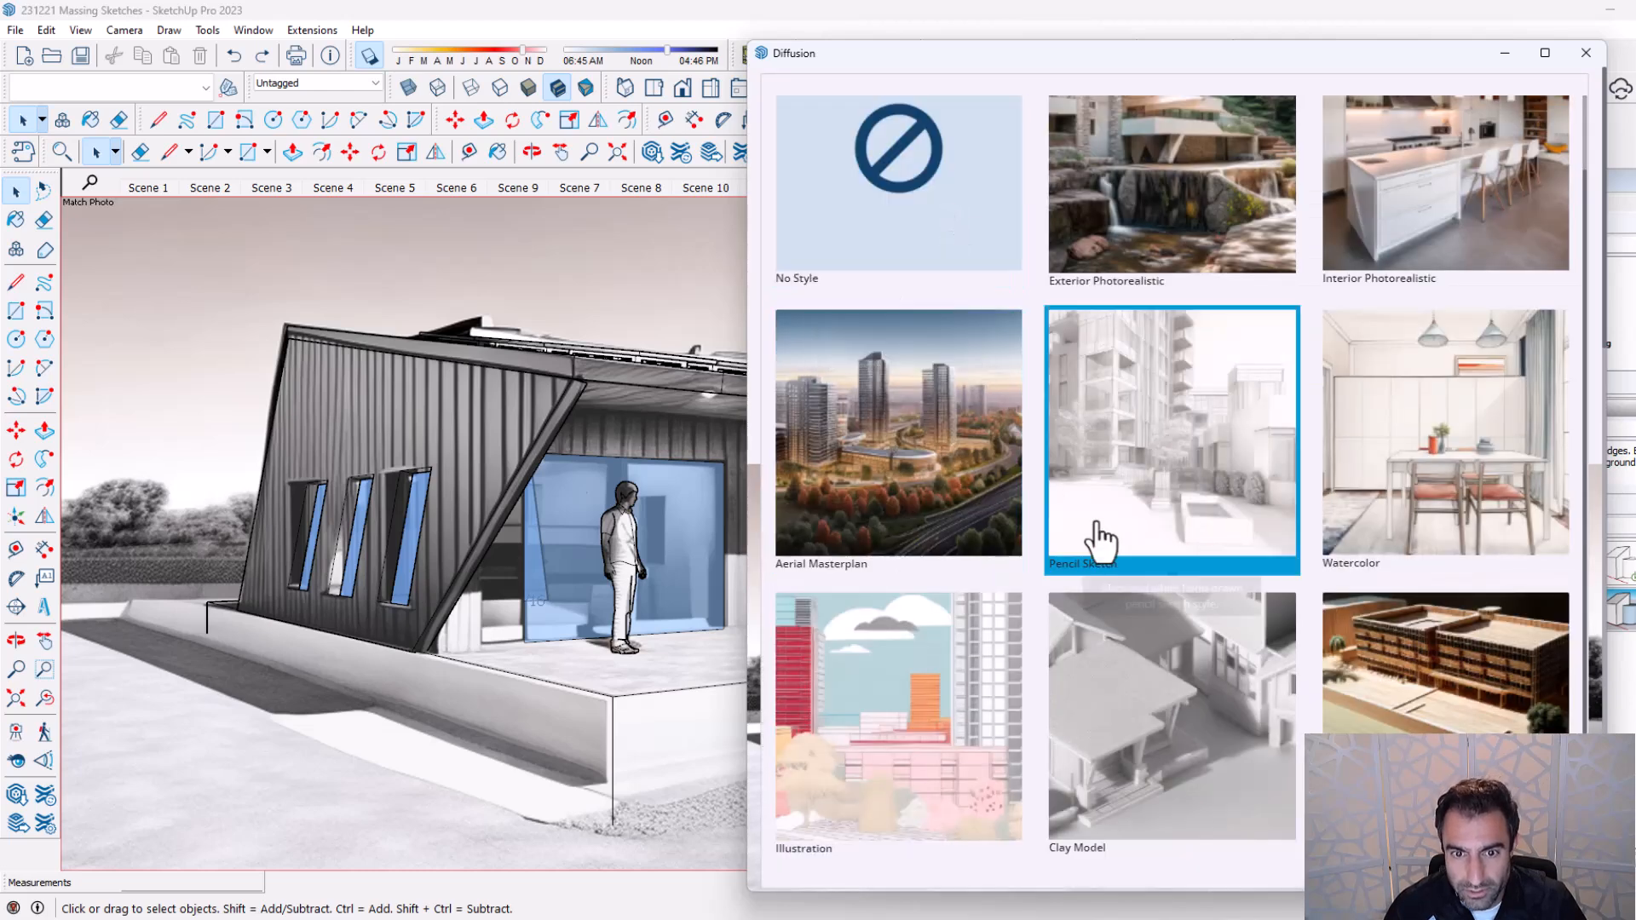
pyautogui.click(1121, 750)
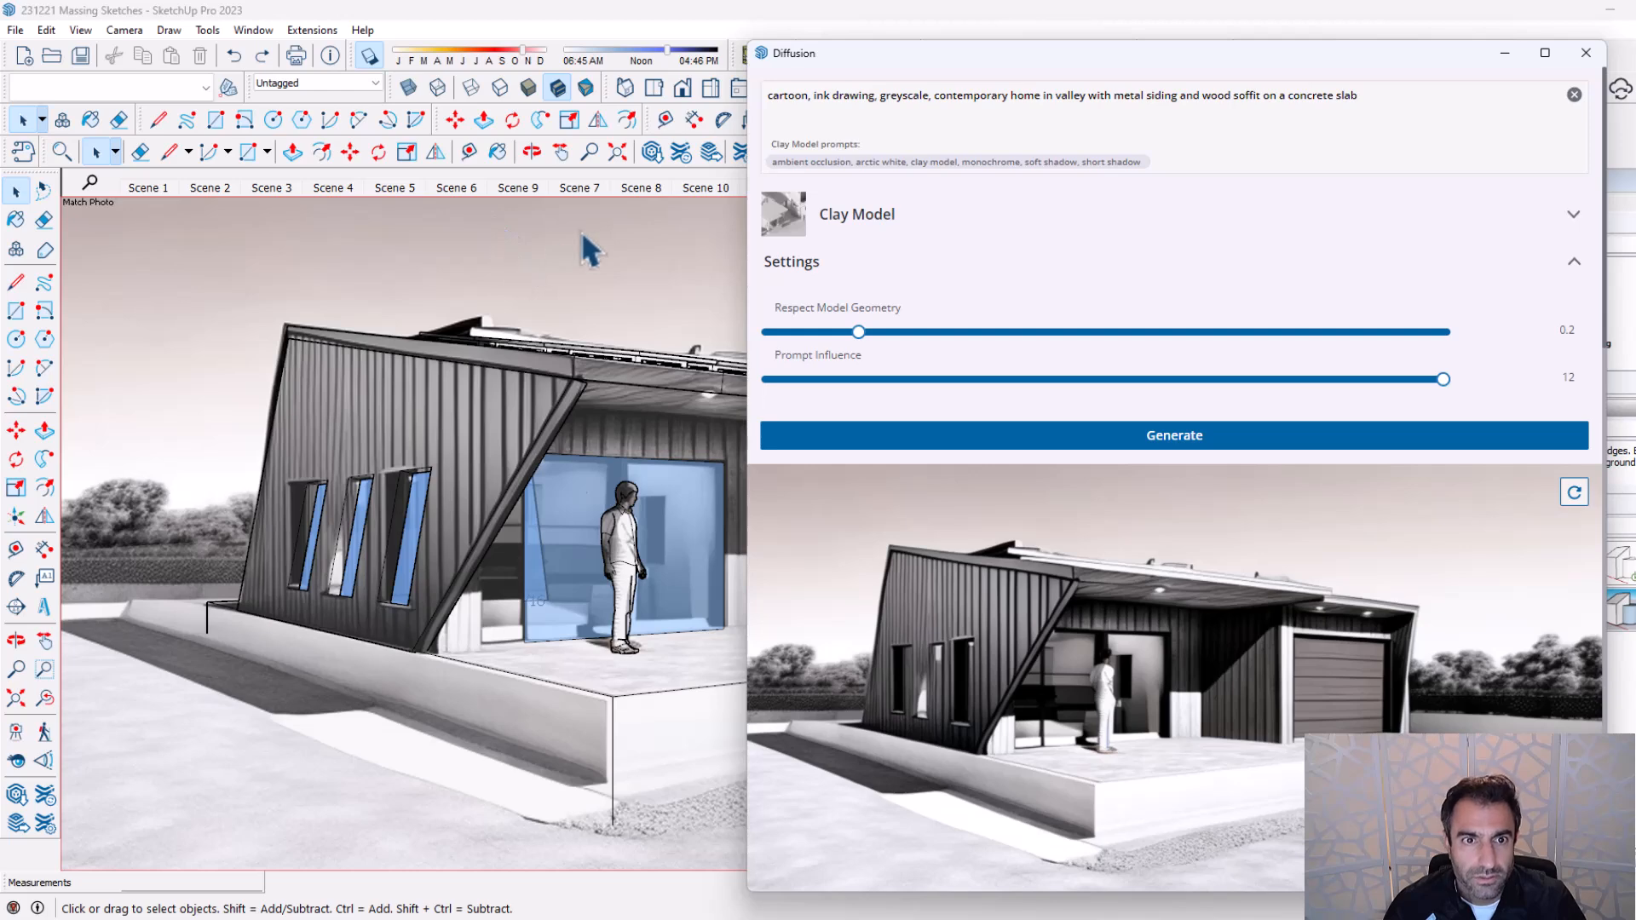
# Switch the model to Scene 14 and hide the guides.
pyautogui.moveTo(834, 52); pyautogui.dragTo(1045, 53)
pyautogui.click(784, 189)
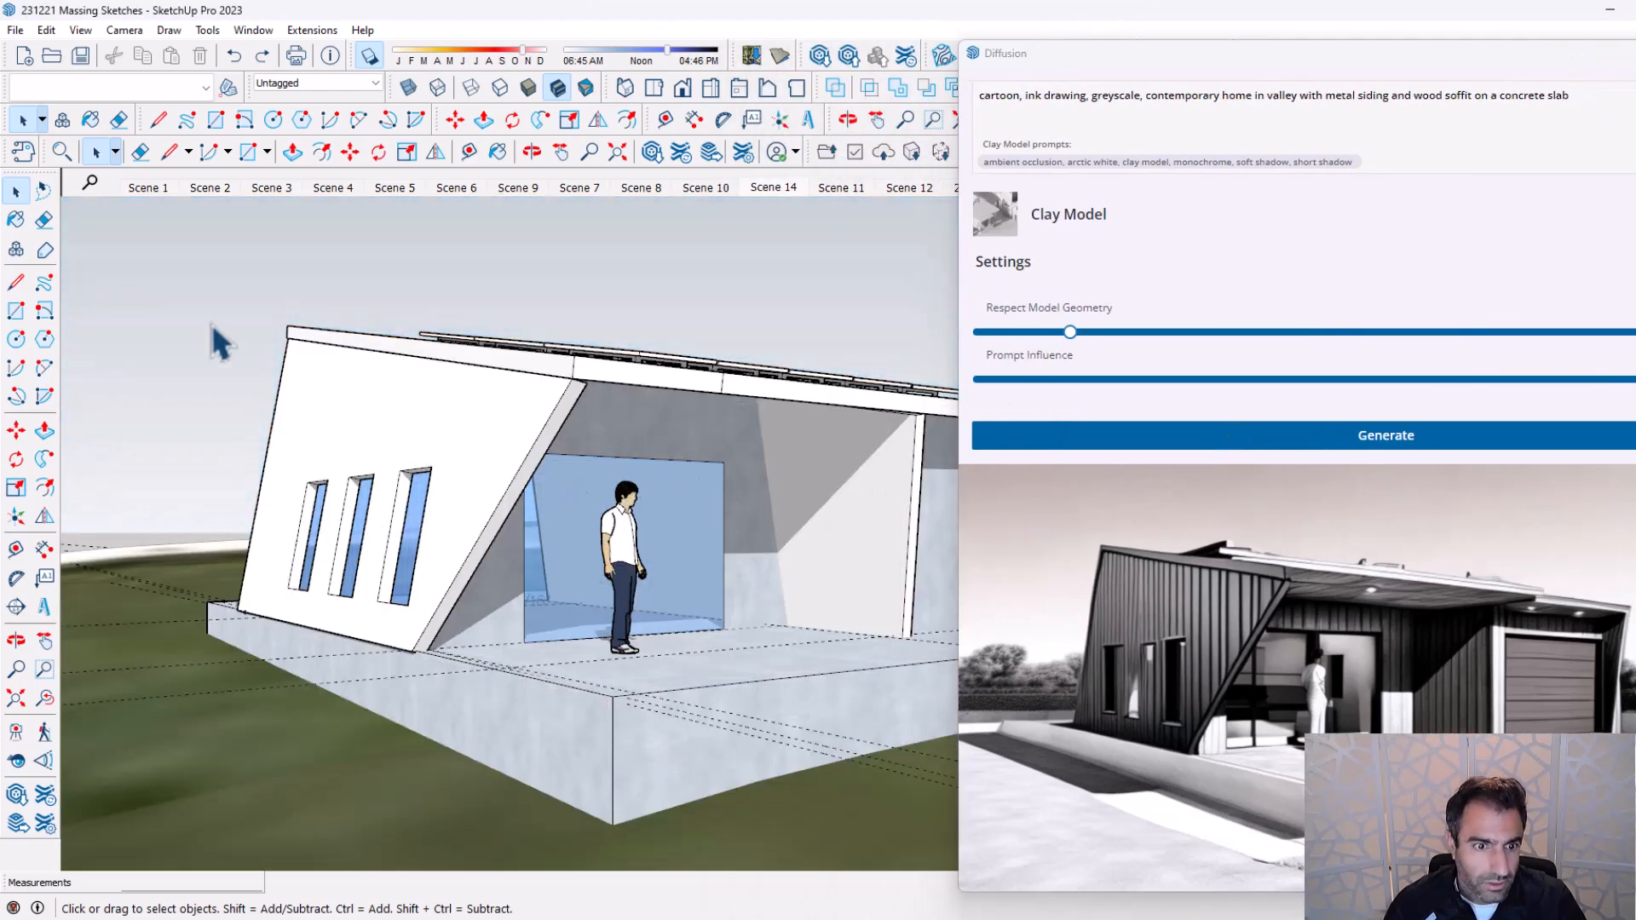
pyautogui.click(81, 30)
pyautogui.click(119, 214)
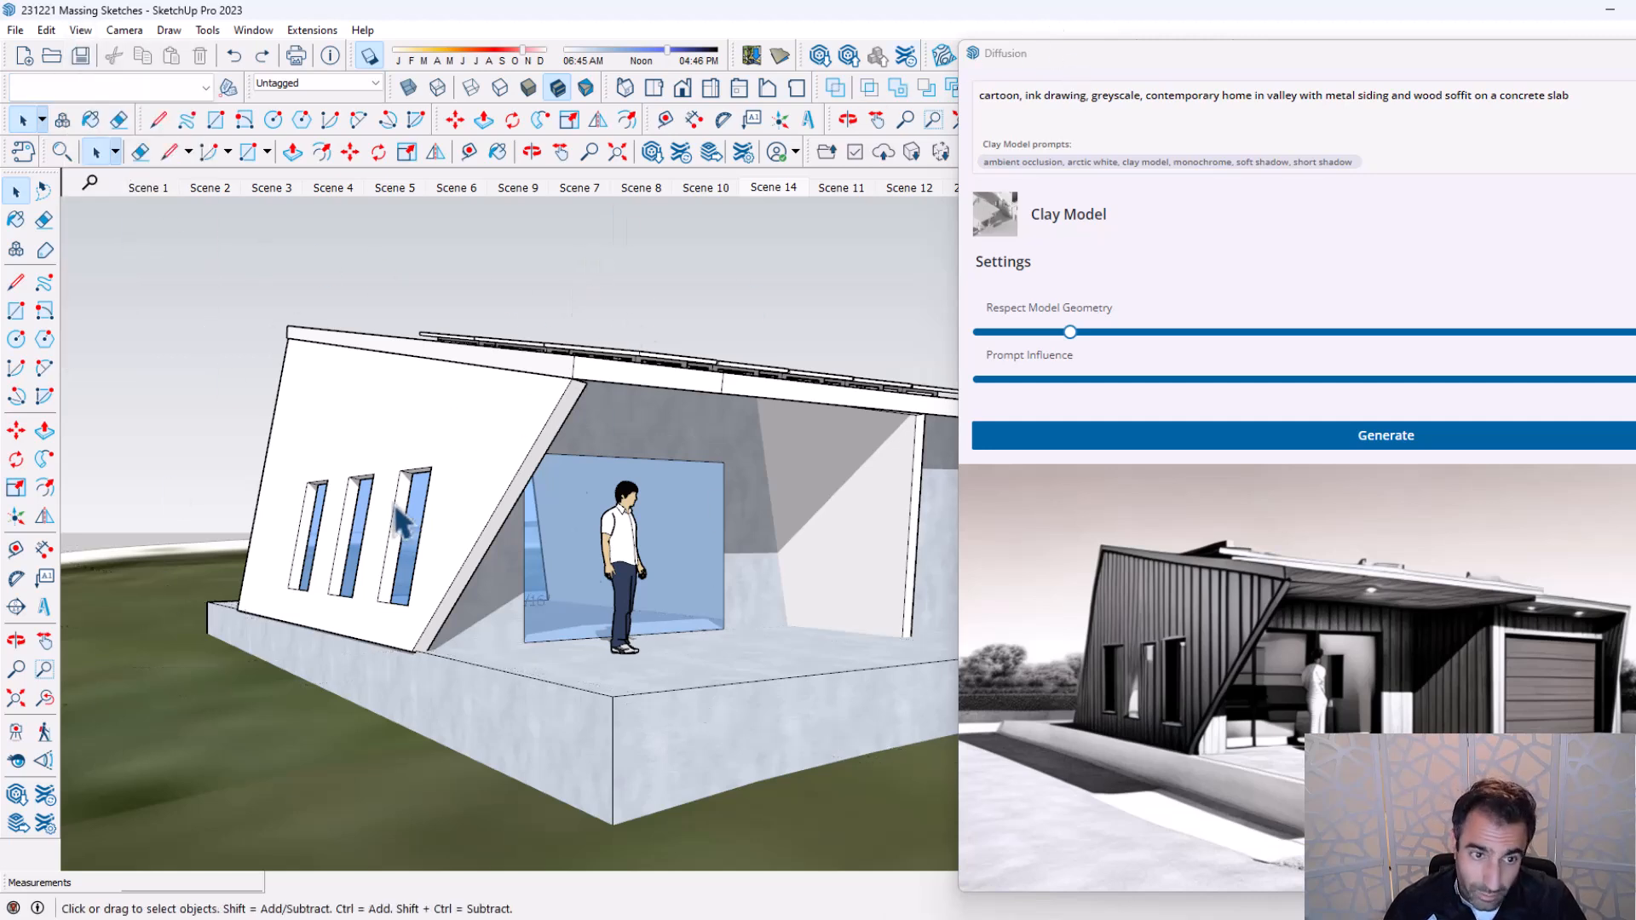
# Set Prompt Influence to 9 and generate new Clay Model renderings of the current view.
pyautogui.moveTo(1051, 68); pyautogui.dragTo(789, 43)
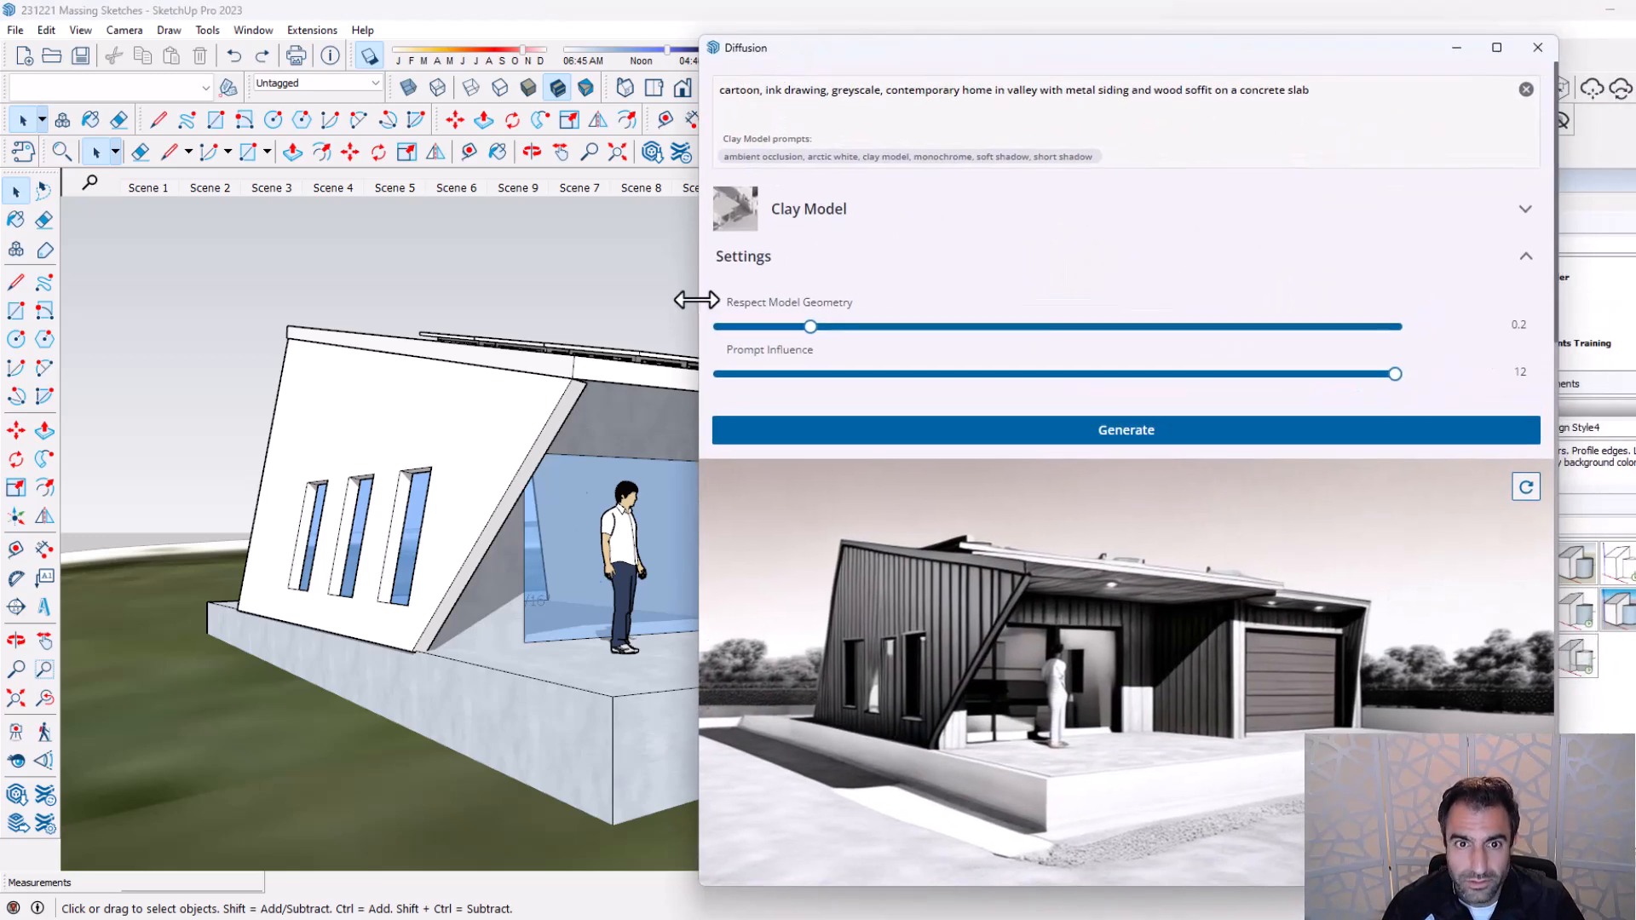
pyautogui.moveTo(810, 328)
pyautogui.mouseDown()
pyautogui.moveTo(766, 328)
pyautogui.moveTo(767, 347)
pyautogui.moveTo(789, 343)
pyautogui.mouseUp()
pyautogui.moveTo(1395, 374); pyautogui.dragTo(1106, 375)
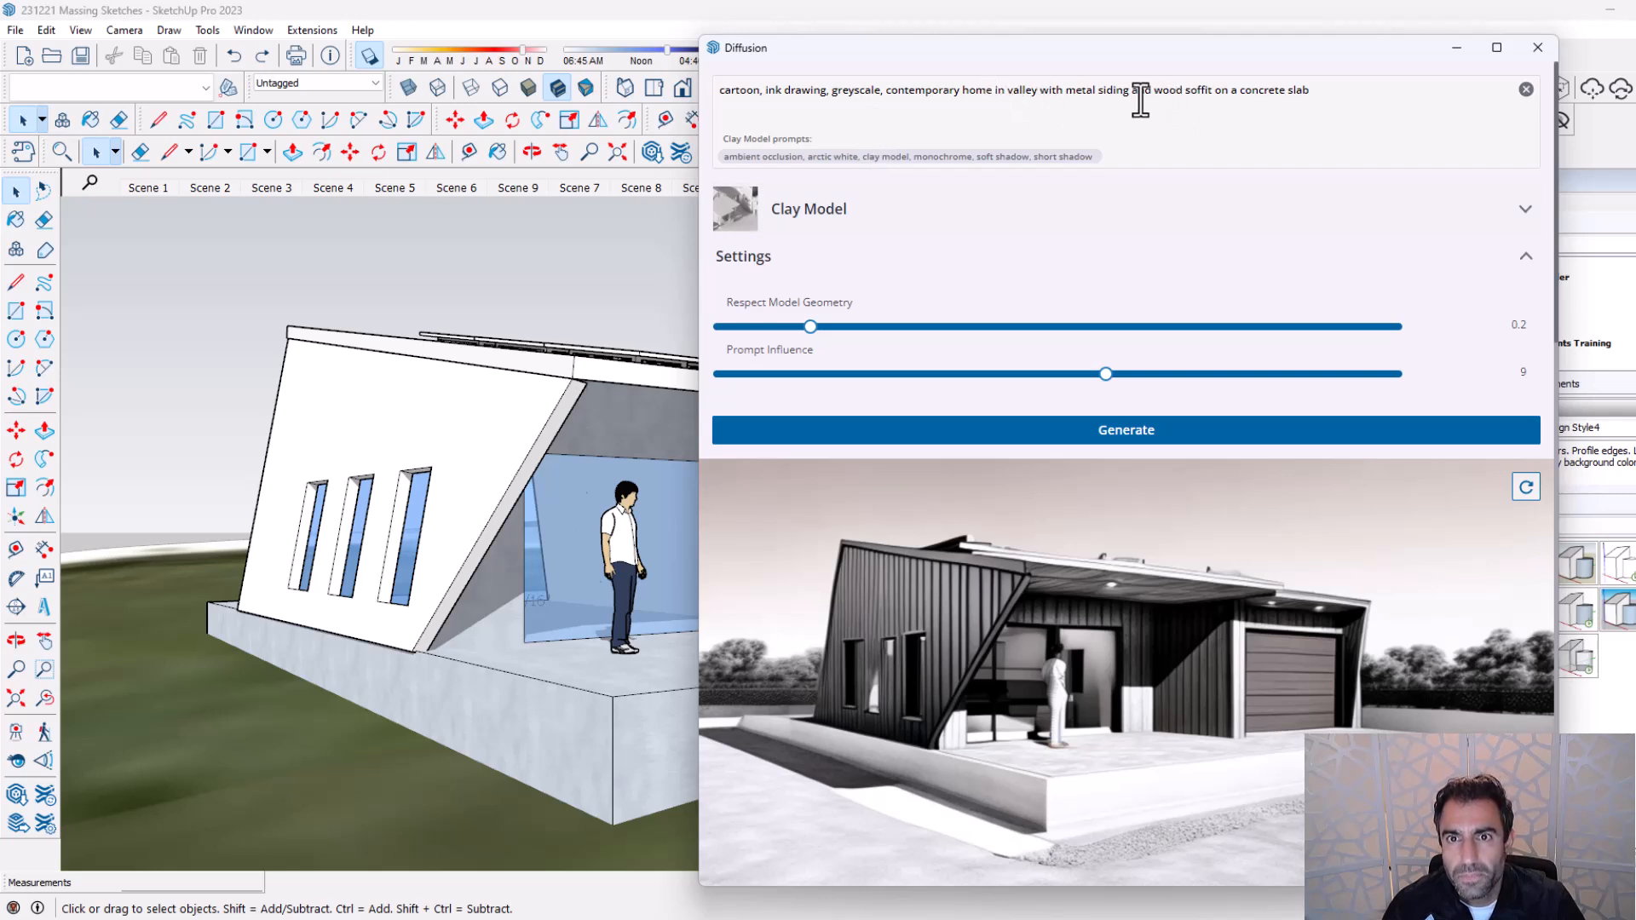
pyautogui.click(1008, 437)
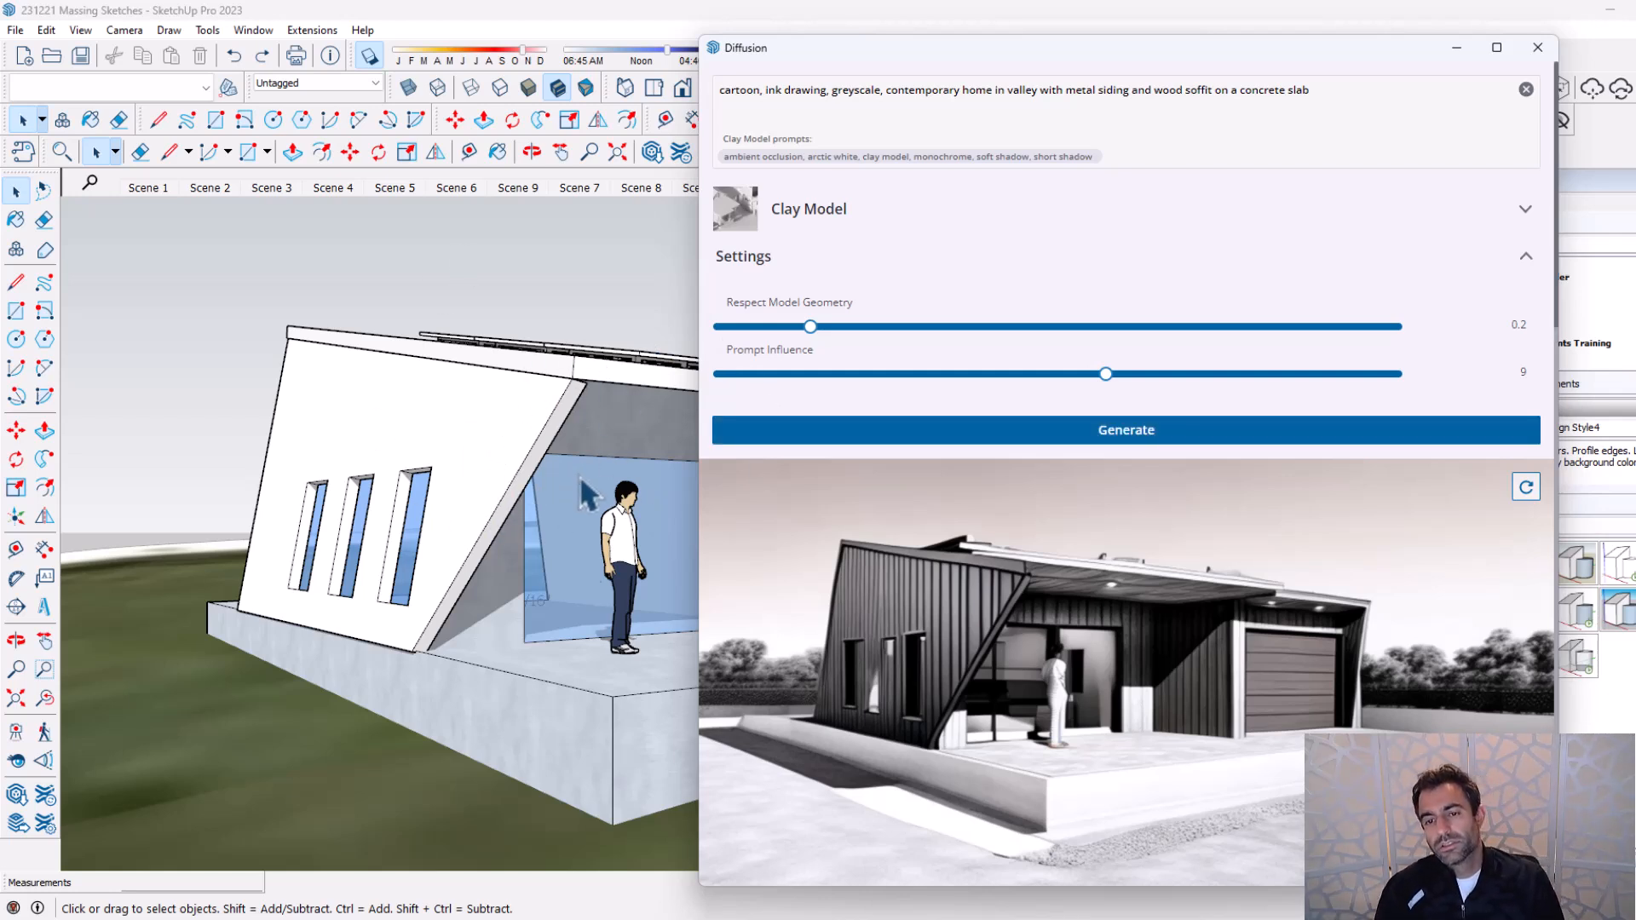
# Compare the three newly generated renderings by enlarging each one, ending on the first.
pyautogui.scroll(-5, 1029, 667)
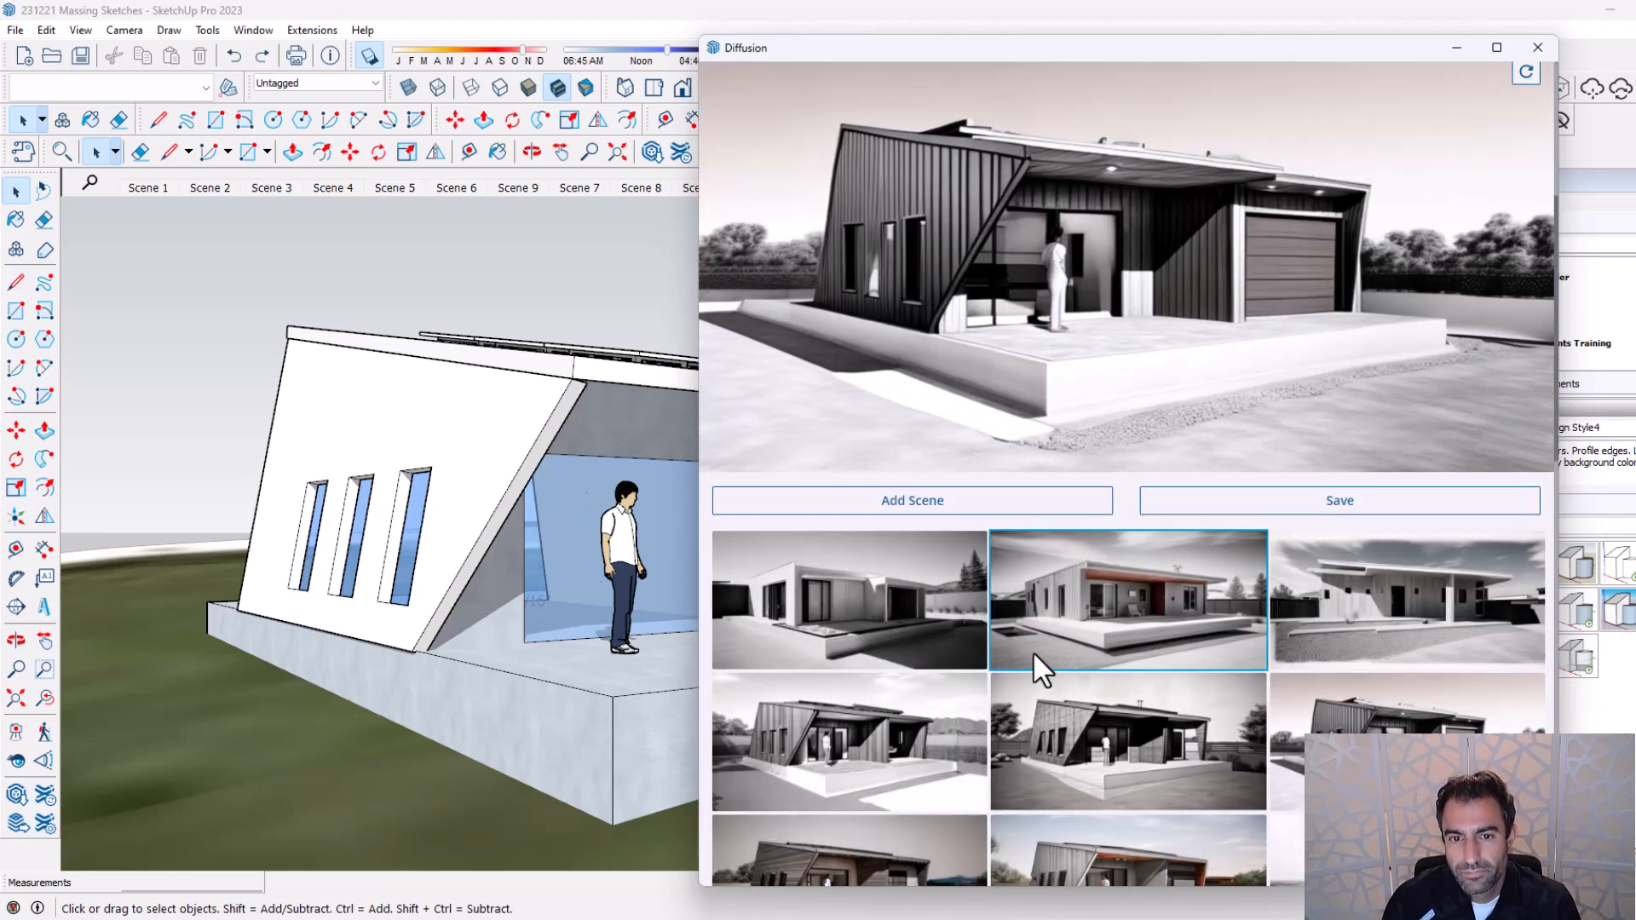
pyautogui.click(931, 659)
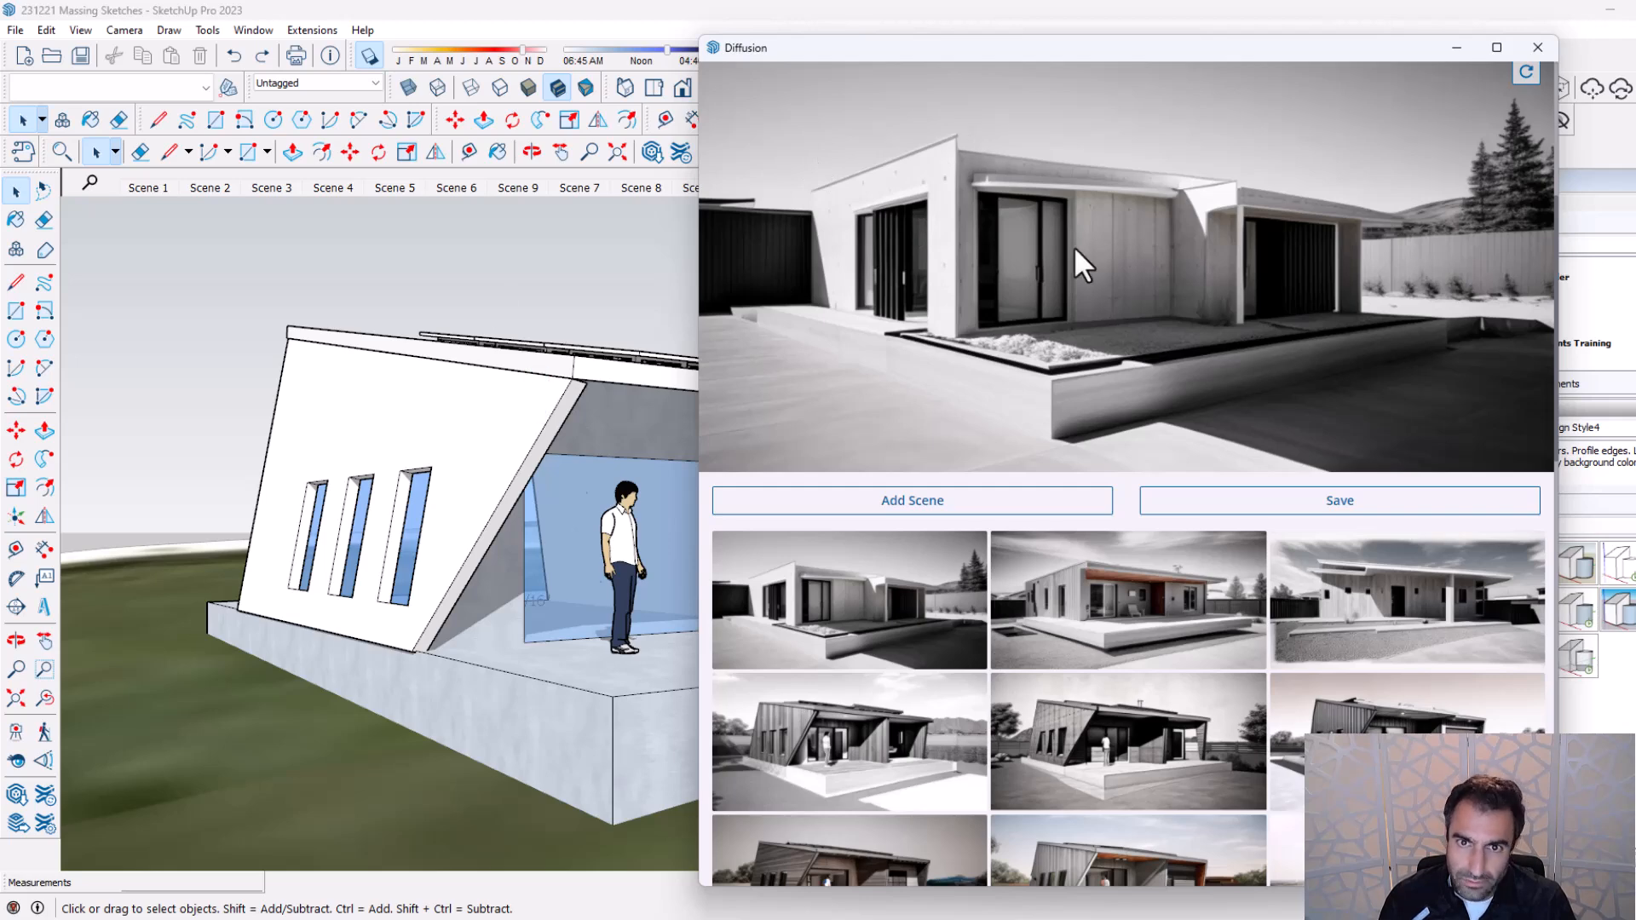
pyautogui.click(1084, 637)
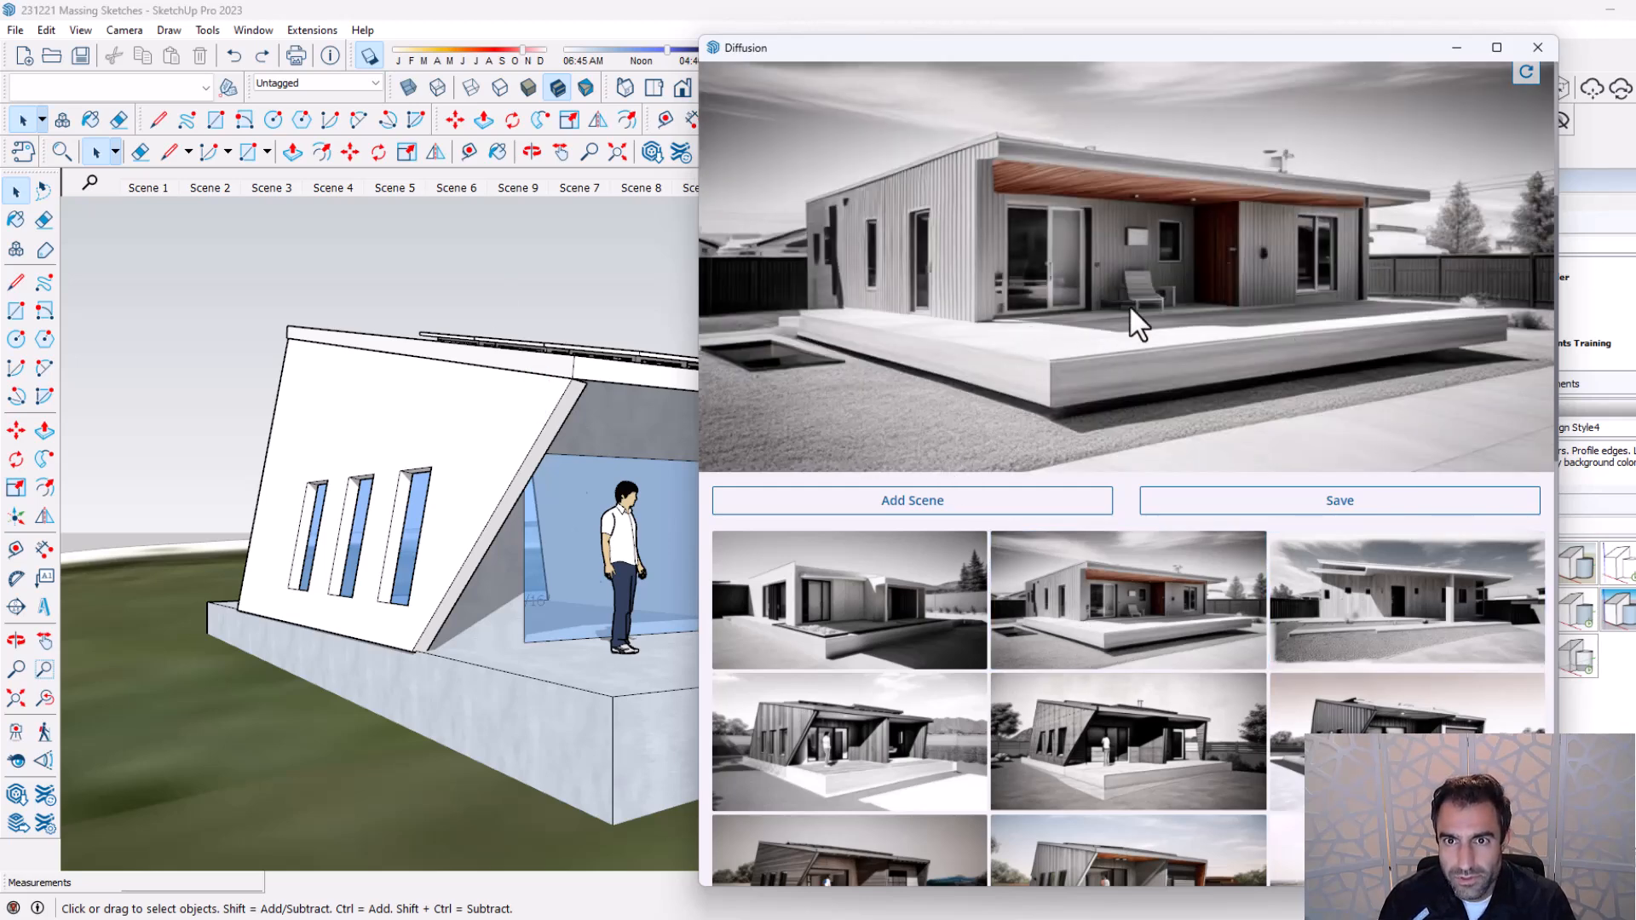
pyautogui.click(1417, 640)
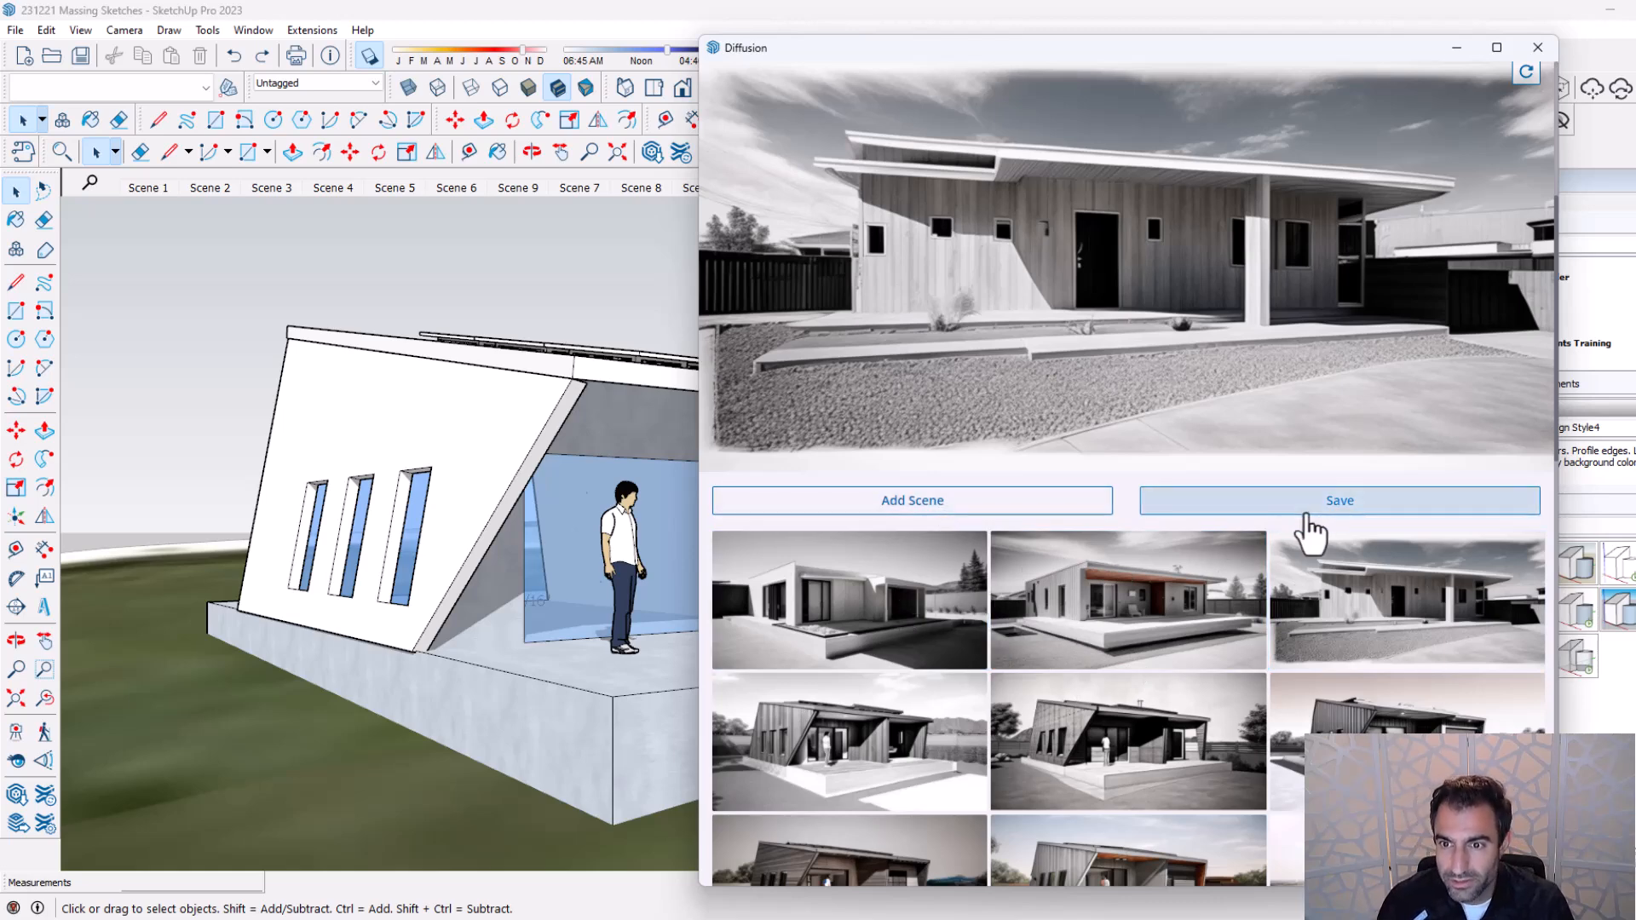
pyautogui.click(1070, 588)
pyautogui.click(909, 632)
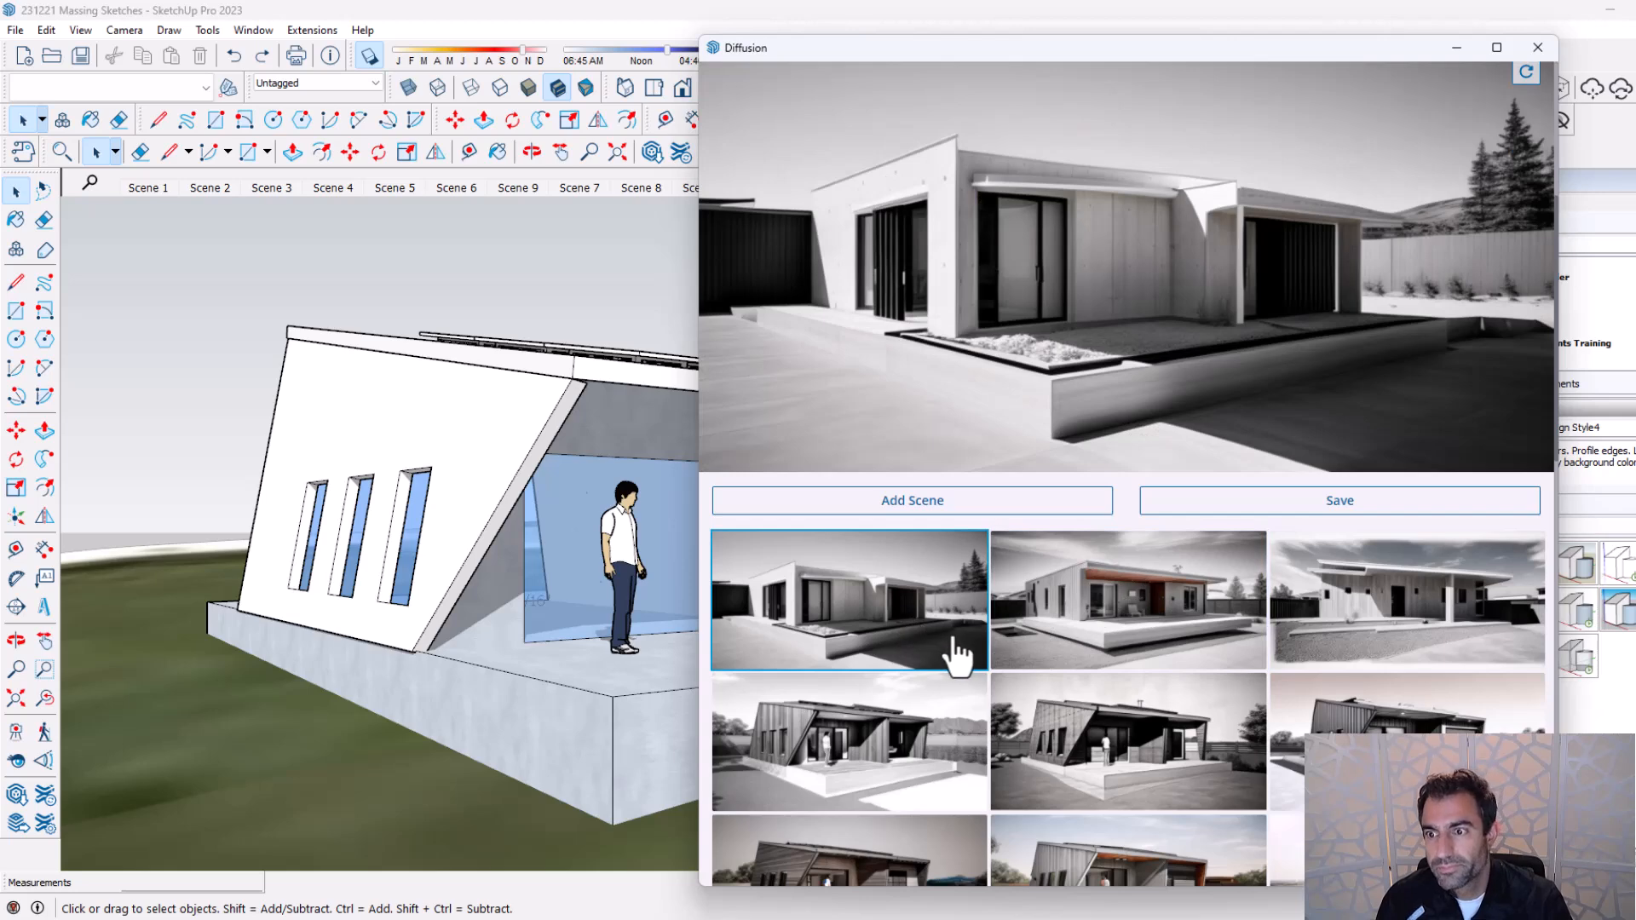